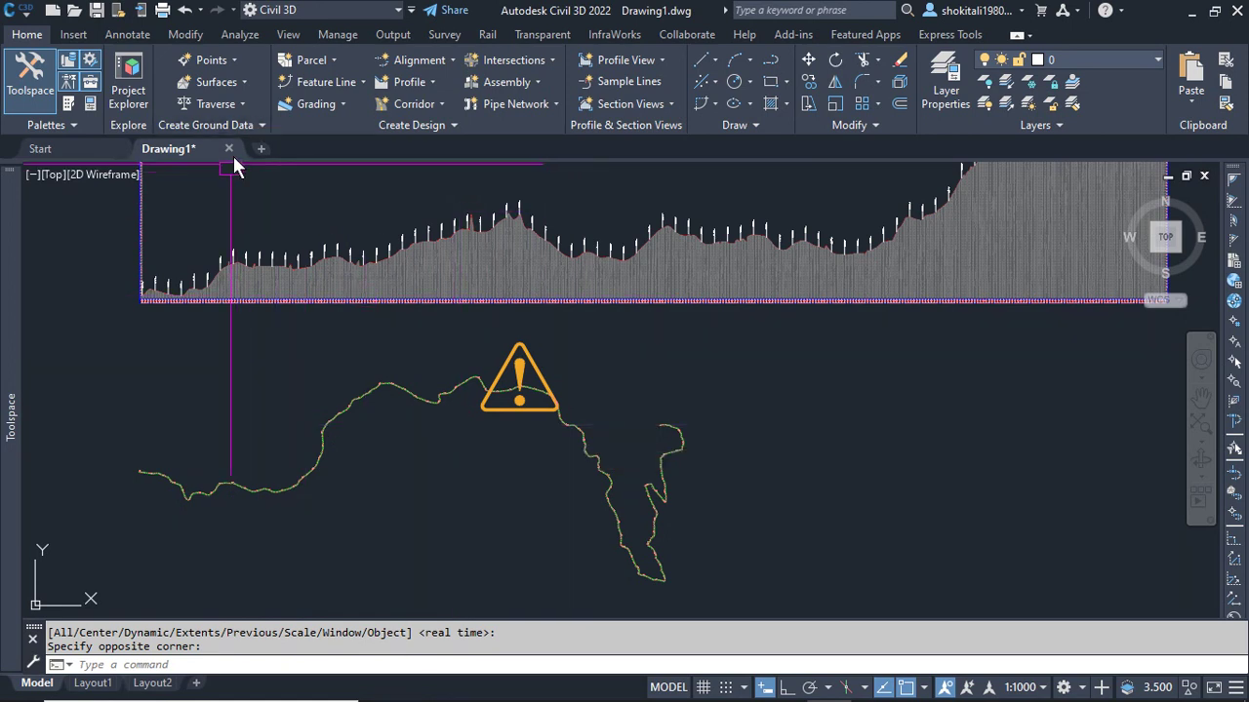
Step: Close the Drawing1 file and start a new blank drawing
{"action": "key", "text": "Escape"}
{"action": "key", "text": "Escape"}
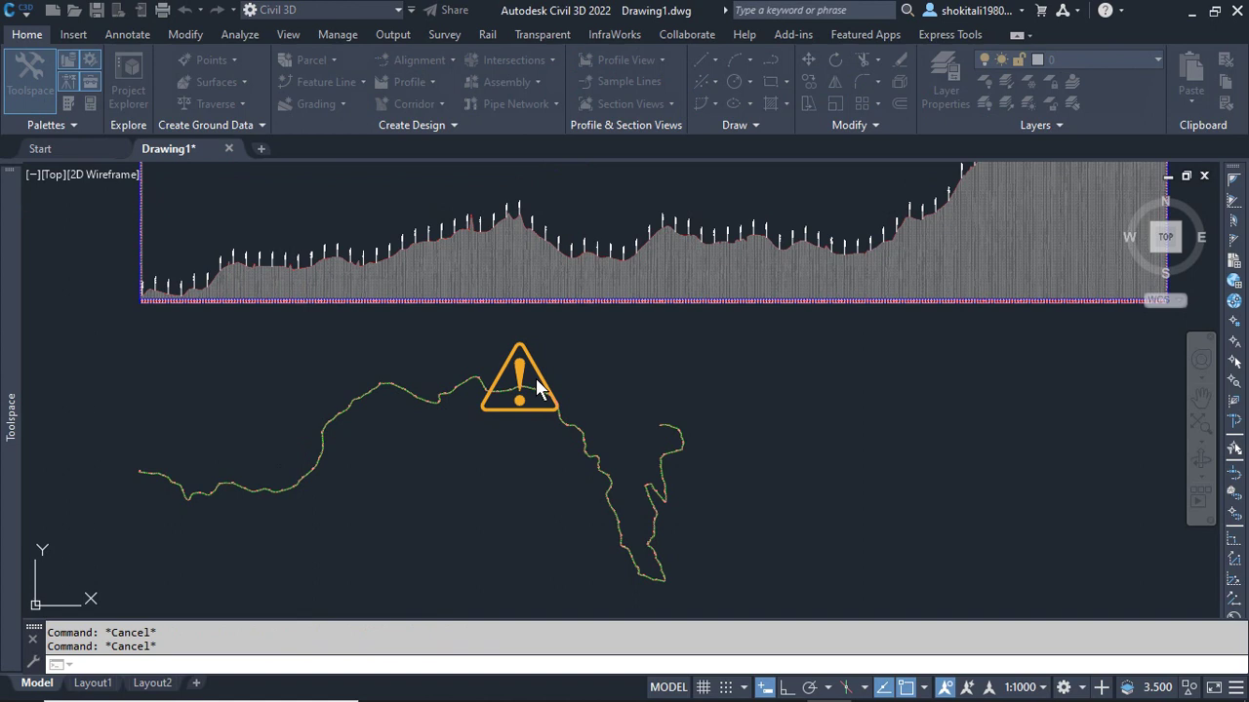
{"action": "left_click", "coordinate": [632, 404]}
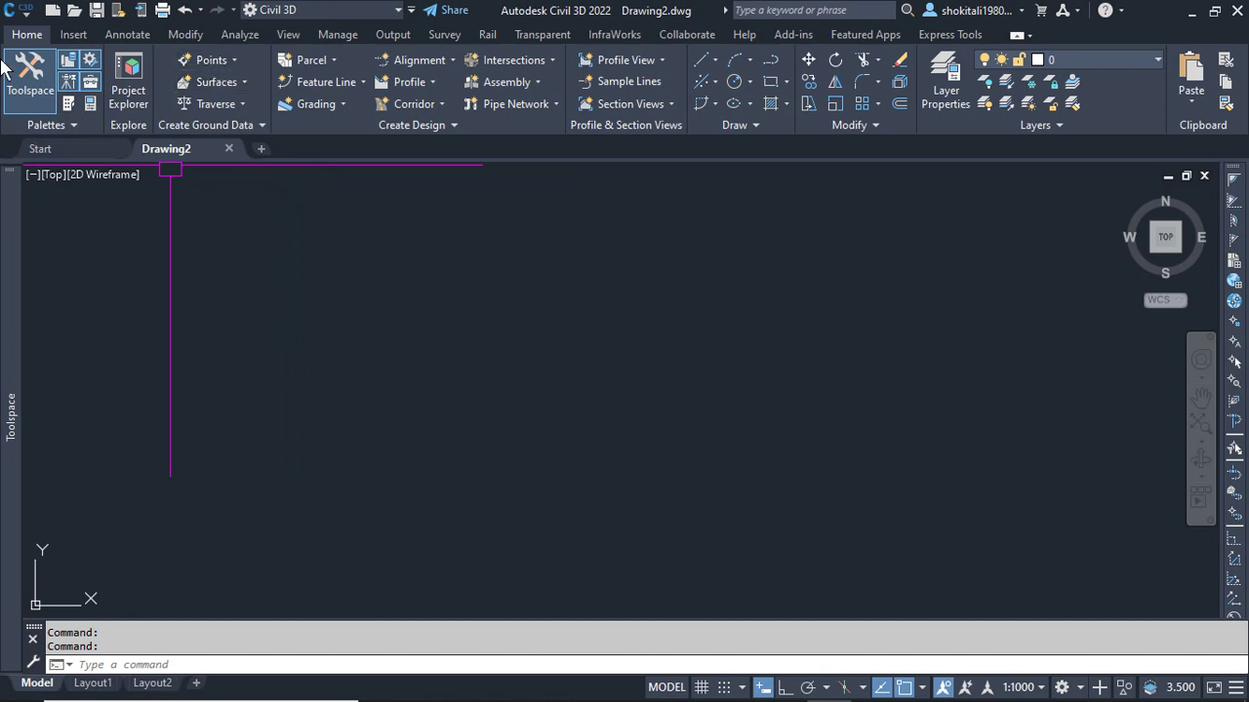
Step: Set up a point import from Part B_Final_25052021-Coords Distance.csv using the PENZ (comma delimited) format
{"action": "left_click", "coordinate": [217, 59]}
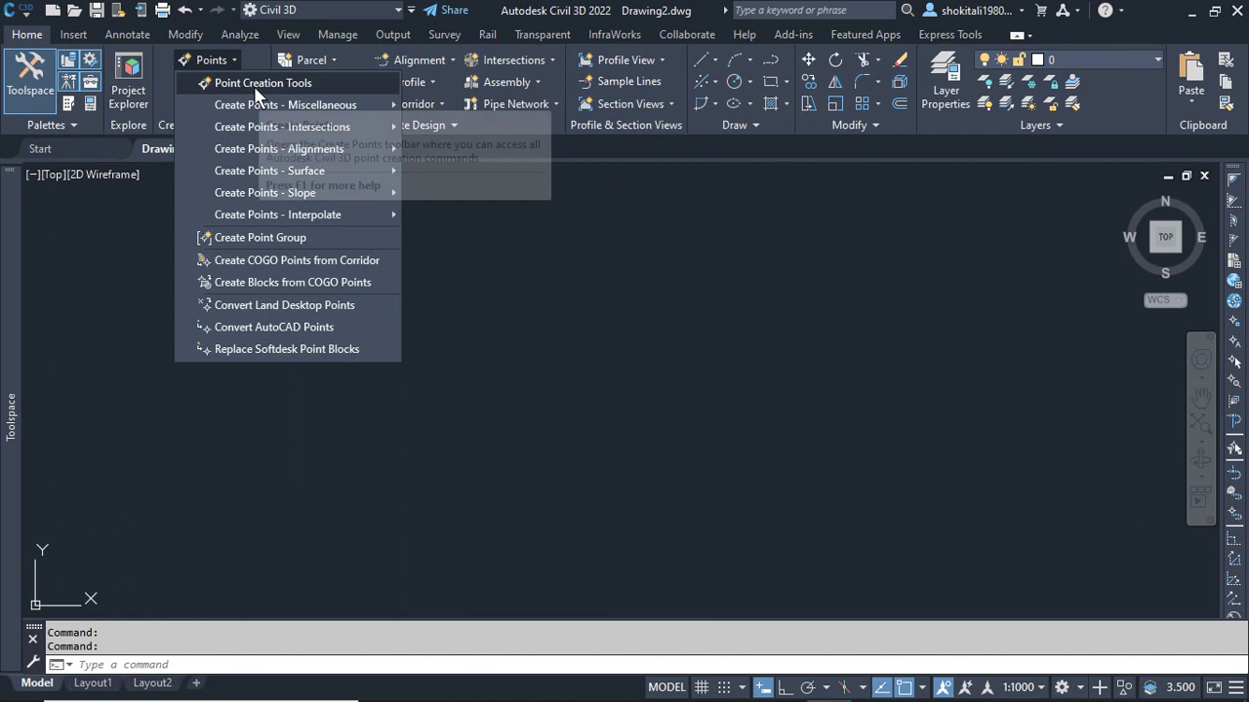
{"action": "left_click", "coordinate": [253, 85]}
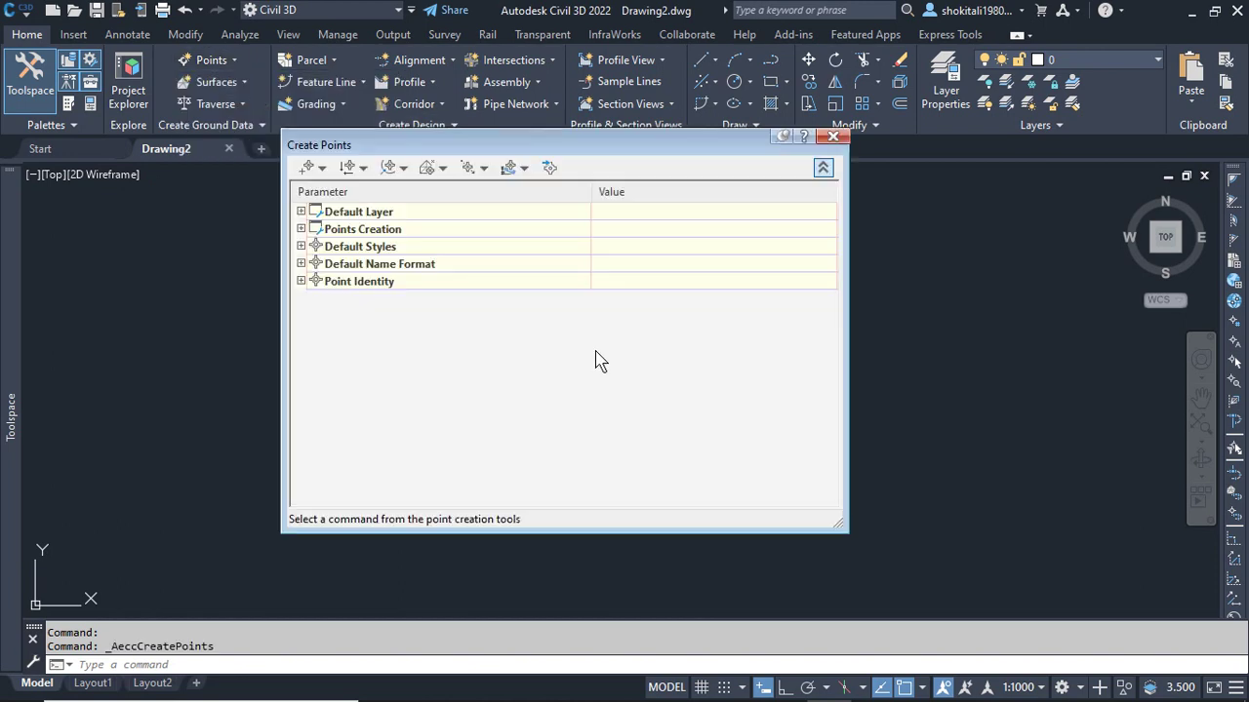
{"action": "left_click", "coordinate": [550, 170]}
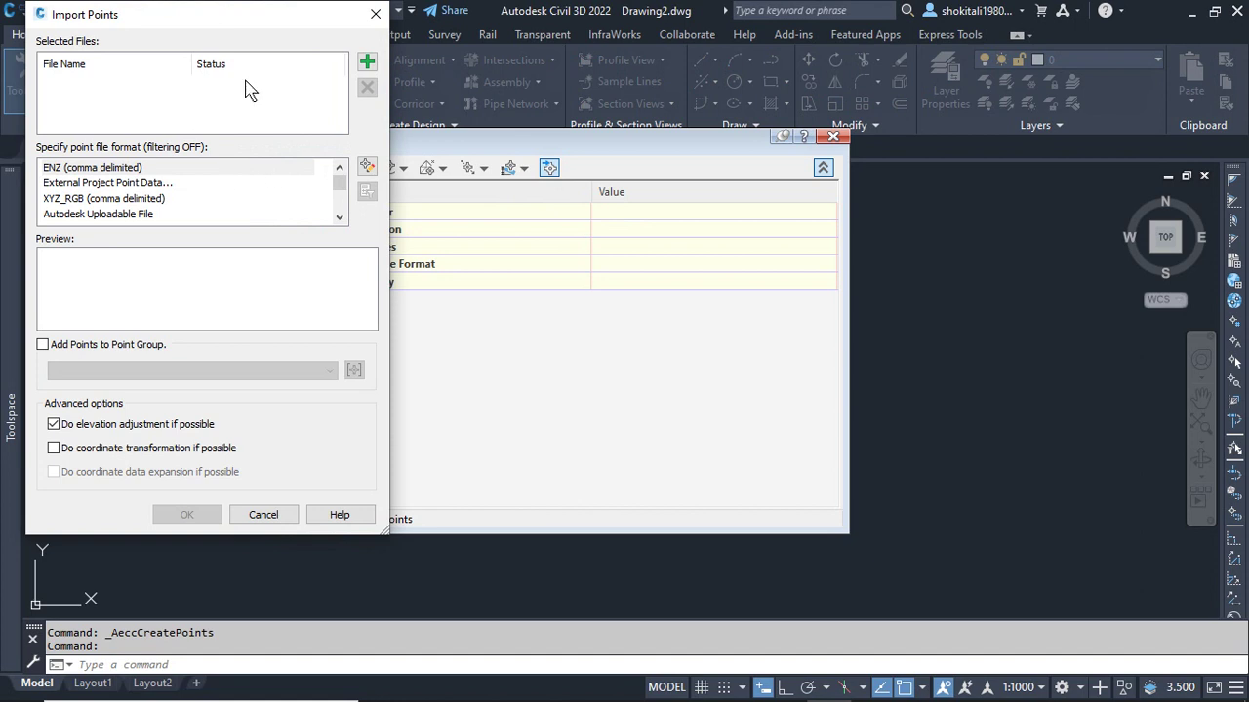
{"action": "left_click", "coordinate": [367, 63]}
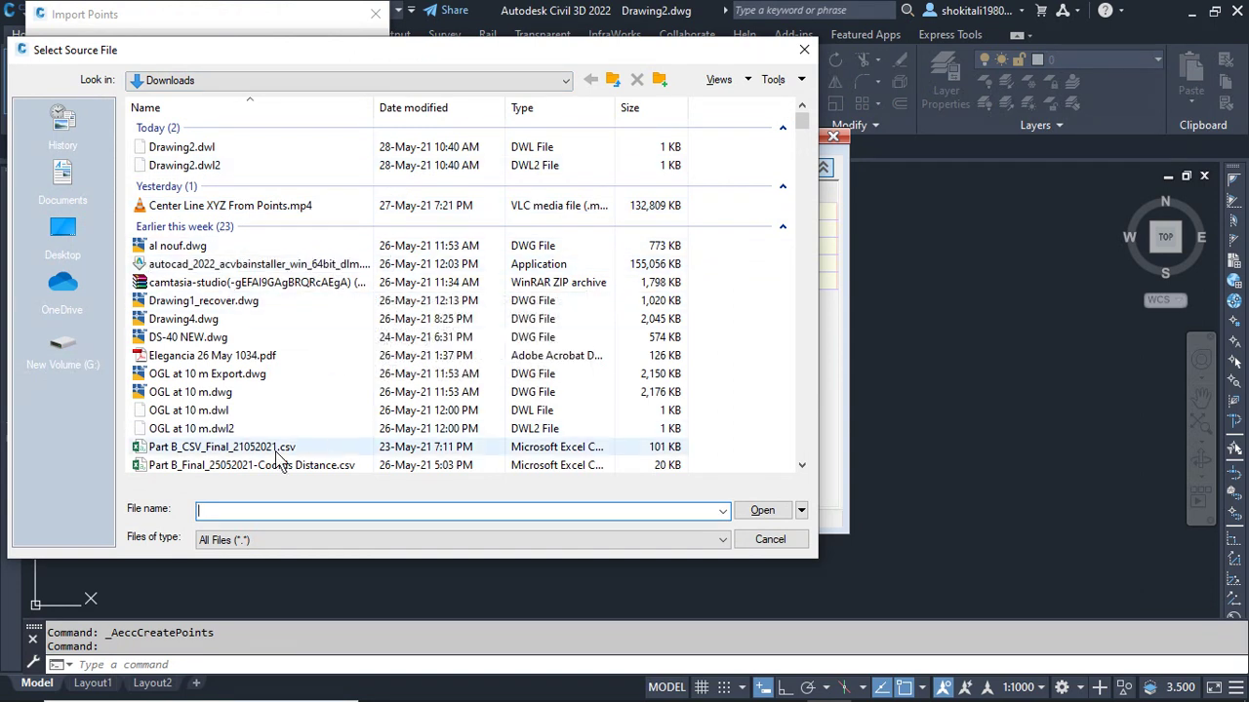
{"action": "double_click", "coordinate": [233, 466]}
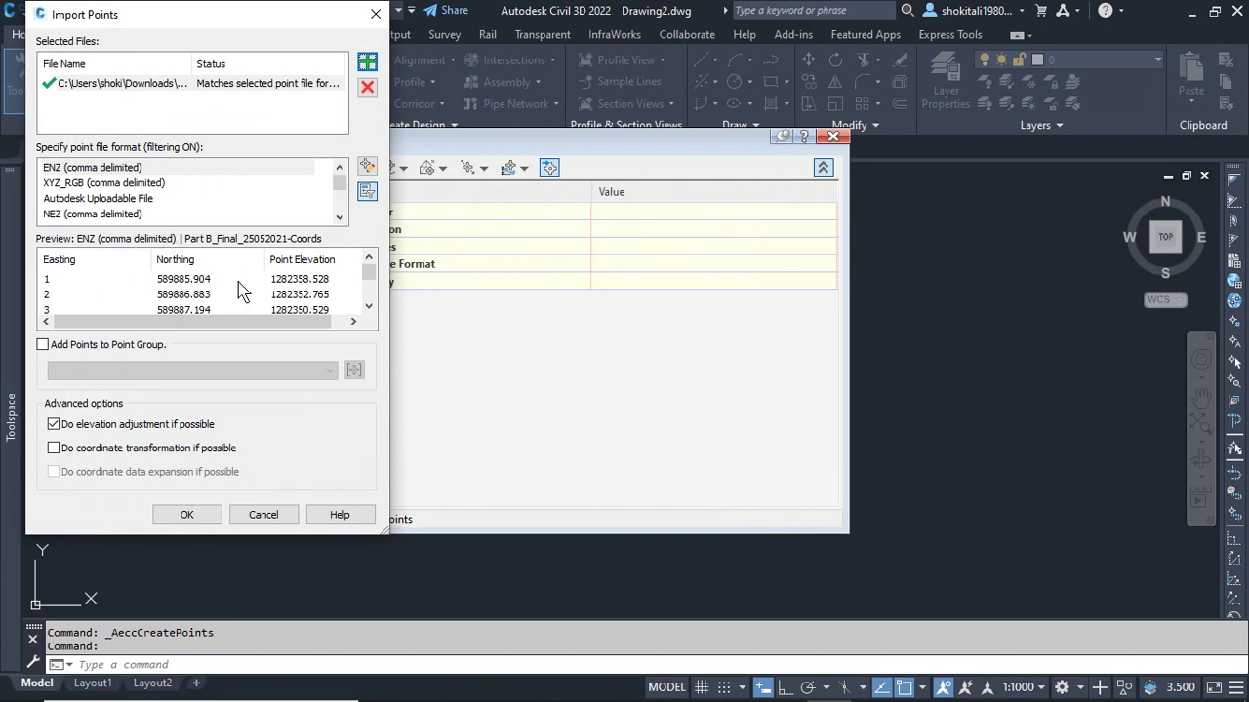
{"action": "left_click", "coordinate": [340, 217]}
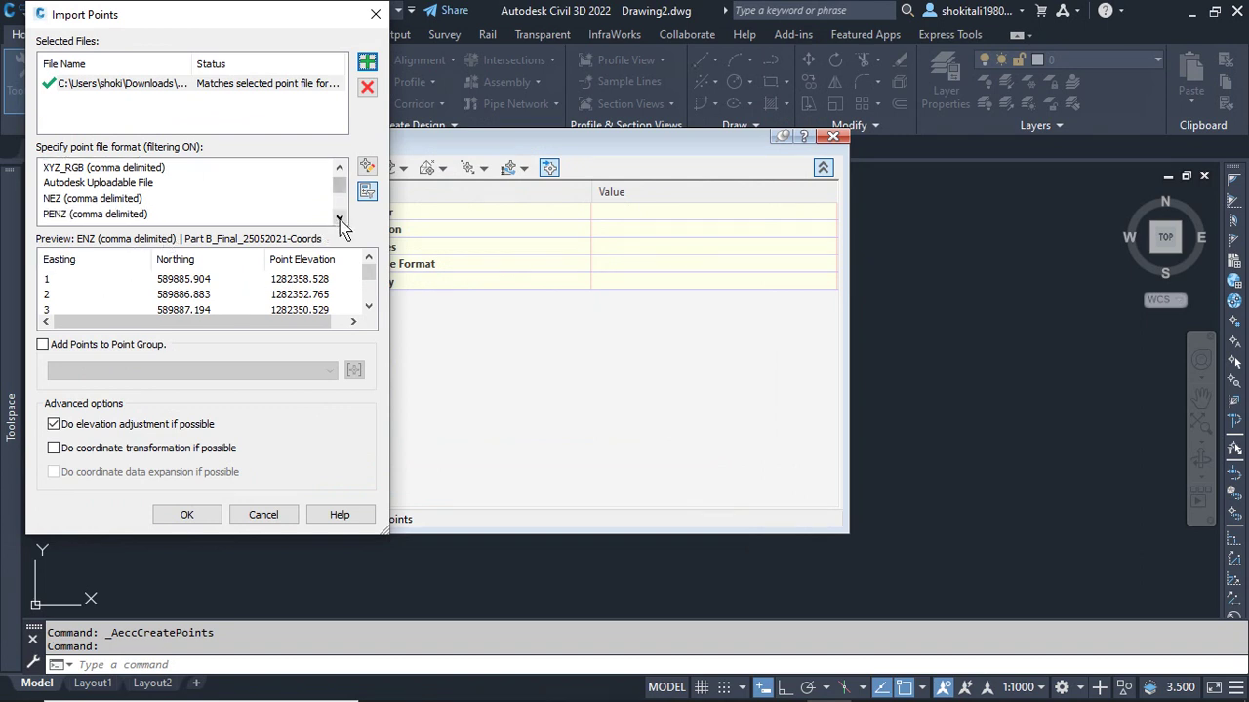
{"action": "left_click", "coordinate": [86, 216]}
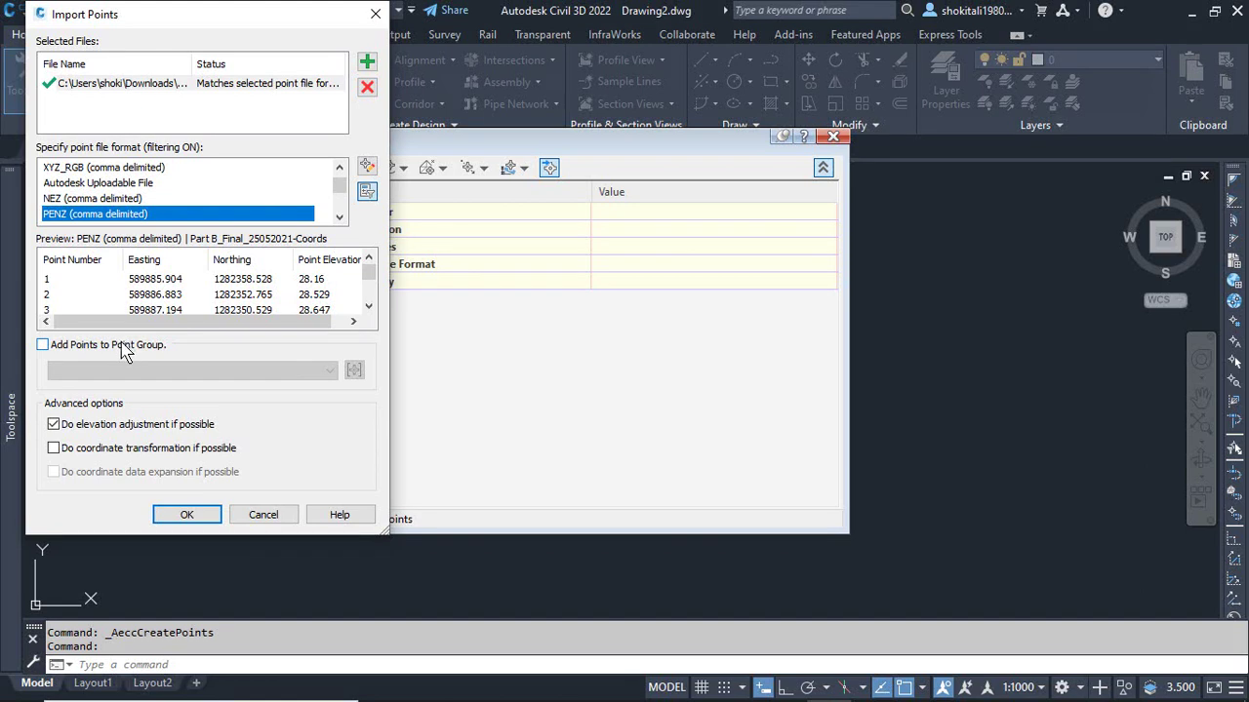
Step: Assign the points to a new point group named OGL, run the import and close the point creation tools
{"action": "left_click", "coordinate": [122, 347]}
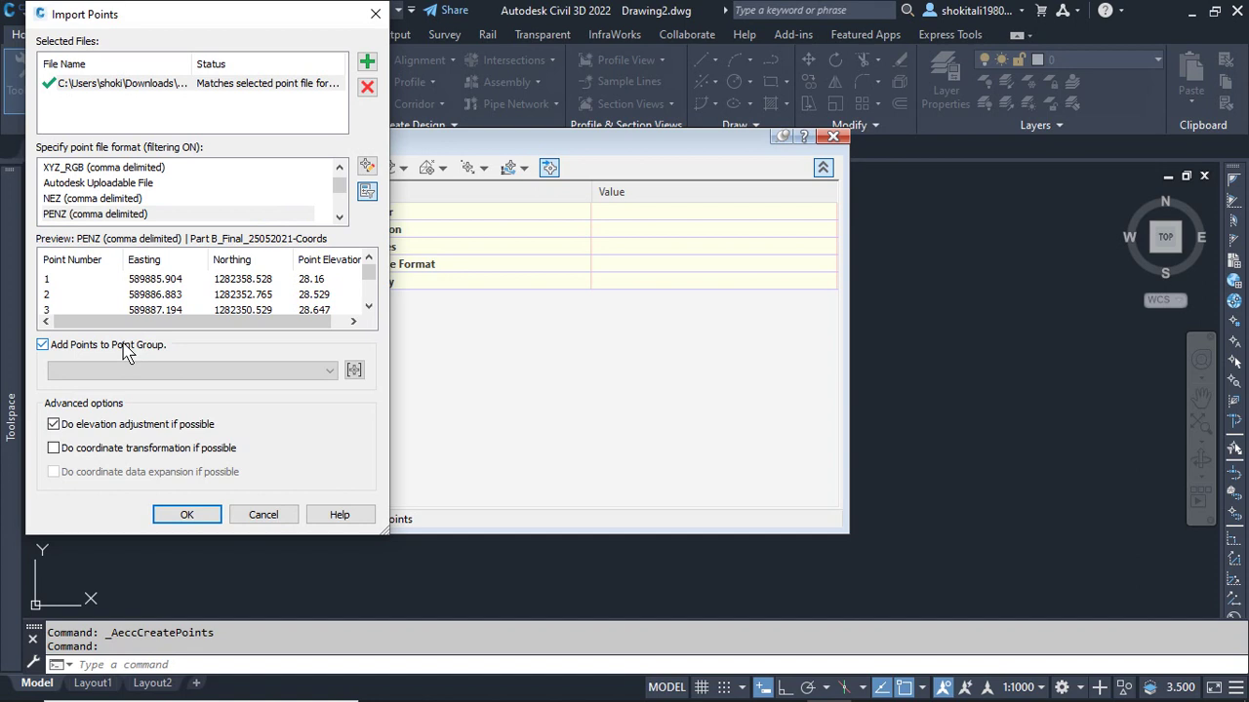
{"action": "left_click", "coordinate": [355, 373]}
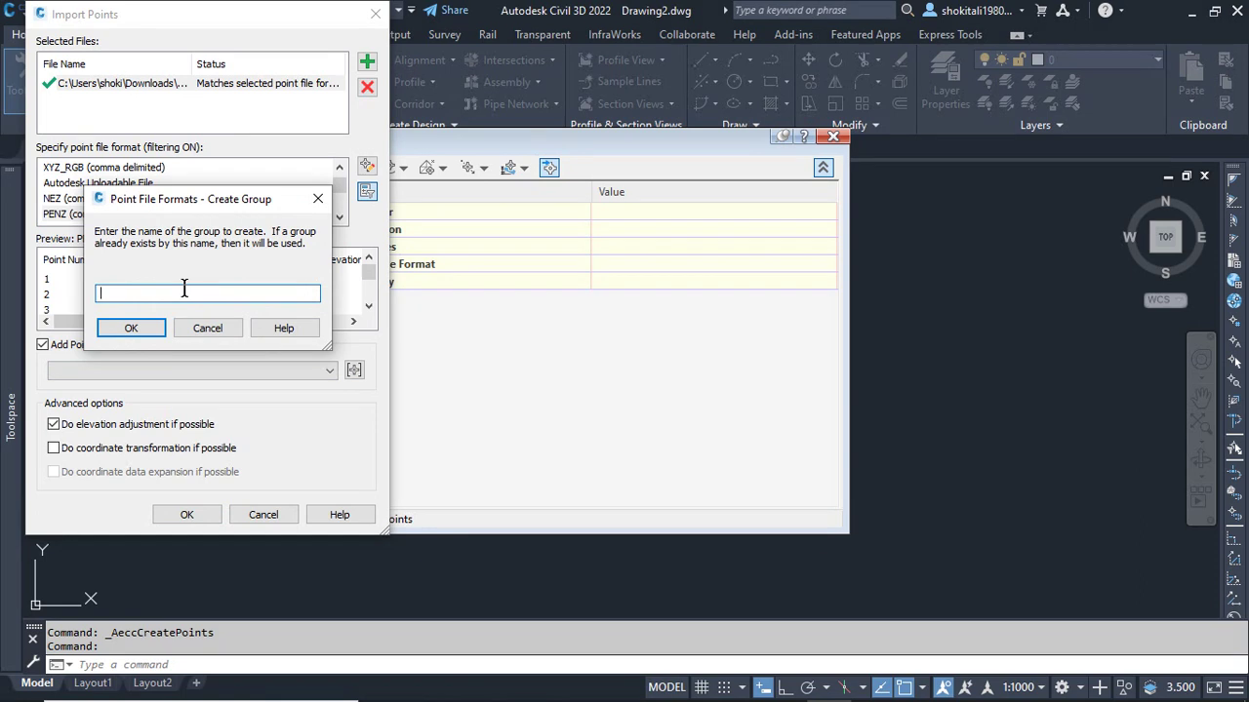
{"action": "type", "text": "OGL"}
{"action": "left_click", "coordinate": [137, 330]}
{"action": "left_click", "coordinate": [190, 517]}
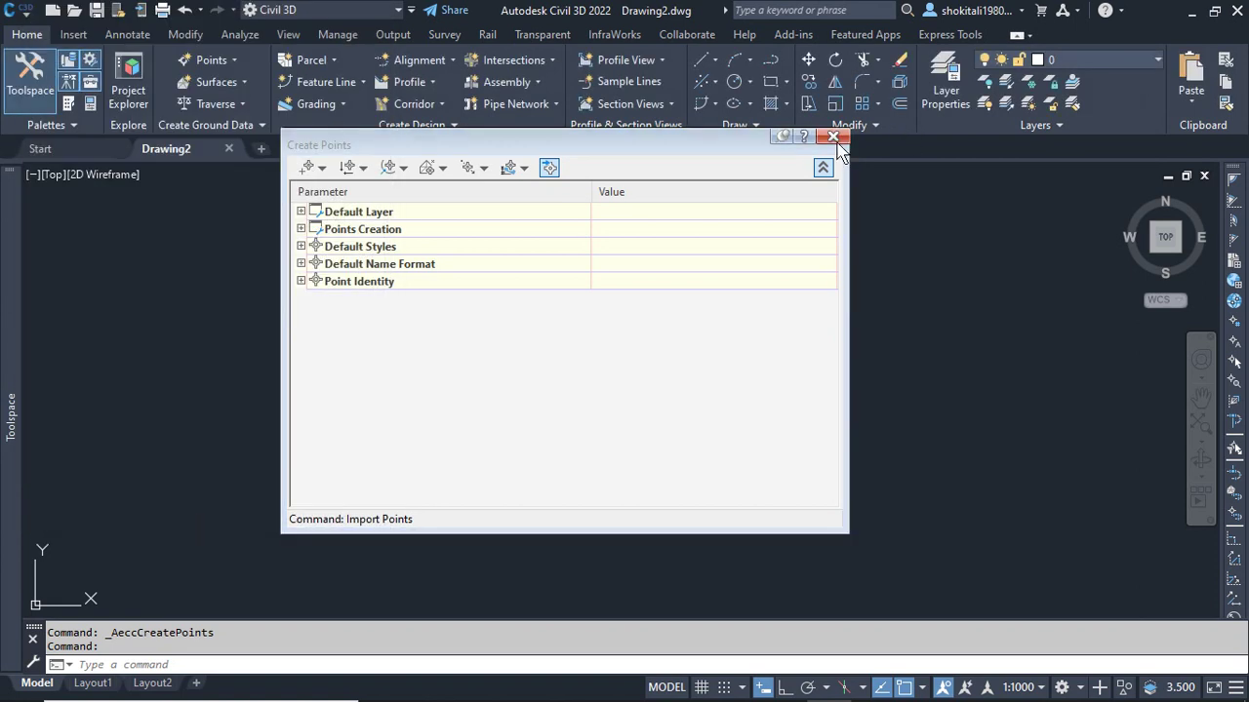
{"action": "left_click", "coordinate": [834, 138]}
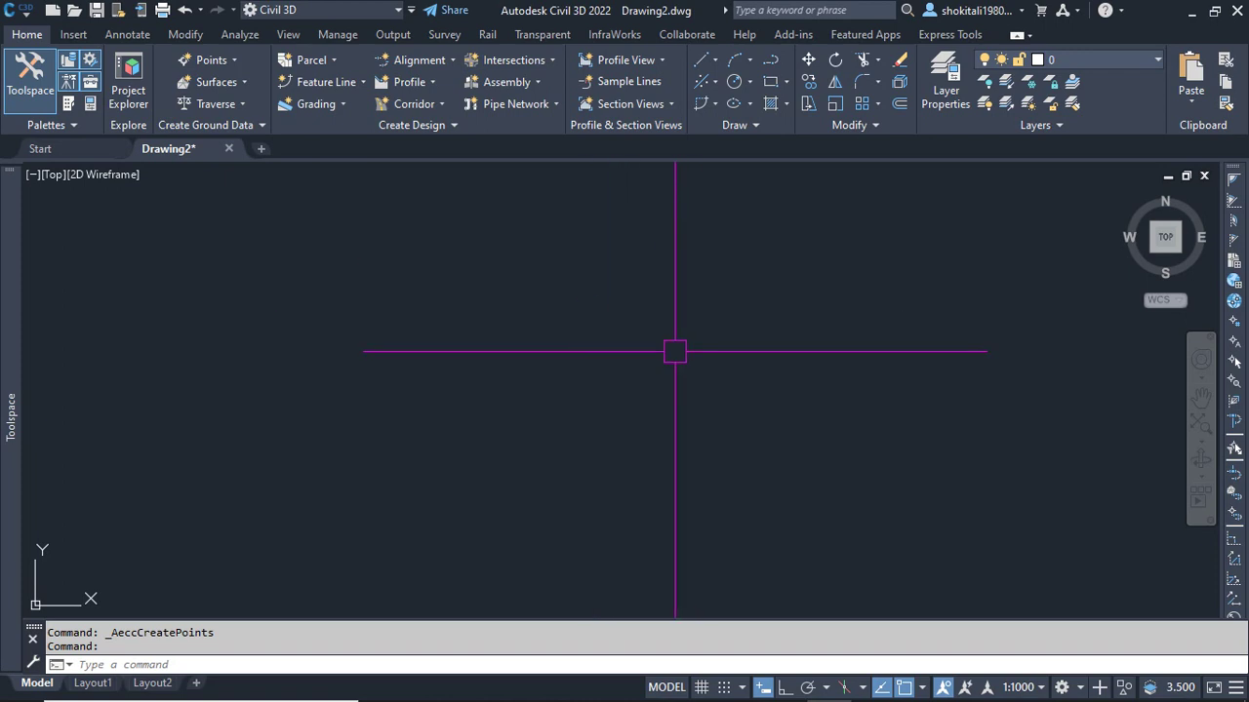
Step: Zoom to the drawing extents to show all the imported points
{"action": "type", "text": "z"}
{"action": "key", "text": "Return"}
{"action": "type", "text": "e"}
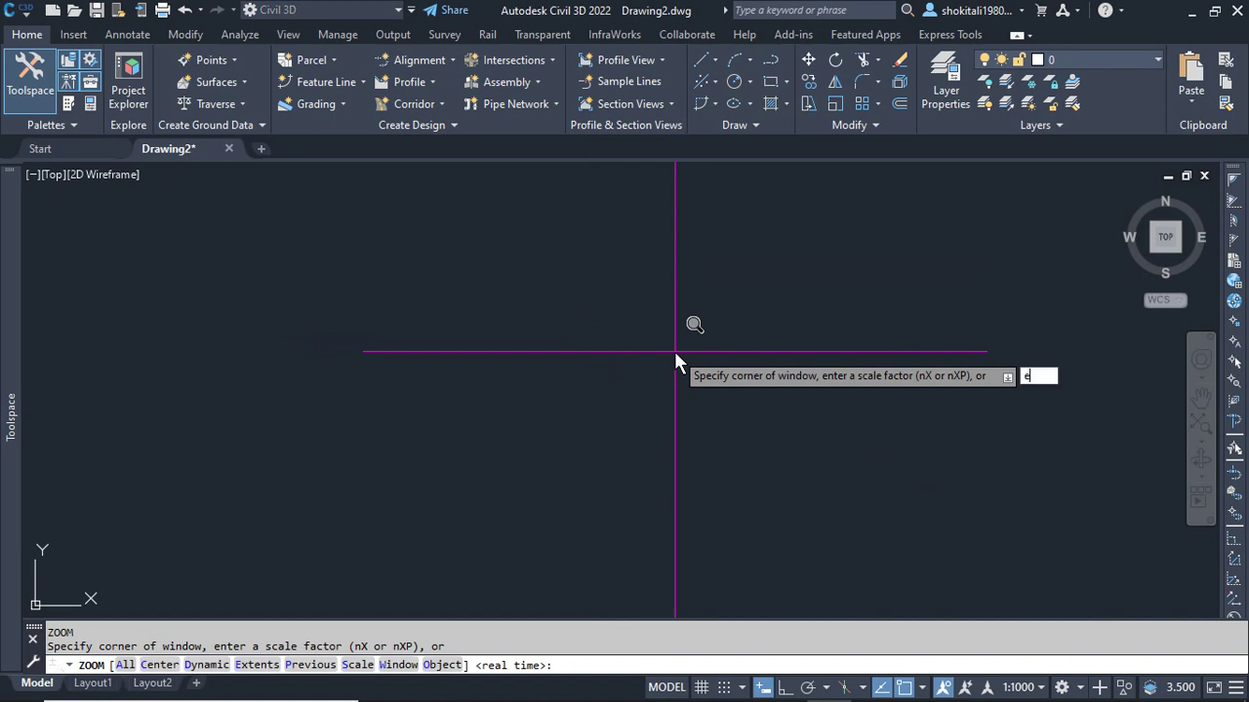
{"action": "key", "text": "Return"}
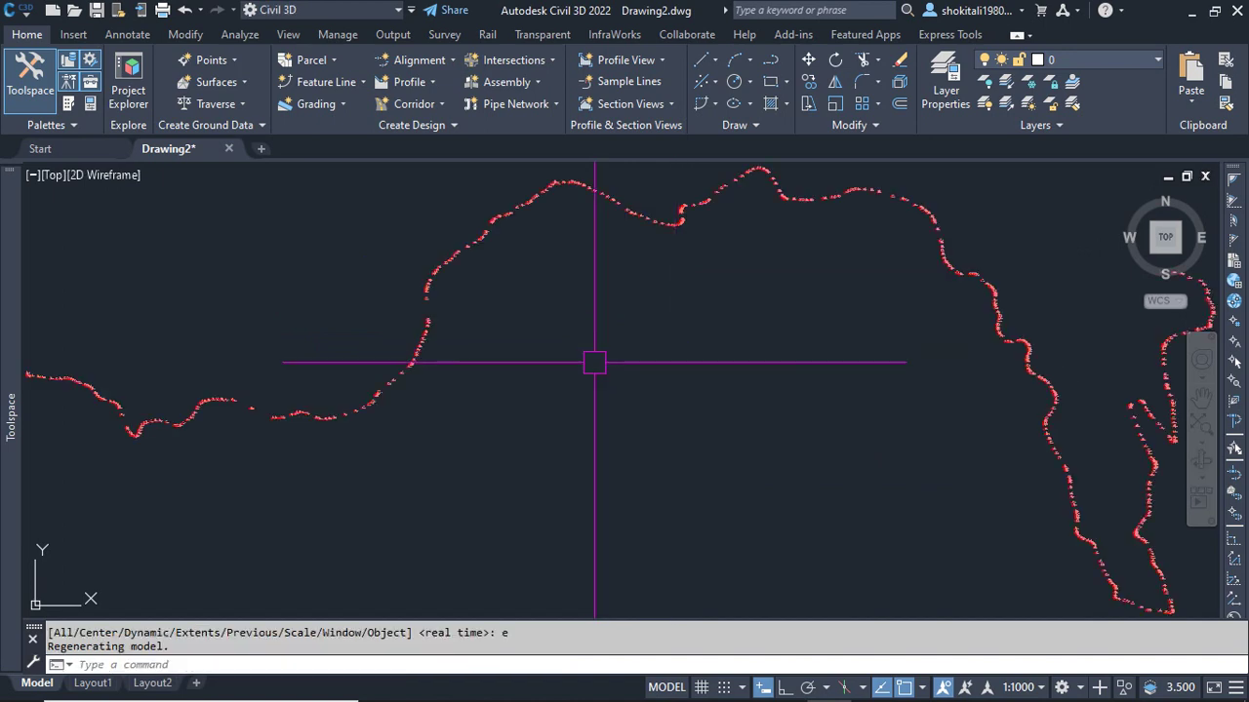
{"action": "scroll", "coordinate": [595, 362], "scroll_direction": "down", "scroll_amount": 4}
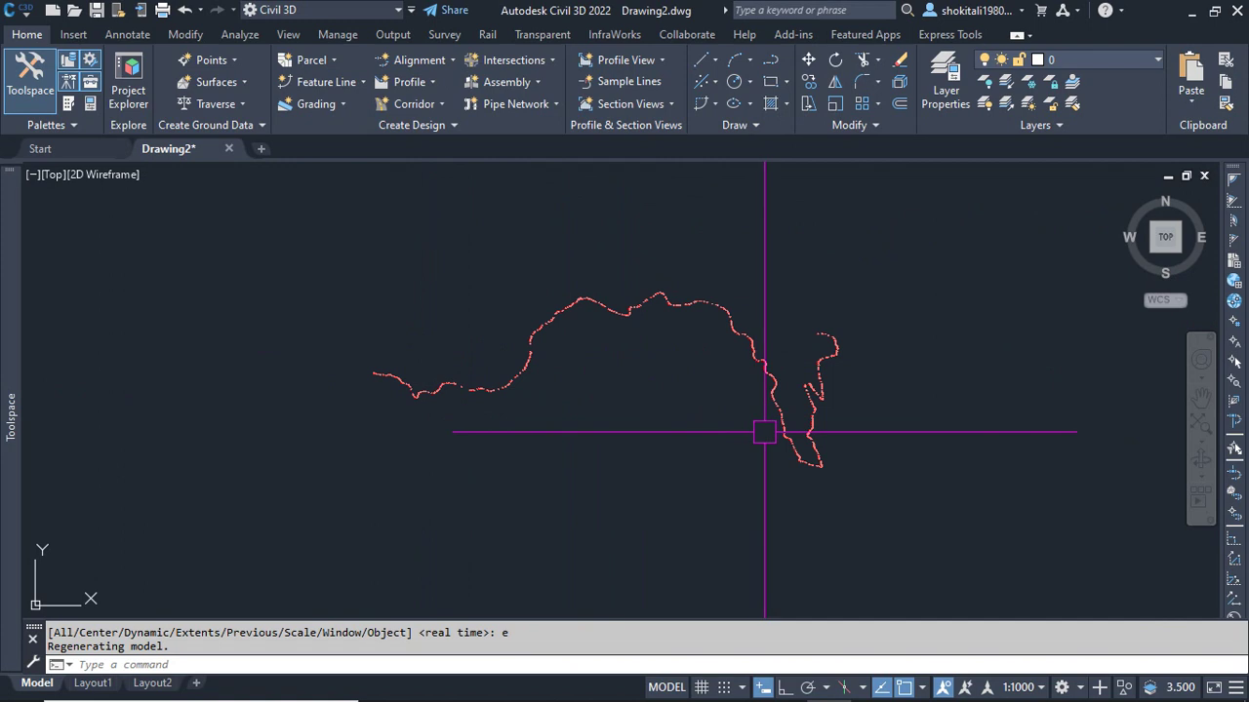
Step: Examine the numbers and elevations of the points at the start of the route, including the coordinate details of point 8
{"action": "scroll", "coordinate": [419, 375], "scroll_direction": "up", "scroll_amount": 8}
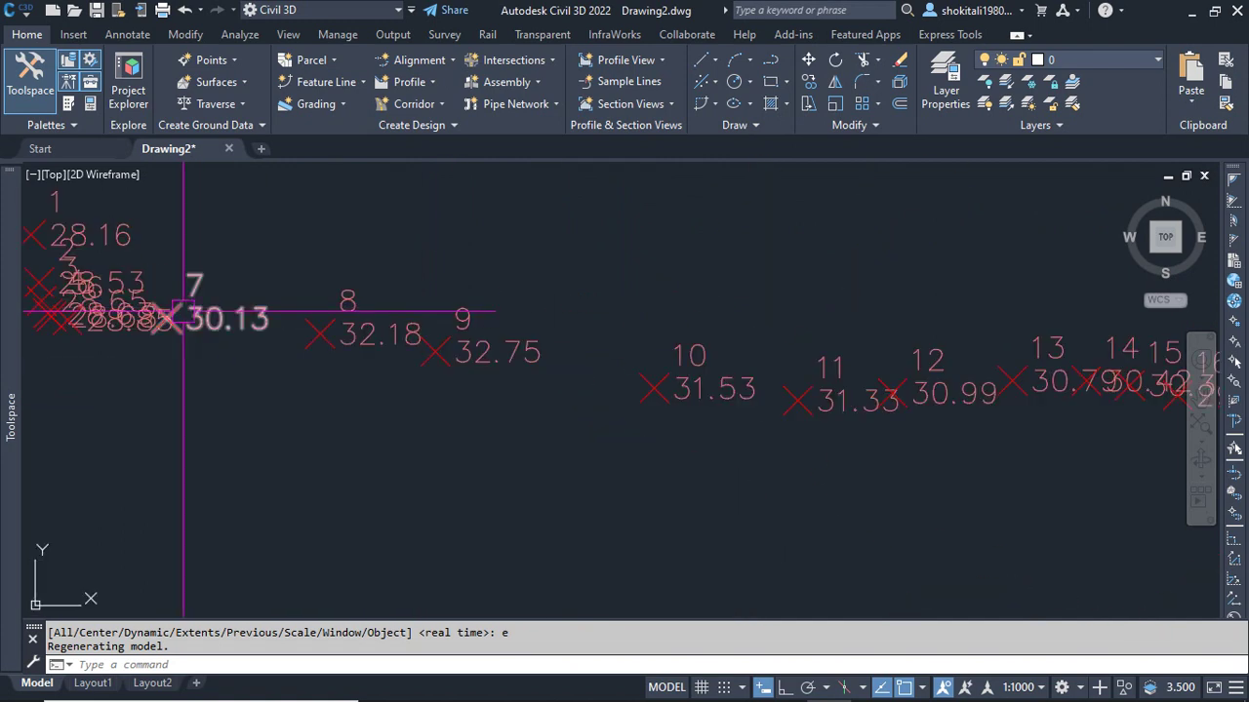
{"action": "middle_click_drag", "start_coordinate": [183, 314], "coordinate": [477, 372]}
{"action": "scroll", "coordinate": [340, 374], "scroll_direction": "up", "scroll_amount": 3}
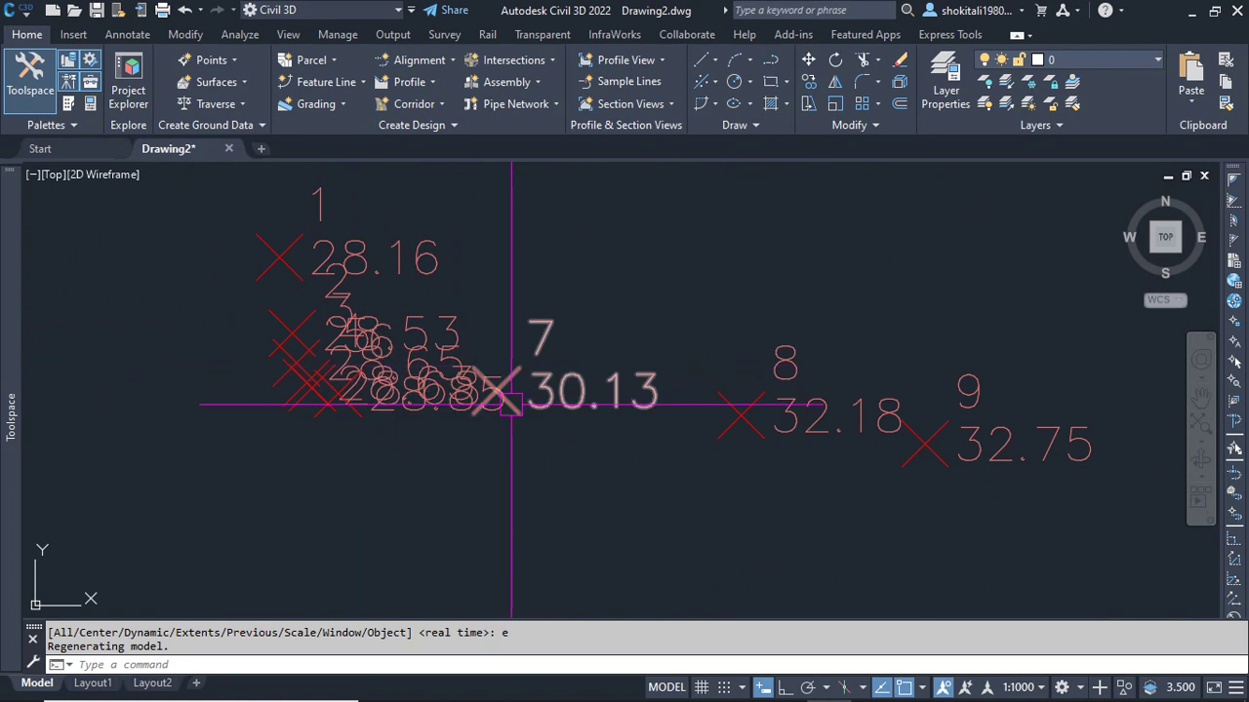
{"action": "scroll", "coordinate": [511, 402], "scroll_direction": "down", "scroll_amount": 2}
{"action": "middle_click_drag", "start_coordinate": [622, 429], "coordinate": [538, 391]}
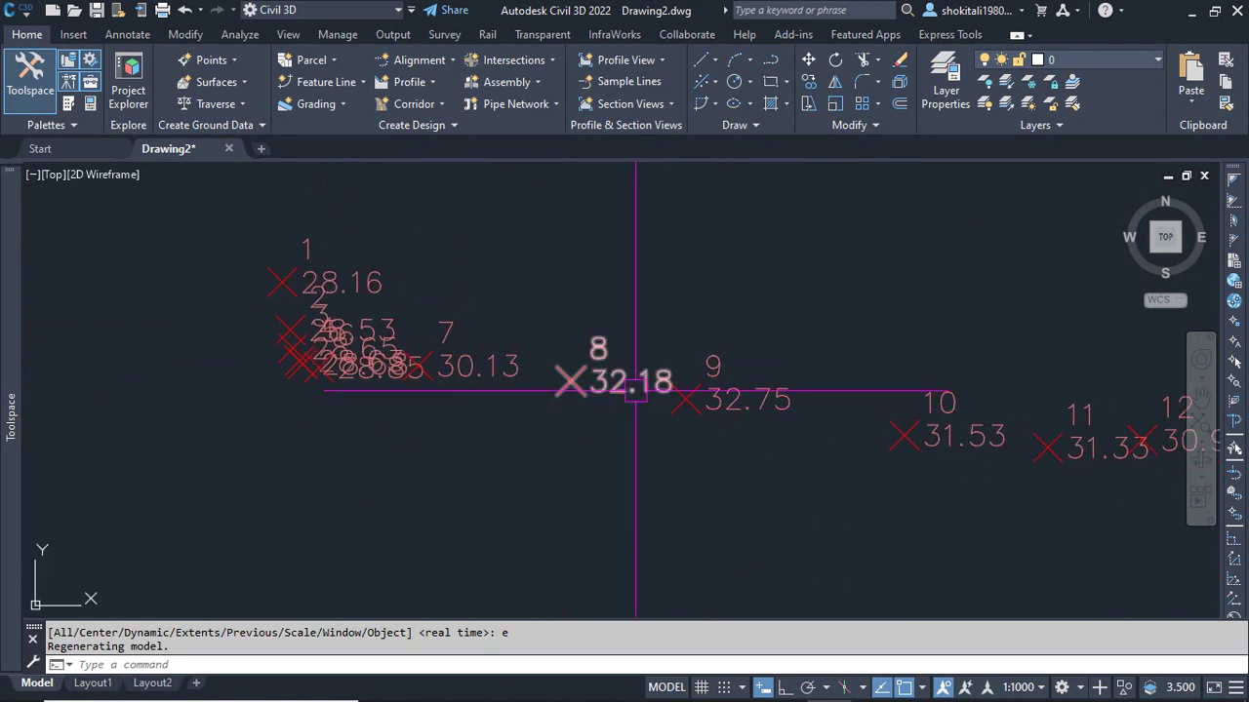
{"action": "middle_click_drag", "start_coordinate": [954, 452], "coordinate": [655, 453]}
{"action": "middle_click_drag", "start_coordinate": [992, 449], "coordinate": [653, 393]}
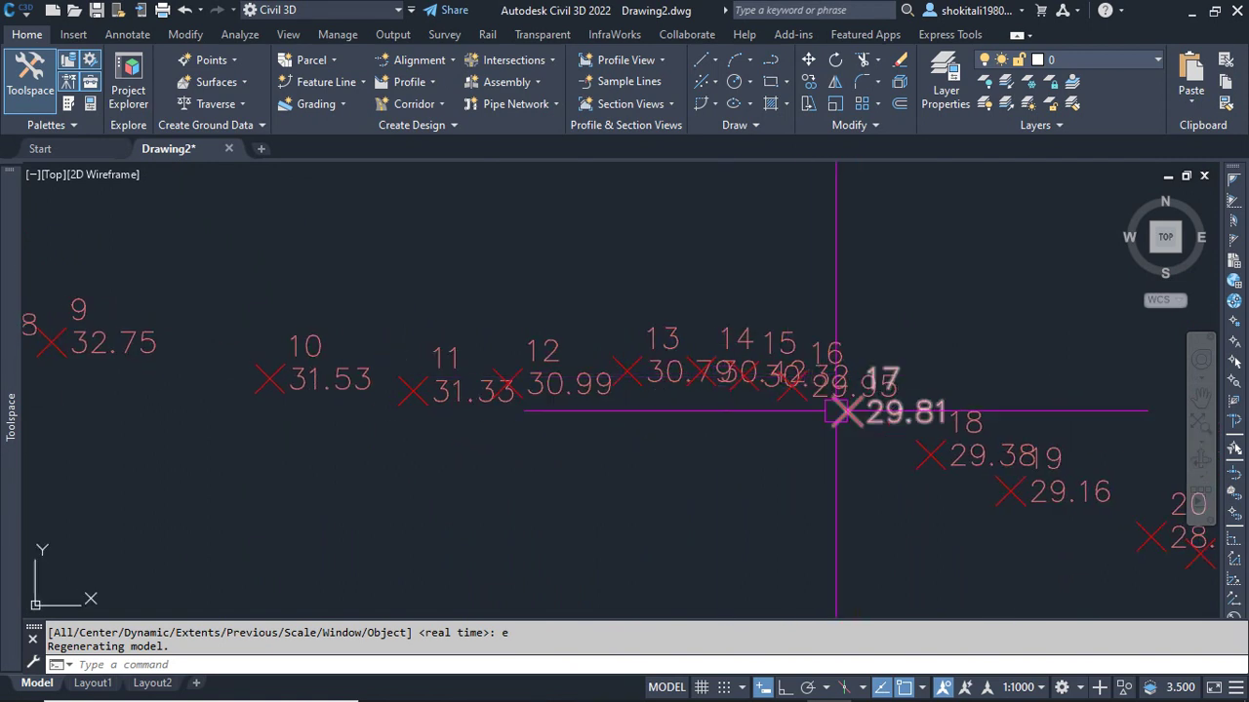
{"action": "scroll", "coordinate": [589, 438], "scroll_direction": "down", "scroll_amount": 3}
{"action": "scroll", "coordinate": [424, 425], "scroll_direction": "up", "scroll_amount": 2}
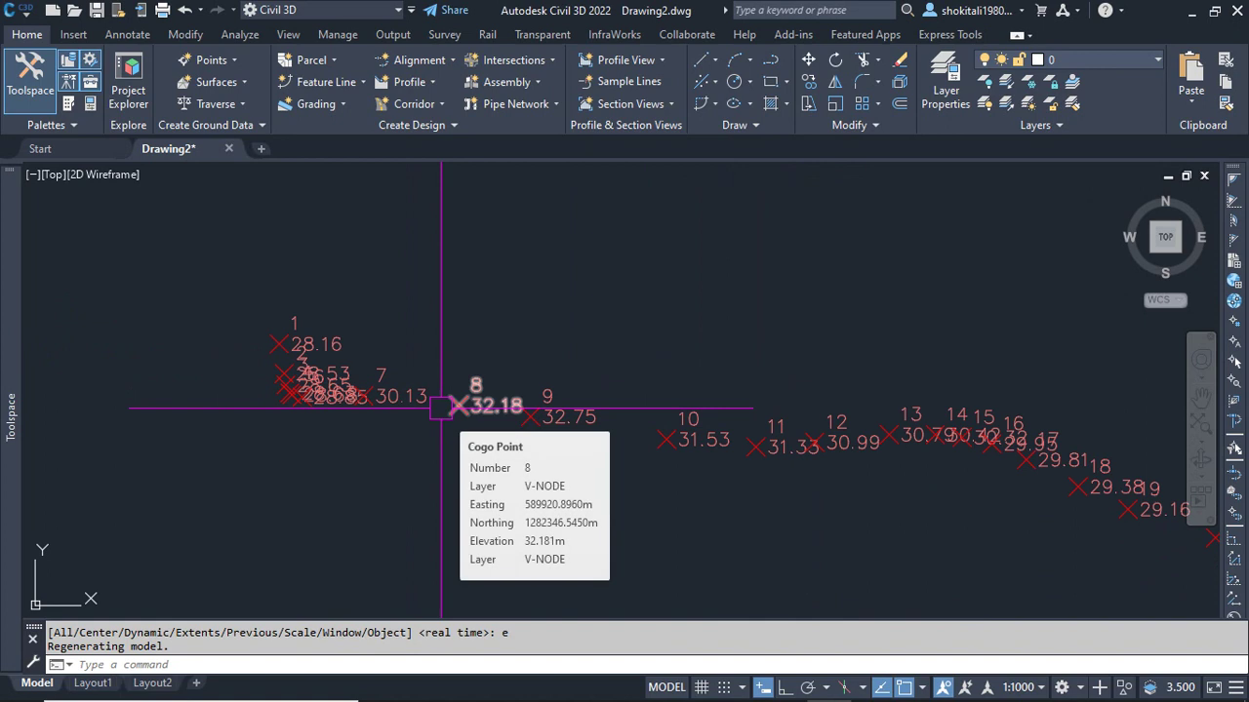
{"action": "mouse_move", "coordinate": [442, 408]}
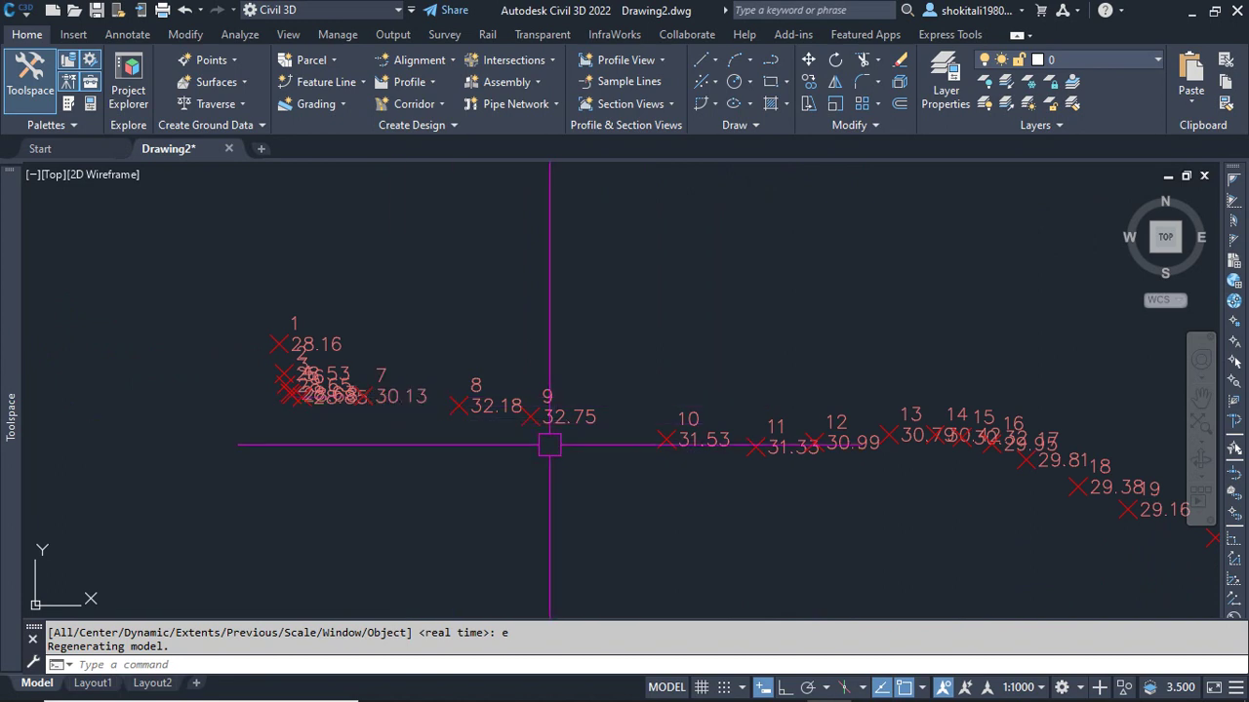
Step: Compare the overall course of the point route with the close-up spacing of its first points
{"action": "scroll", "coordinate": [550, 445], "scroll_direction": "down", "scroll_amount": 10}
{"action": "middle_click_drag", "start_coordinate": [634, 431], "coordinate": [530, 420]}
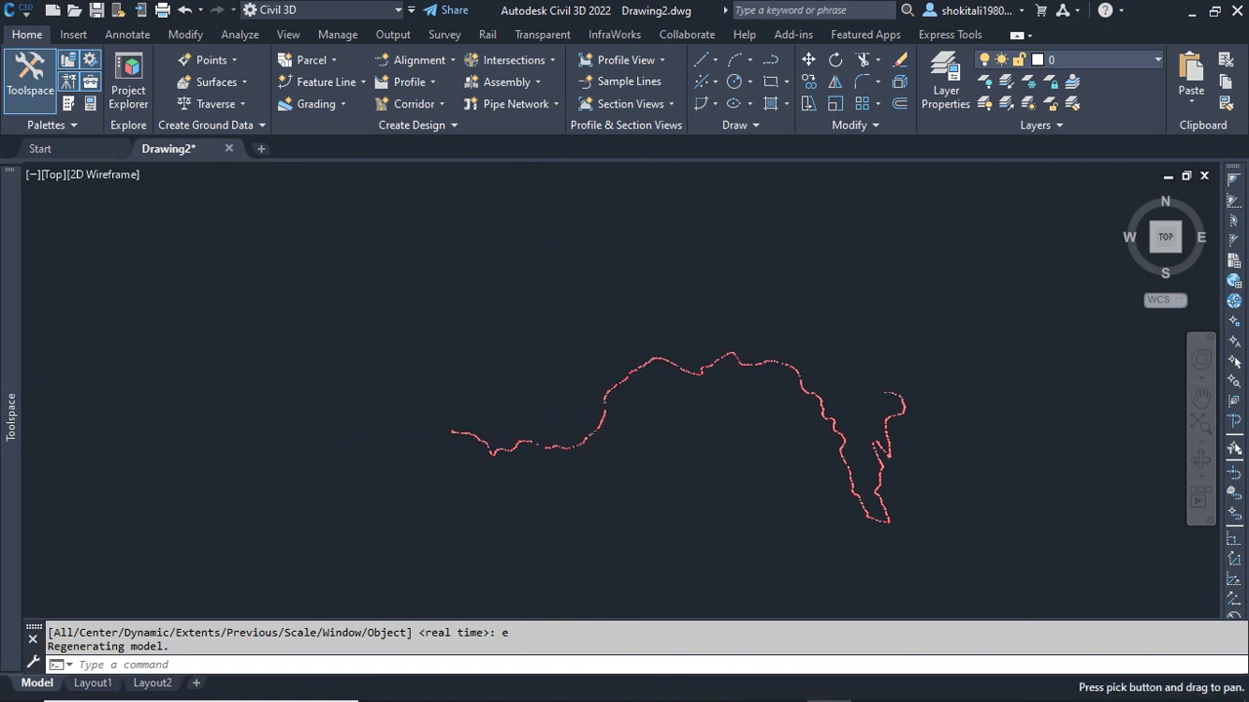
{"action": "scroll", "coordinate": [528, 437], "scroll_direction": "up", "scroll_amount": 8}
{"action": "scroll", "coordinate": [400, 449], "scroll_direction": "down", "scroll_amount": 8}
{"action": "scroll", "coordinate": [429, 454], "scroll_direction": "down", "scroll_amount": 2}
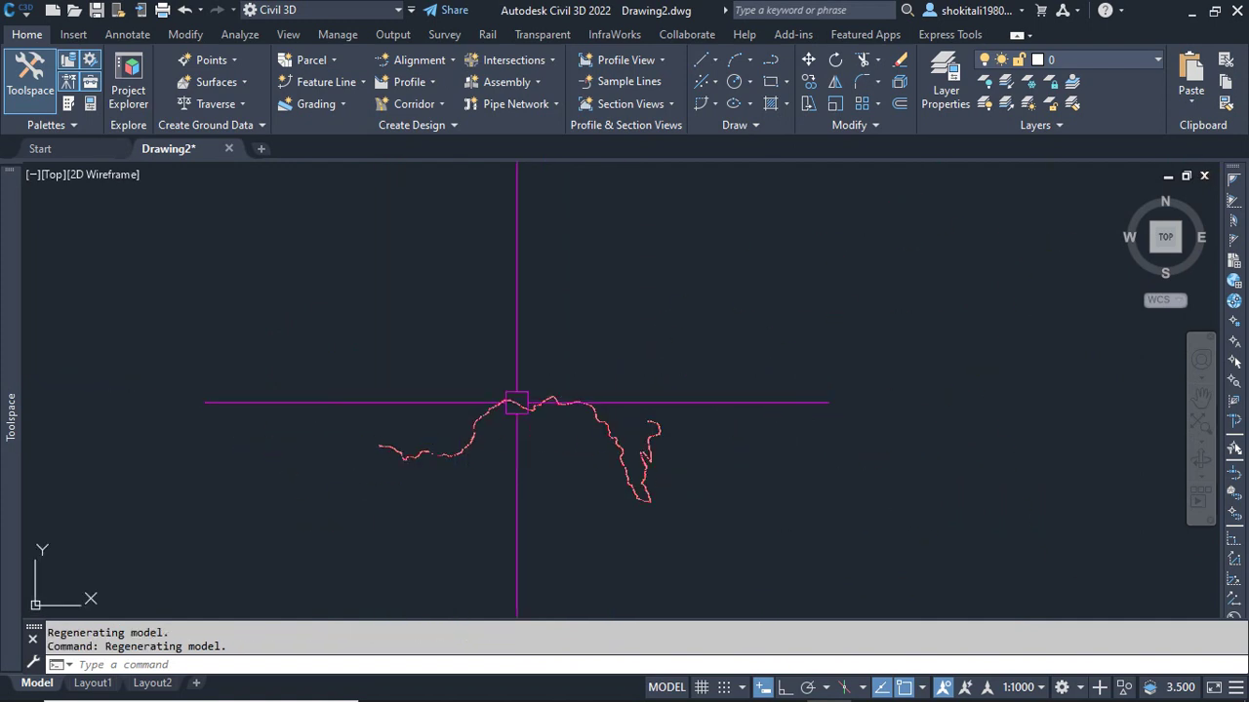
{"action": "scroll", "coordinate": [404, 446], "scroll_direction": "up", "scroll_amount": 8}
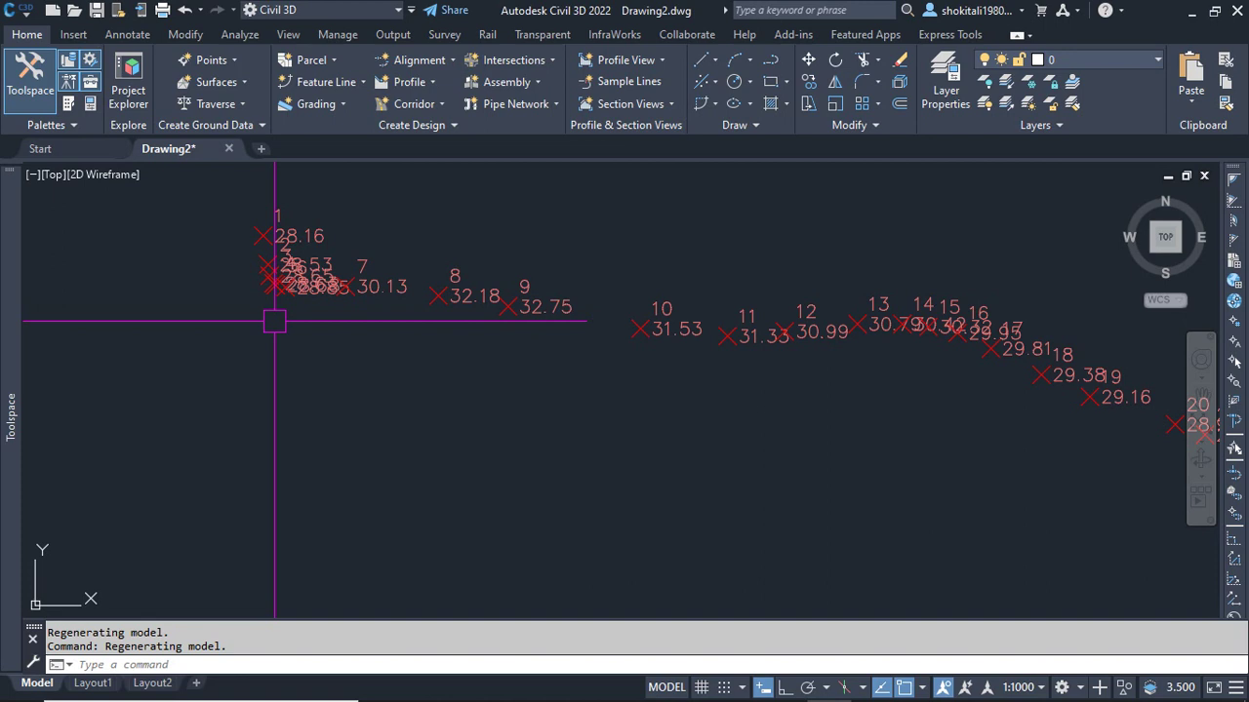
{"action": "scroll", "coordinate": [423, 365], "scroll_direction": "down", "scroll_amount": 4}
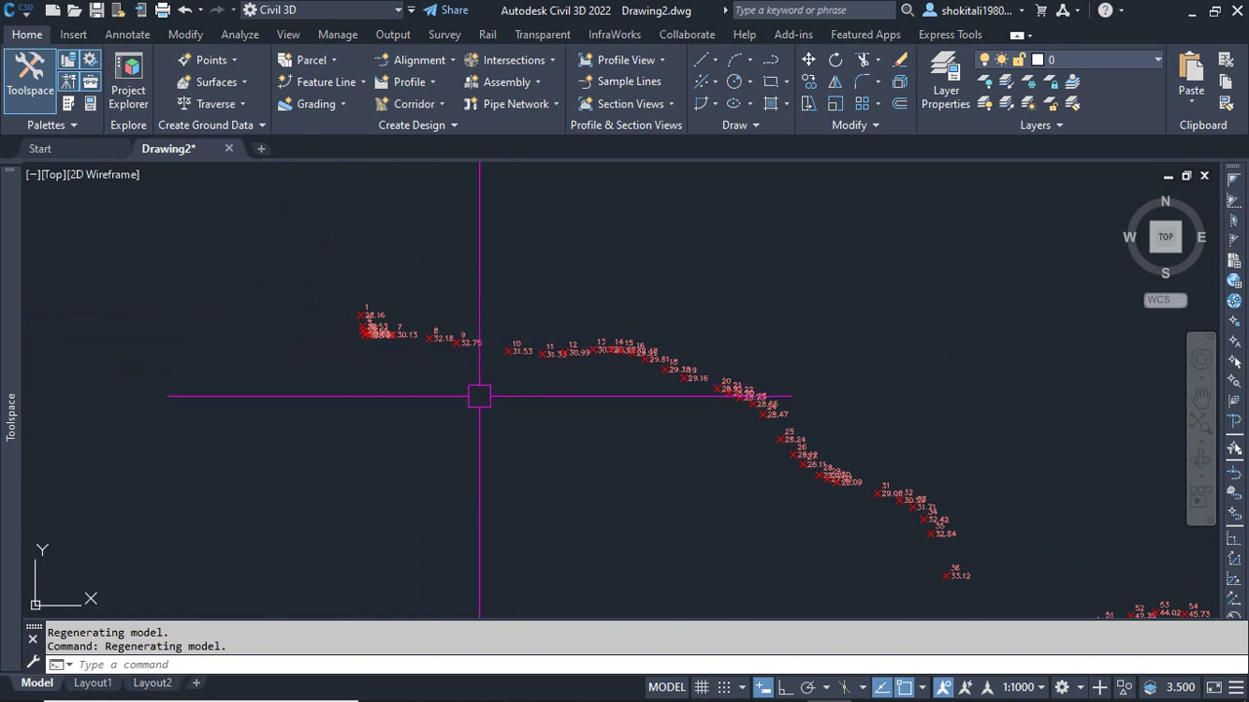
{"action": "type", "text": "3dpoly"}
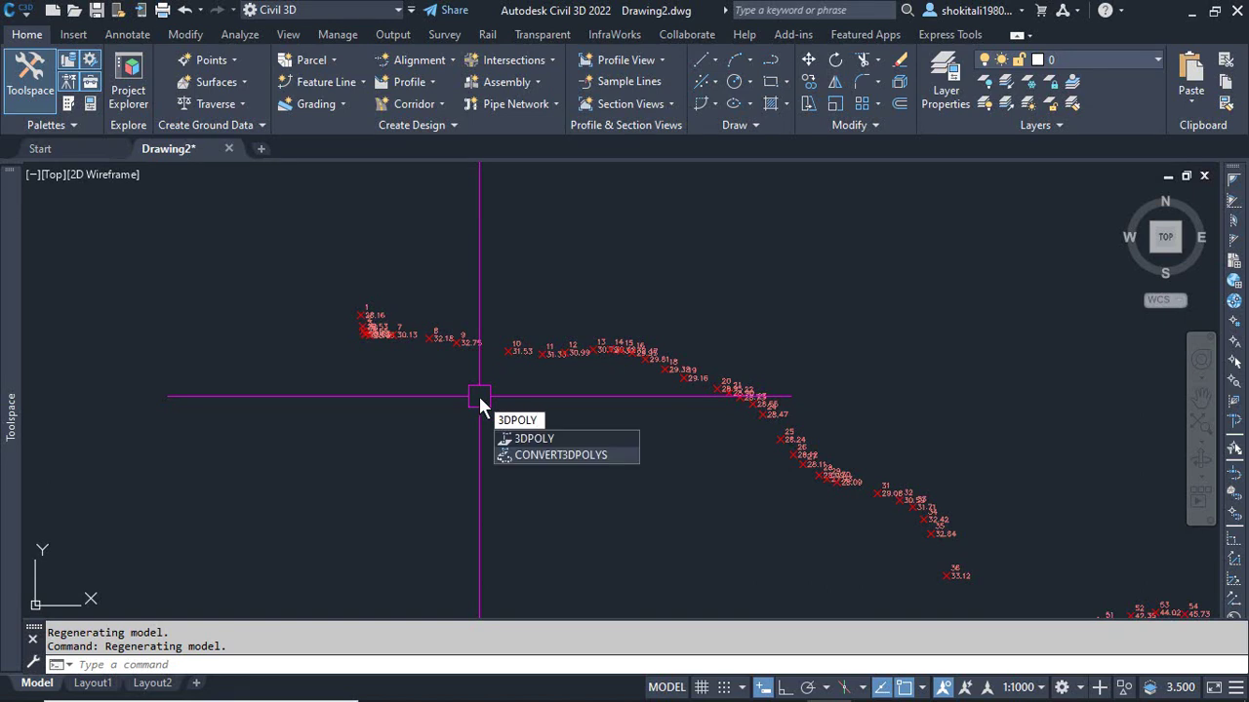
{"action": "key", "text": "Escape"}
{"action": "type", "text": "z"}
{"action": "key", "text": "Return"}
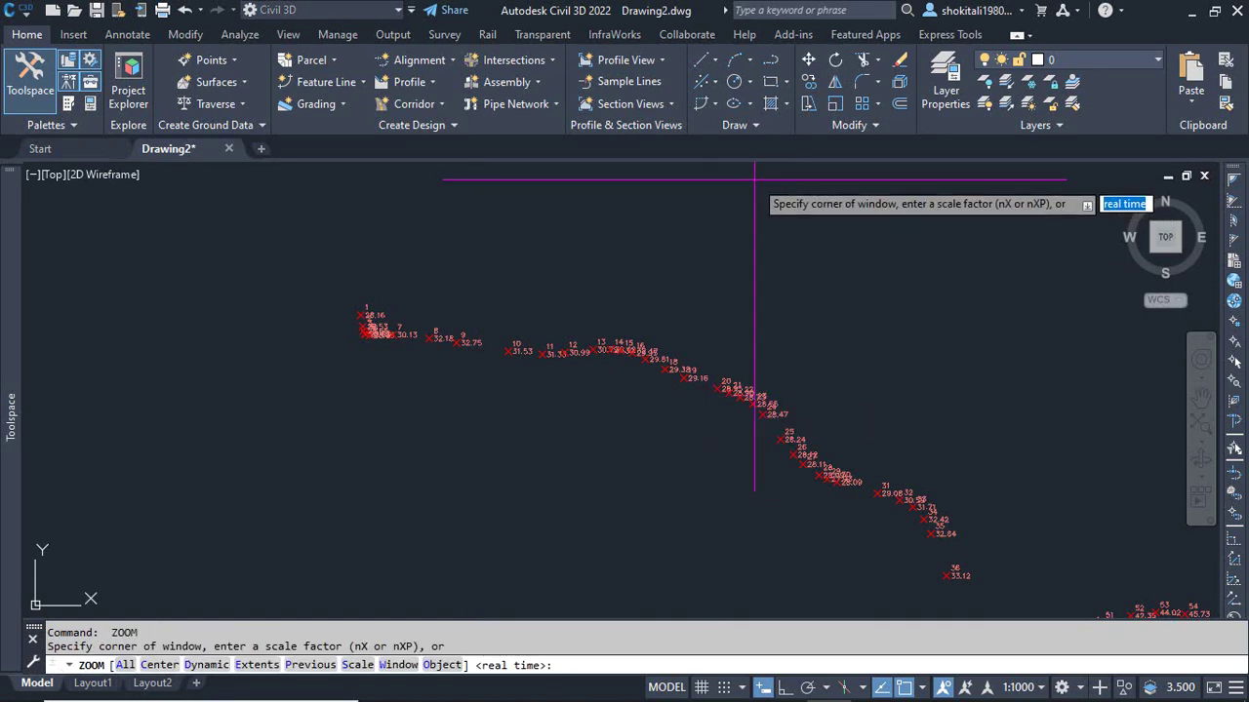
{"action": "key", "text": "Escape"}
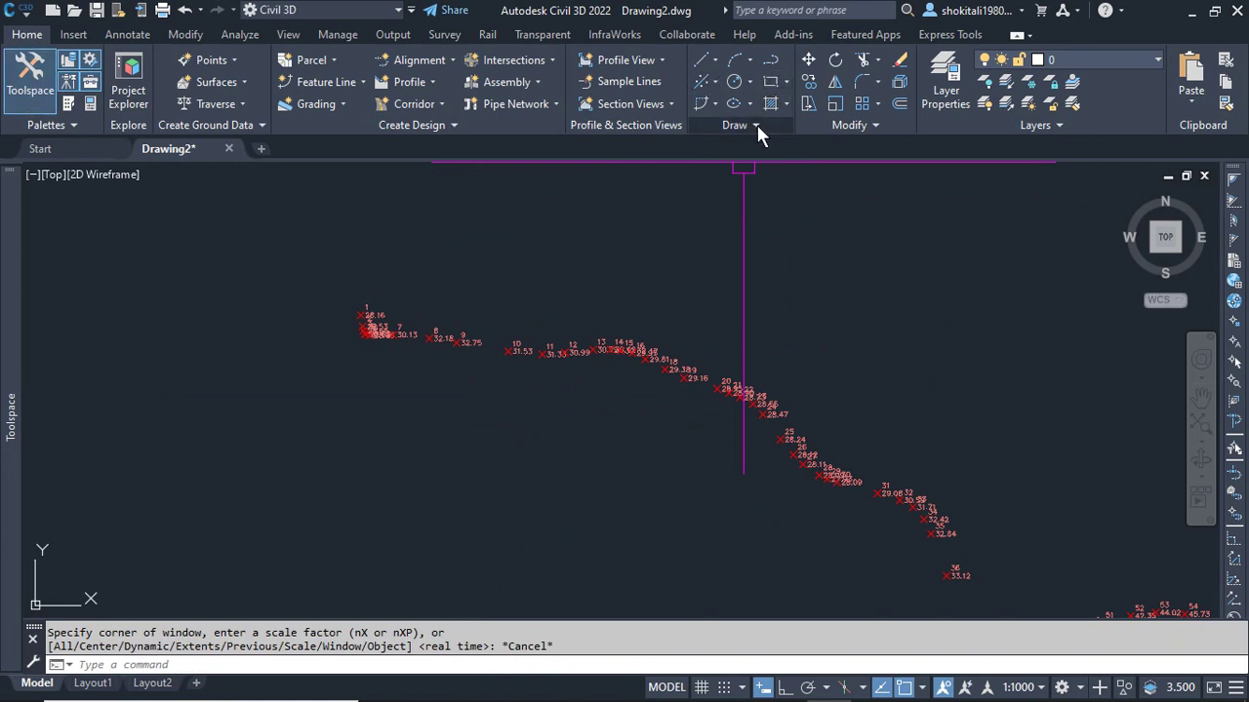
{"action": "left_click", "coordinate": [757, 127]}
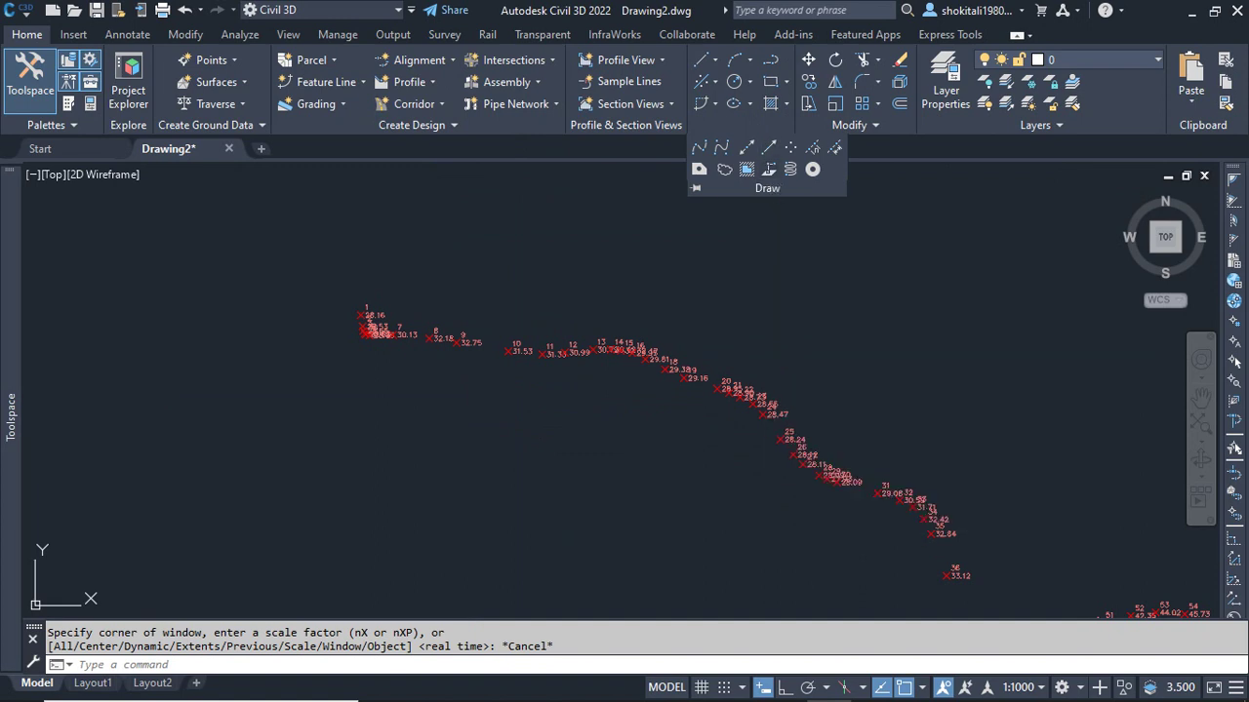
{"action": "left_click", "coordinate": [770, 171]}
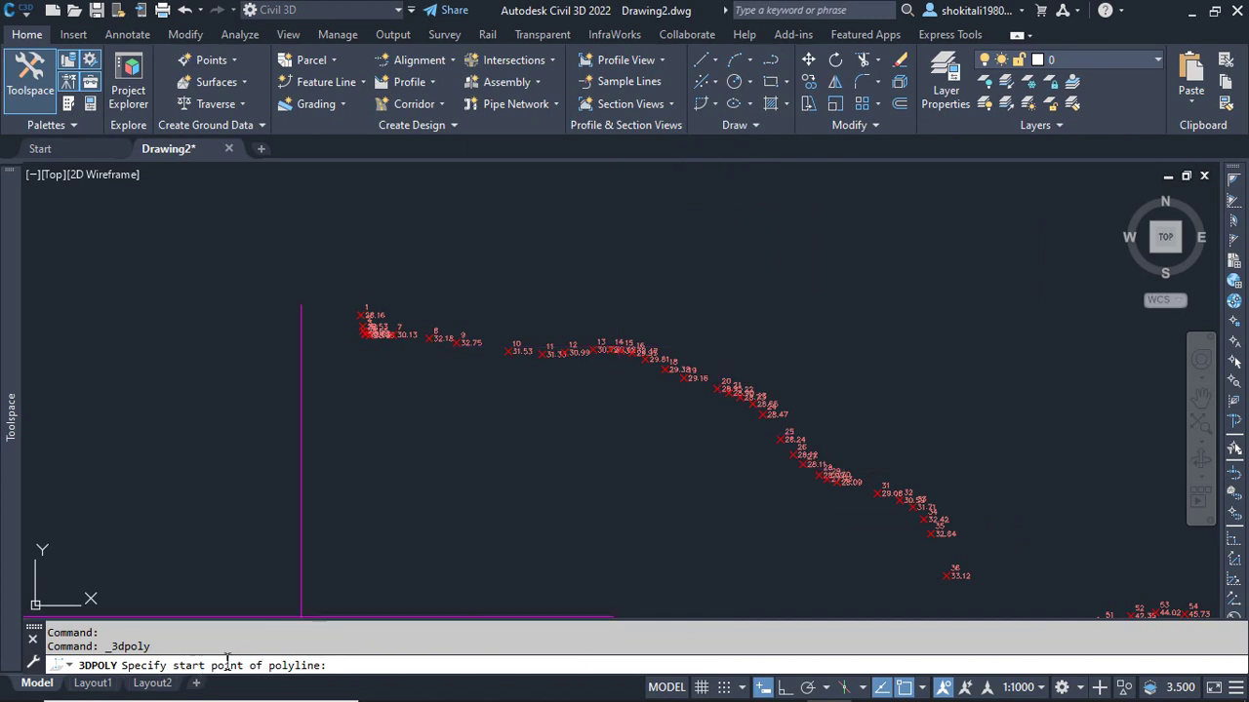
{"action": "scroll", "coordinate": [403, 373], "scroll_direction": "down", "scroll_amount": 5}
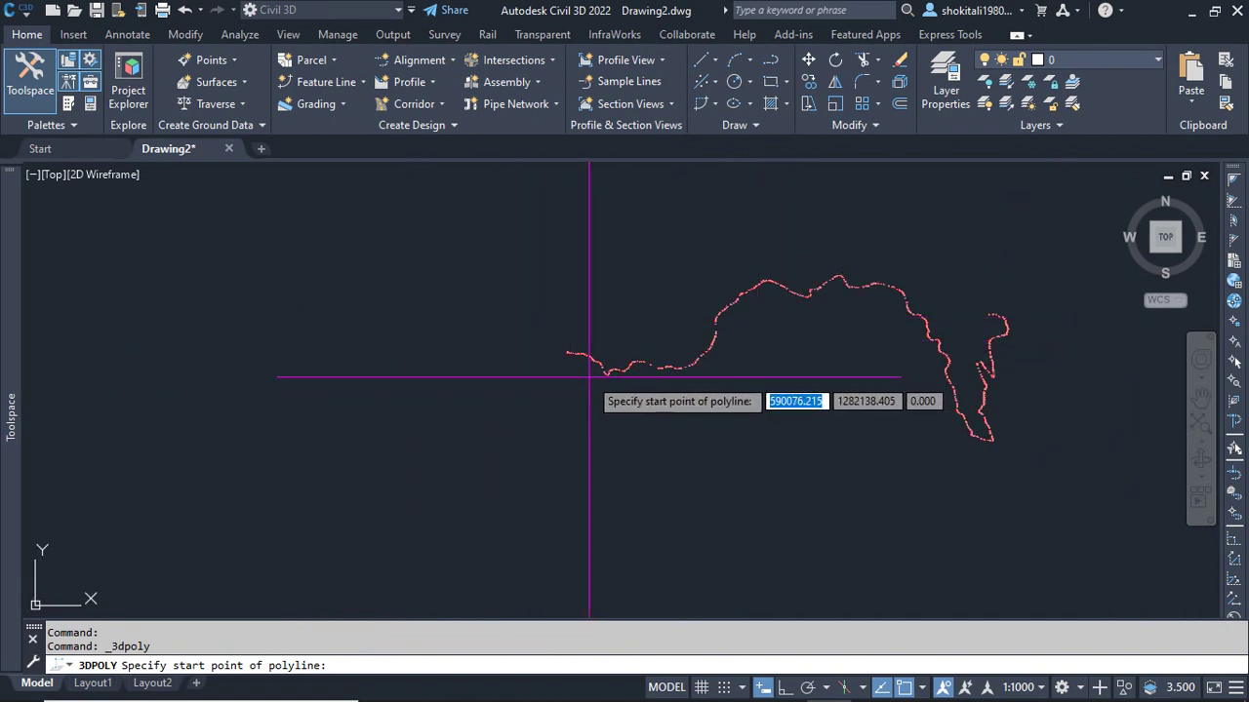
{"action": "scroll", "coordinate": [589, 378], "scroll_direction": "up", "scroll_amount": 3}
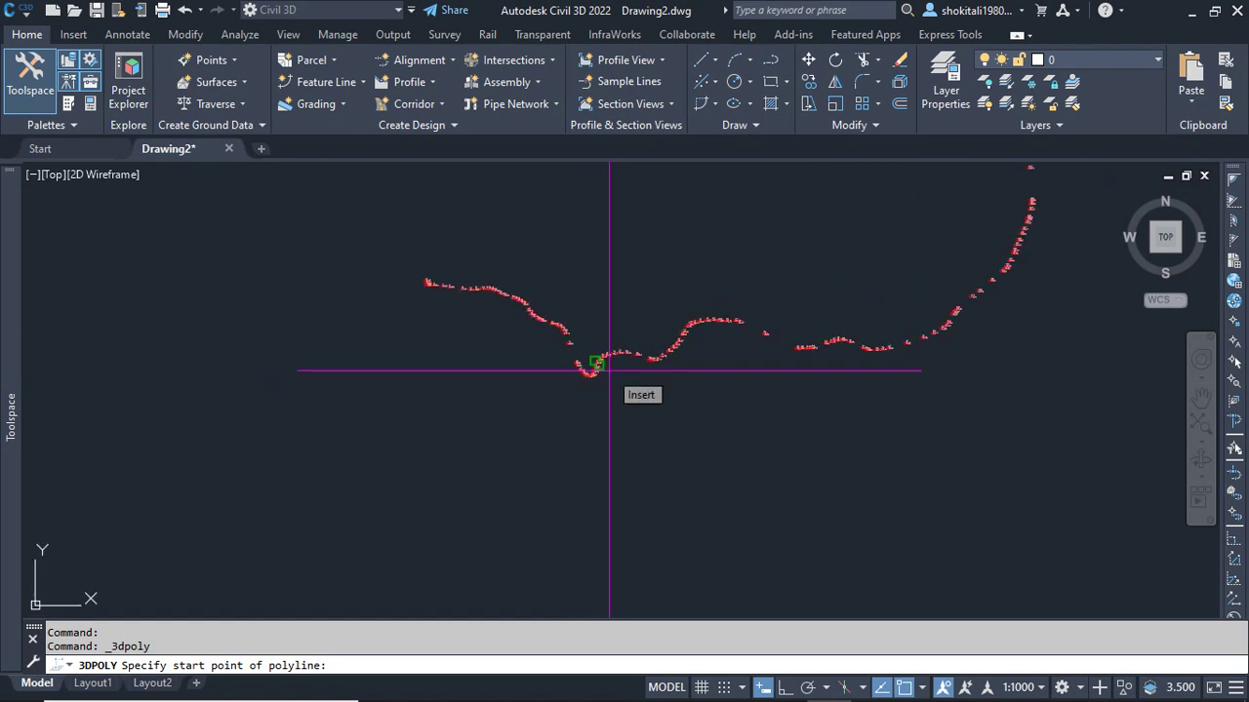
{"action": "scroll", "coordinate": [609, 370], "scroll_direction": "up", "scroll_amount": 6}
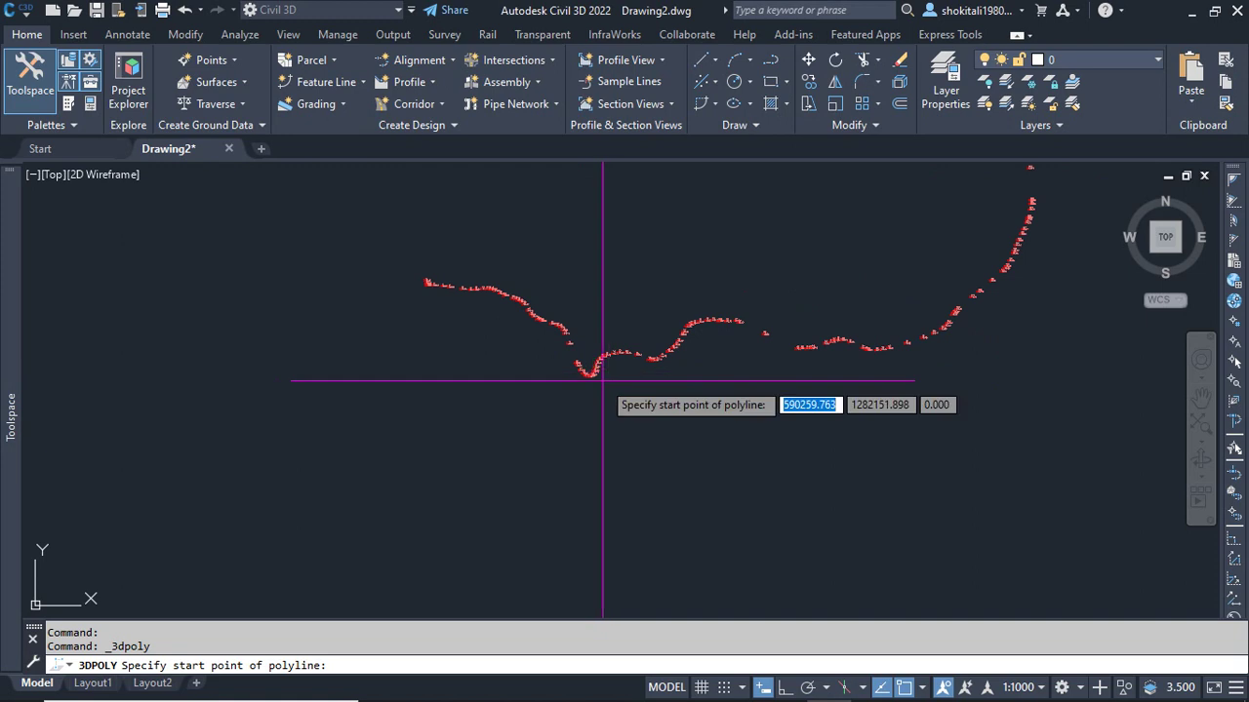
{"action": "middle_click_drag", "start_coordinate": [747, 362], "coordinate": [684, 346]}
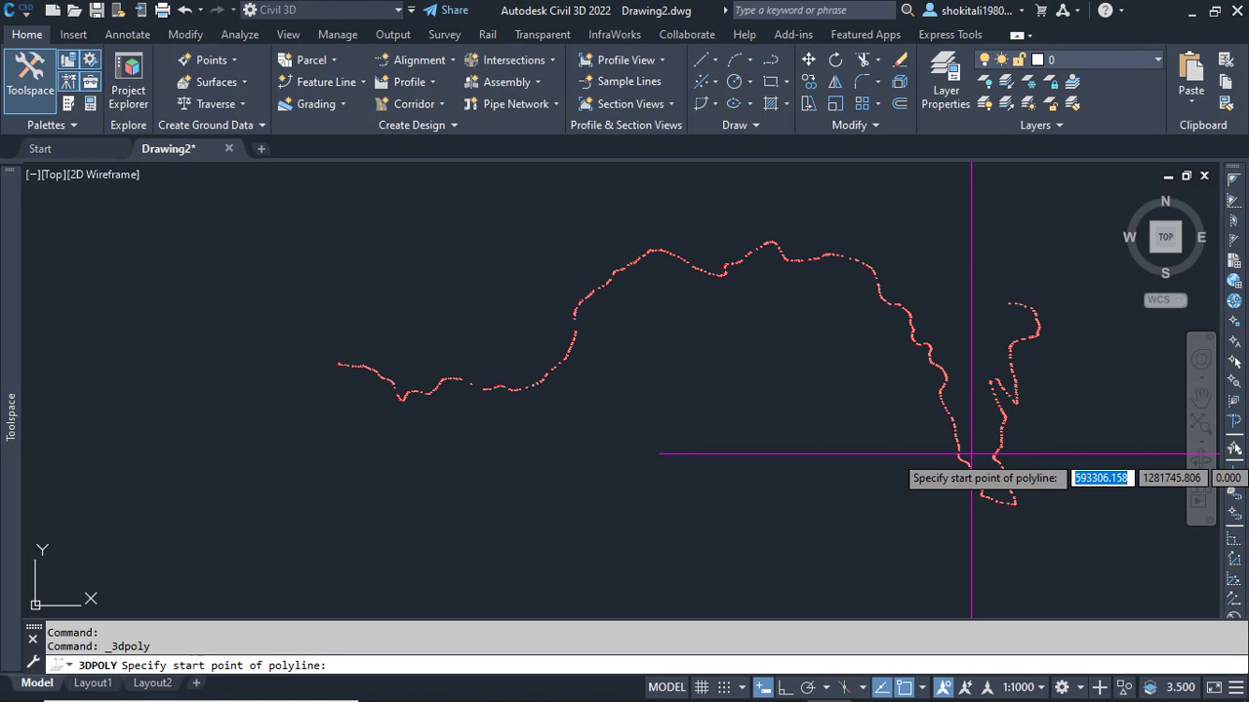
{"action": "key", "text": "Escape"}
{"action": "key", "text": "Escape"}
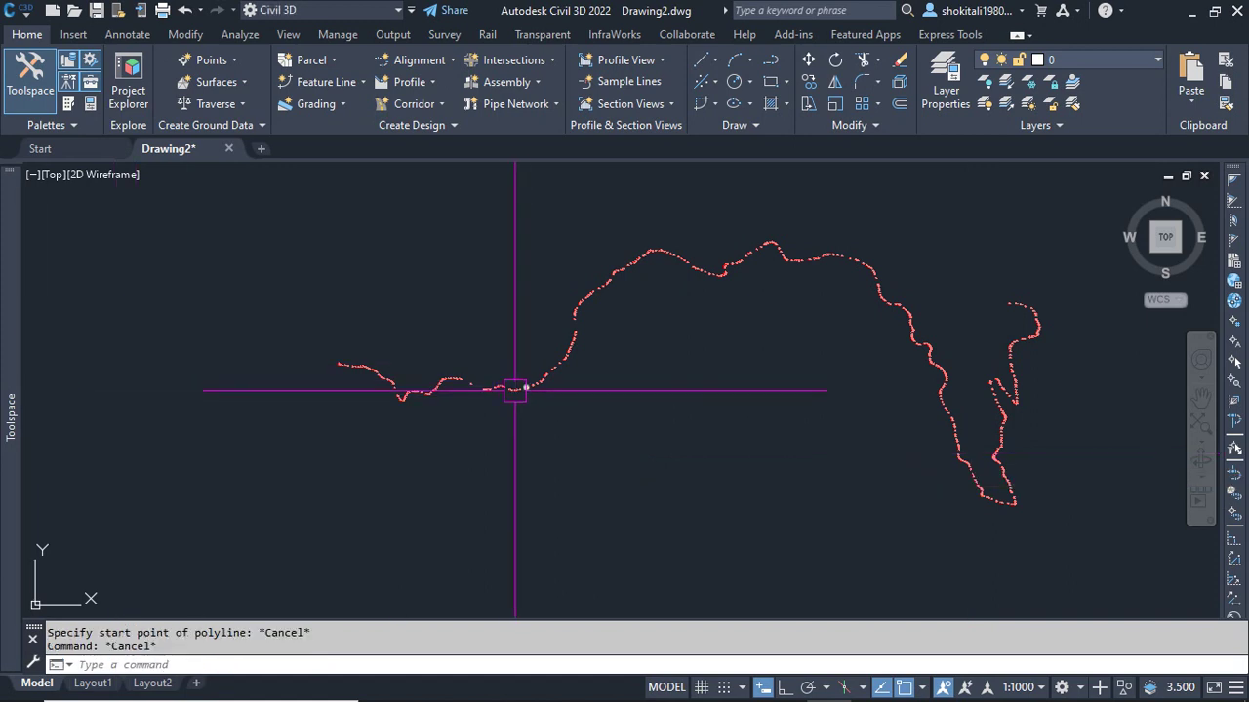
Step: Draw a 3D polyline through points 1-575 with the Point Number transparent command, then end the command
{"action": "type", "text": "3dpoly"}
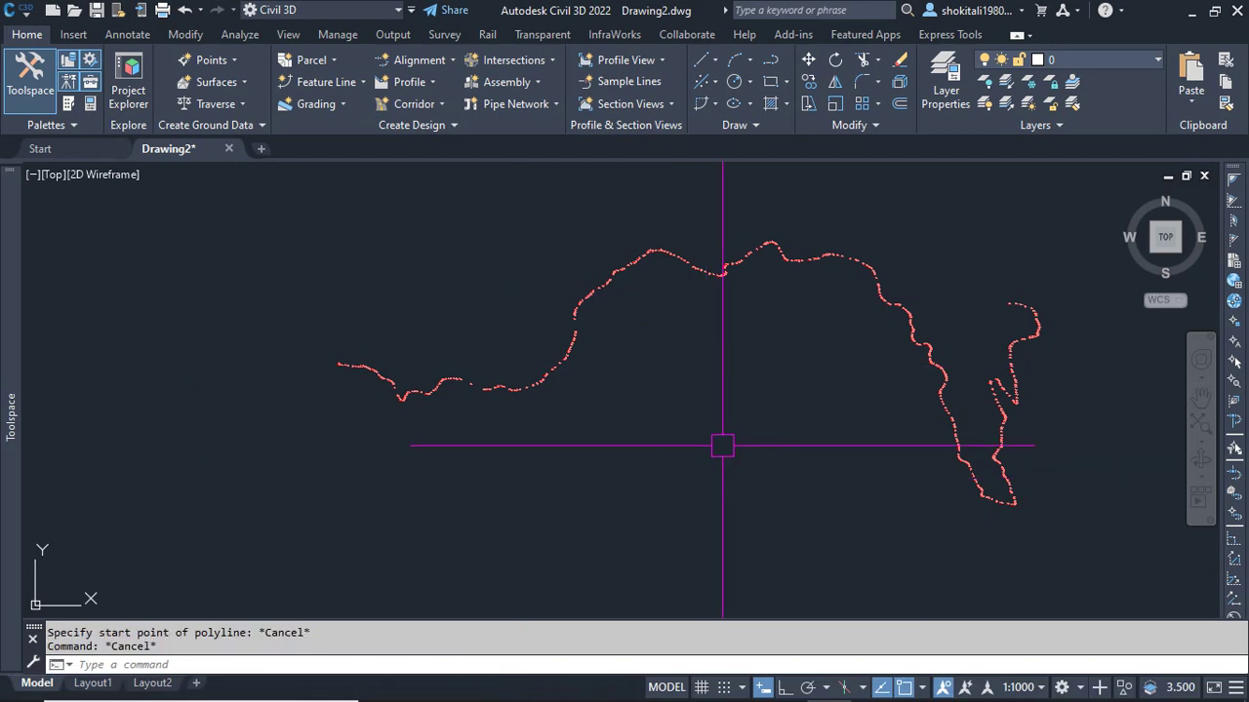
{"action": "type", "text": "3dpoly"}
{"action": "key", "text": "Return"}
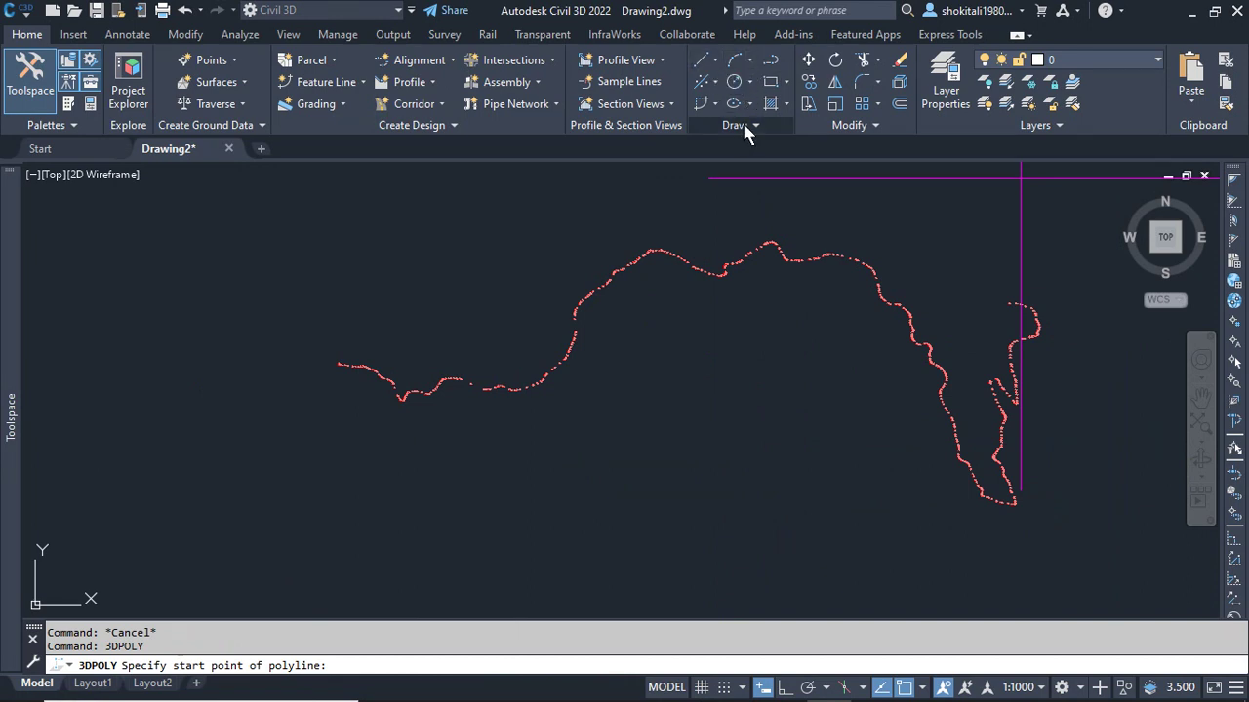
{"action": "left_click", "coordinate": [718, 63]}
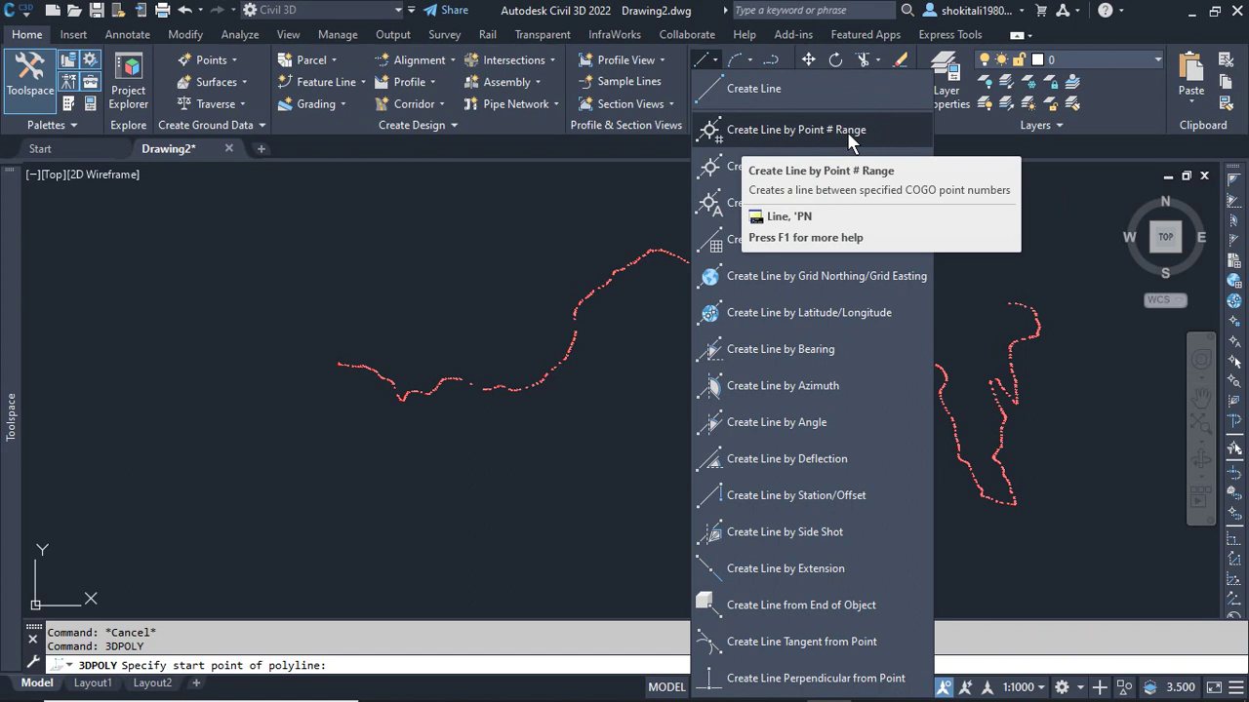
{"action": "left_click", "coordinate": [1239, 309]}
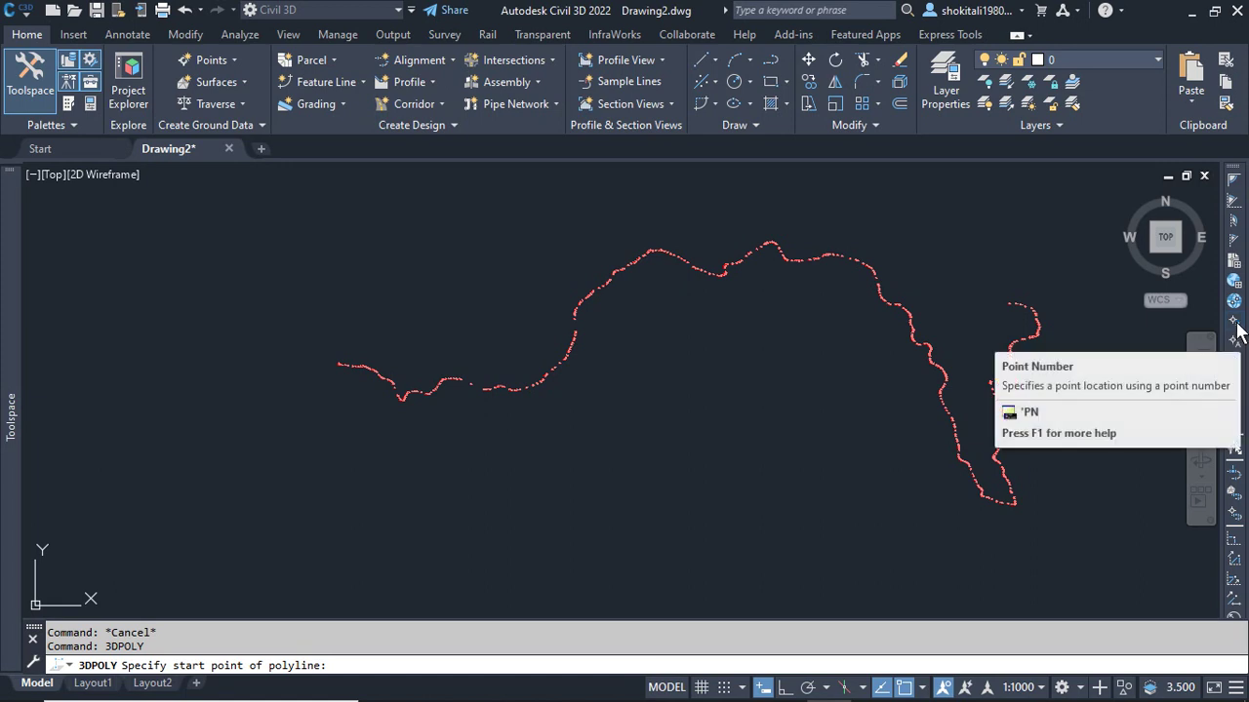
{"action": "left_click", "coordinate": [1235, 330]}
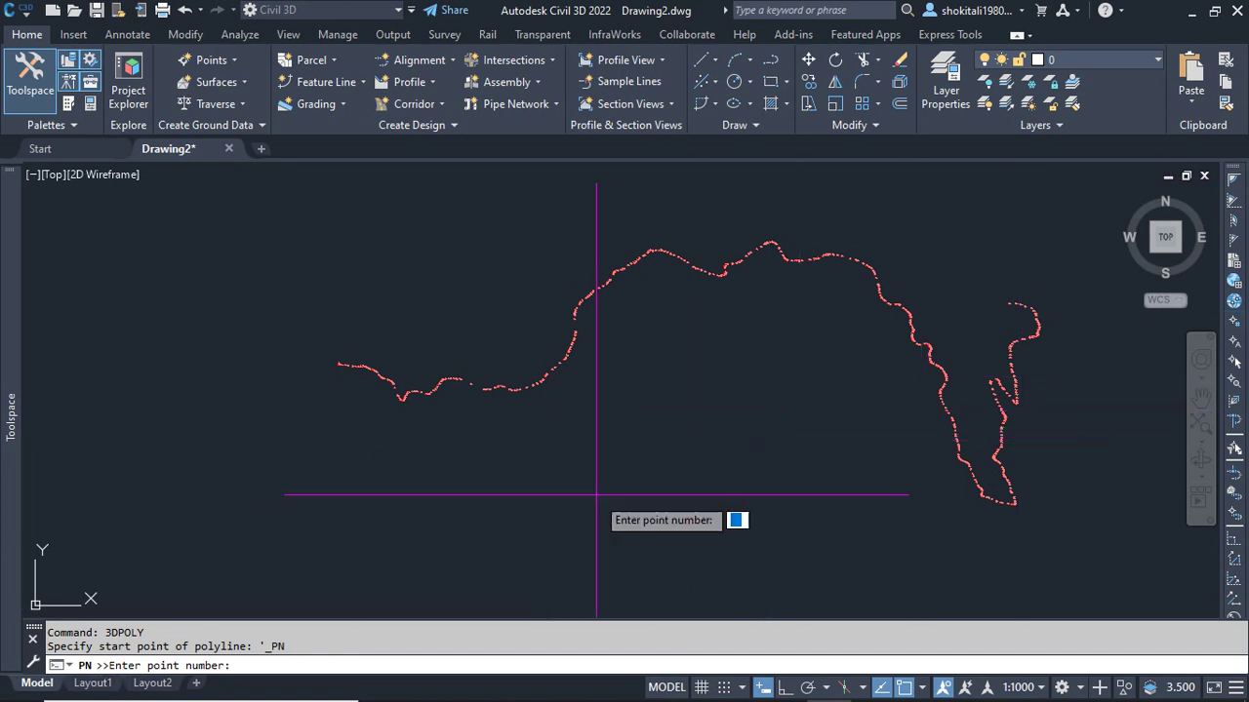
{"action": "scroll", "coordinate": [364, 455], "scroll_direction": "up", "scroll_amount": 5}
{"action": "scroll", "coordinate": [364, 456], "scroll_direction": "up", "scroll_amount": 3}
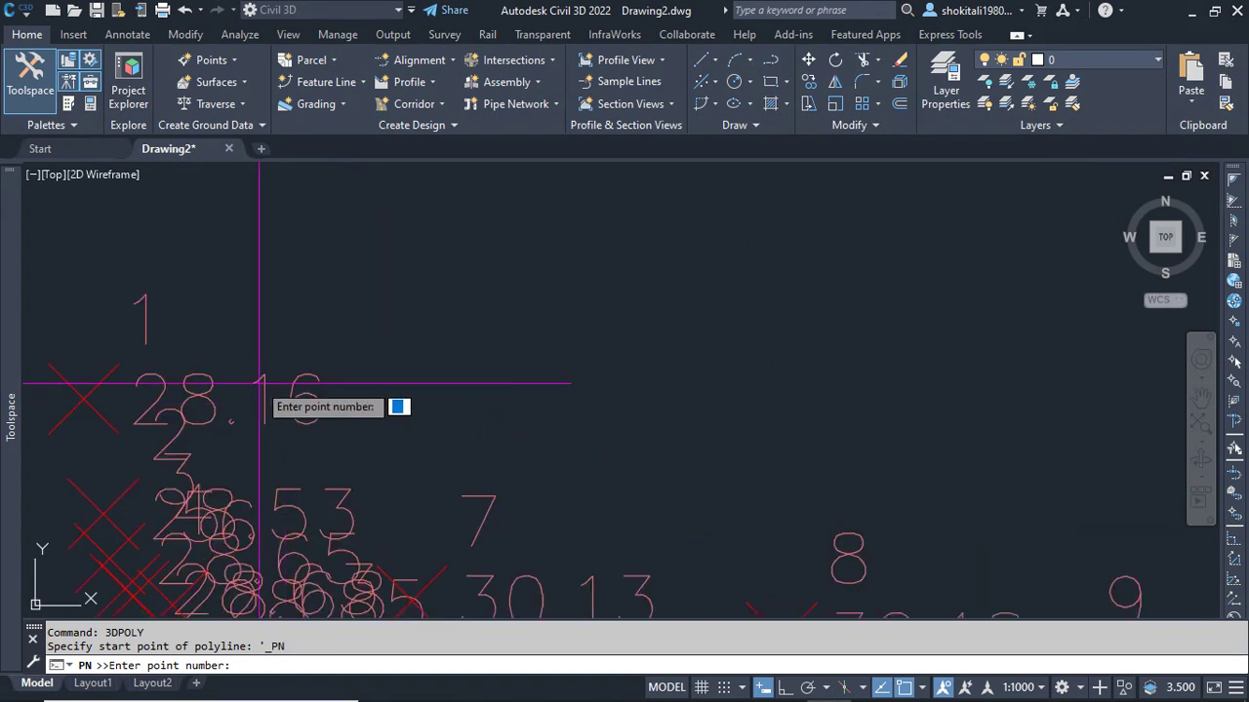
{"action": "scroll", "coordinate": [195, 365], "scroll_direction": "down", "scroll_amount": 8}
{"action": "scroll", "coordinate": [557, 371], "scroll_direction": "up", "scroll_amount": 7}
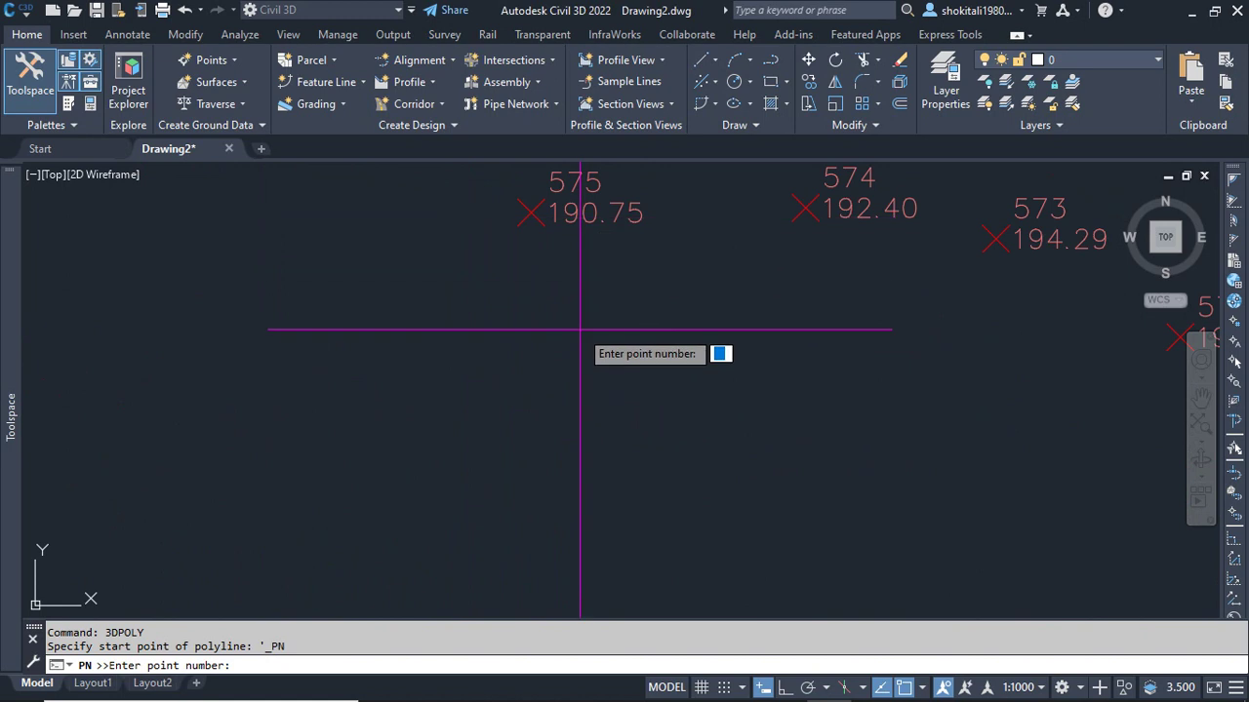
{"action": "scroll", "coordinate": [572, 348], "scroll_direction": "down", "scroll_amount": 6}
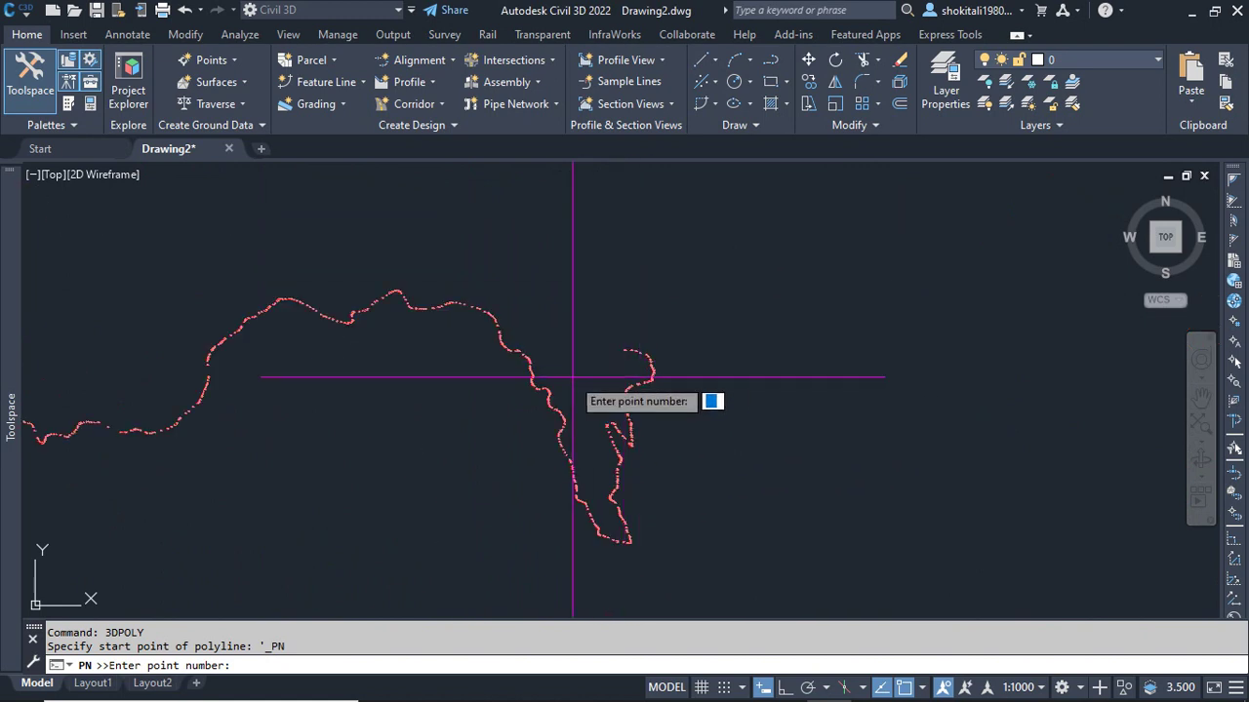
{"action": "middle_click_drag", "start_coordinate": [572, 376], "coordinate": [776, 375]}
{"action": "scroll", "coordinate": [776, 375], "scroll_direction": "down", "scroll_amount": 2}
{"action": "type", "text": "1"}
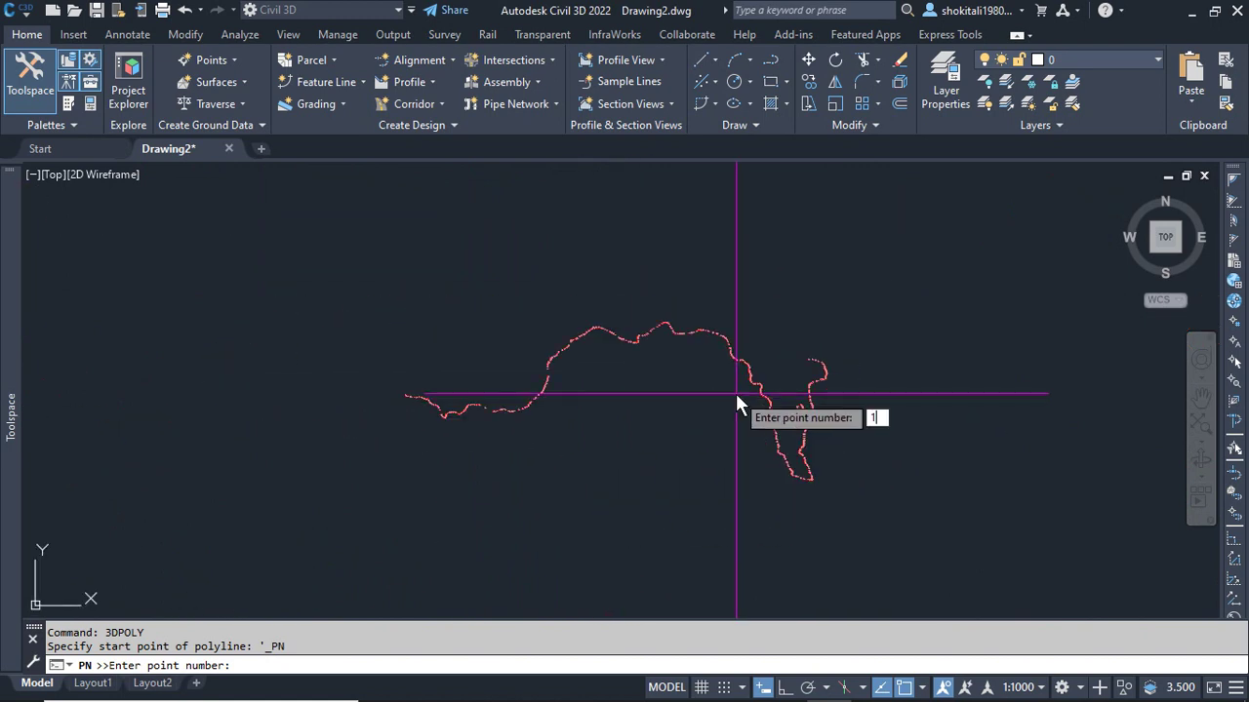
{"action": "type", "text": "-1375"}
{"action": "key", "text": "Return"}
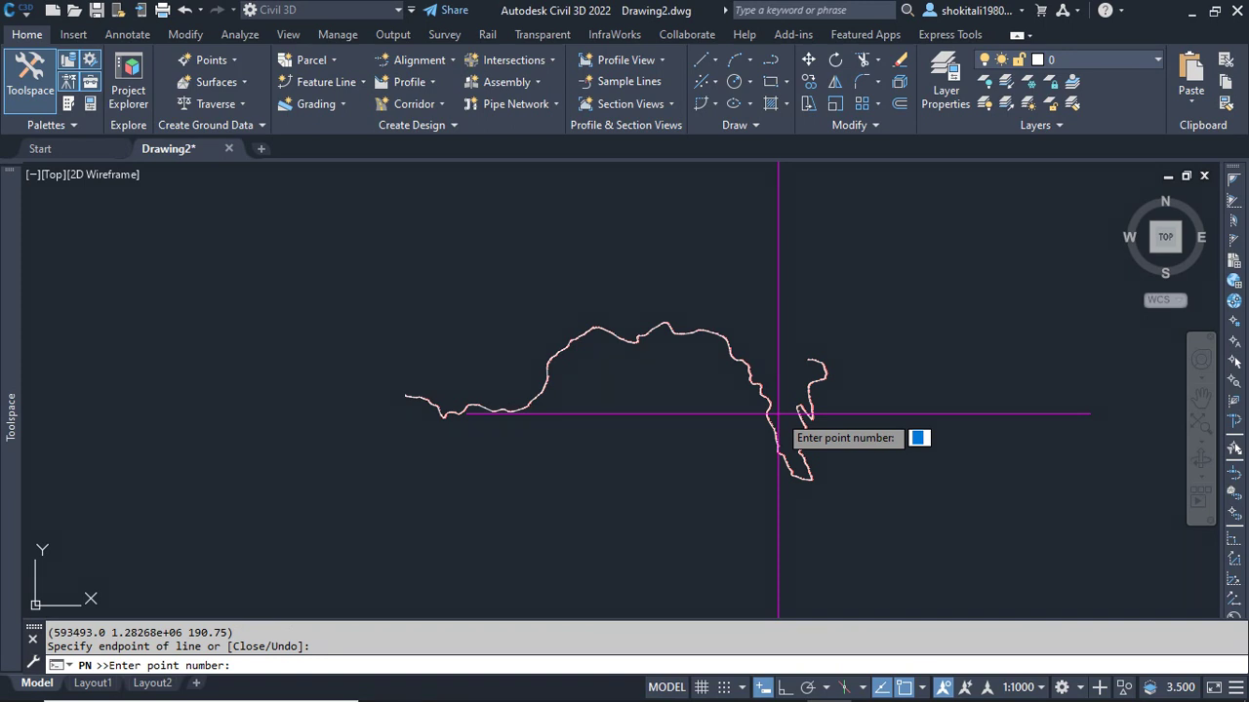
{"action": "key", "text": "Escape"}
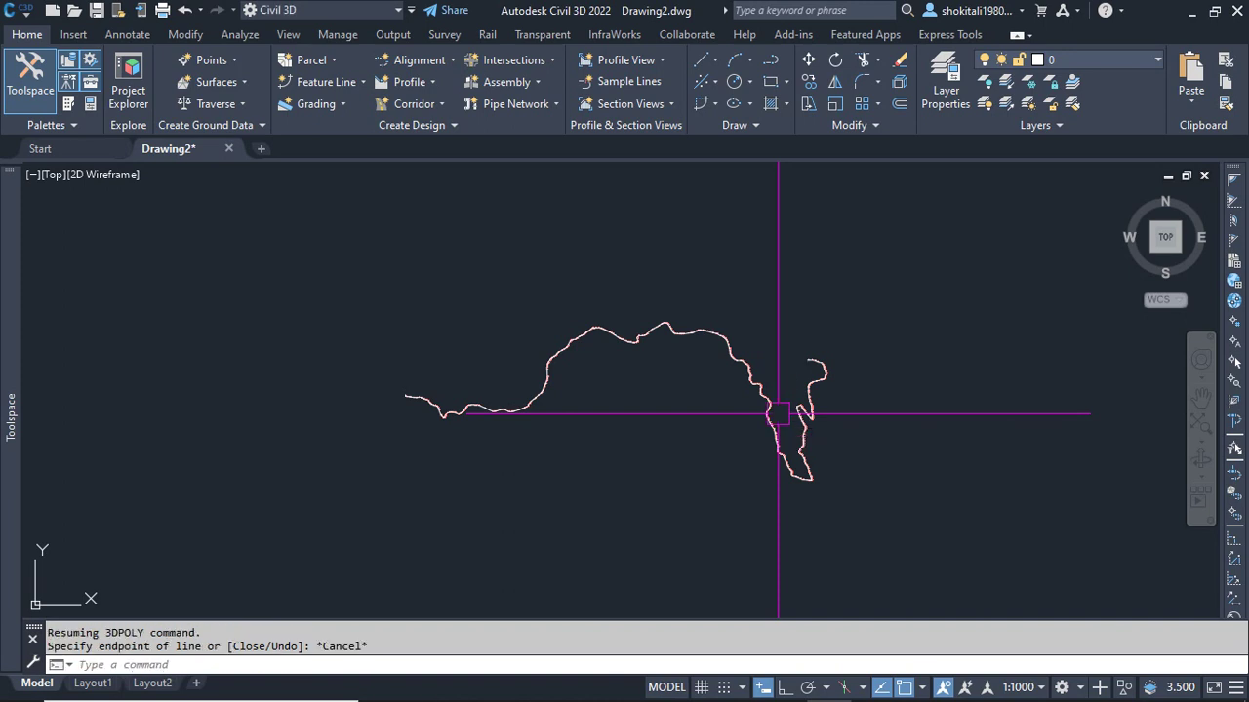
Step: Examine how the 3D polyline follows the survey points, over the whole route and close up between points 7 and 8
{"action": "scroll", "coordinate": [293, 388], "scroll_direction": "up", "scroll_amount": 6}
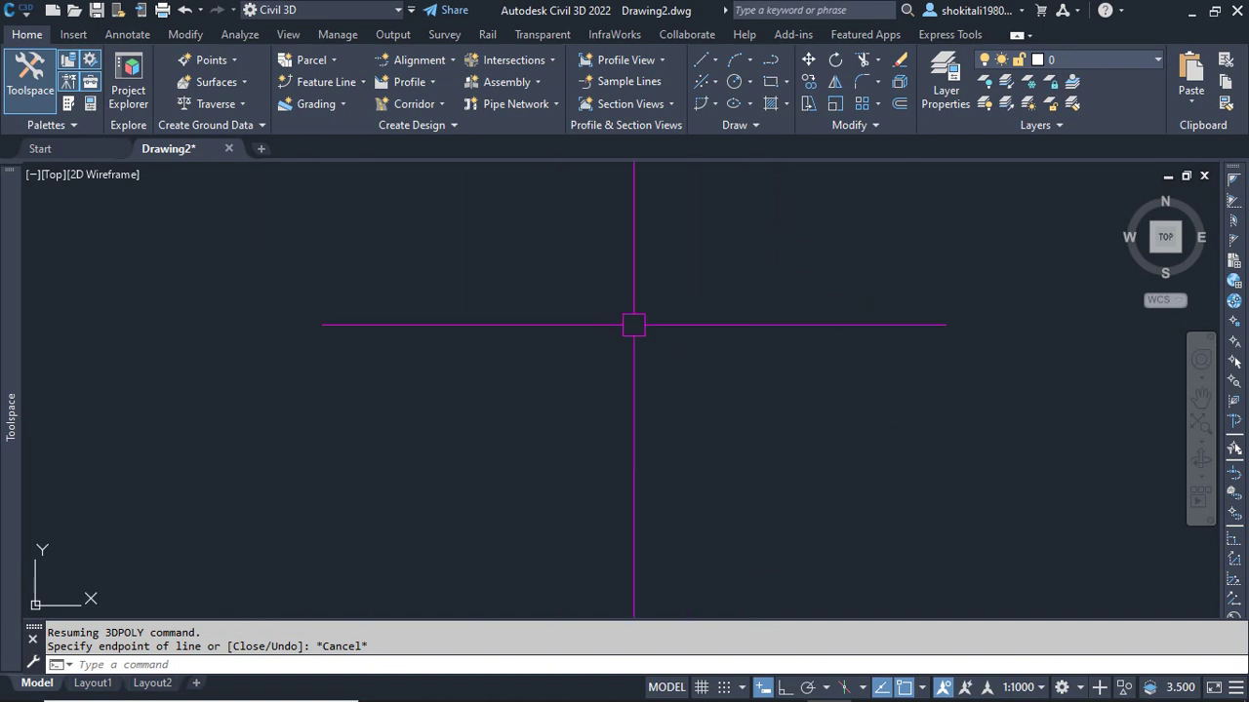
{"action": "scroll", "coordinate": [523, 388], "scroll_direction": "down", "scroll_amount": 6}
{"action": "scroll", "coordinate": [779, 363], "scroll_direction": "up", "scroll_amount": 6}
{"action": "scroll", "coordinate": [671, 383], "scroll_direction": "down", "scroll_amount": 4}
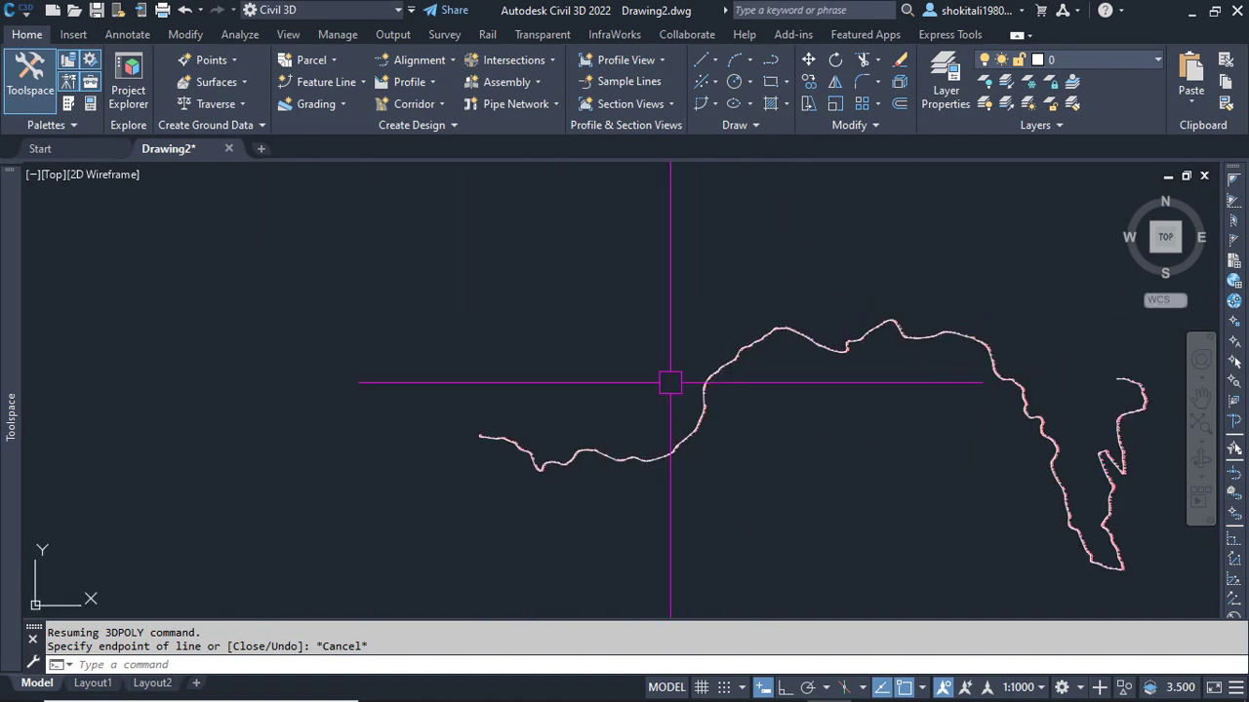
{"action": "scroll", "coordinate": [595, 459], "scroll_direction": "up", "scroll_amount": 6}
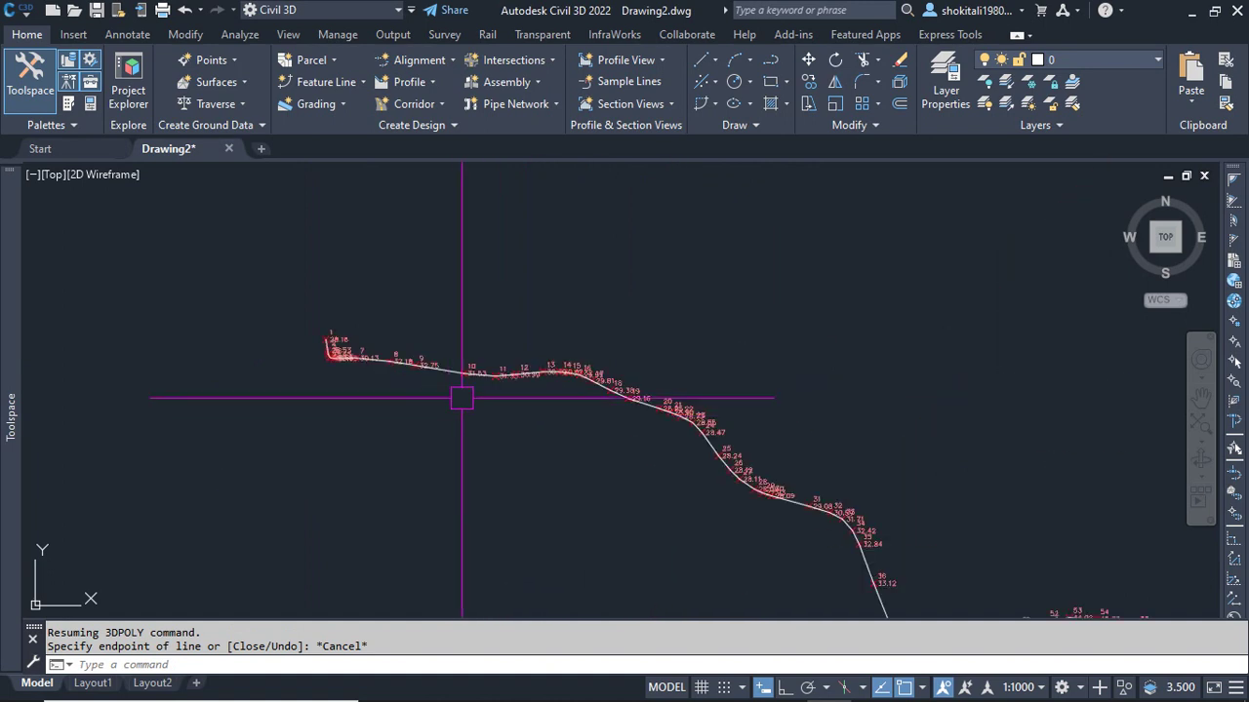
{"action": "scroll", "coordinate": [393, 362], "scroll_direction": "up", "scroll_amount": 6}
{"action": "scroll", "coordinate": [534, 371], "scroll_direction": "up", "scroll_amount": 6}
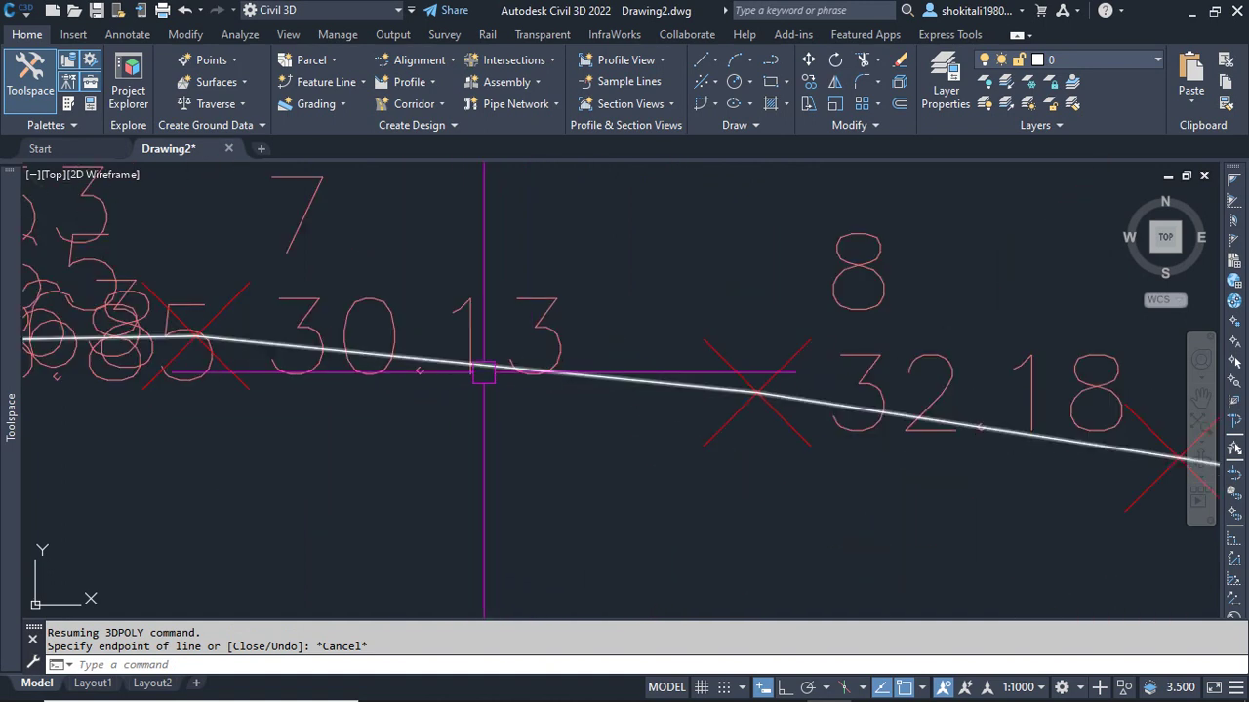
Step: Create a feature line from the 3D polyline in Site 1 on layer C-TOPO-FEAT, with Erase existing entities turned off
{"action": "left_click", "coordinate": [334, 82]}
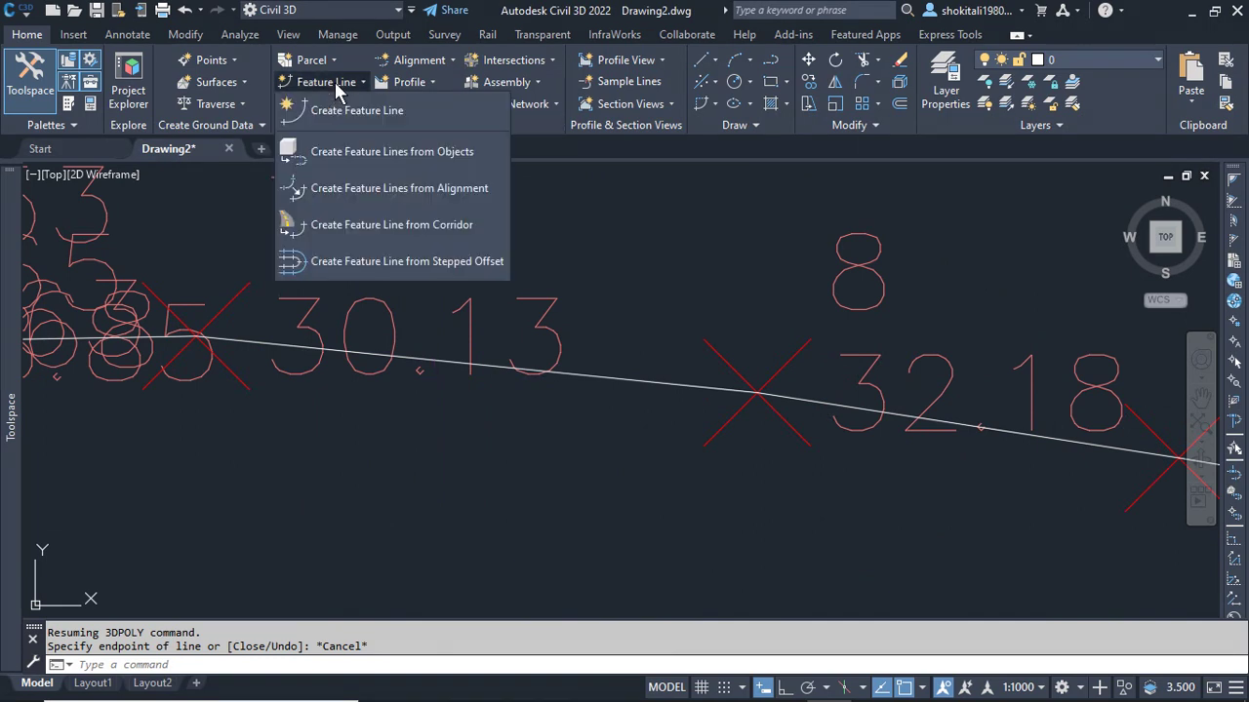
{"action": "left_click", "coordinate": [390, 151]}
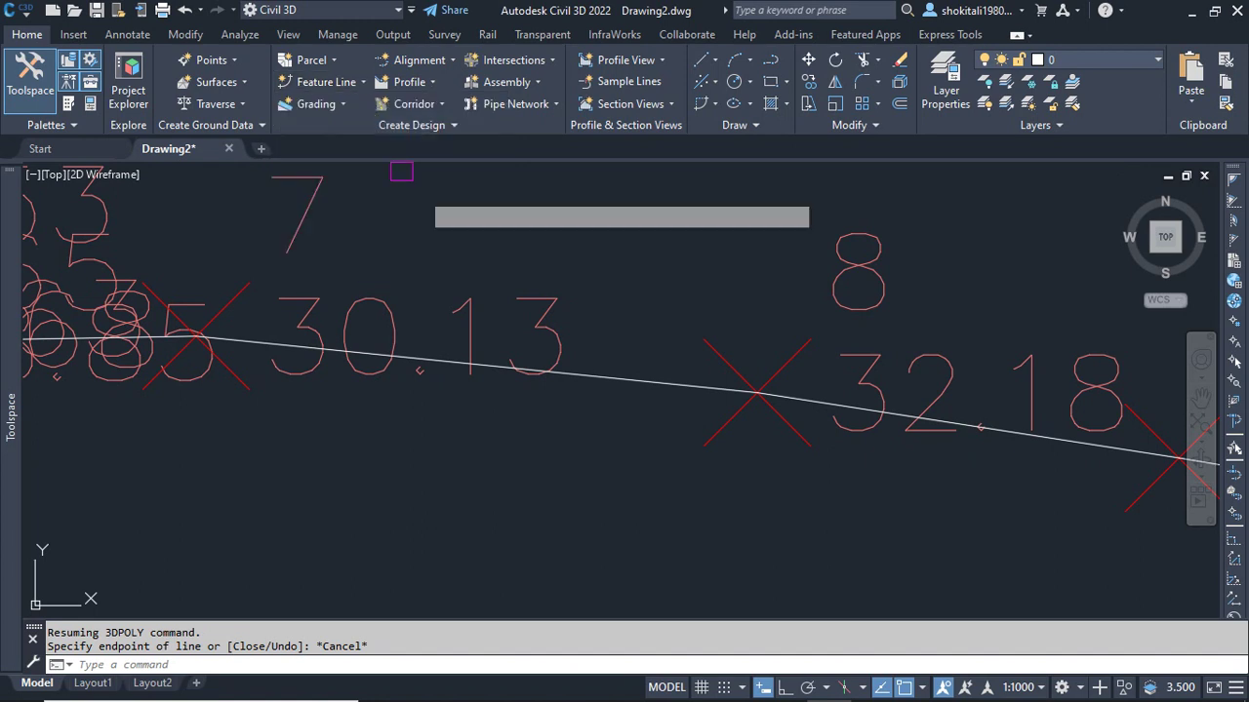
{"action": "left_click", "coordinate": [607, 369]}
{"action": "right_click", "coordinate": [608, 322]}
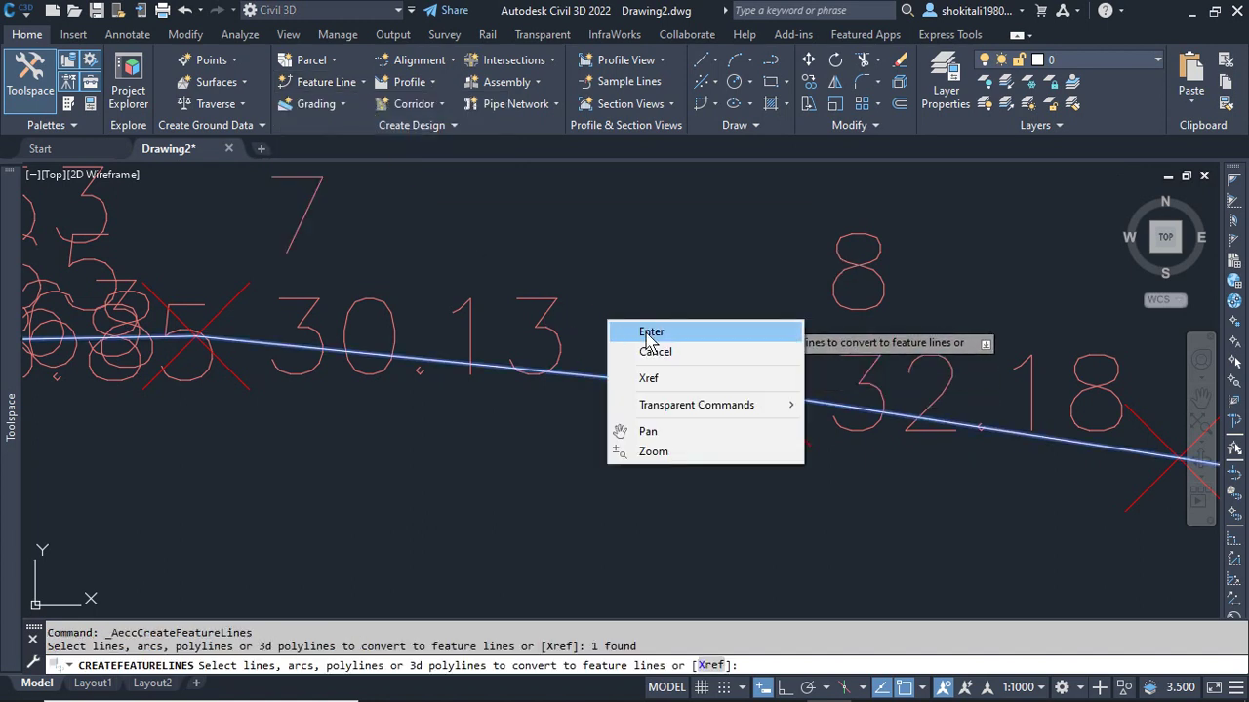
{"action": "left_click", "coordinate": [651, 335]}
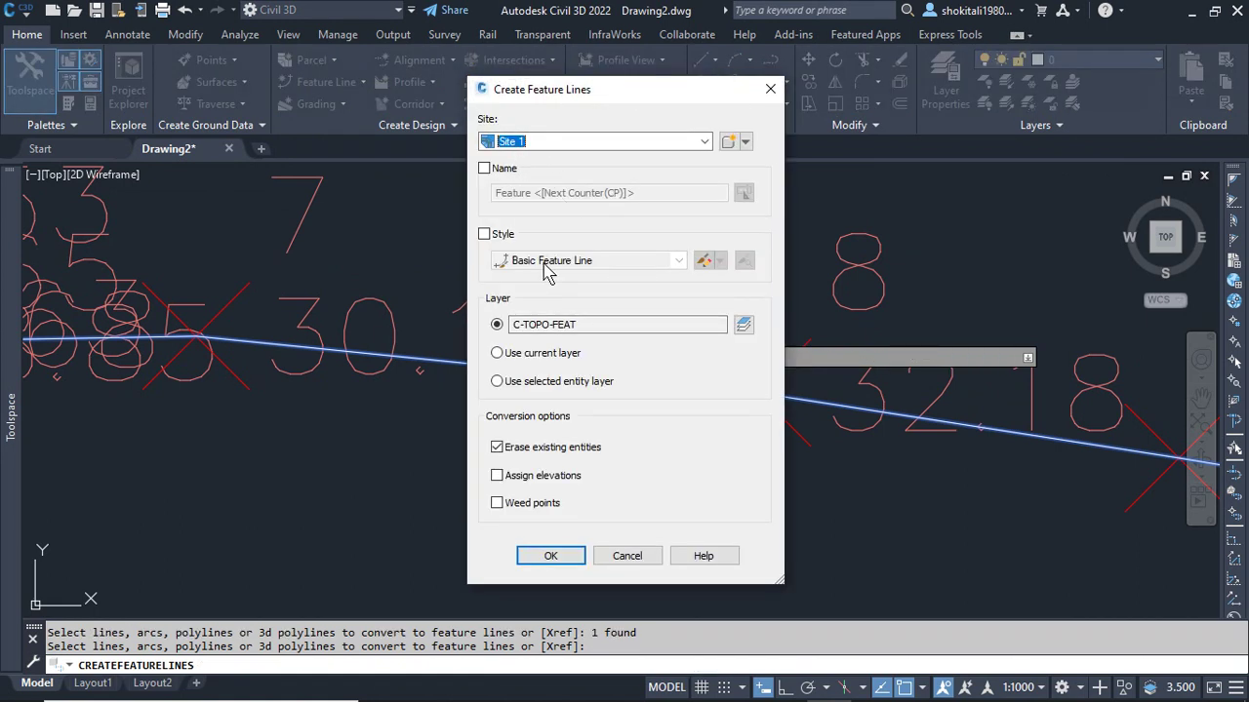
{"action": "left_click", "coordinate": [533, 451]}
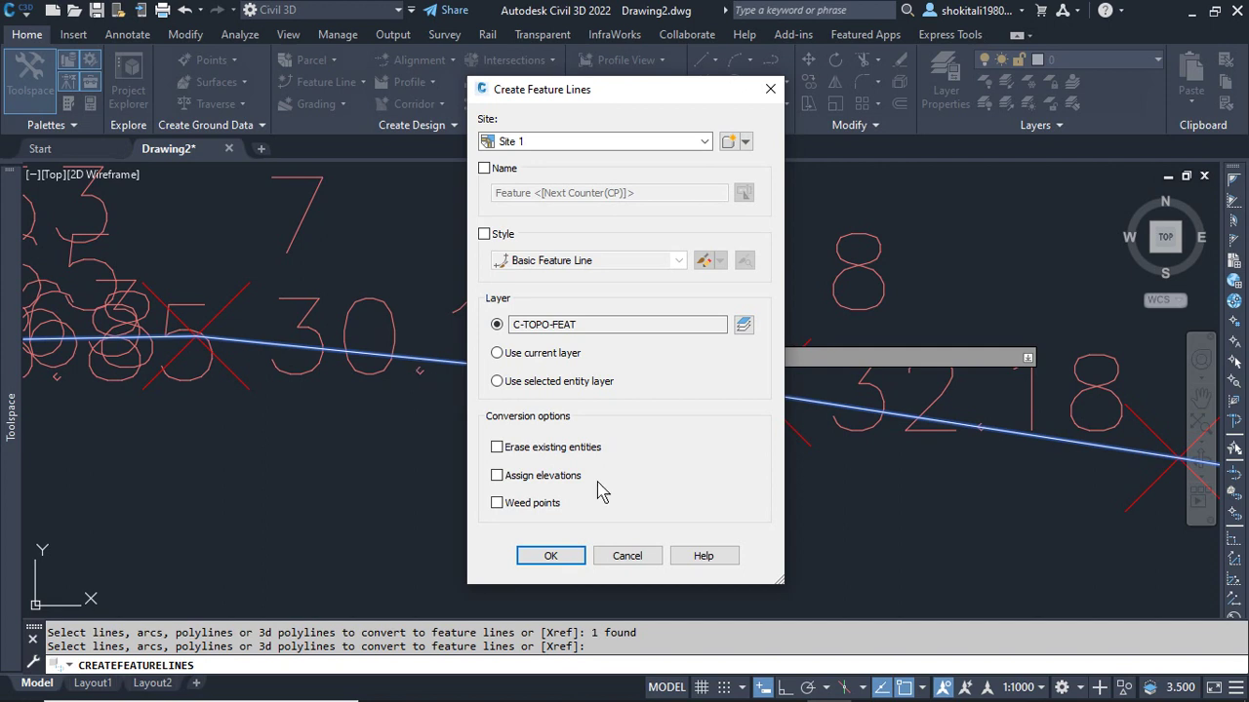
{"action": "left_click", "coordinate": [550, 556]}
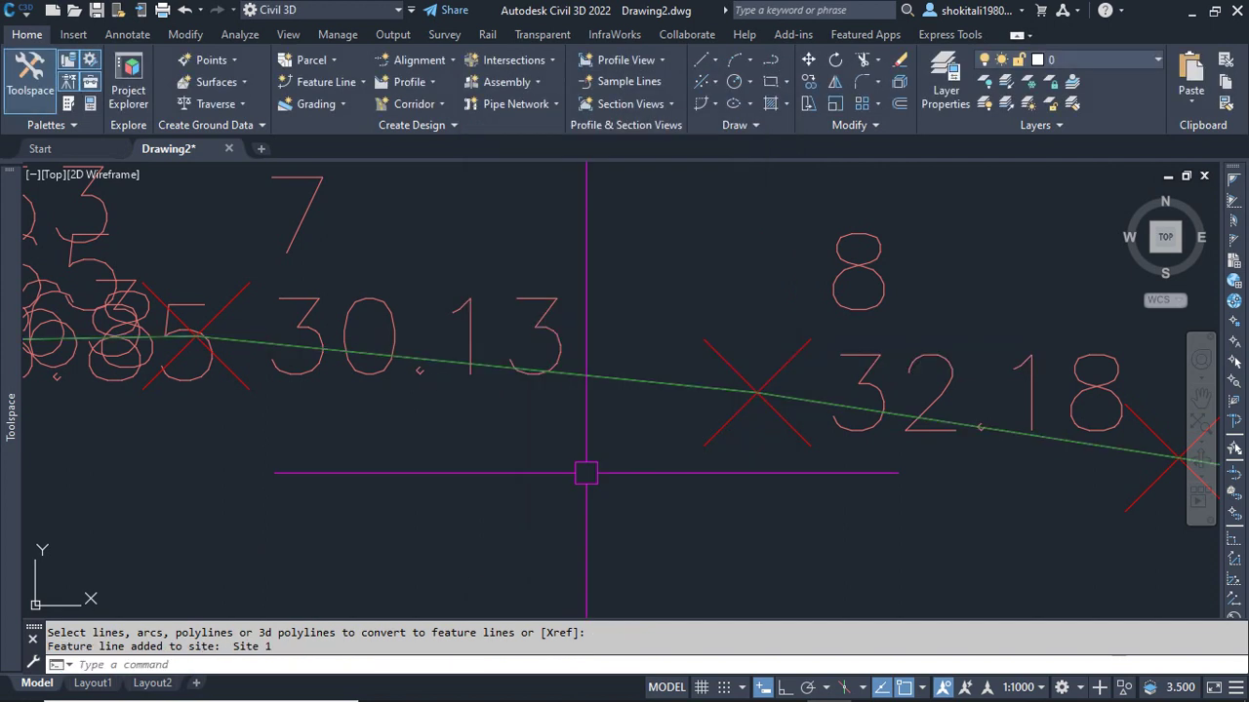
Step: Examine the new feature line against the numbers and elevations of the points near the start of the route
{"action": "scroll", "coordinate": [652, 390], "scroll_direction": "up", "scroll_amount": 6}
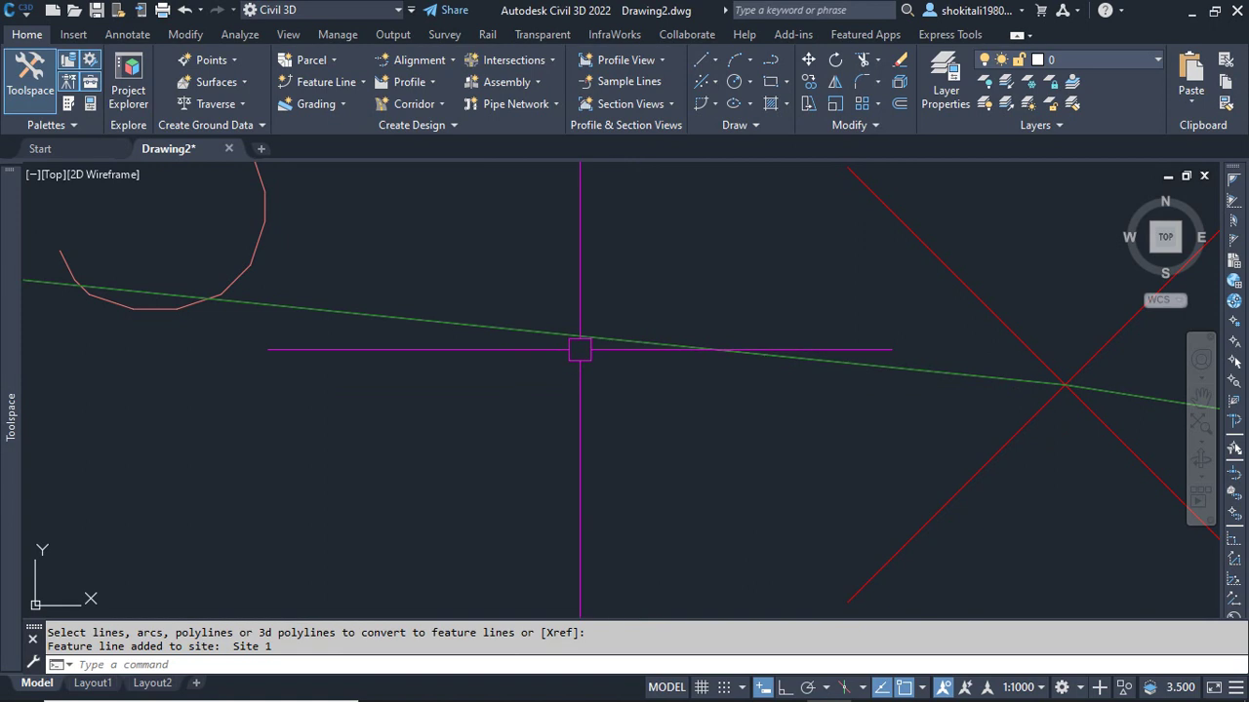
{"action": "scroll", "coordinate": [586, 353], "scroll_direction": "down", "scroll_amount": 10}
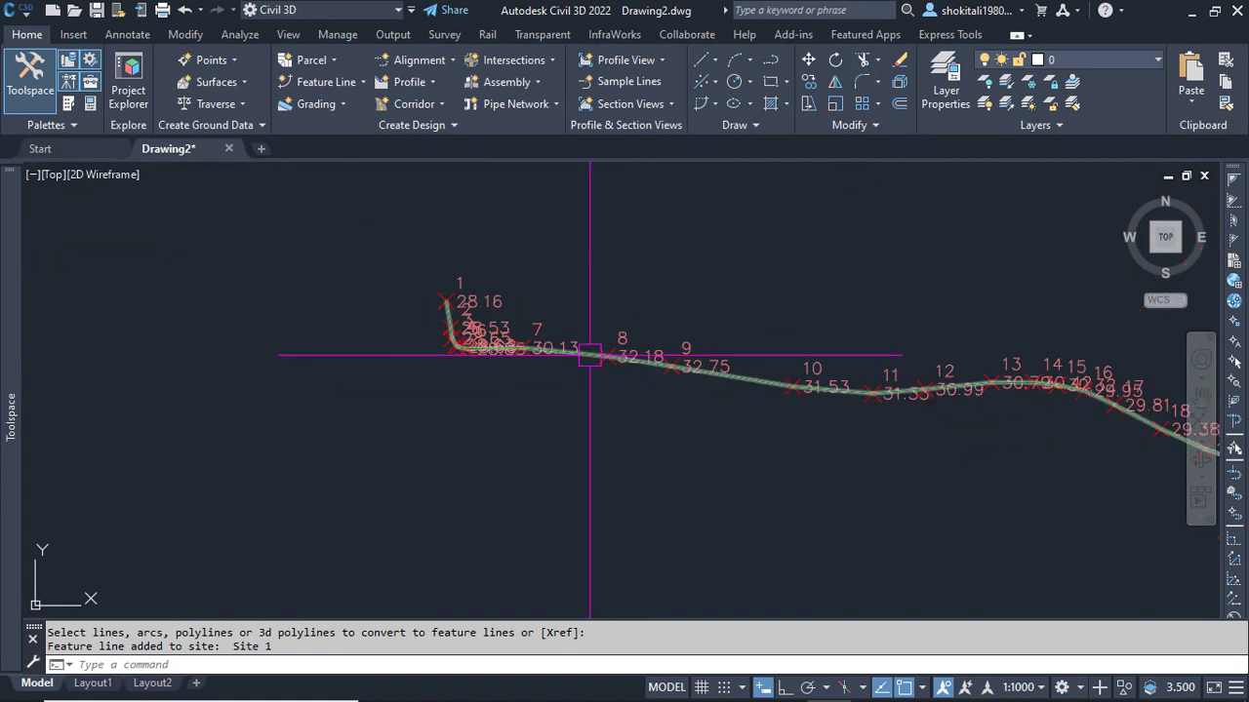
{"action": "scroll", "coordinate": [517, 362], "scroll_direction": "up", "scroll_amount": 3}
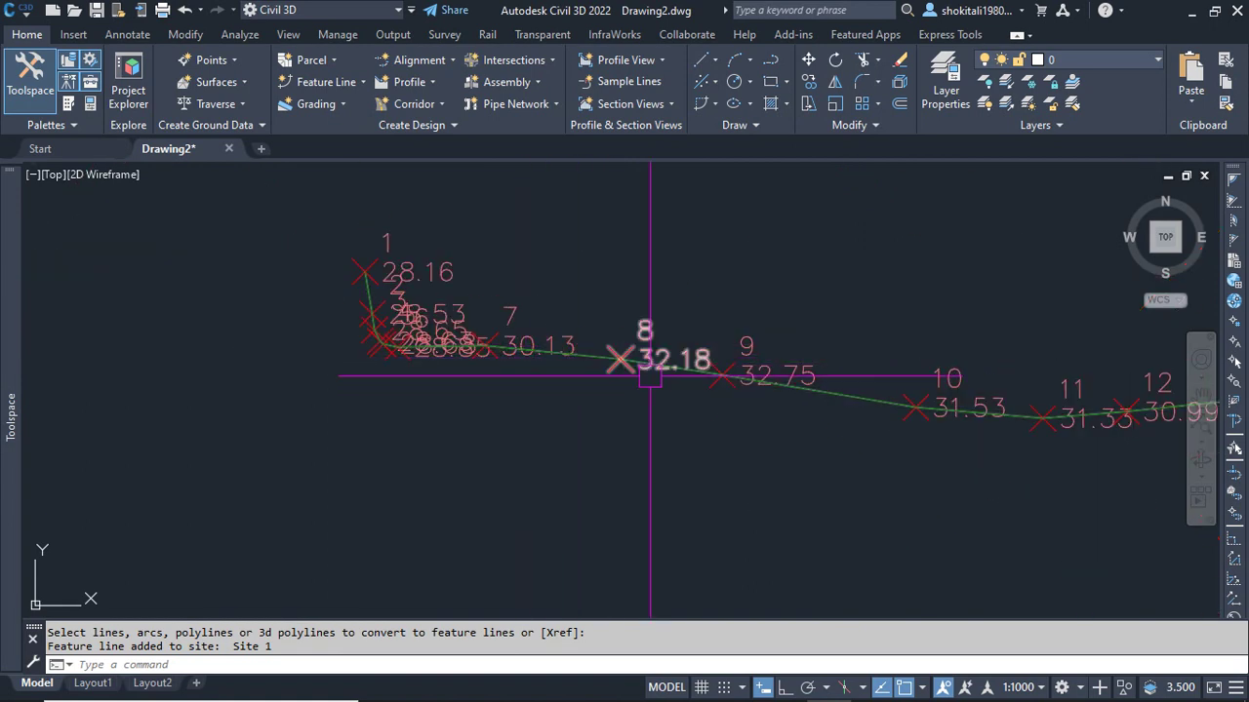
{"action": "scroll", "coordinate": [587, 359], "scroll_direction": "up", "scroll_amount": 6}
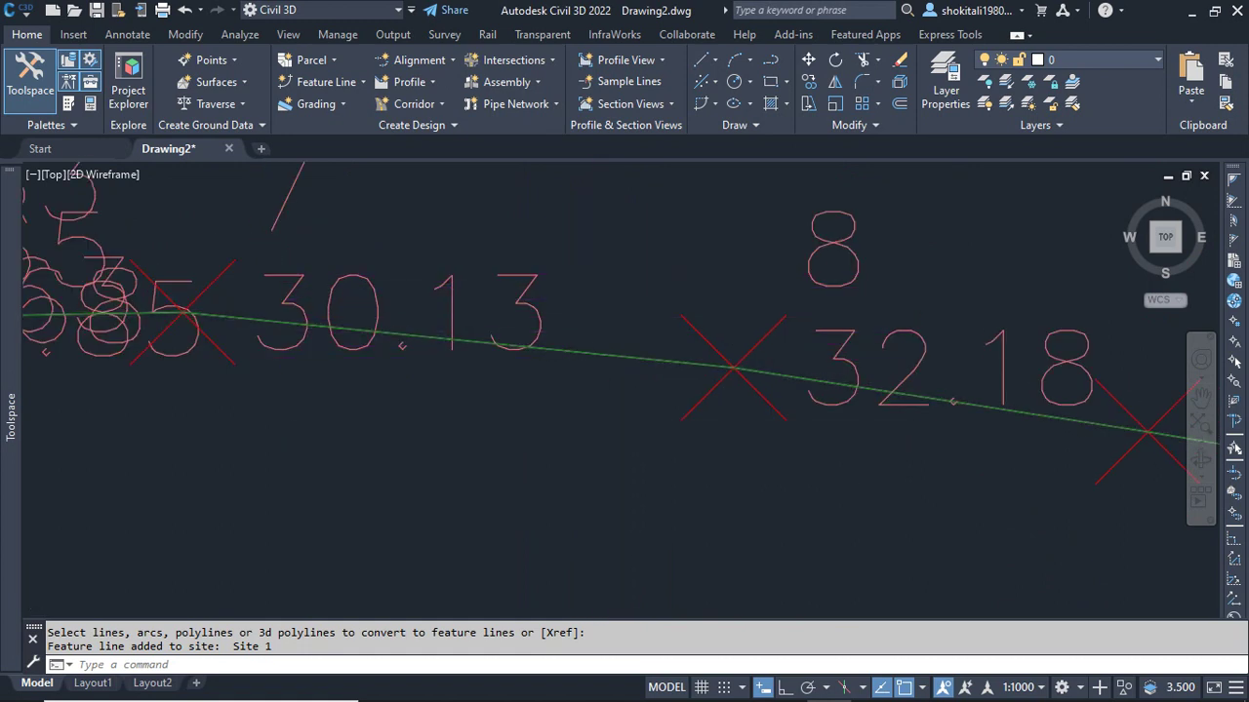
{"action": "scroll", "coordinate": [591, 384], "scroll_direction": "down", "scroll_amount": 8}
{"action": "scroll", "coordinate": [706, 419], "scroll_direction": "up", "scroll_amount": 2}
{"action": "scroll", "coordinate": [808, 416], "scroll_direction": "down", "scroll_amount": 2}
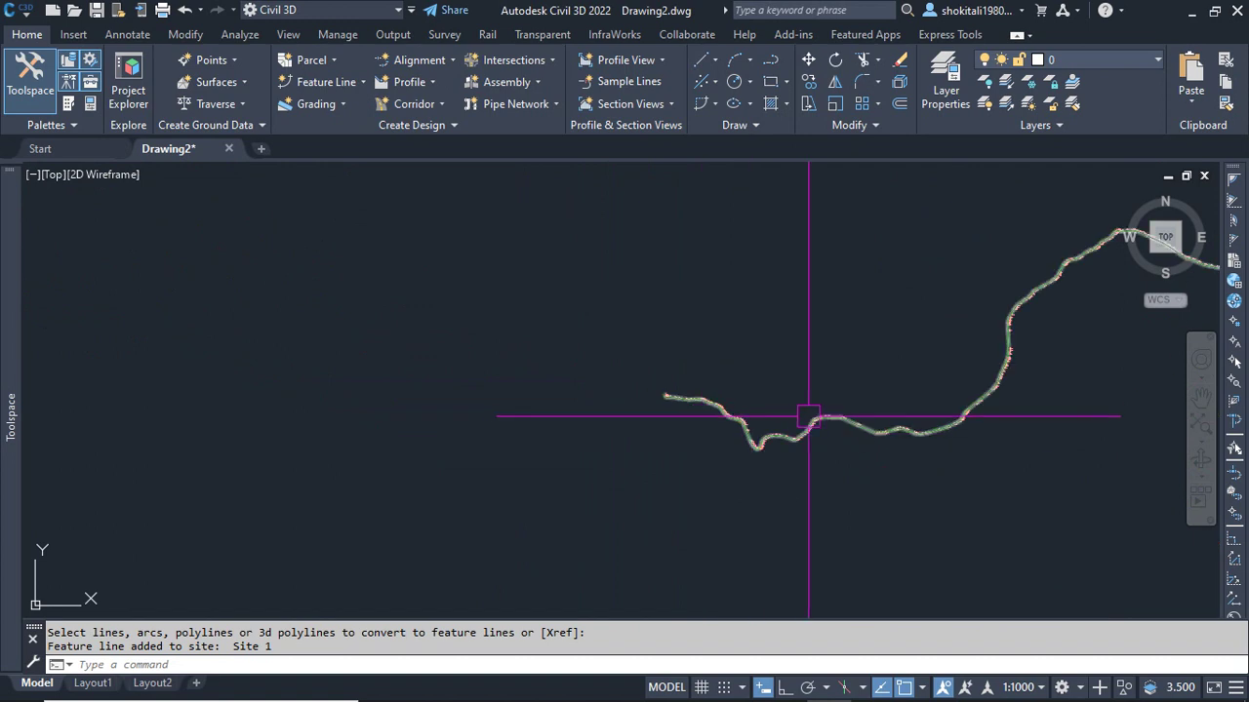
{"action": "scroll", "coordinate": [635, 405], "scroll_direction": "up", "scroll_amount": 7}
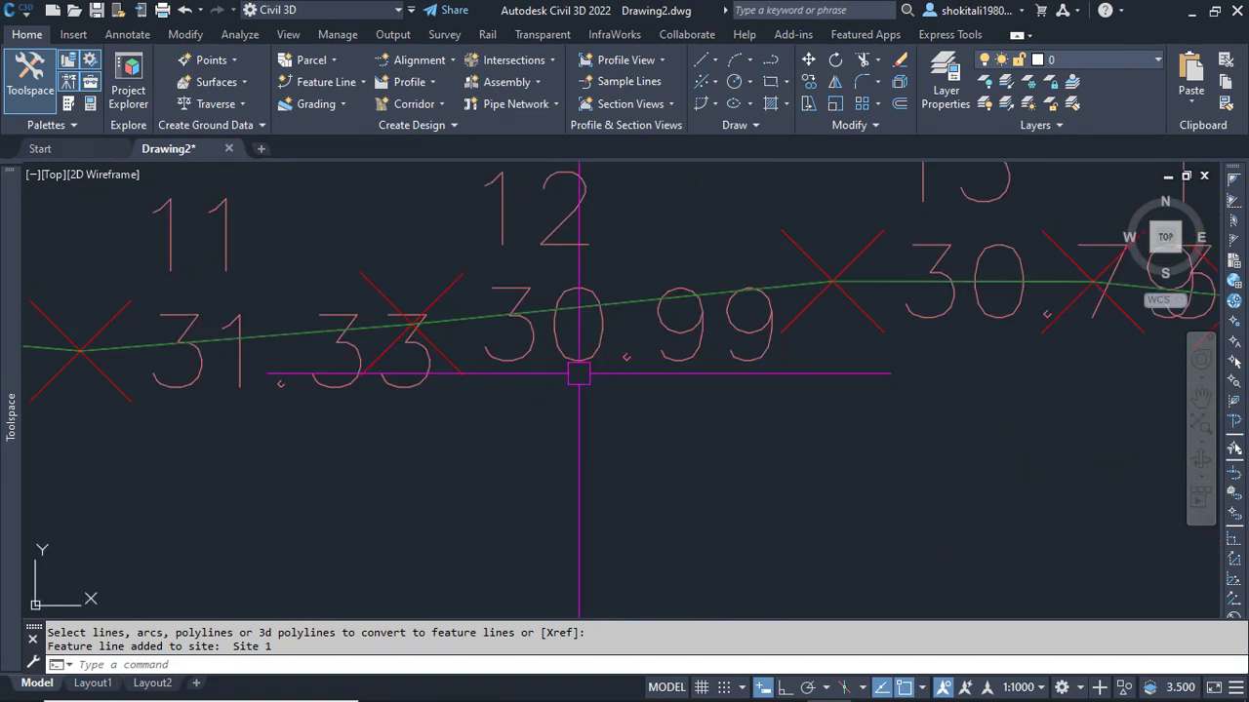
{"action": "scroll", "coordinate": [523, 383], "scroll_direction": "down", "scroll_amount": 7}
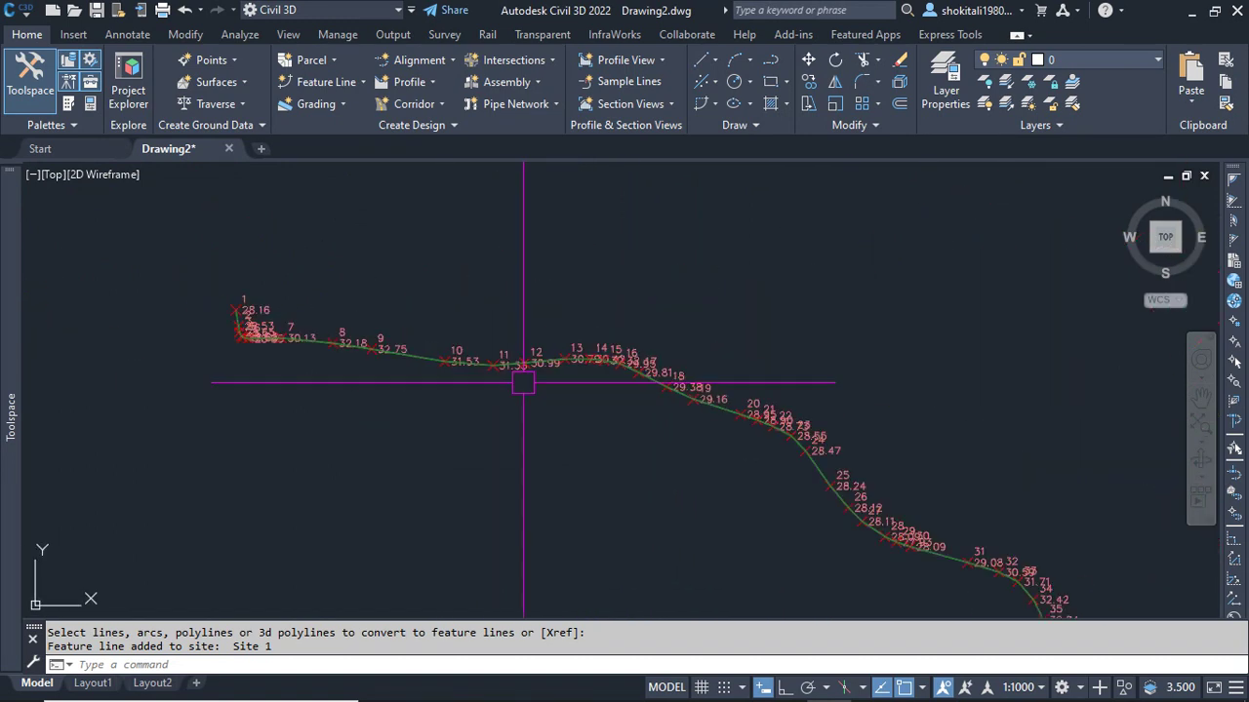
Step: Offset the feature line 0.1 to its south side near point 8, accepting the elevation difference of 0.000
{"action": "scroll", "coordinate": [299, 326], "scroll_direction": "up", "scroll_amount": 7}
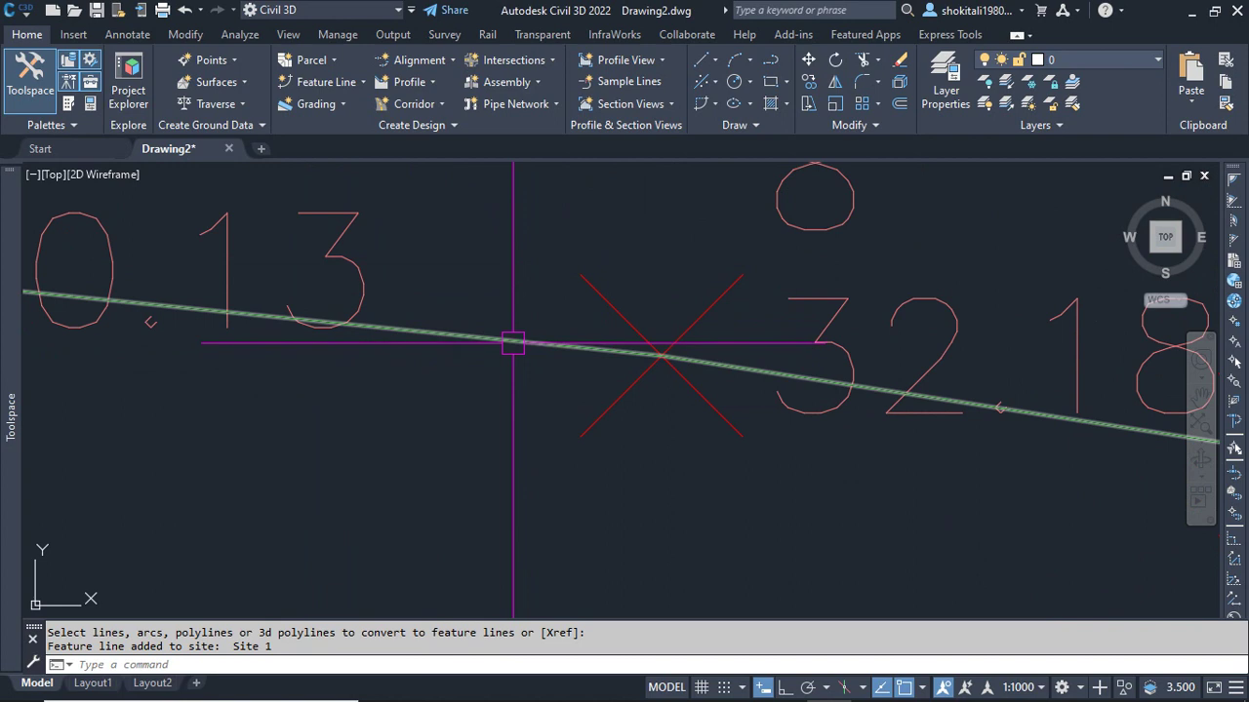
{"action": "left_click", "coordinate": [513, 344]}
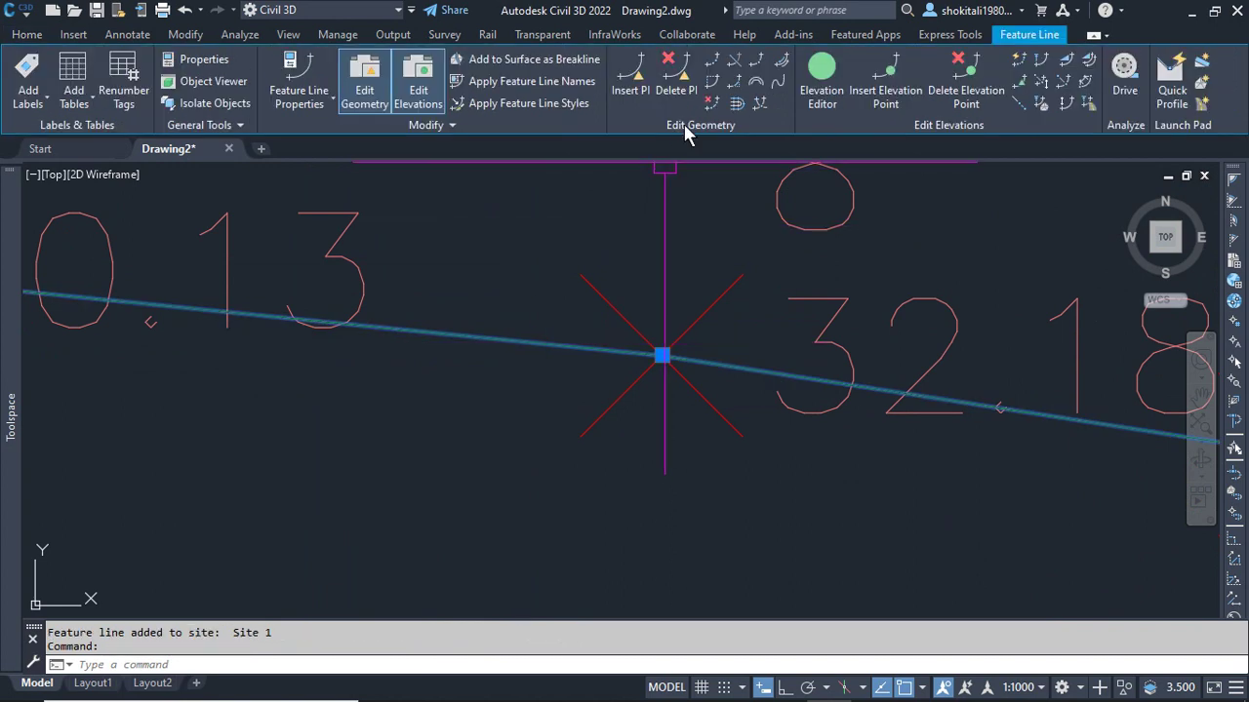
{"action": "left_click", "coordinate": [740, 105]}
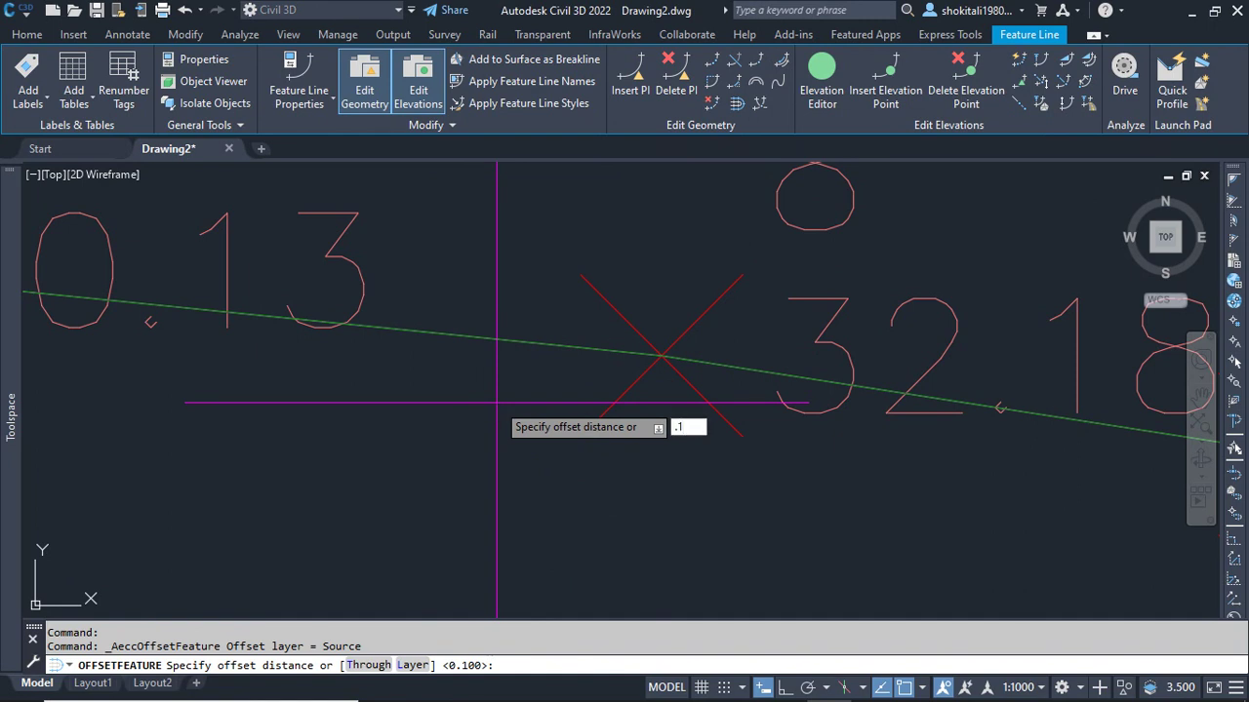
{"action": "key", "text": "Return"}
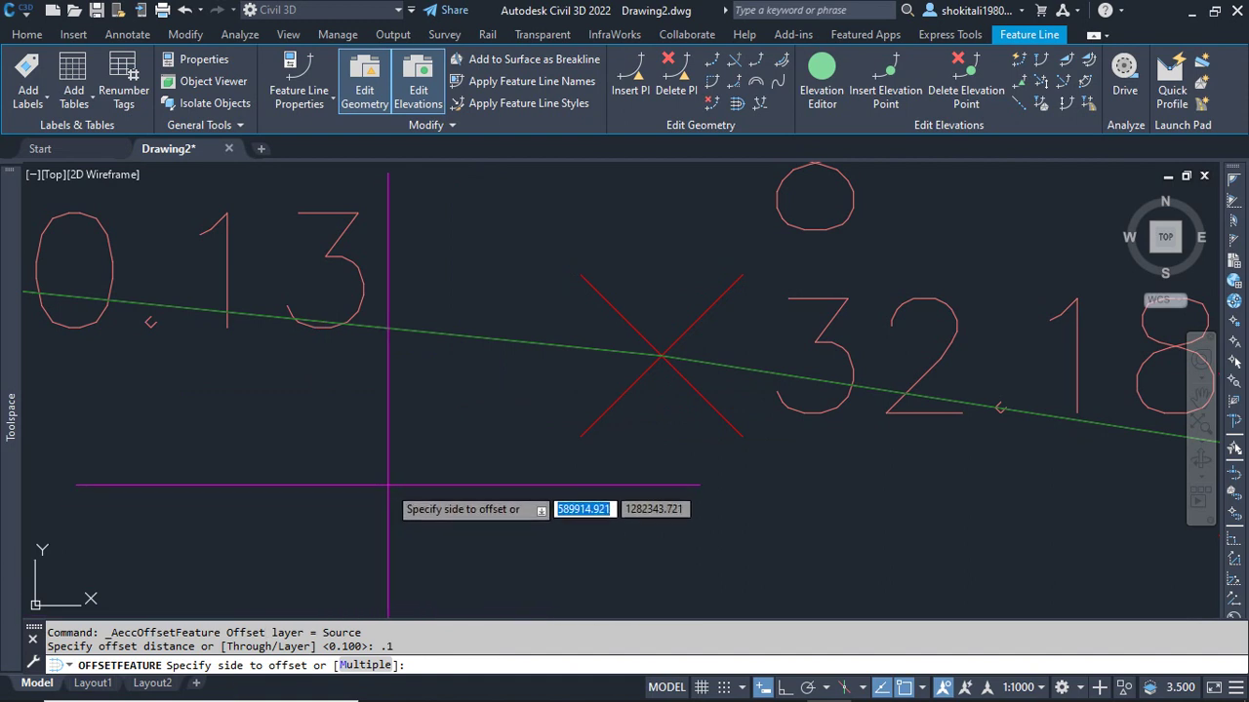
{"action": "left_click", "coordinate": [493, 405]}
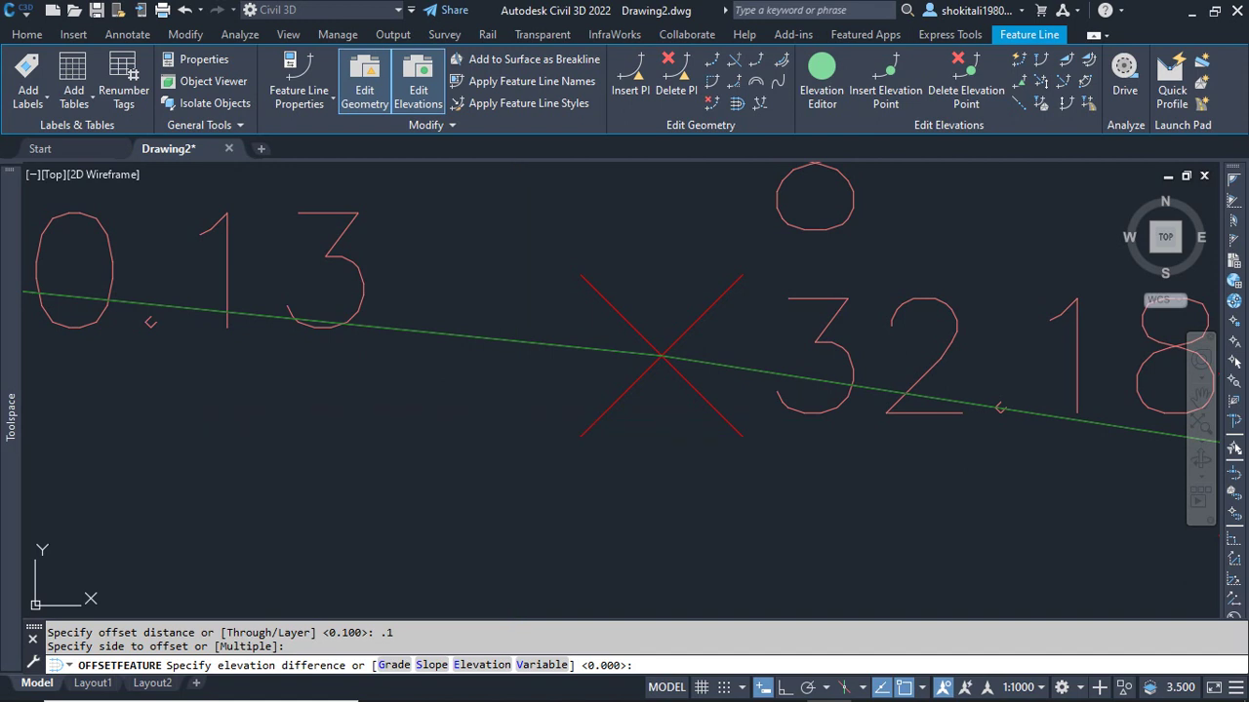
{"action": "key", "text": "Return"}
Step: Offset the original feature line by 0.1 to its north side with elevation difference 0.000, and end the offset command
{"action": "scroll", "coordinate": [608, 370], "scroll_direction": "up", "scroll_amount": 4}
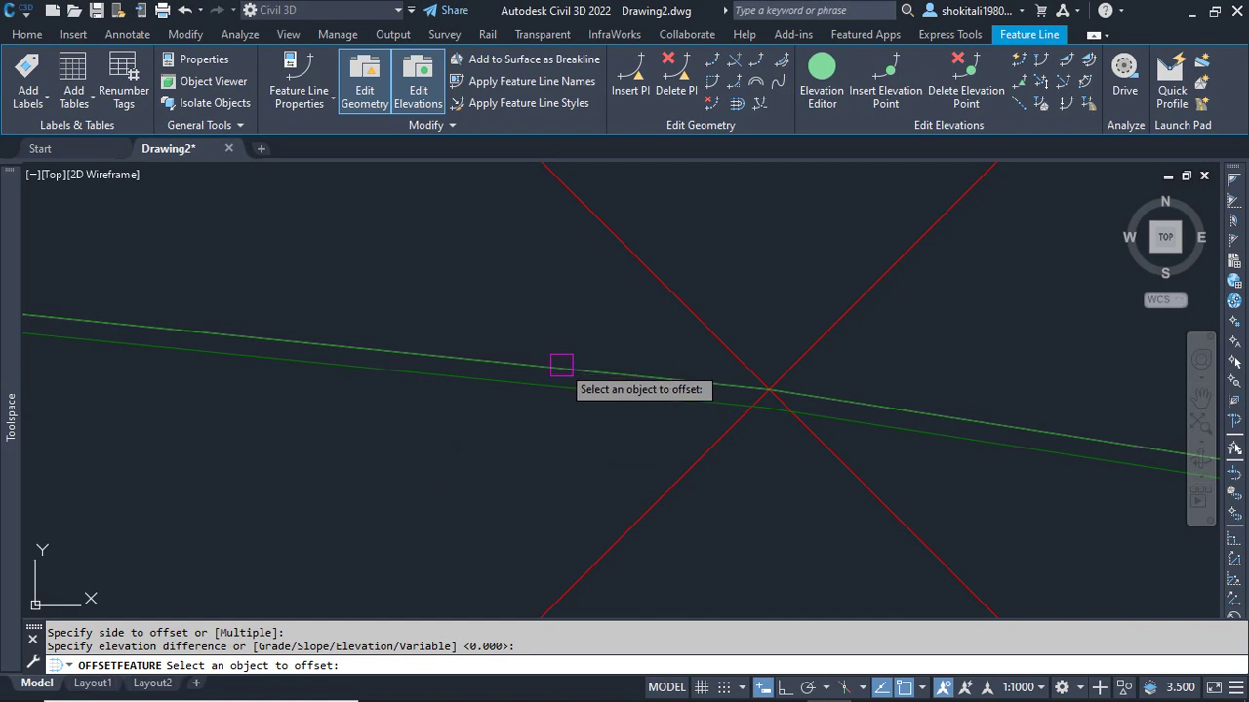
{"action": "left_click", "coordinate": [561, 365]}
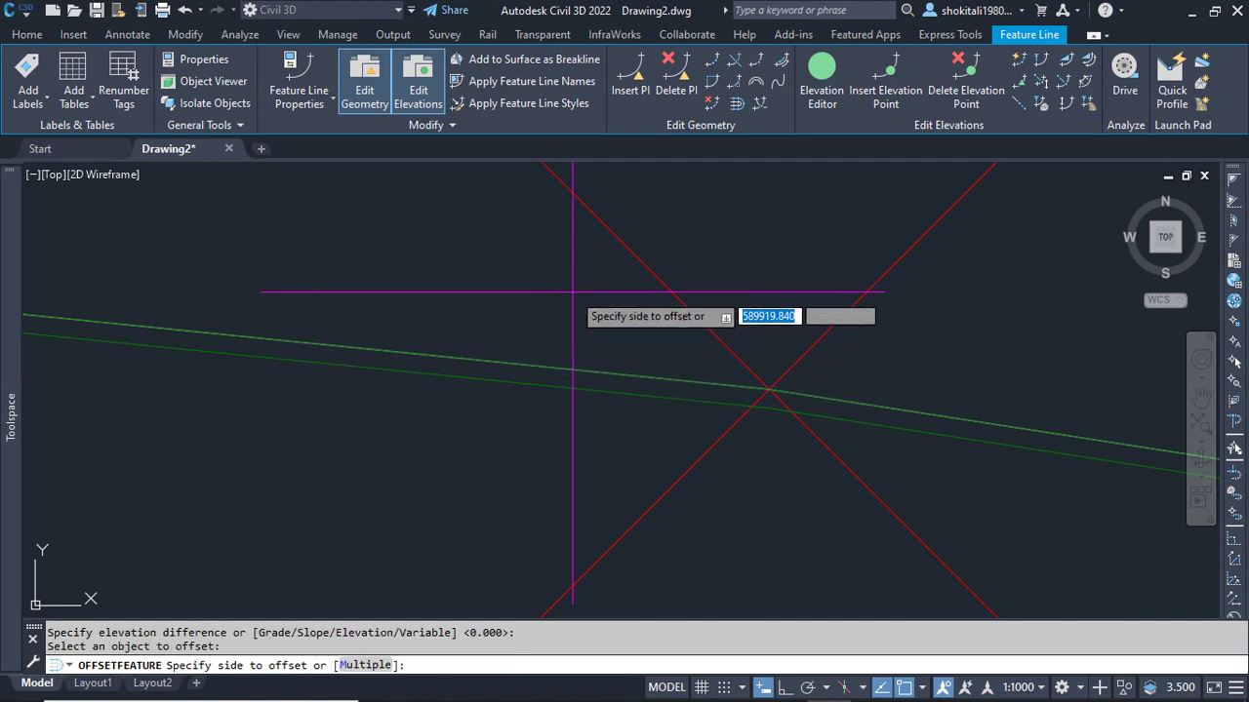
{"action": "left_click", "coordinate": [526, 272]}
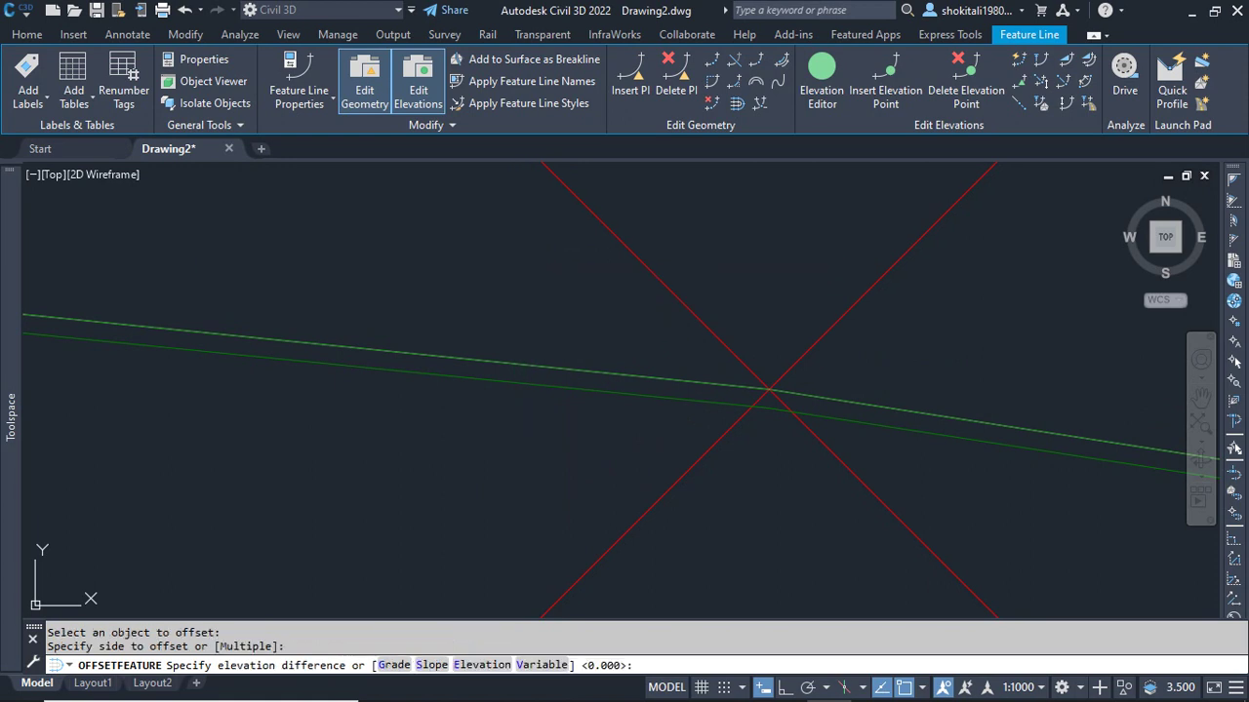
{"action": "key", "text": "Return"}
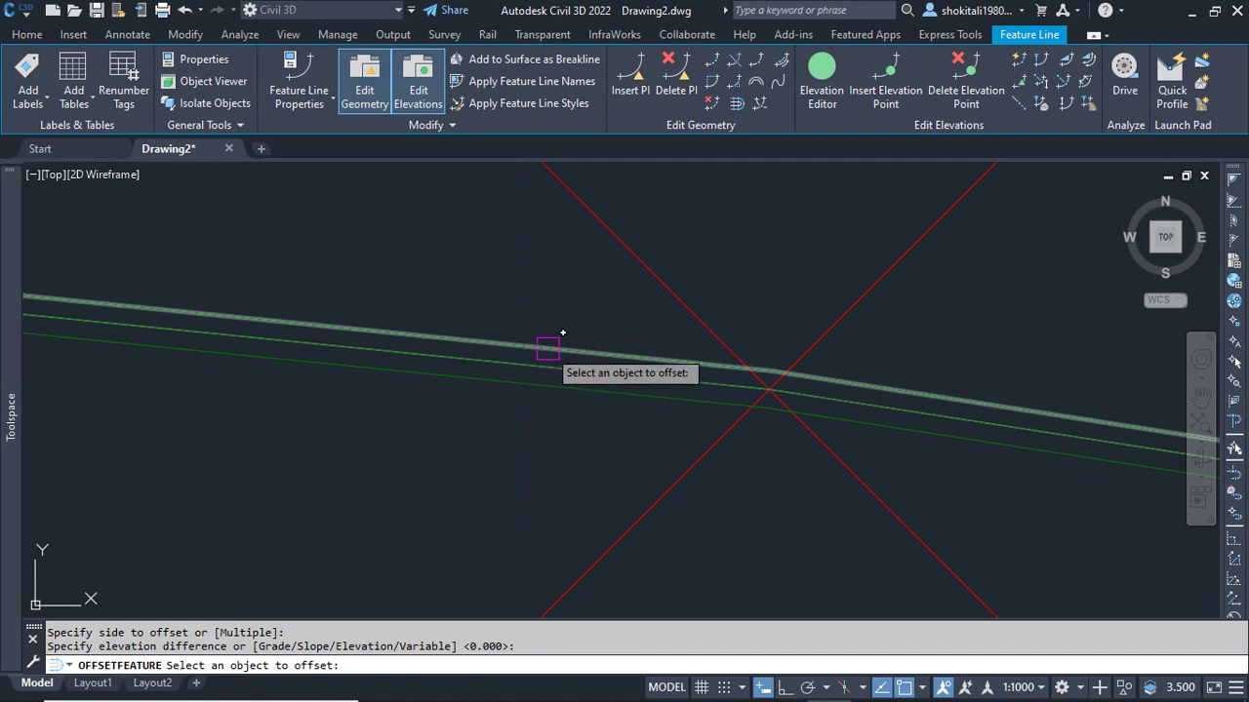
{"action": "key", "text": "Escape"}
{"action": "key", "text": "Escape"}
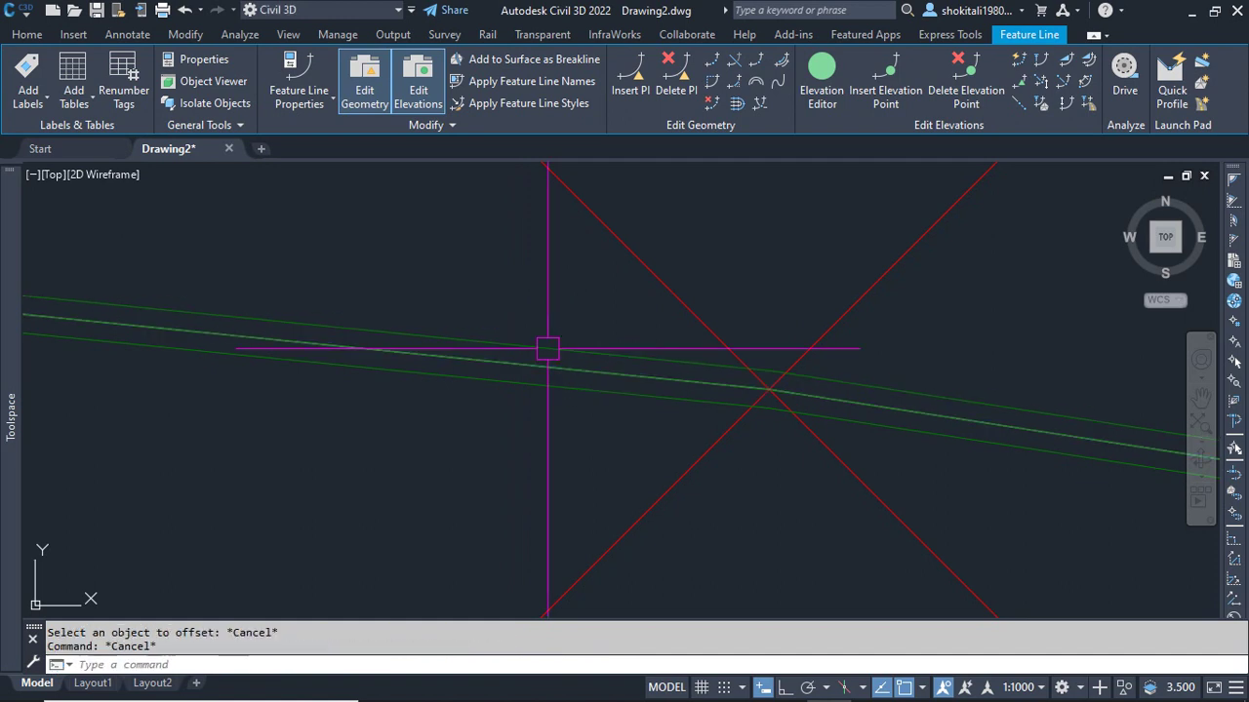
Step: Send the centre feature line near point 1 to the back of the display order, behind the 3D polyline
{"action": "scroll", "coordinate": [546, 371], "scroll_direction": "down", "scroll_amount": 6}
{"action": "scroll", "coordinate": [474, 378], "scroll_direction": "up", "scroll_amount": 6}
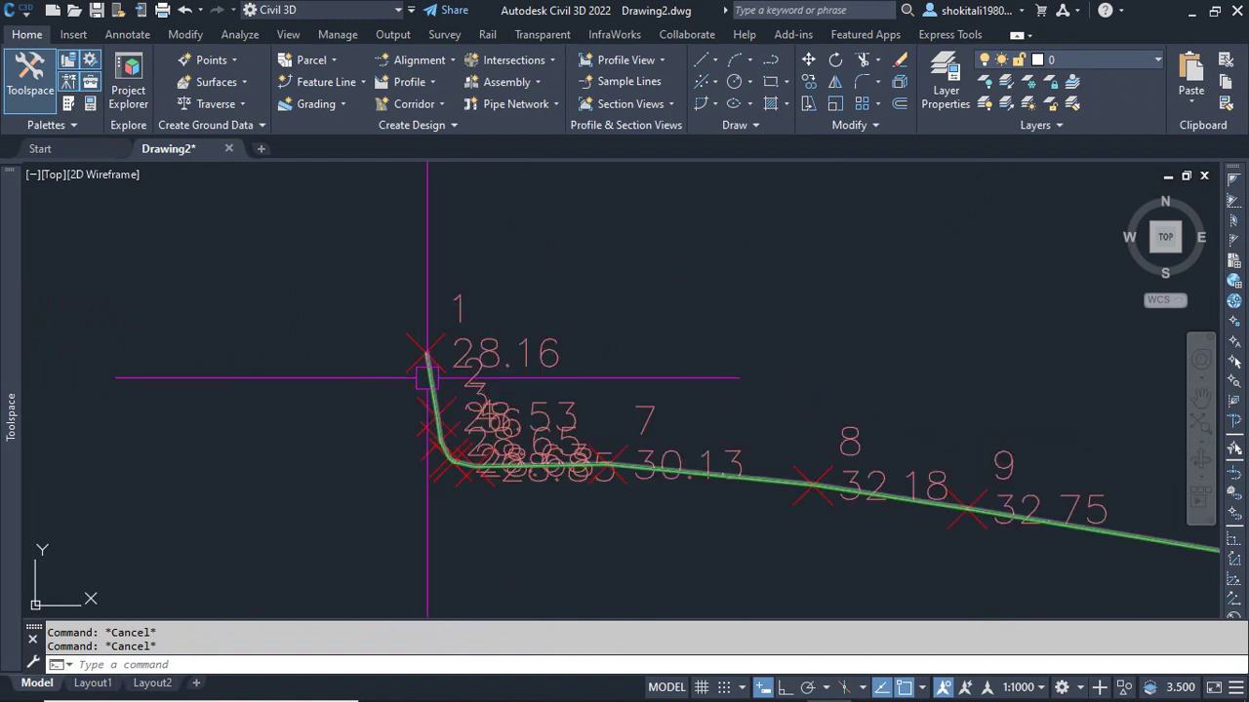
{"action": "scroll", "coordinate": [425, 361], "scroll_direction": "up", "scroll_amount": 8}
{"action": "scroll", "coordinate": [405, 302], "scroll_direction": "up", "scroll_amount": 2}
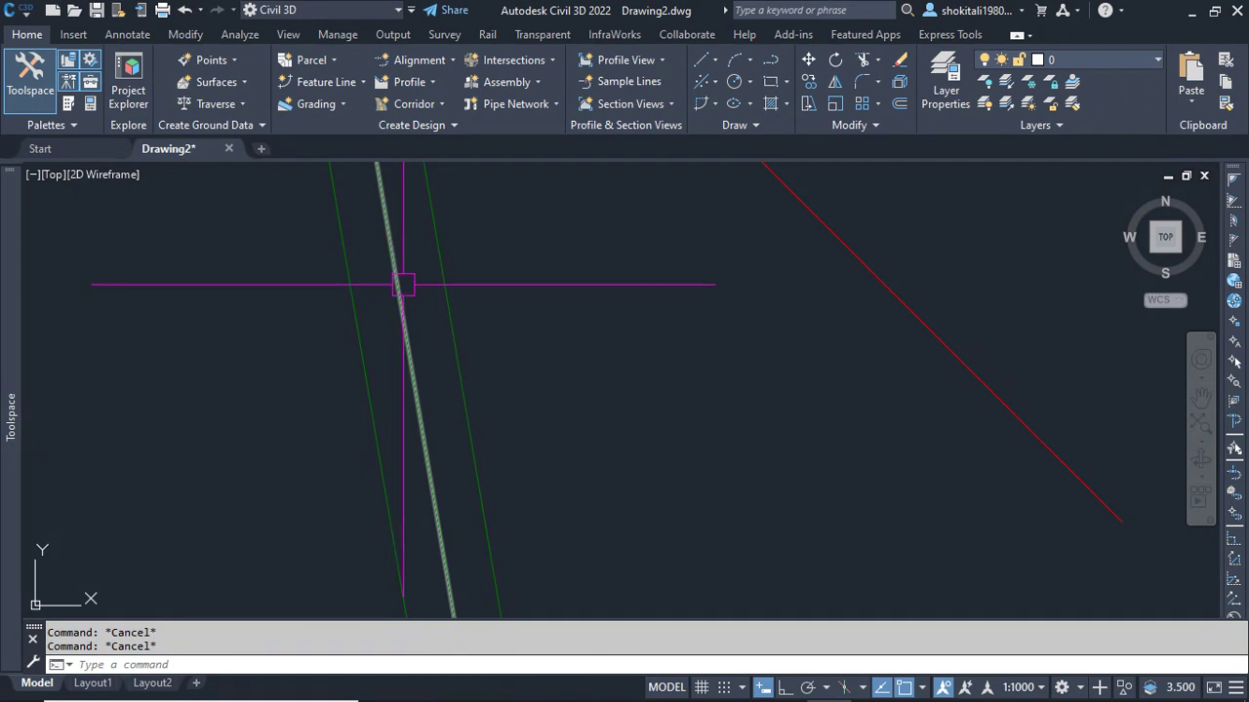
{"action": "scroll", "coordinate": [387, 242], "scroll_direction": "down", "scroll_amount": 3}
{"action": "scroll", "coordinate": [387, 242], "scroll_direction": "up", "scroll_amount": 4}
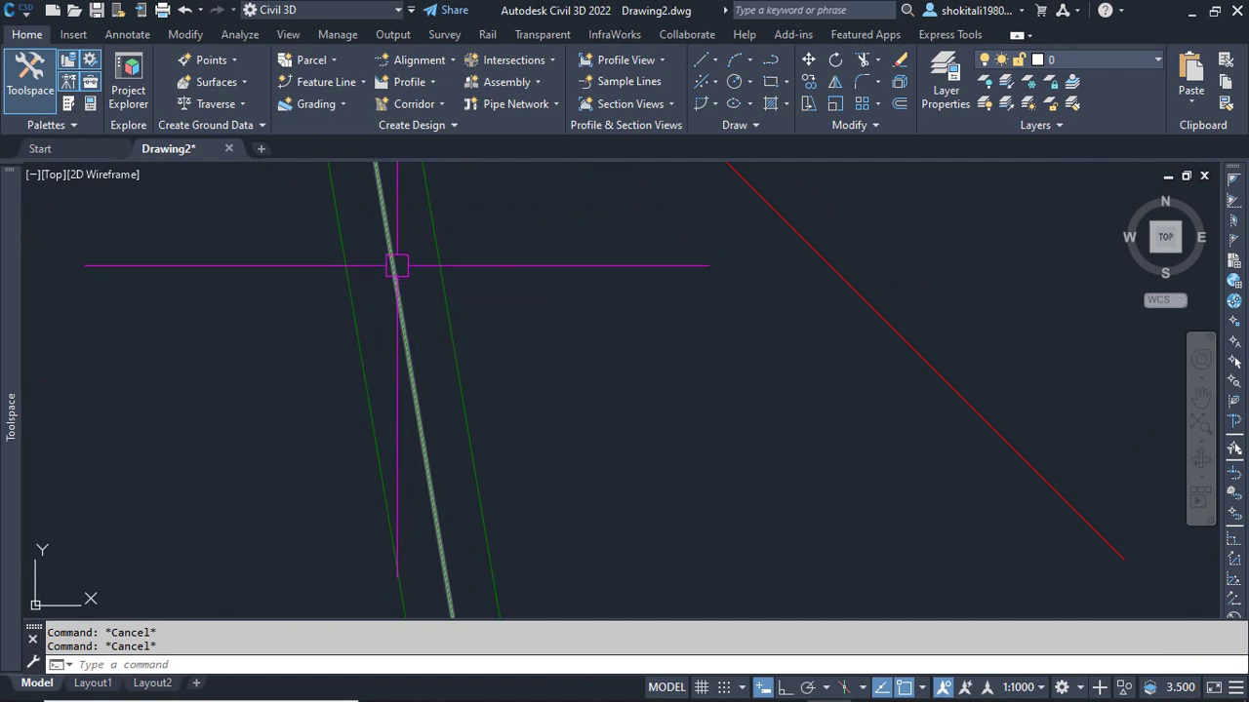
{"action": "left_click", "coordinate": [399, 268]}
{"action": "right_click", "coordinate": [577, 208]}
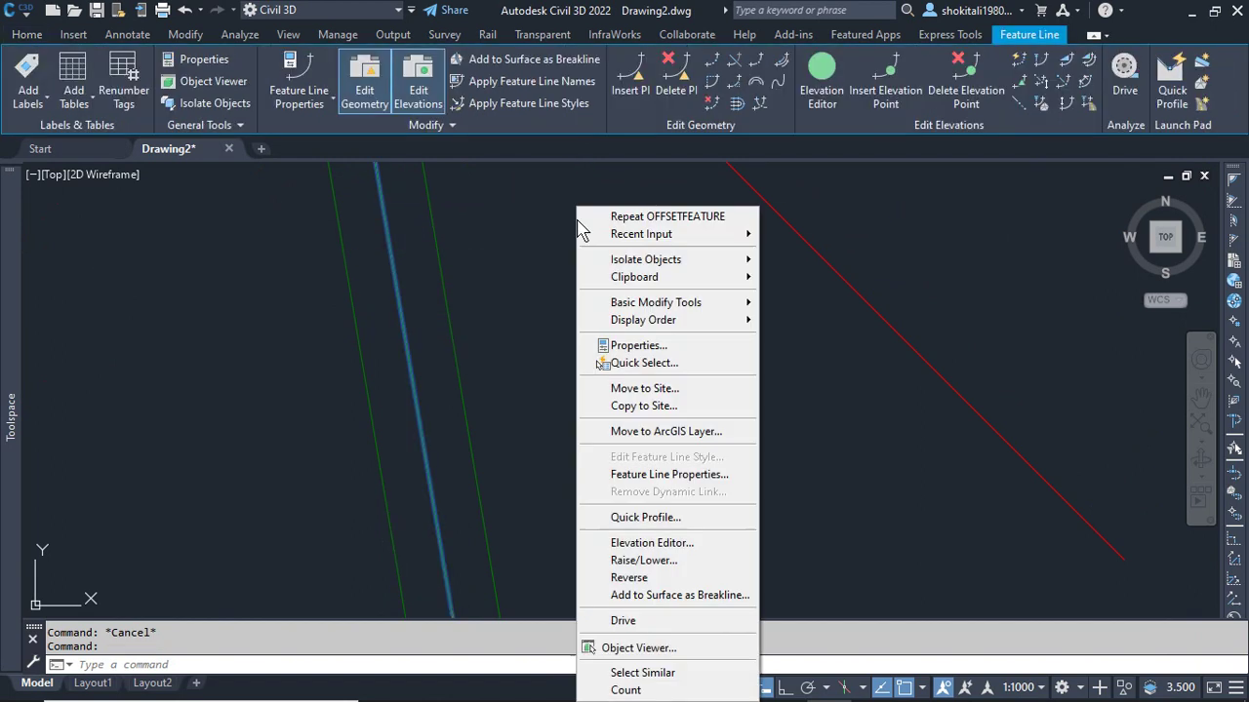
{"action": "mouse_move", "coordinate": [643, 325]}
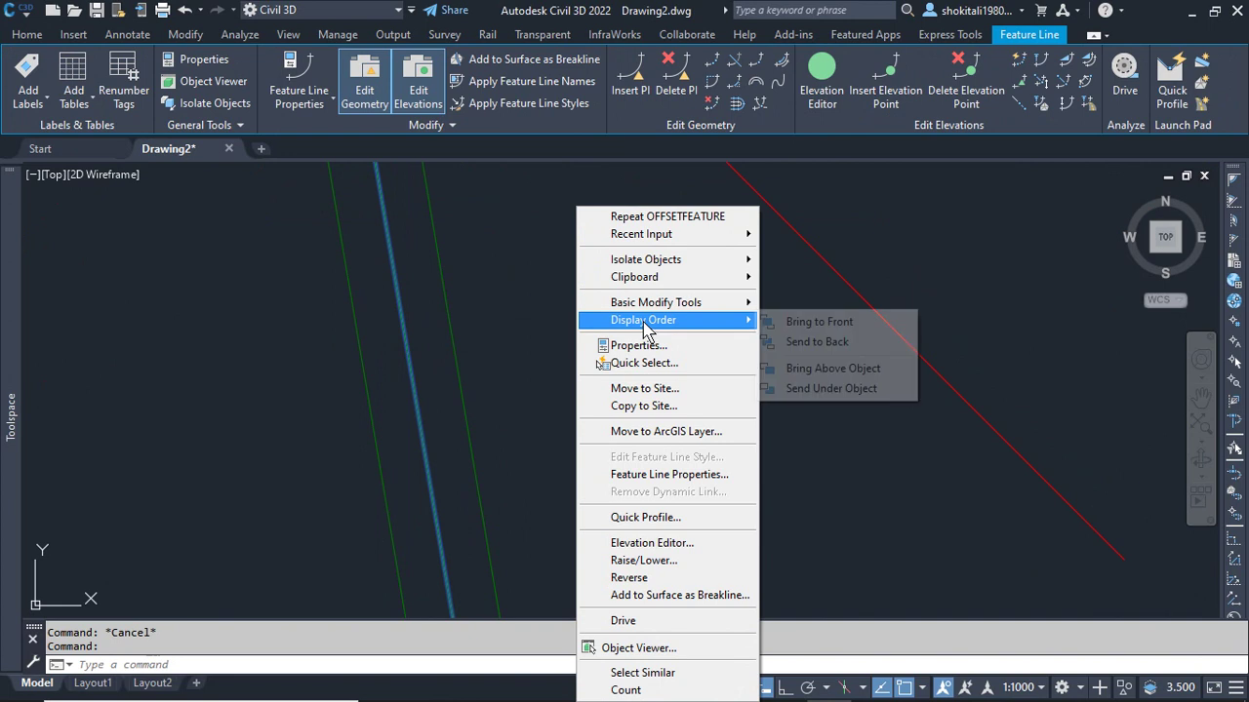
{"action": "left_click", "coordinate": [818, 342]}
Step: Examine the 3D polyline and the offset feature lines on both sides, close up at point 1 and along the whole route
{"action": "scroll", "coordinate": [386, 344], "scroll_direction": "up", "scroll_amount": 4}
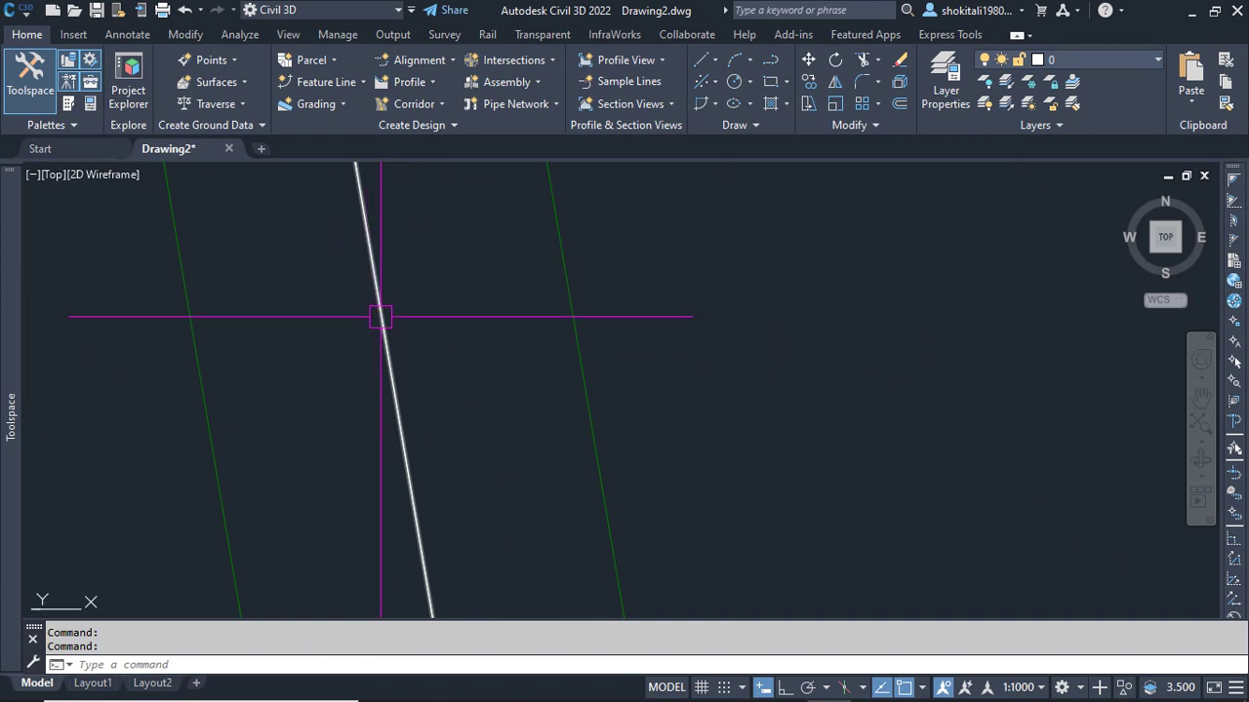
{"action": "scroll", "coordinate": [388, 314], "scroll_direction": "down", "scroll_amount": 4}
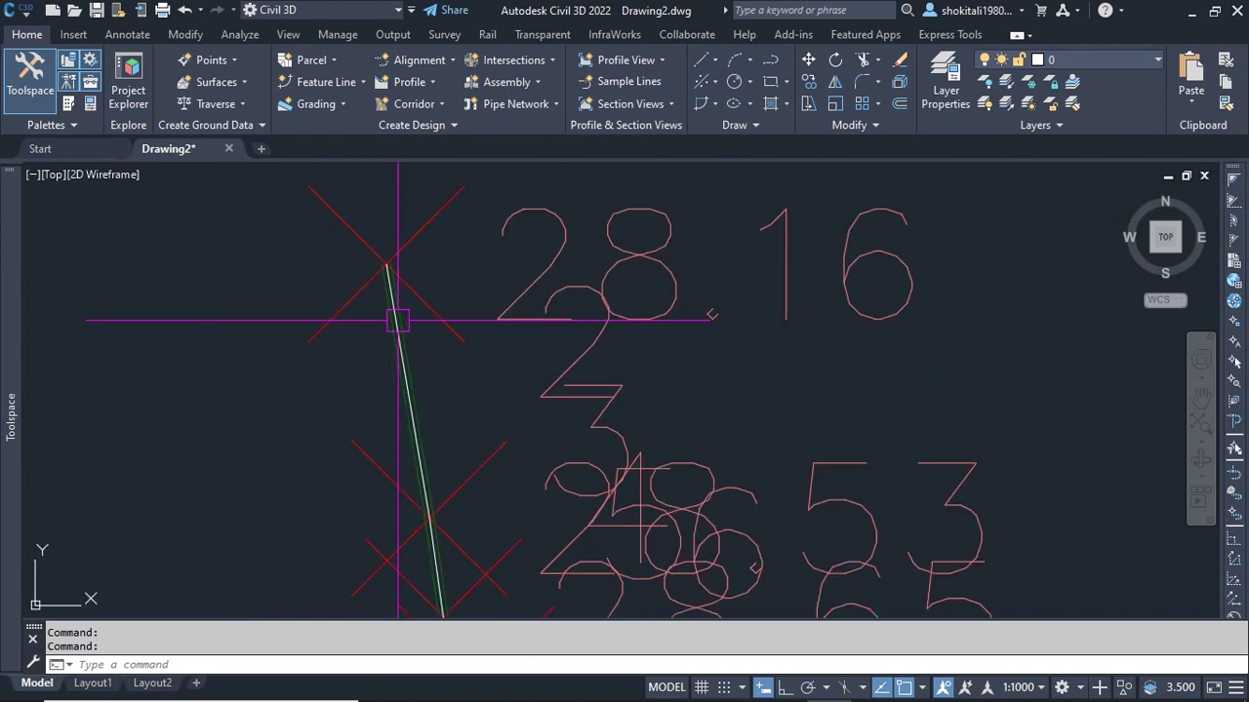
{"action": "scroll", "coordinate": [395, 302], "scroll_direction": "up", "scroll_amount": 4}
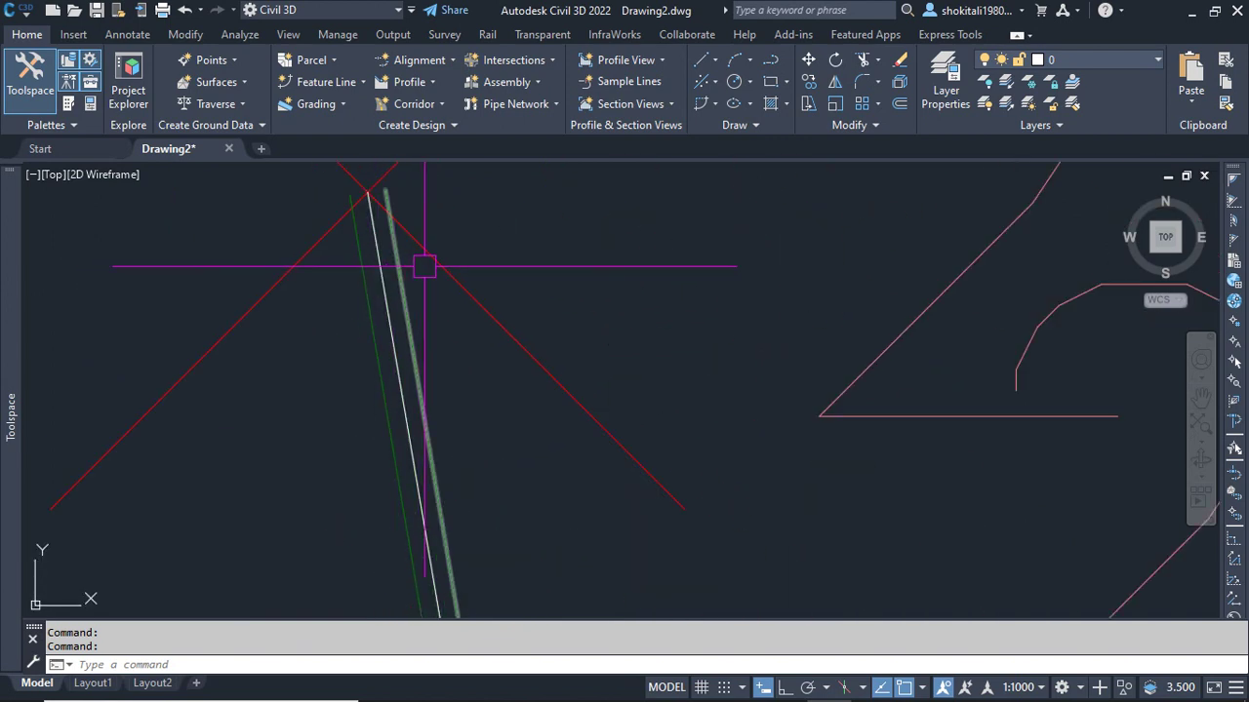
{"action": "scroll", "coordinate": [362, 279], "scroll_direction": "up", "scroll_amount": 3}
{"action": "scroll", "coordinate": [361, 235], "scroll_direction": "down", "scroll_amount": 6}
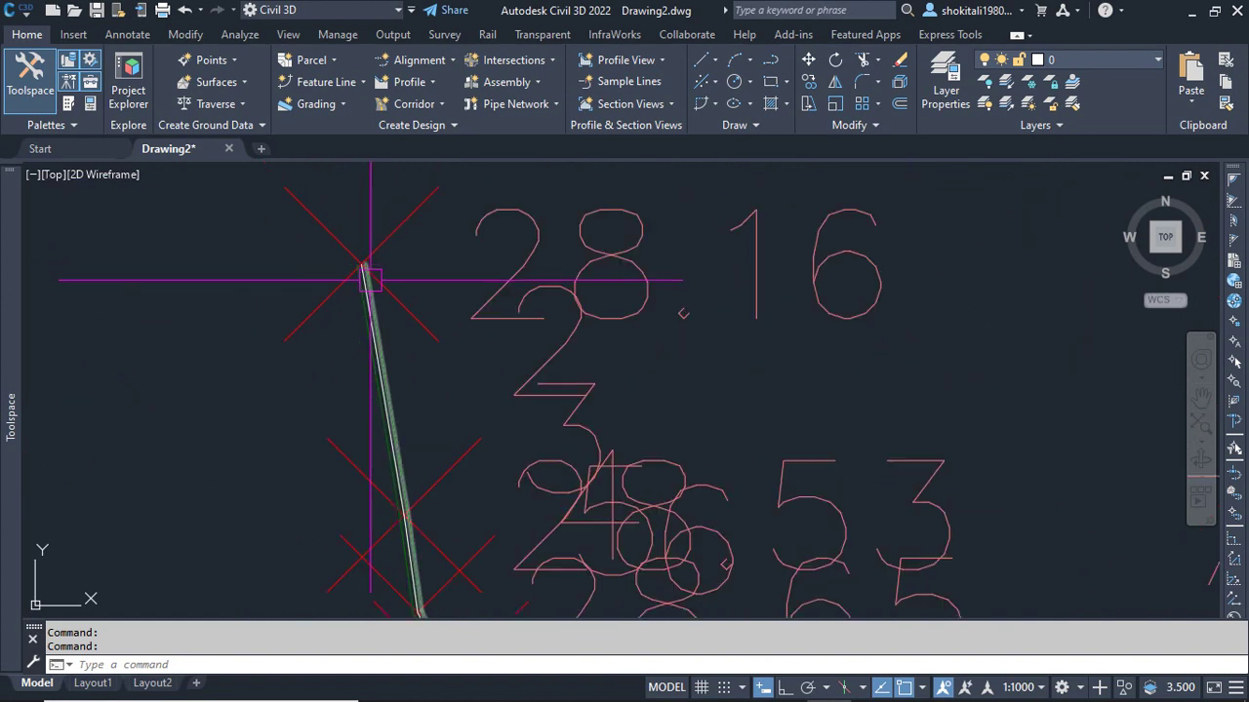
{"action": "scroll", "coordinate": [471, 329], "scroll_direction": "up", "scroll_amount": 6}
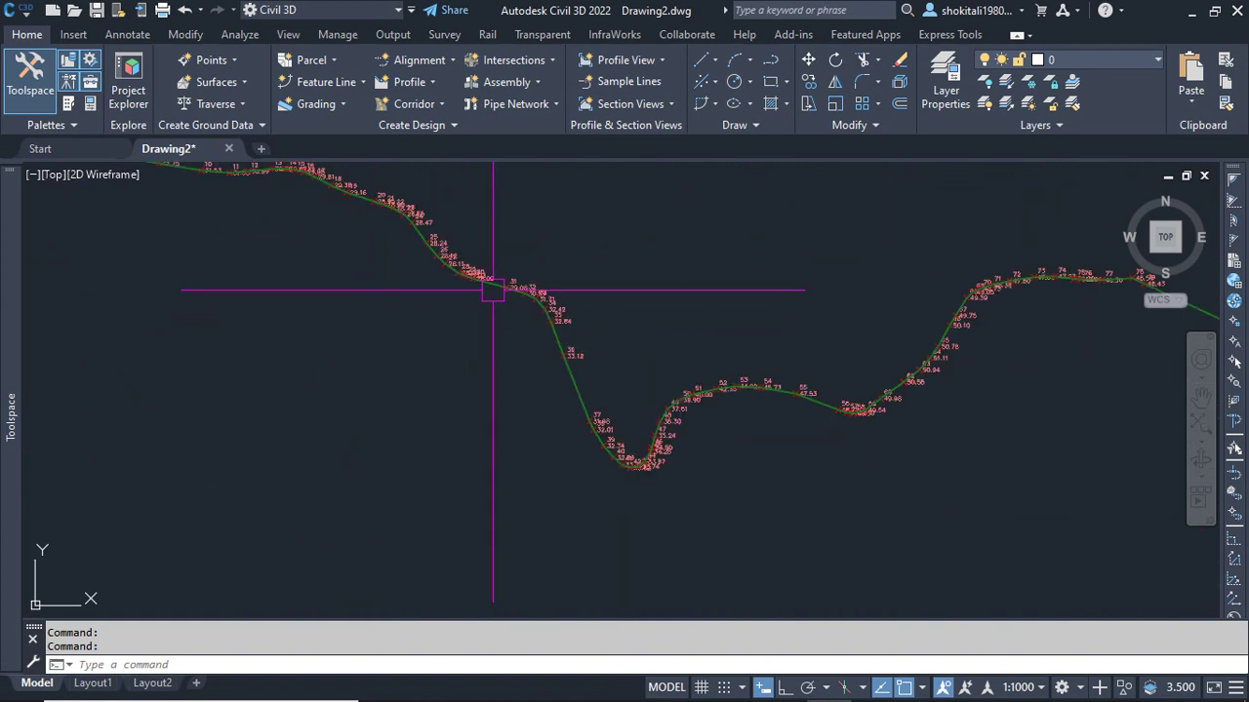
{"action": "scroll", "coordinate": [571, 299], "scroll_direction": "down", "scroll_amount": 6}
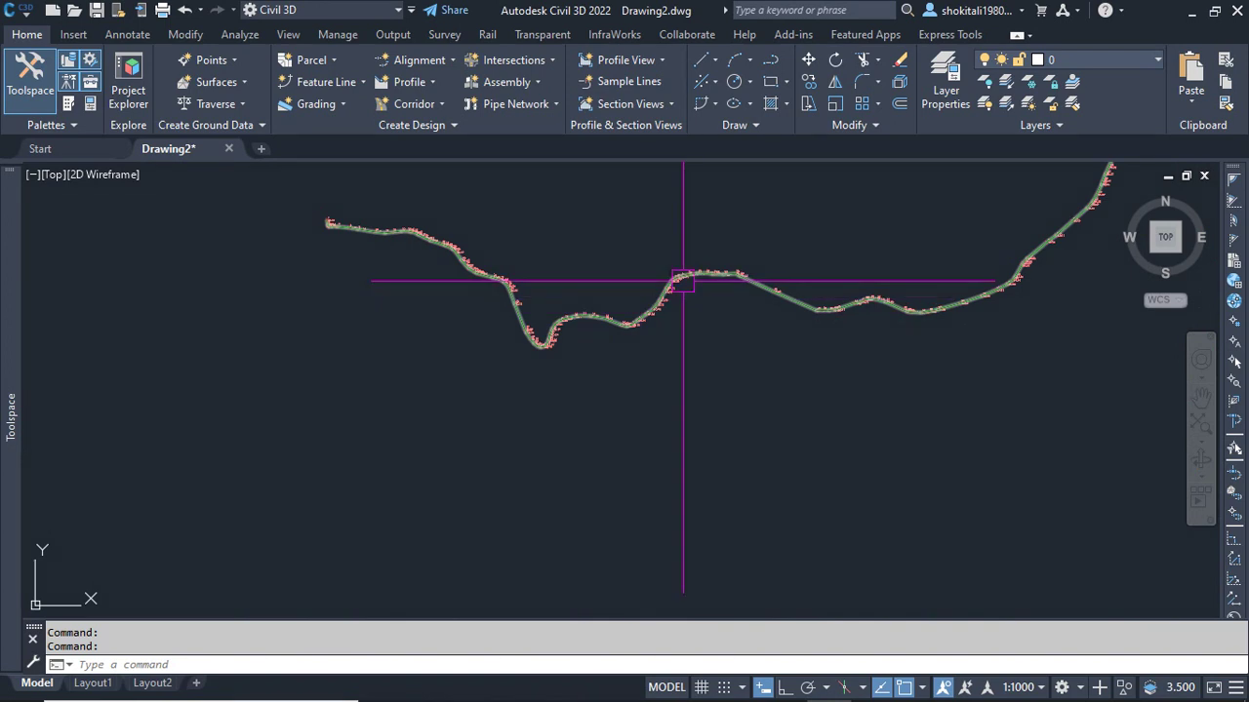
{"action": "middle_click_drag", "start_coordinate": [976, 277], "coordinate": [875, 350]}
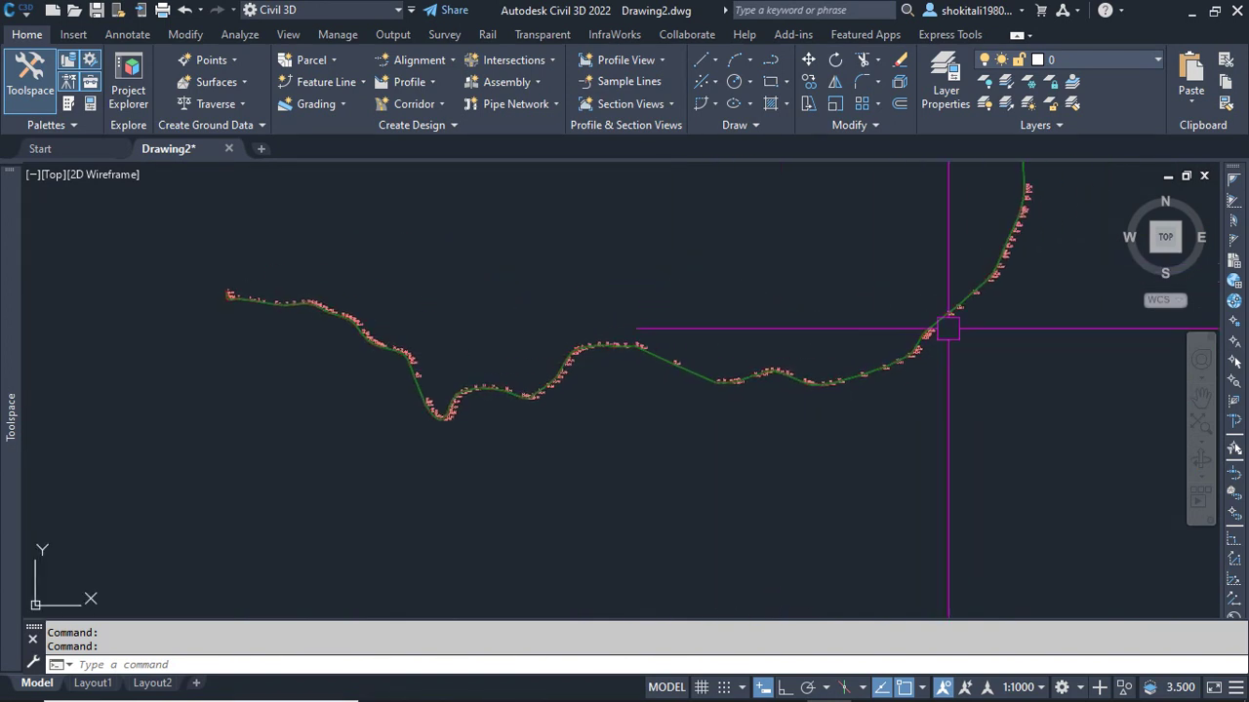
{"action": "scroll", "coordinate": [656, 370], "scroll_direction": "down", "scroll_amount": 6}
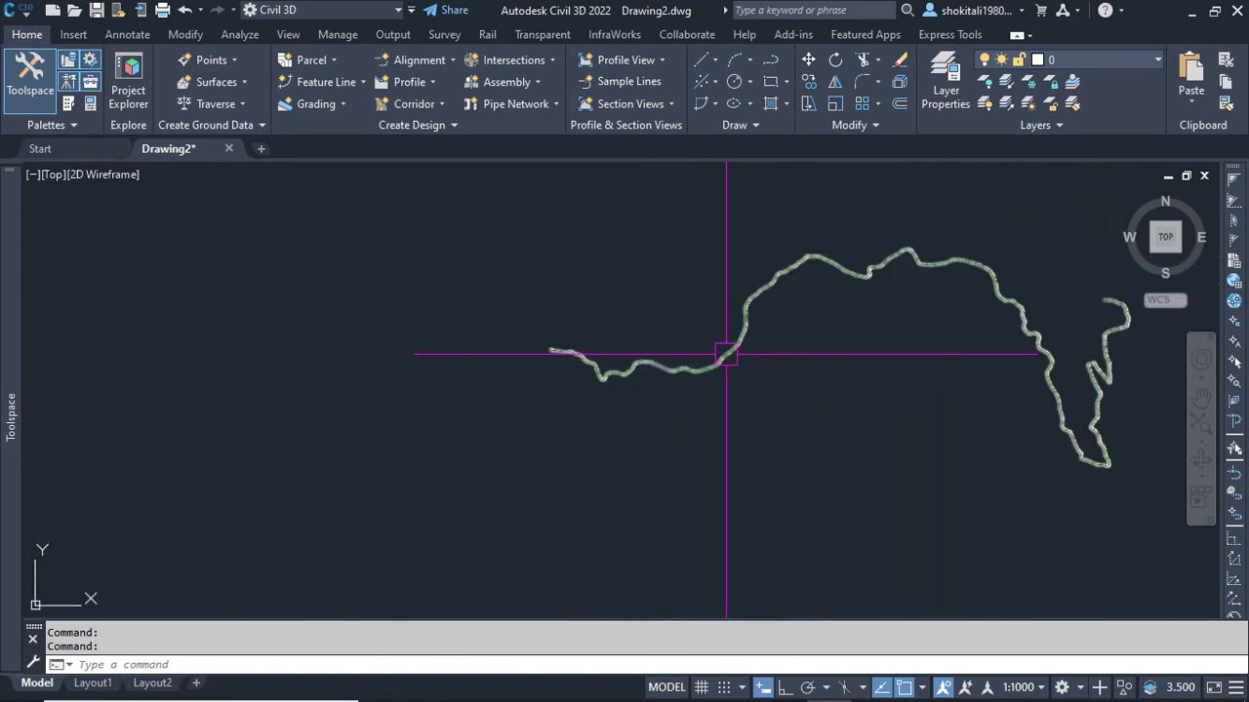
{"action": "middle_click_drag", "start_coordinate": [725, 354], "coordinate": [613, 382]}
{"action": "scroll", "coordinate": [508, 406], "scroll_direction": "up", "scroll_amount": 4}
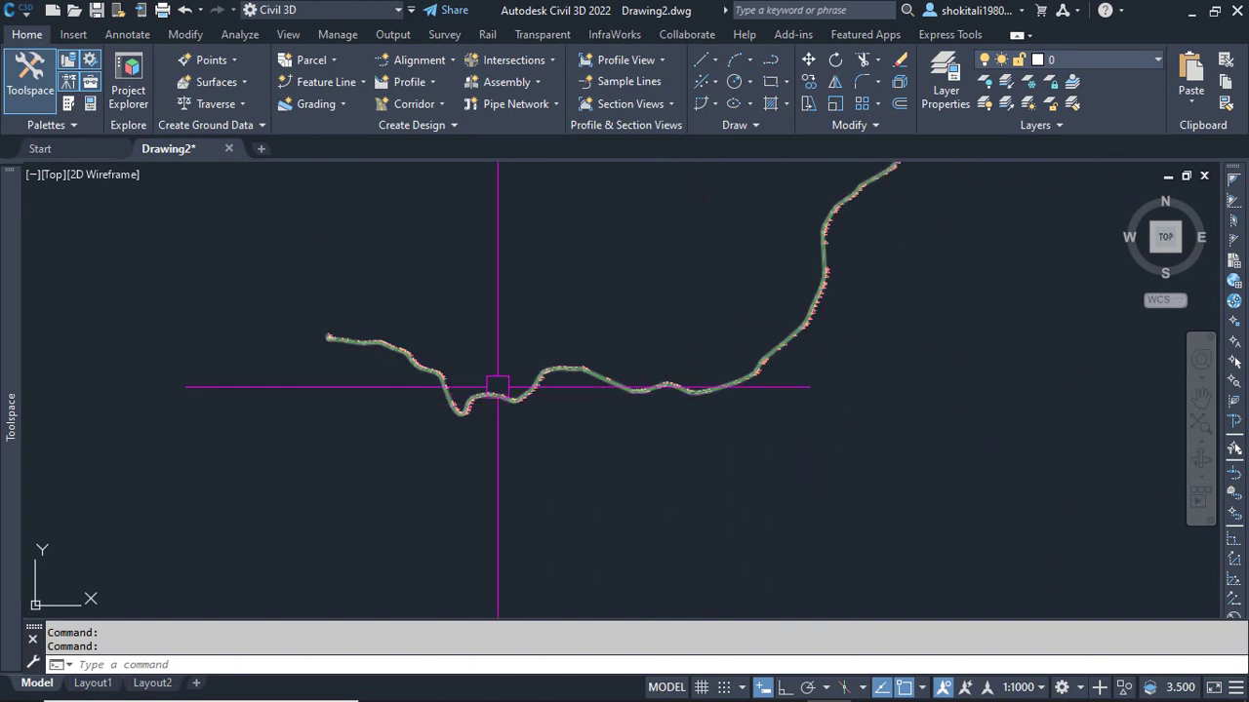
{"action": "scroll", "coordinate": [434, 398], "scroll_direction": "up", "scroll_amount": 4}
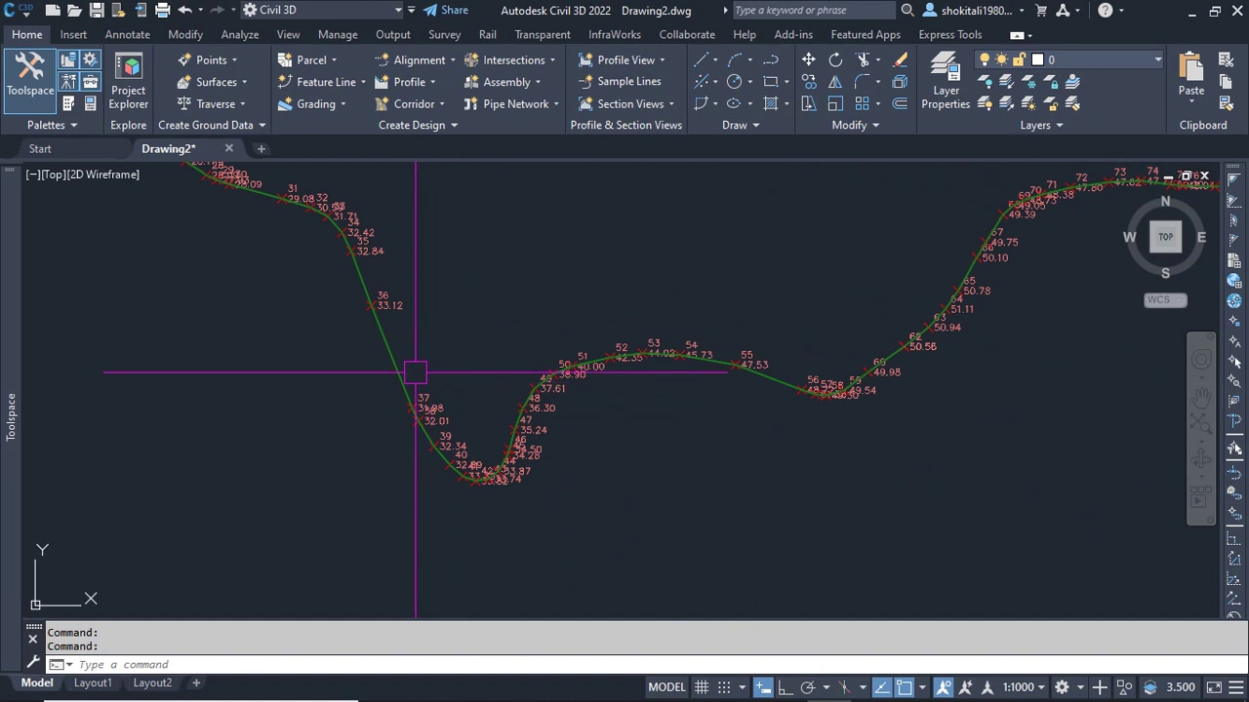
{"action": "scroll", "coordinate": [429, 380], "scroll_direction": "down", "scroll_amount": 8}
Step: Convert the centre 3D polyline to a 2D polyline, then select it to check its vertices and clear the selection
{"action": "scroll", "coordinate": [311, 321], "scroll_direction": "up", "scroll_amount": 4}
{"action": "scroll", "coordinate": [311, 321], "scroll_direction": "up", "scroll_amount": 8}
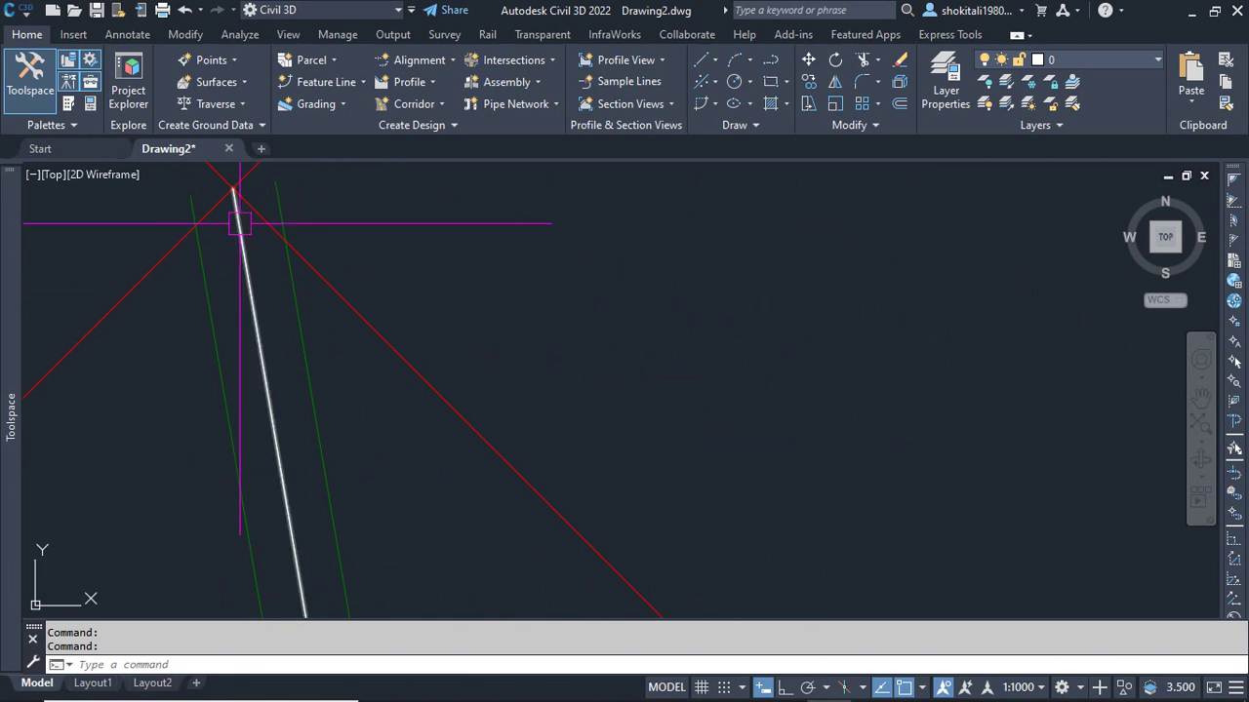
{"action": "mouse_move", "coordinate": [253, 240]}
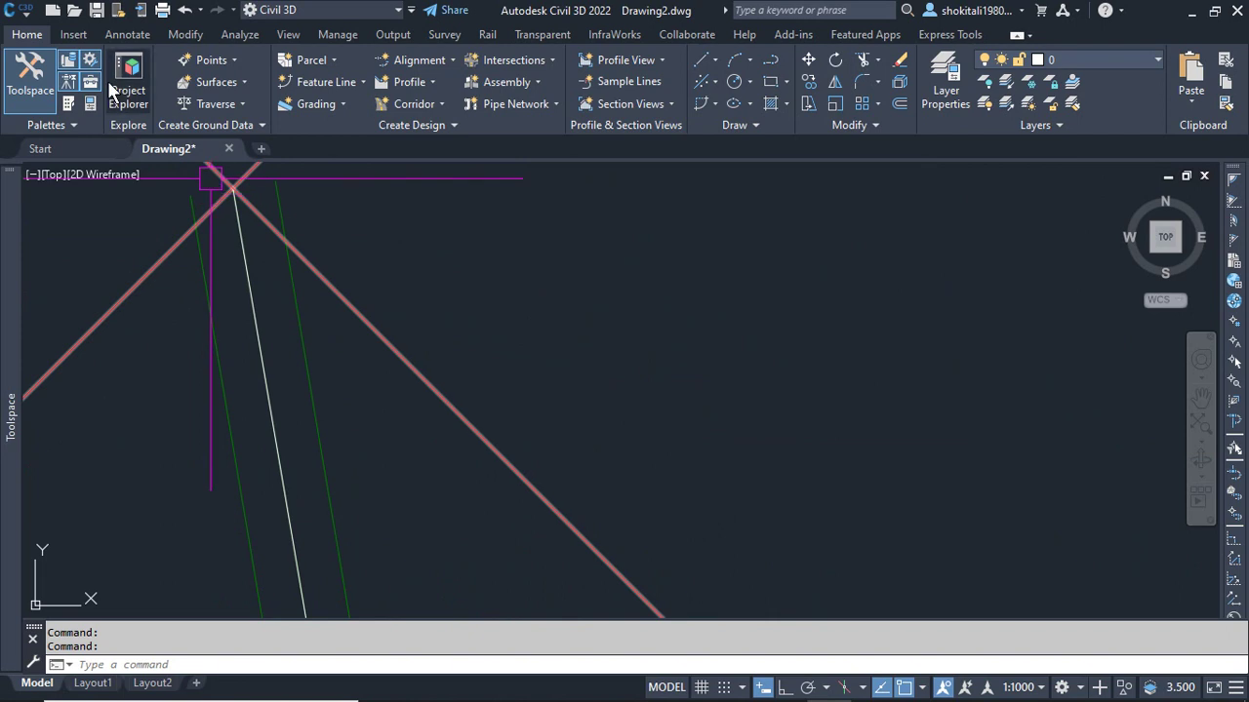
{"action": "left_click", "coordinate": [186, 35]}
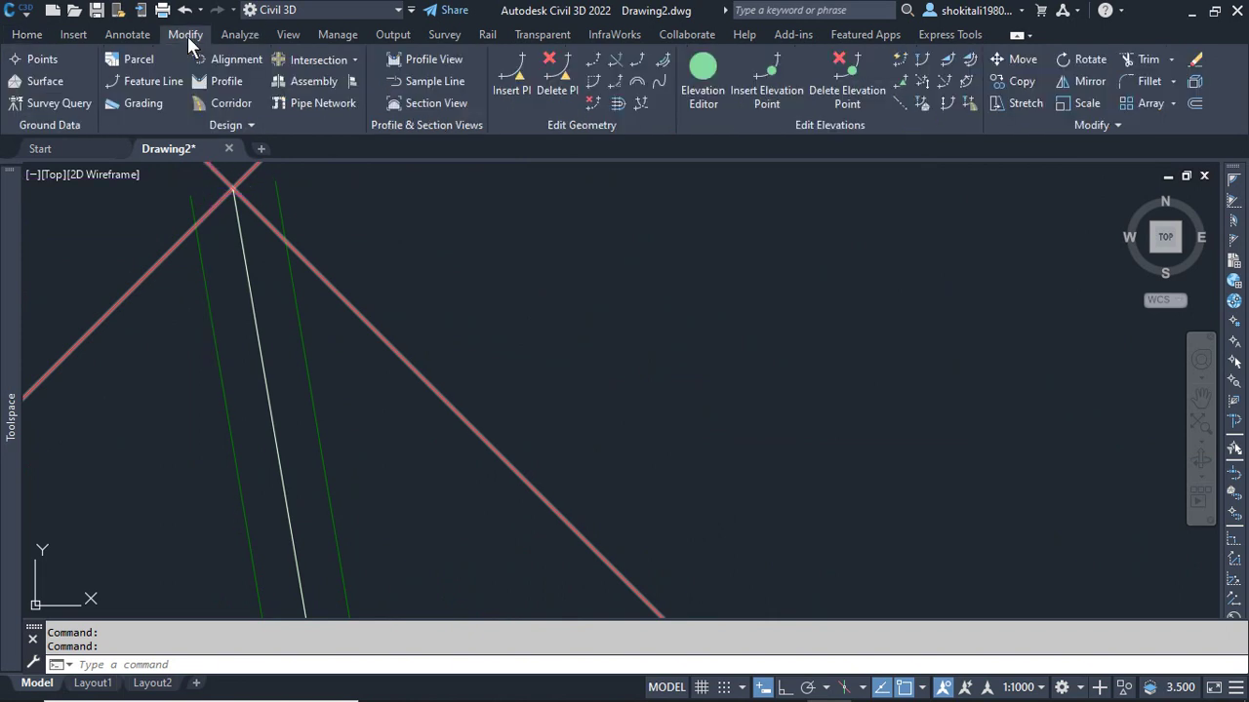
{"action": "left_click", "coordinate": [250, 125]}
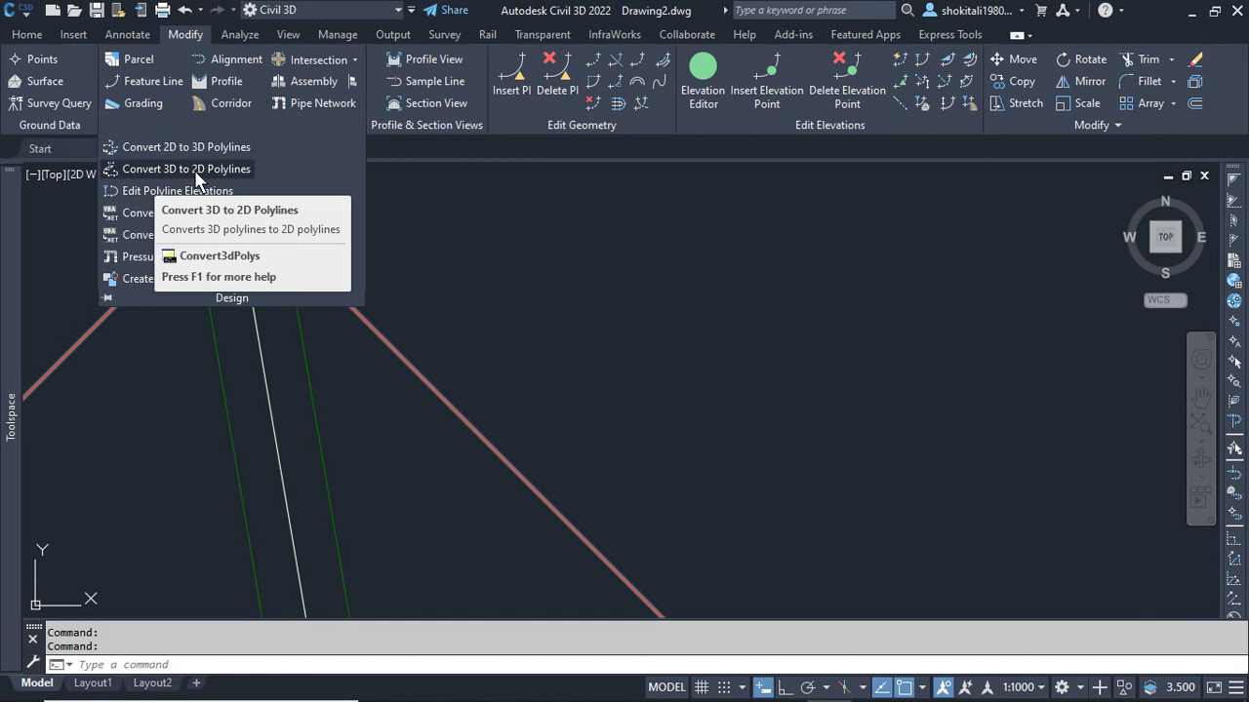
{"action": "left_click", "coordinate": [231, 169]}
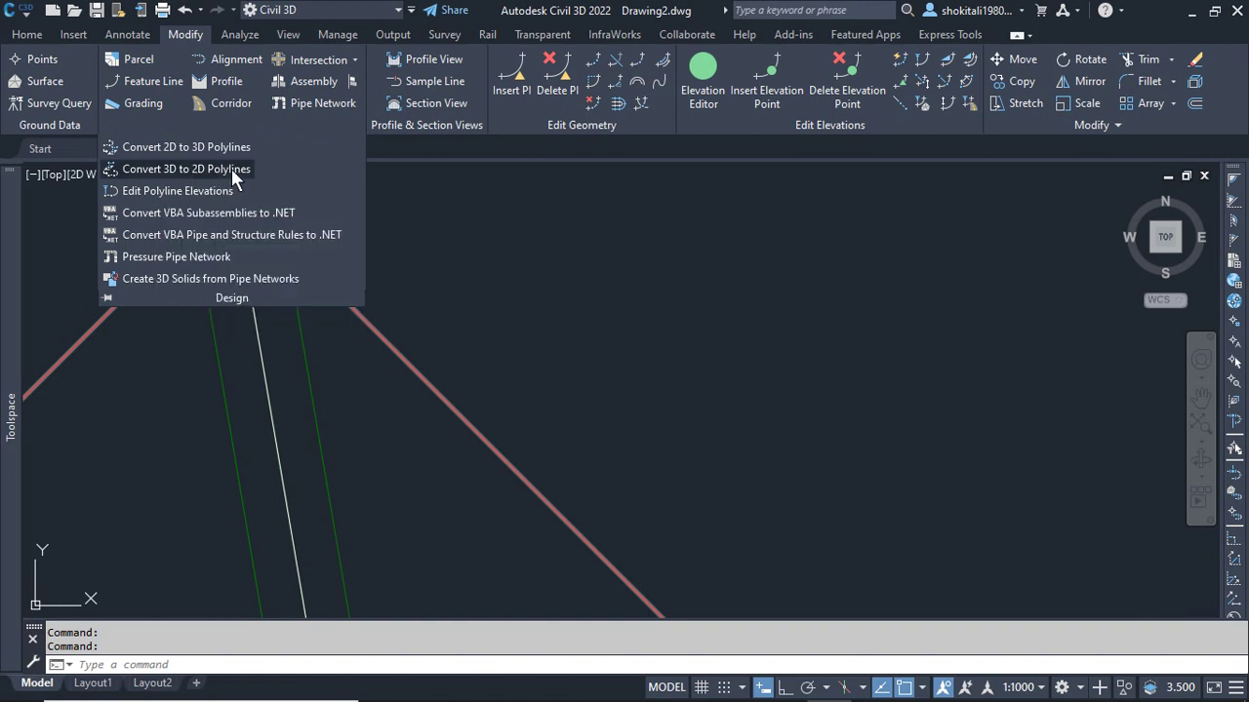
{"action": "left_click", "coordinate": [269, 385]}
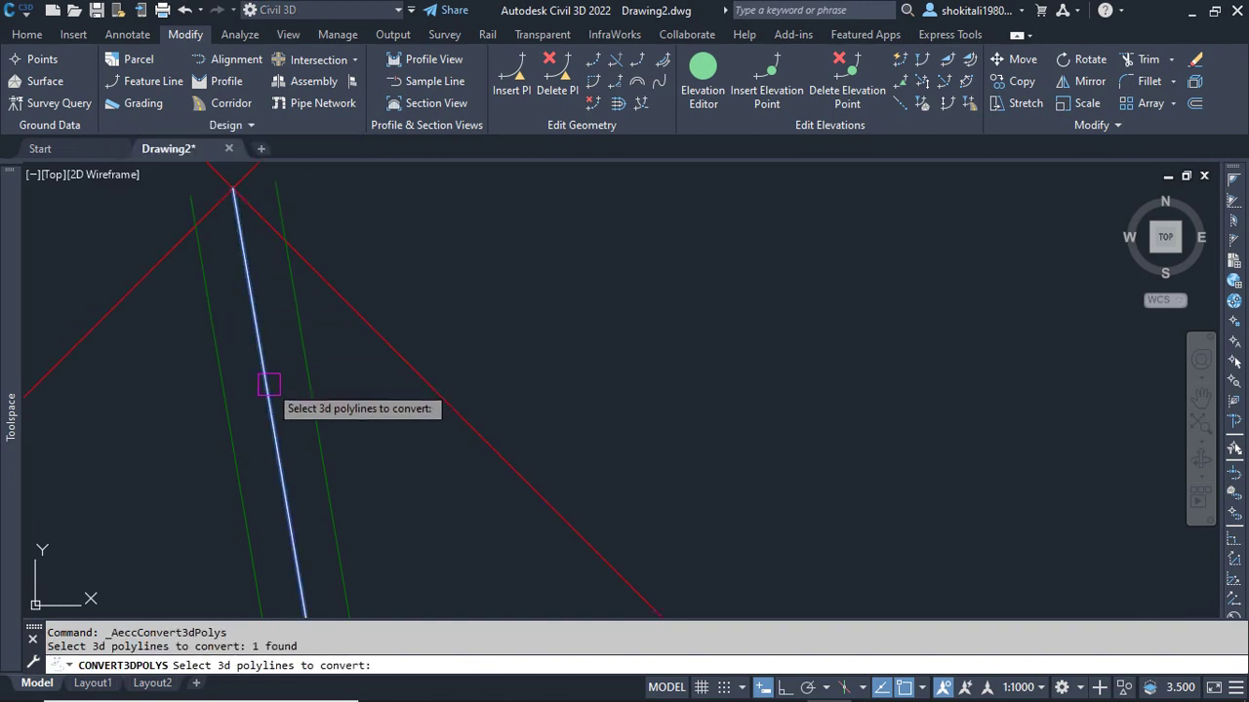
{"action": "key", "text": "Return"}
{"action": "left_click", "coordinate": [271, 384]}
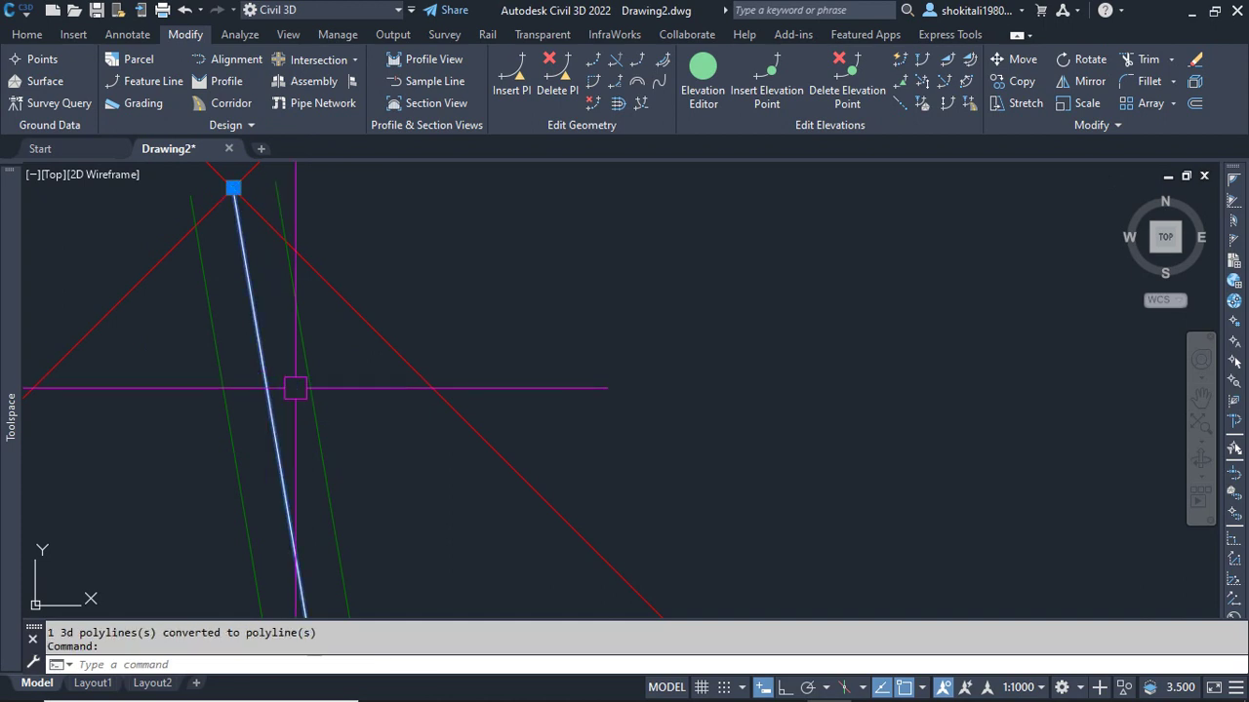
{"action": "scroll", "coordinate": [583, 366], "scroll_direction": "down", "scroll_amount": 5}
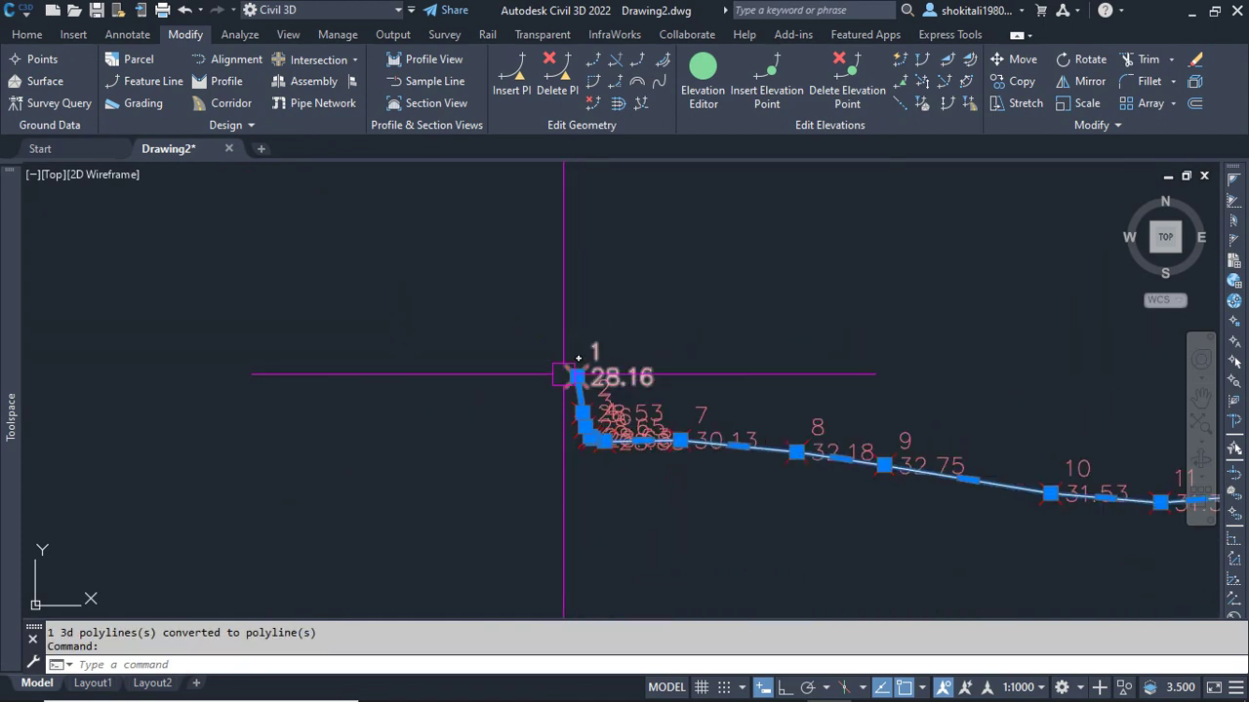
{"action": "key", "text": "Escape"}
Step: Offset the converted 2D polyline near point 1 by 0.1 to both sides, and end the offset command
{"action": "scroll", "coordinate": [574, 375], "scroll_direction": "up", "scroll_amount": 6}
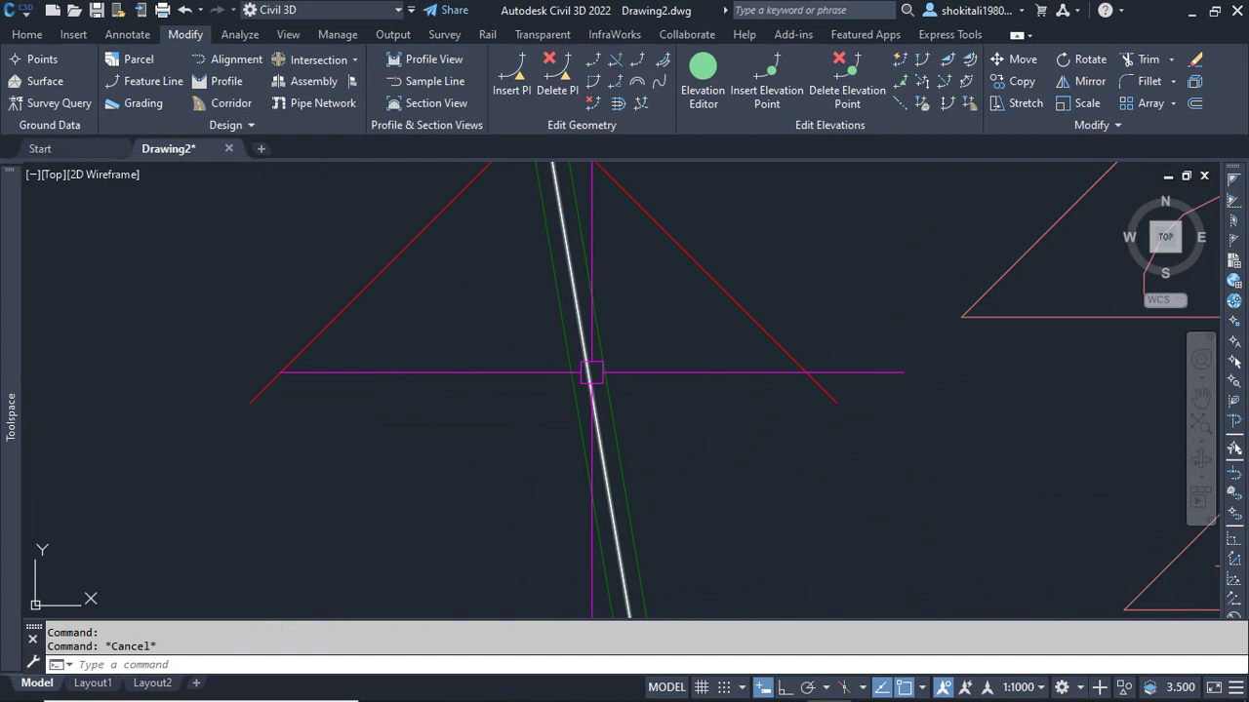
{"action": "type", "text": "o"}
{"action": "key", "text": "Return"}
{"action": "type", "text": ".1"}
{"action": "key", "text": "Return"}
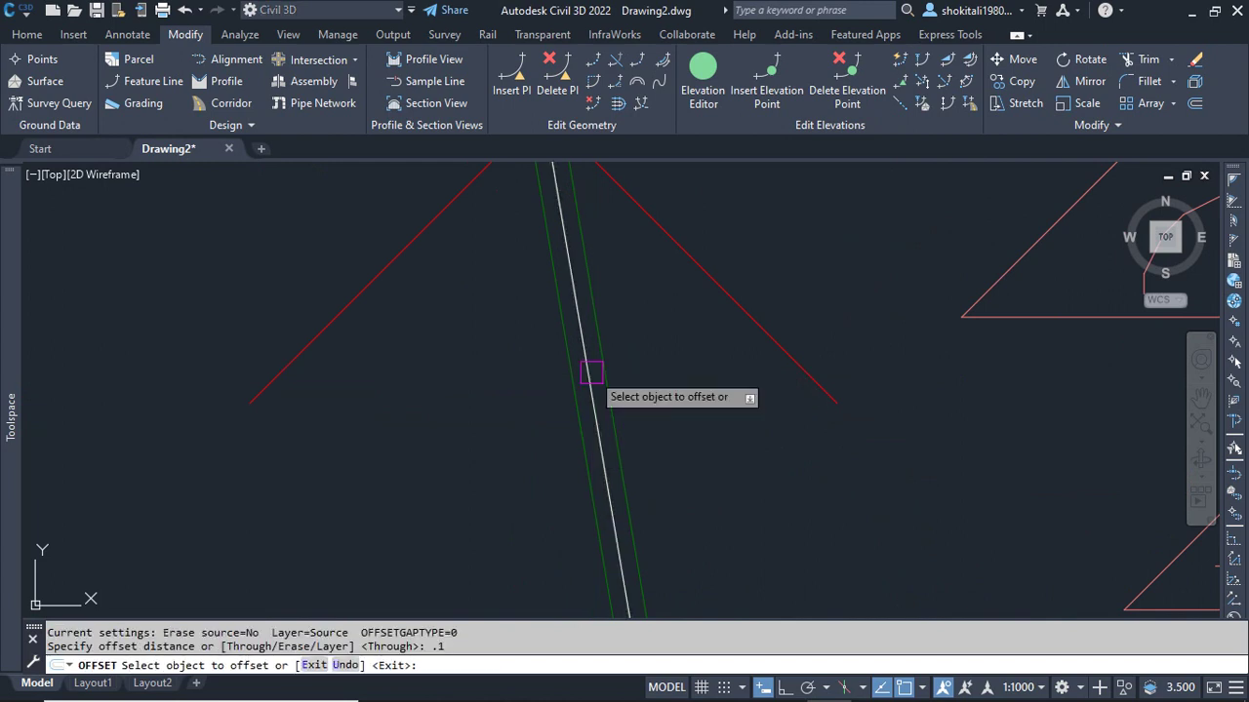
{"action": "left_click", "coordinate": [592, 375]}
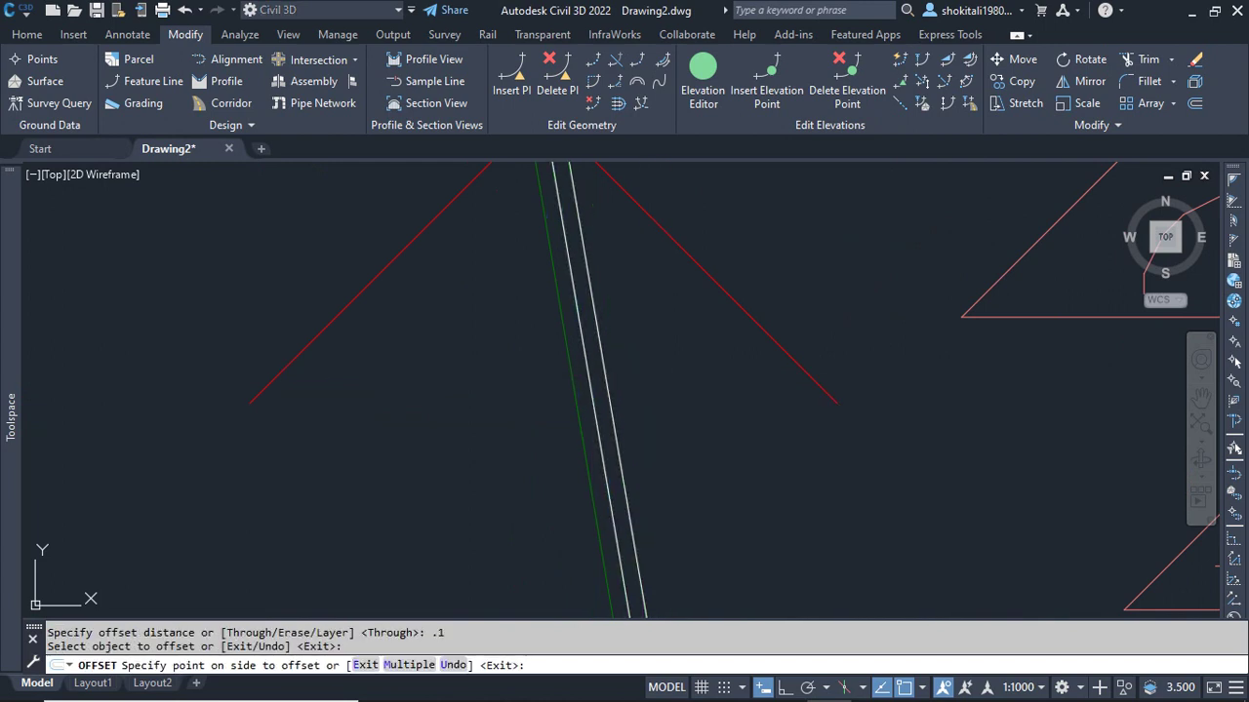
{"action": "left_click", "coordinate": [610, 395]}
{"action": "left_click", "coordinate": [593, 404]}
{"action": "left_click", "coordinate": [571, 412]}
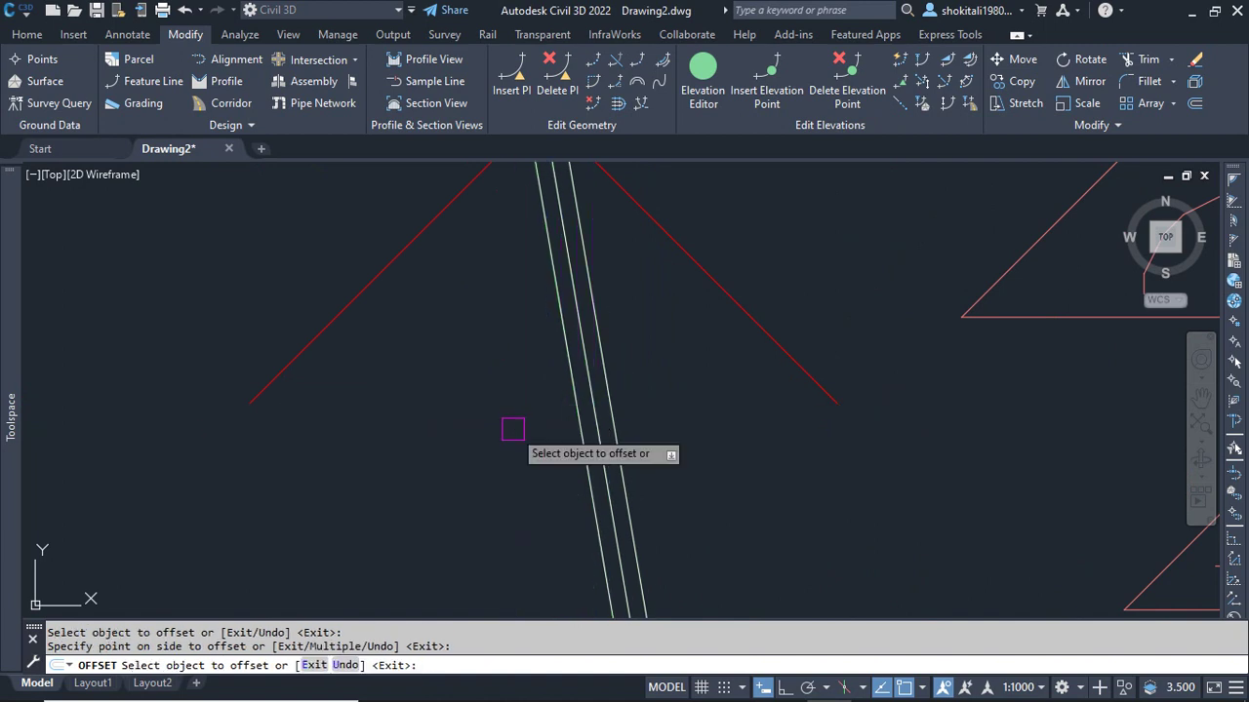
{"action": "key", "text": "Escape"}
{"action": "key", "text": "Escape"}
Step: Examine the ends of the centre polyline and its two offset polylines close up at point 1
{"action": "scroll", "coordinate": [575, 349], "scroll_direction": "down", "scroll_amount": 6}
{"action": "scroll", "coordinate": [559, 292], "scroll_direction": "up", "scroll_amount": 8}
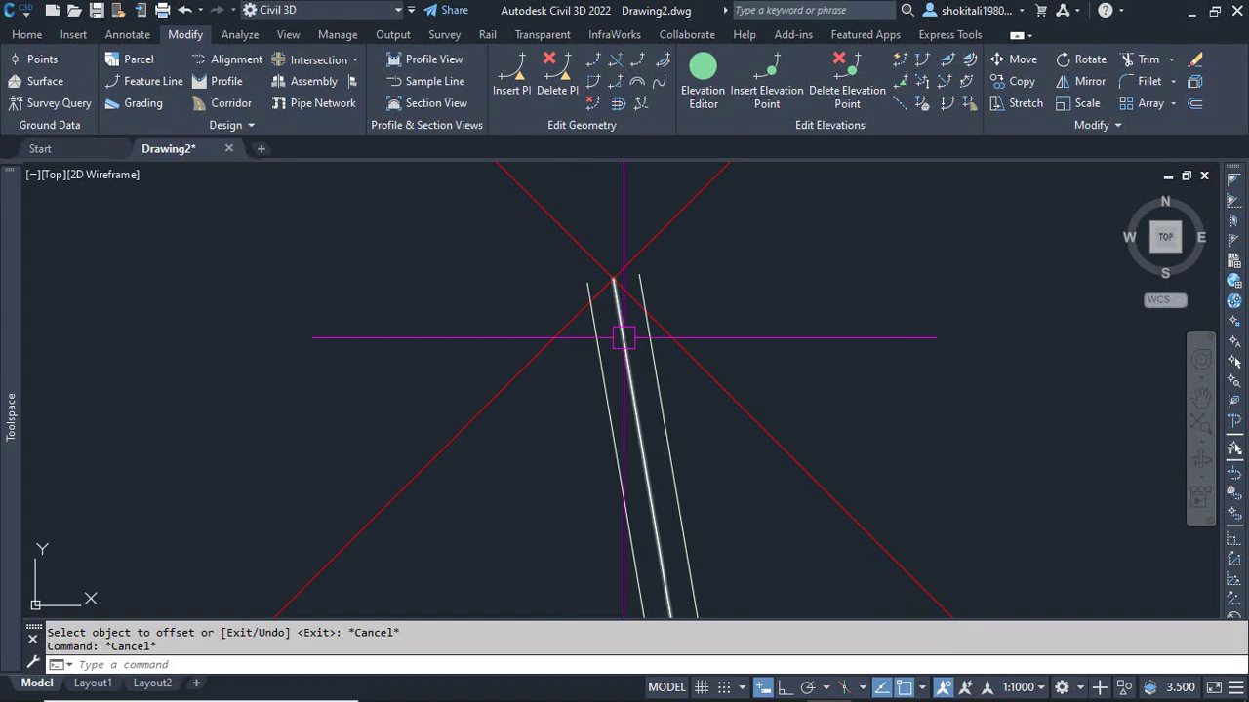
{"action": "scroll", "coordinate": [621, 339], "scroll_direction": "up", "scroll_amount": 4}
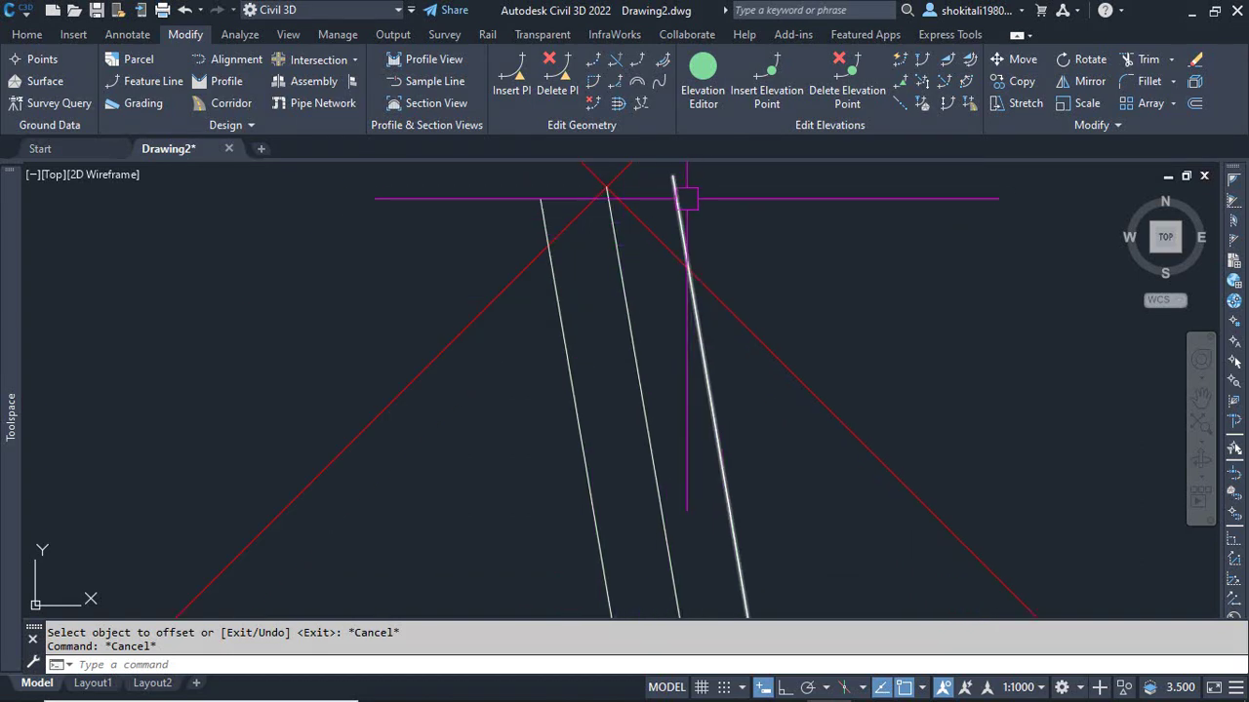
{"action": "scroll", "coordinate": [669, 245], "scroll_direction": "down", "scroll_amount": 6}
{"action": "scroll", "coordinate": [639, 284], "scroll_direction": "up", "scroll_amount": 2}
{"action": "scroll", "coordinate": [640, 287], "scroll_direction": "up", "scroll_amount": 2}
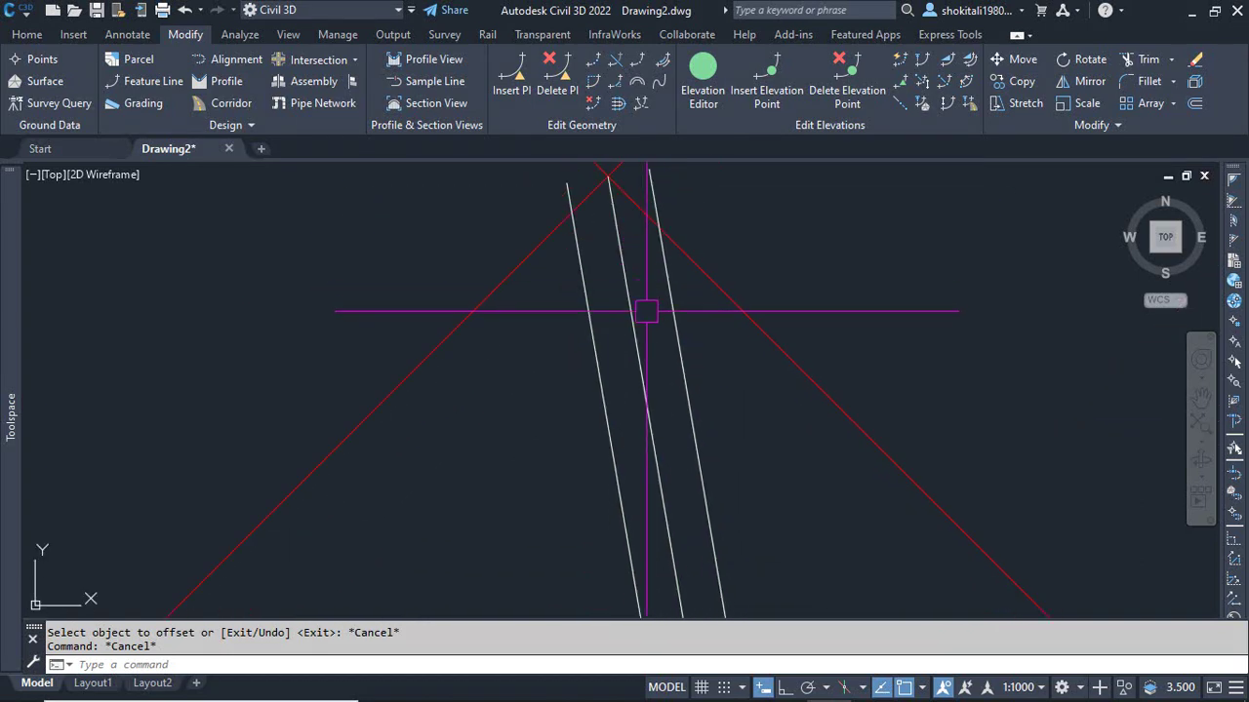
{"action": "scroll", "coordinate": [650, 312], "scroll_direction": "down", "scroll_amount": 2}
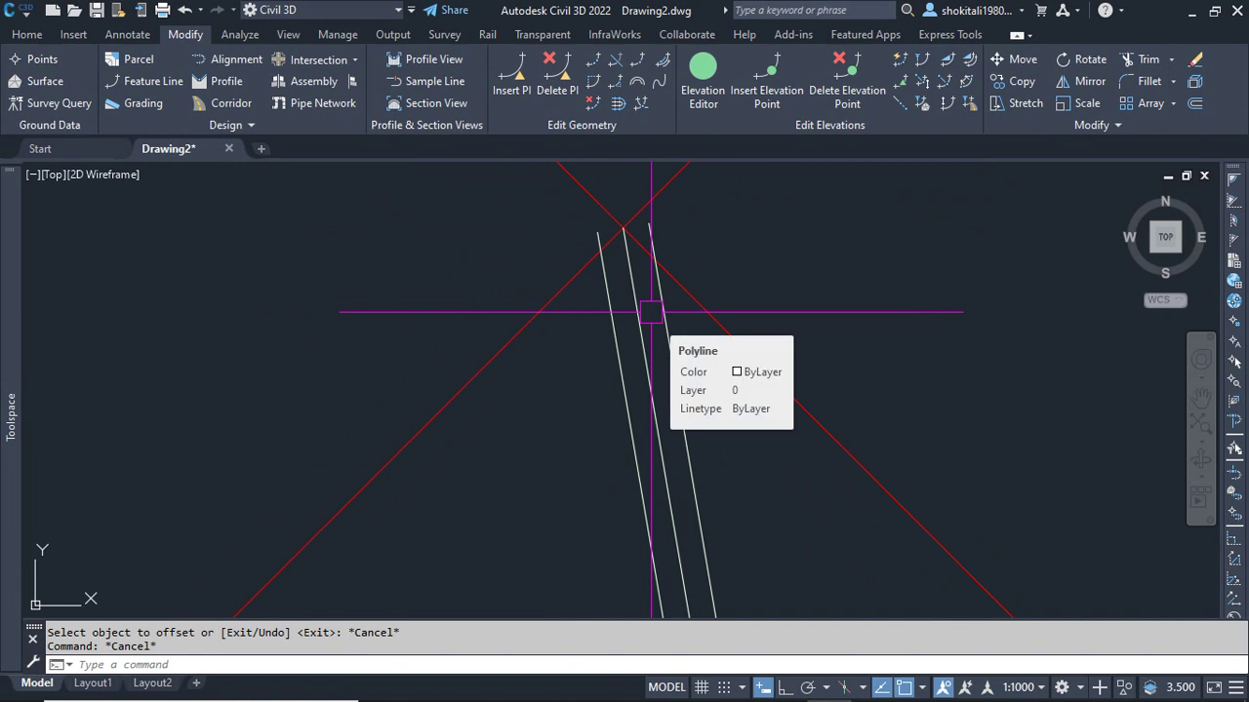
Step: Generate a closed outline around the two offset polylines with LINEWORKSHRINKWRAP, and clear the selection
{"action": "type", "text": "l"}
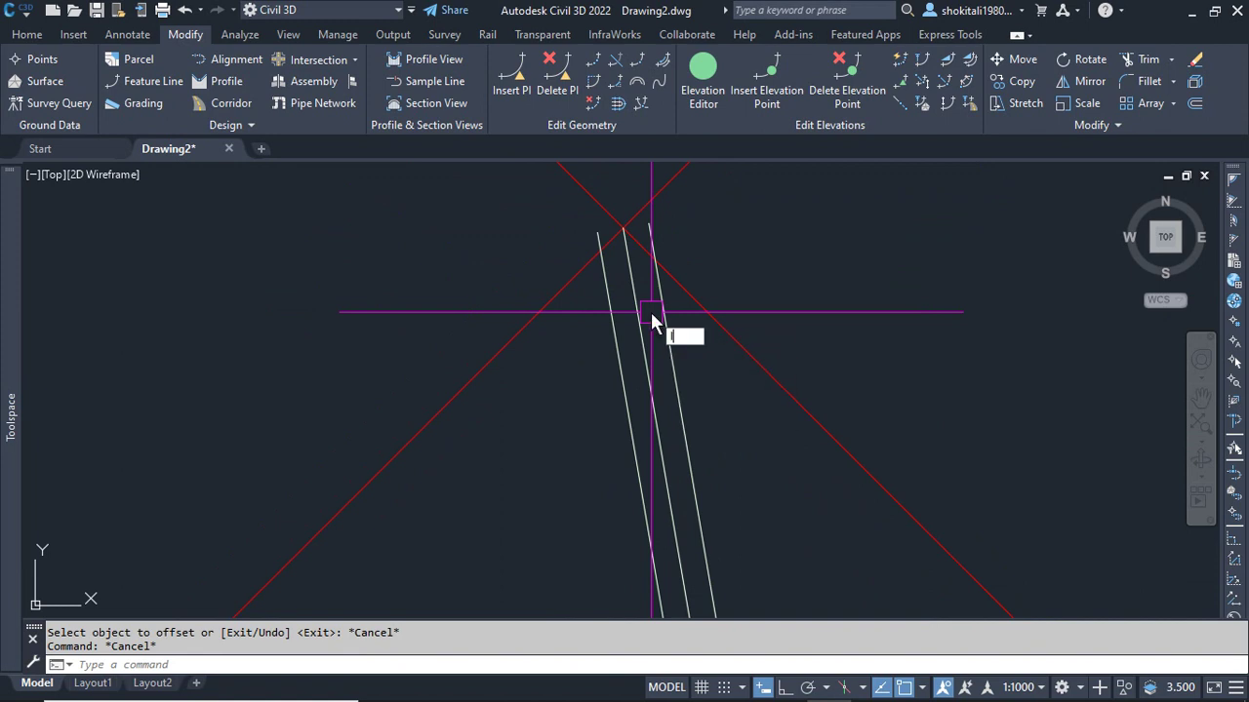
{"action": "type", "text": "inewo"}
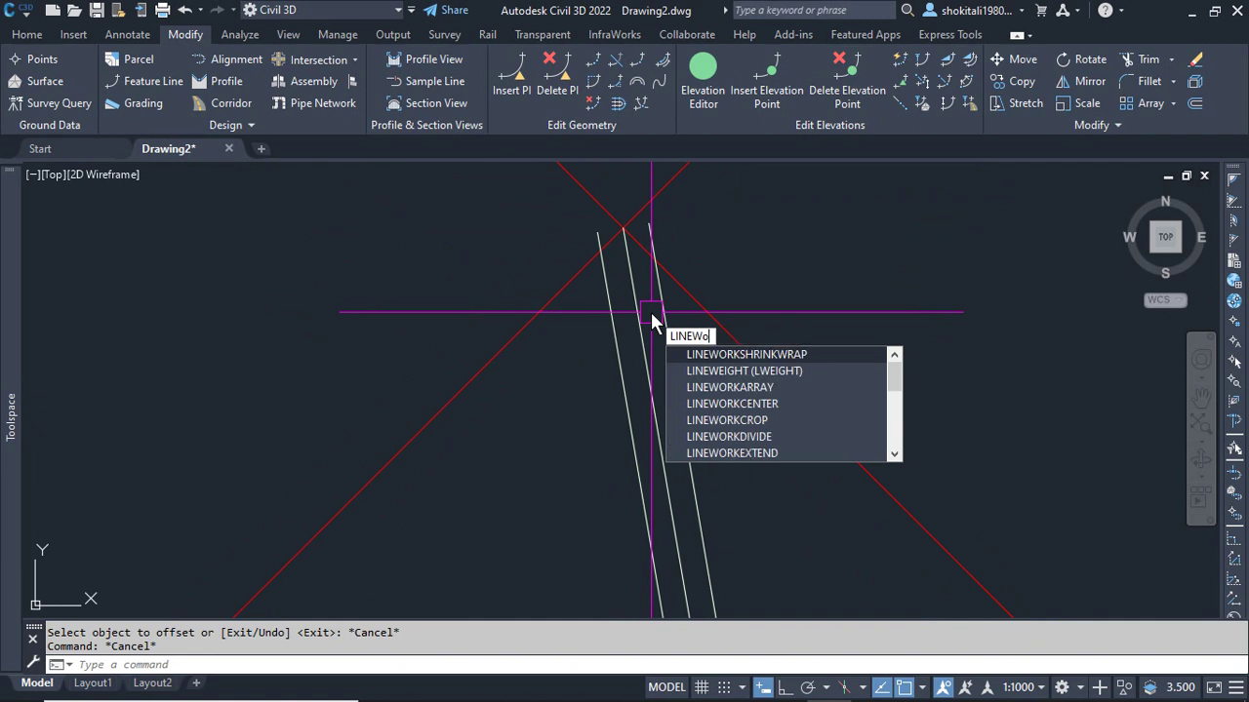
{"action": "type", "text": "rks"}
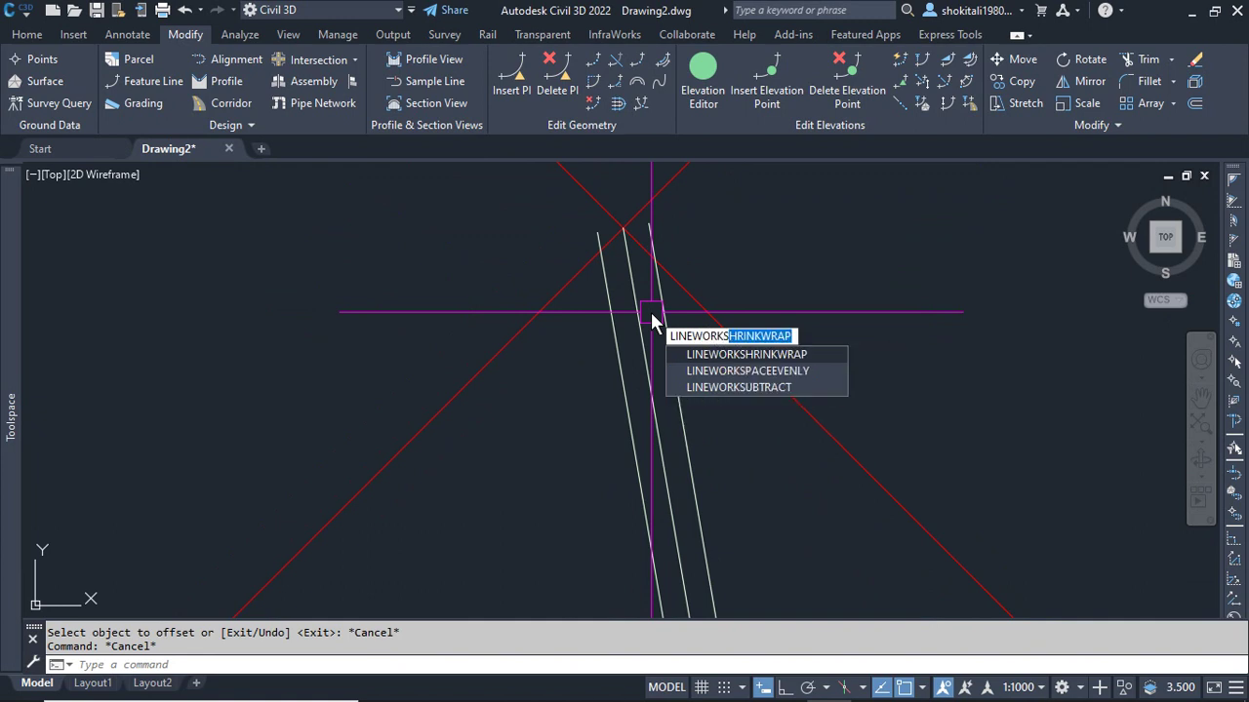
{"action": "key", "text": "Return"}
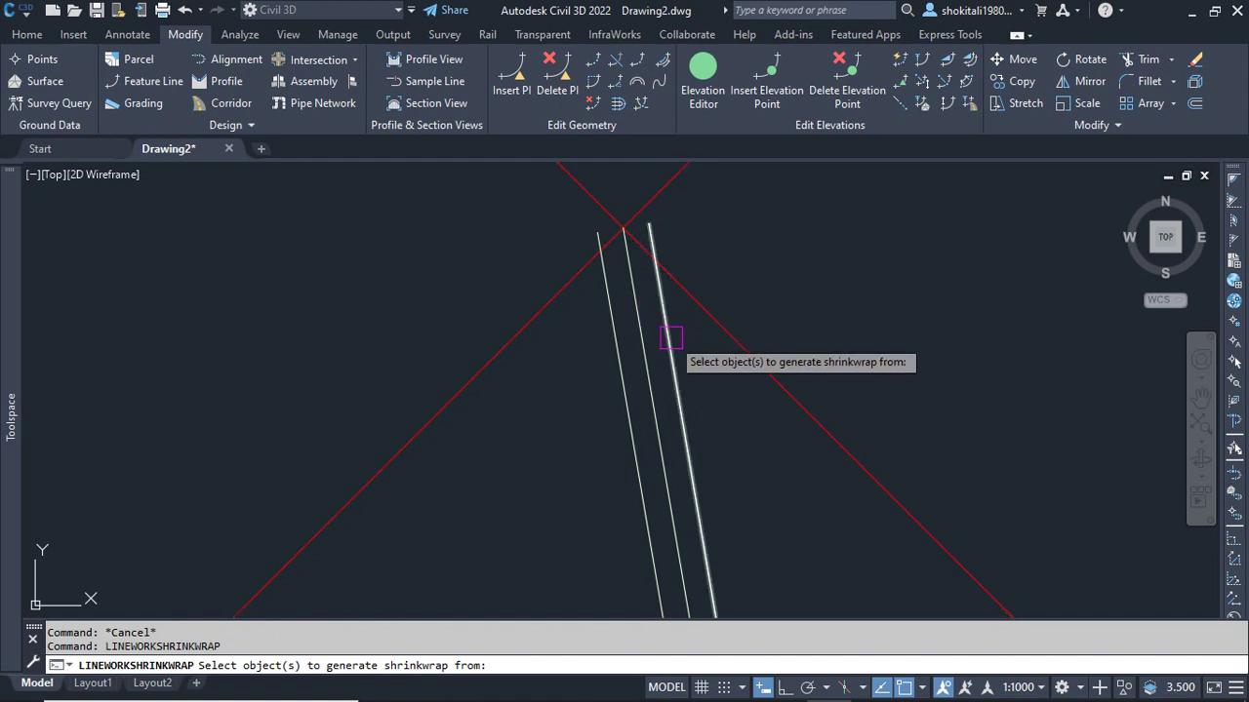
{"action": "left_click", "coordinate": [669, 340]}
{"action": "left_click", "coordinate": [612, 360]}
{"action": "key", "text": "Return"}
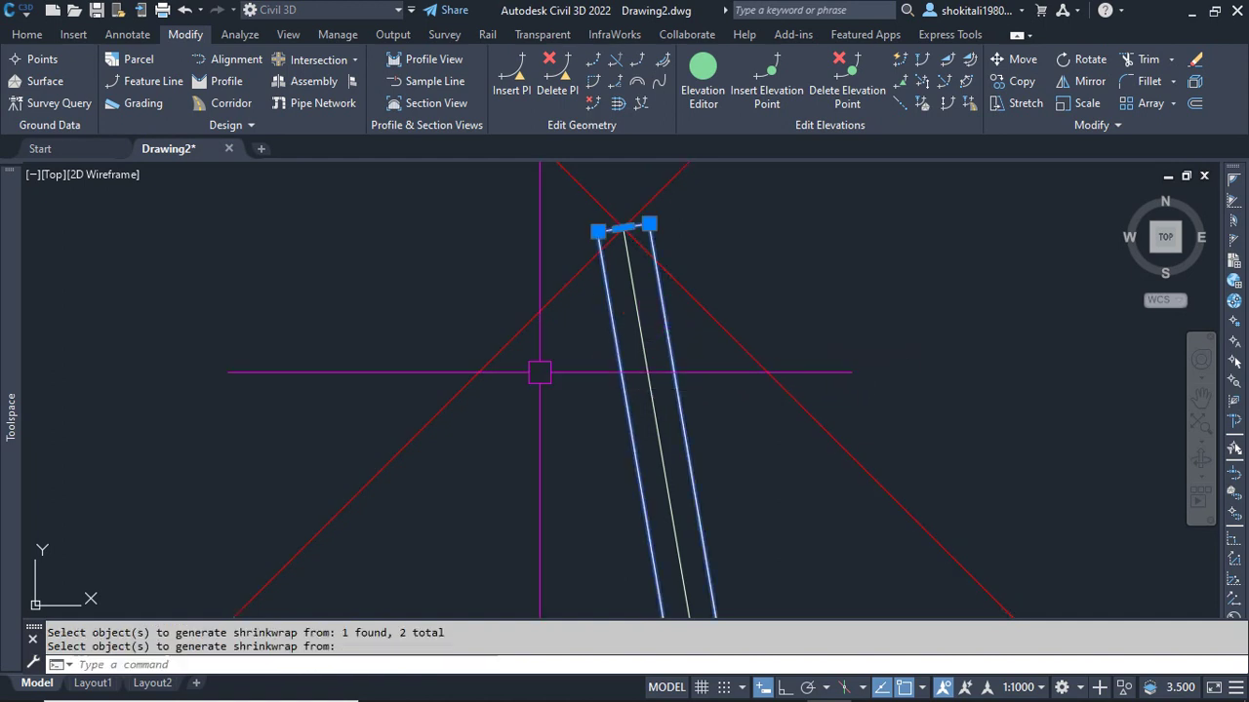
{"action": "scroll", "coordinate": [602, 223], "scroll_direction": "up", "scroll_amount": 5}
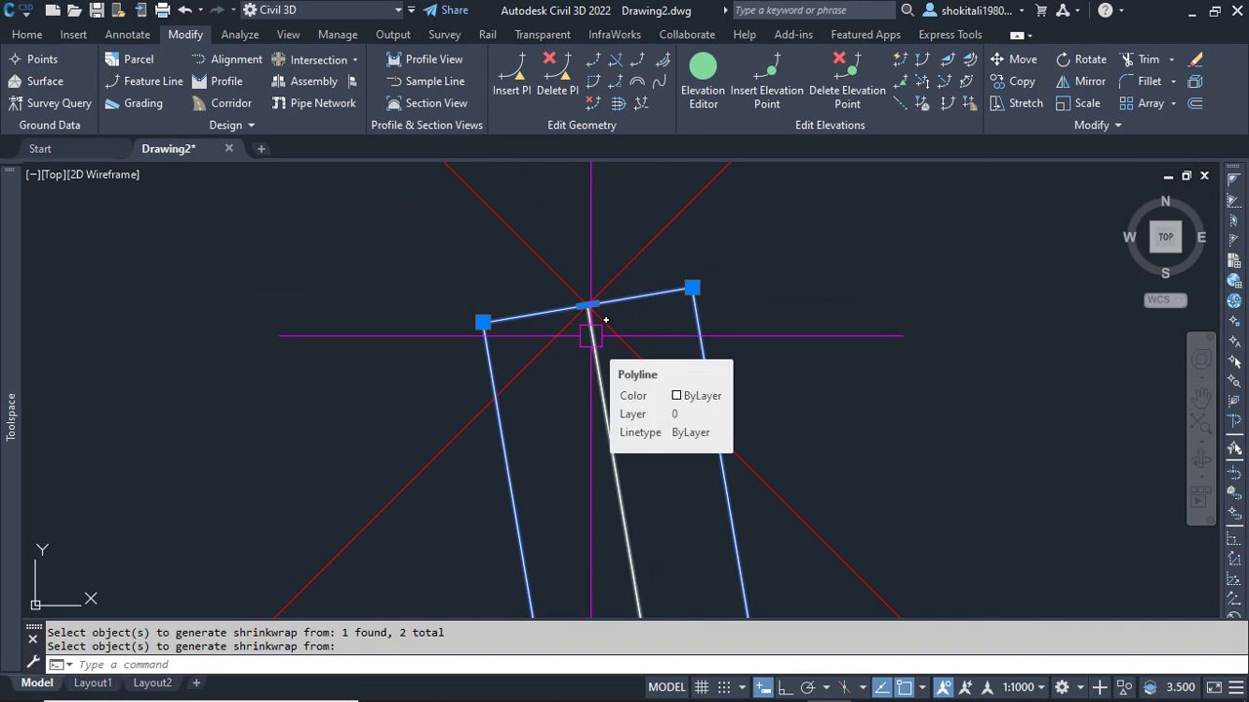
{"action": "key", "text": "Escape"}
{"action": "key", "text": "Escape"}
Step: Send the shrinkwrap outline and the centre polyline to the back of the display order, and clear the selection
{"action": "scroll", "coordinate": [610, 361], "scroll_direction": "down", "scroll_amount": 3}
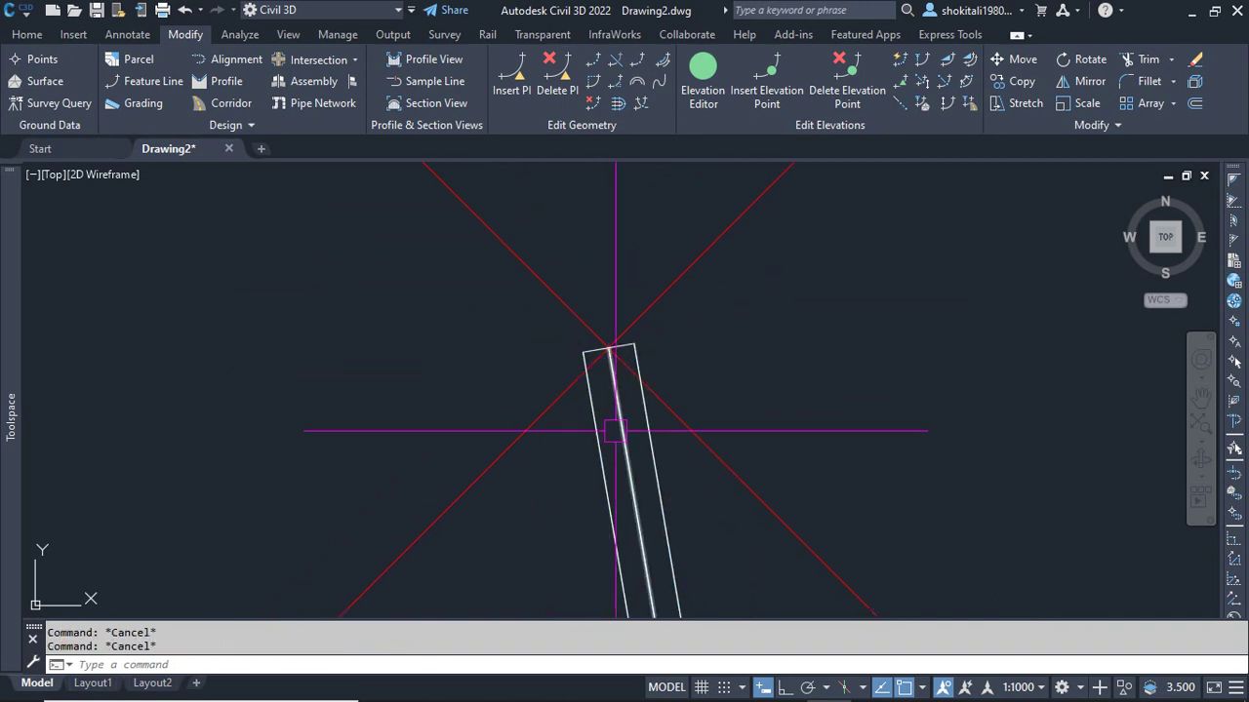
{"action": "scroll", "coordinate": [613, 430], "scroll_direction": "up", "scroll_amount": 4}
{"action": "left_click", "coordinate": [674, 366]}
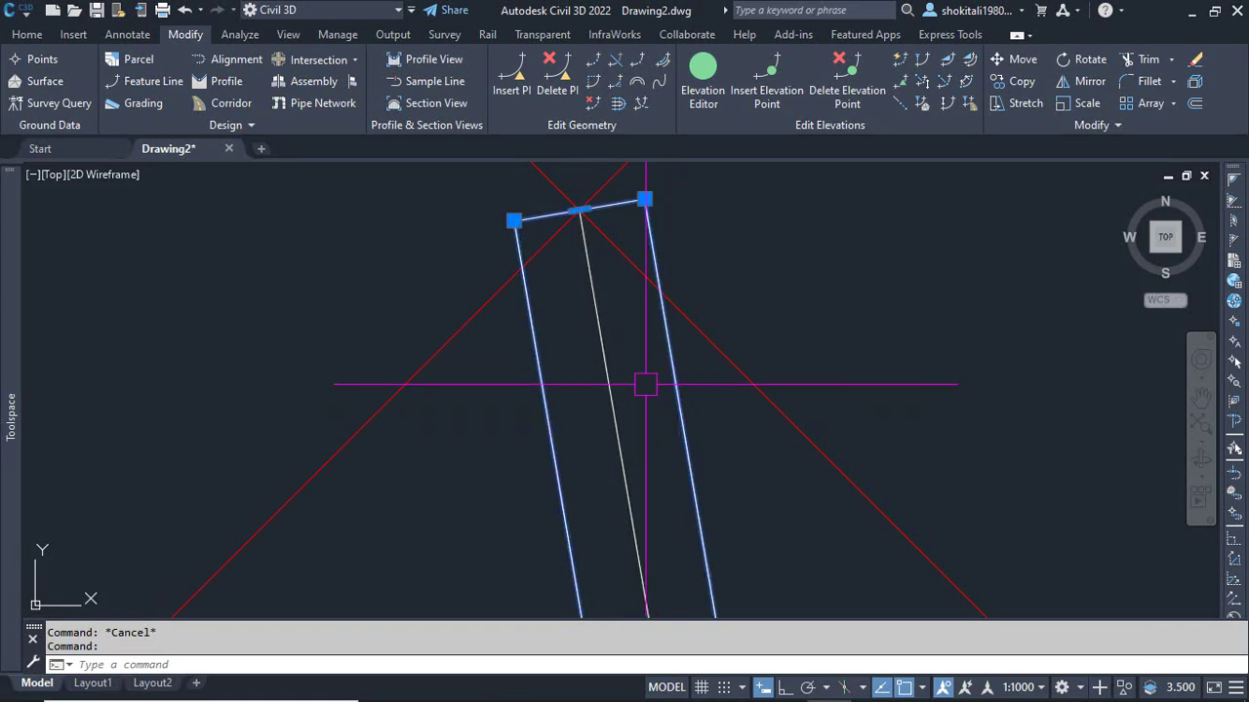
{"action": "left_click", "coordinate": [607, 370]}
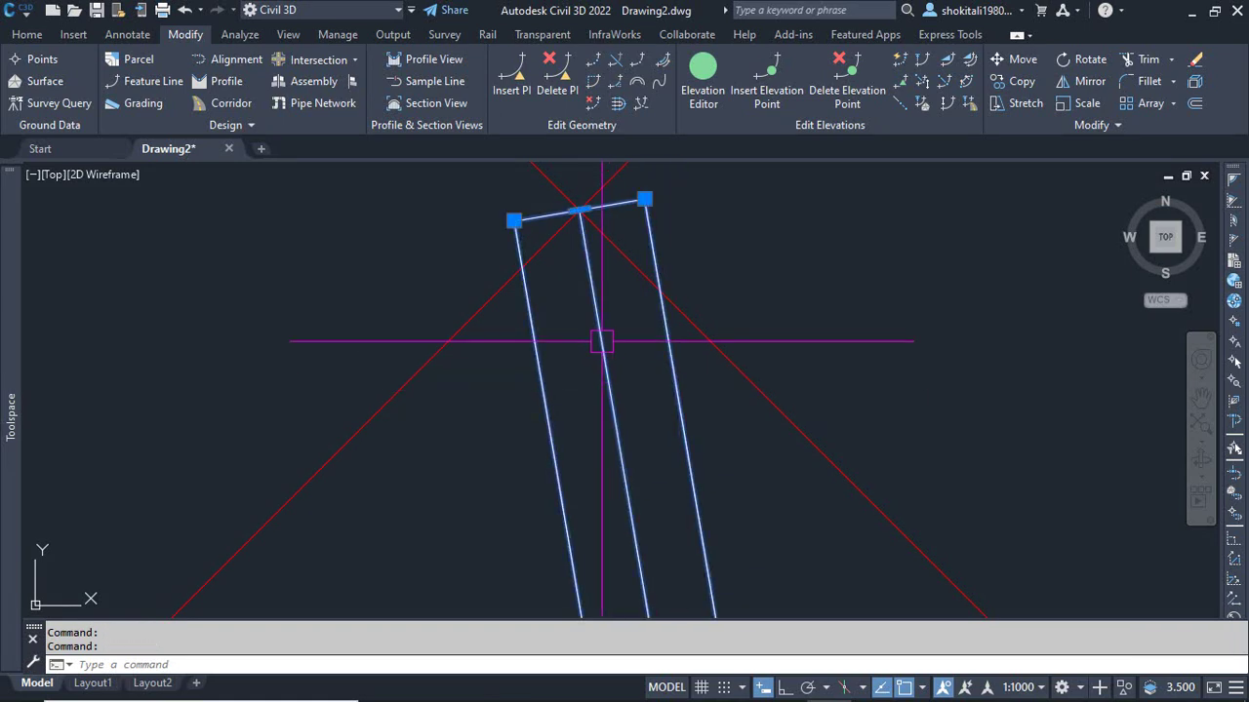
{"action": "right_click", "coordinate": [755, 275]}
{"action": "mouse_move", "coordinate": [821, 389]}
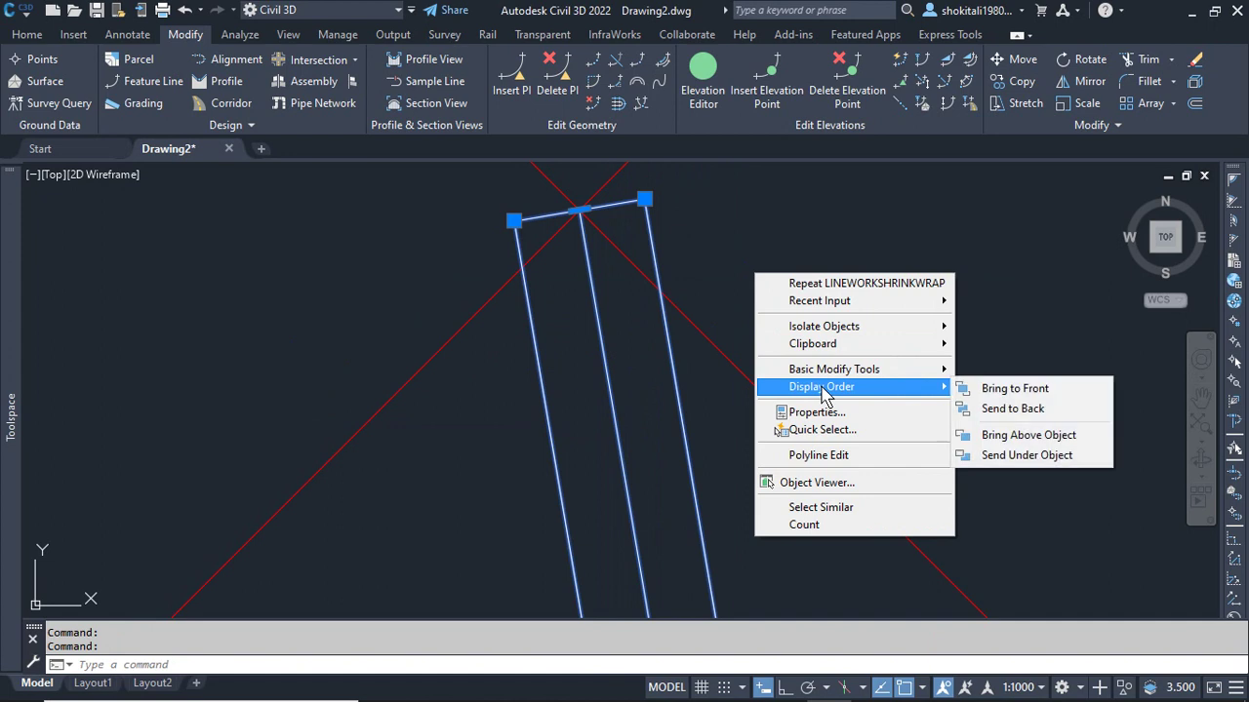
{"action": "left_click", "coordinate": [1025, 411]}
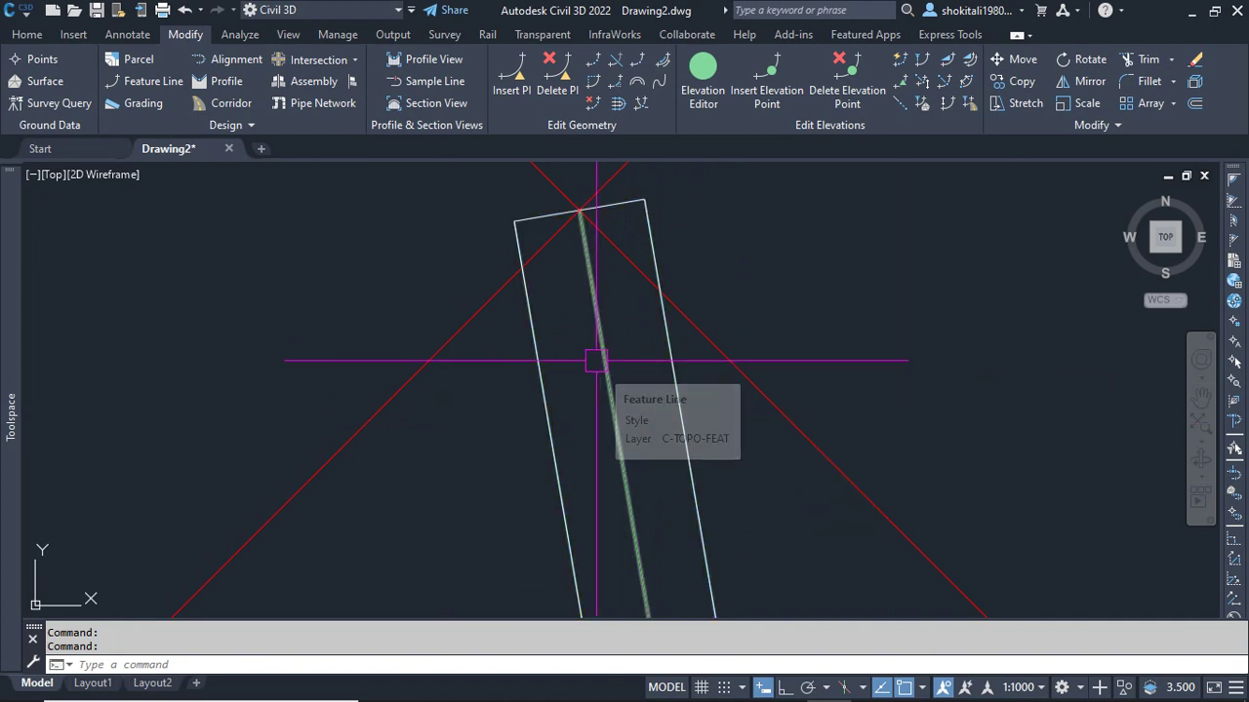
{"action": "key", "text": "Escape"}
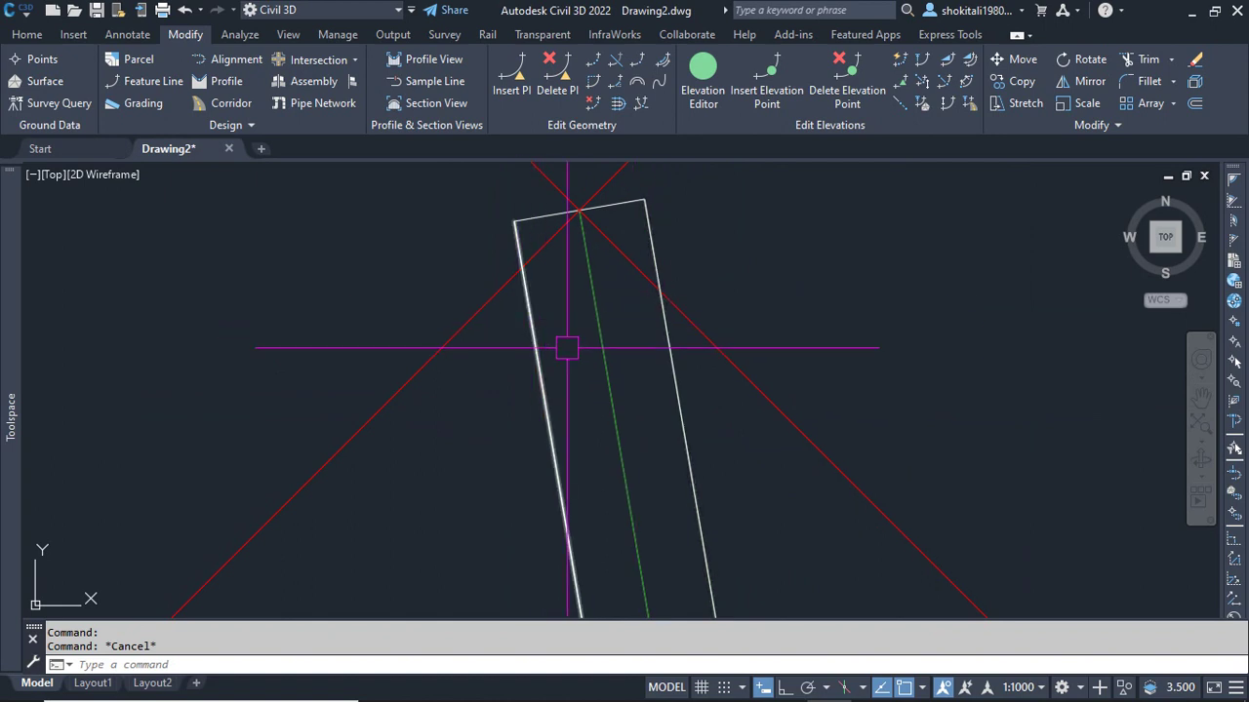
Step: Erase the two offset polylines on either side of the centre line
{"action": "left_click", "coordinate": [668, 343]}
{"action": "left_click", "coordinate": [555, 386]}
{"action": "type", "text": "e"}
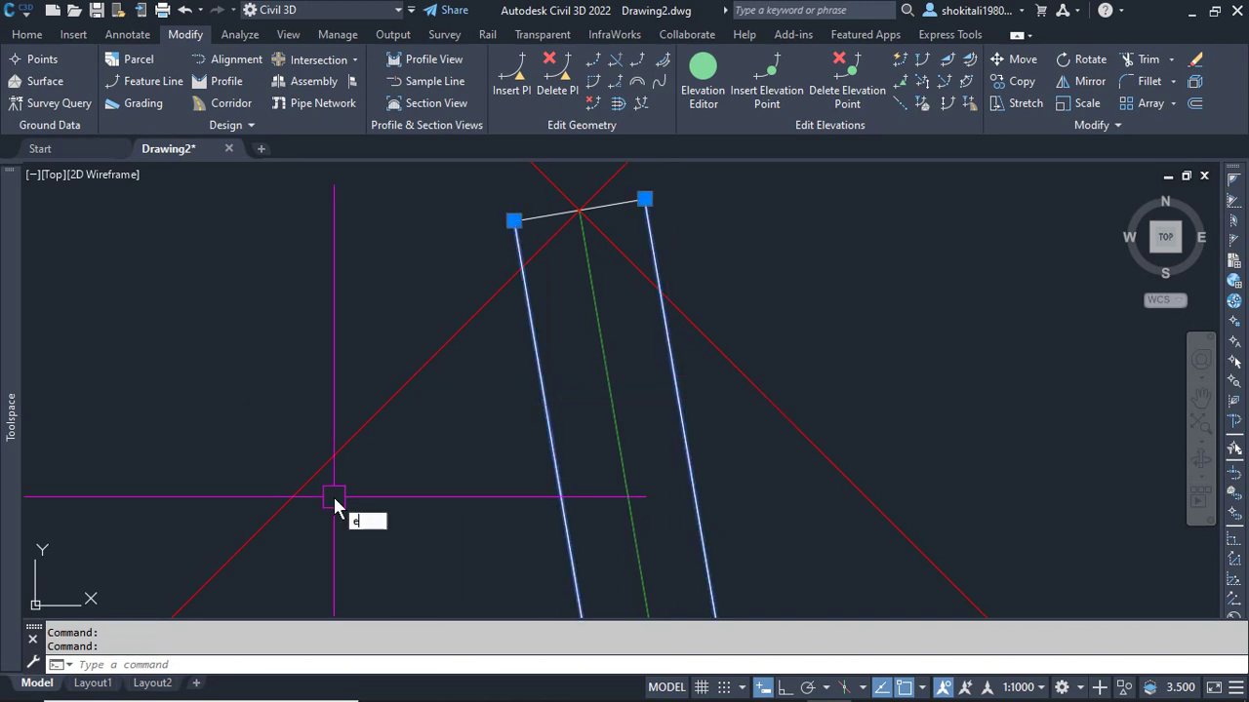
{"action": "key", "text": "Return"}
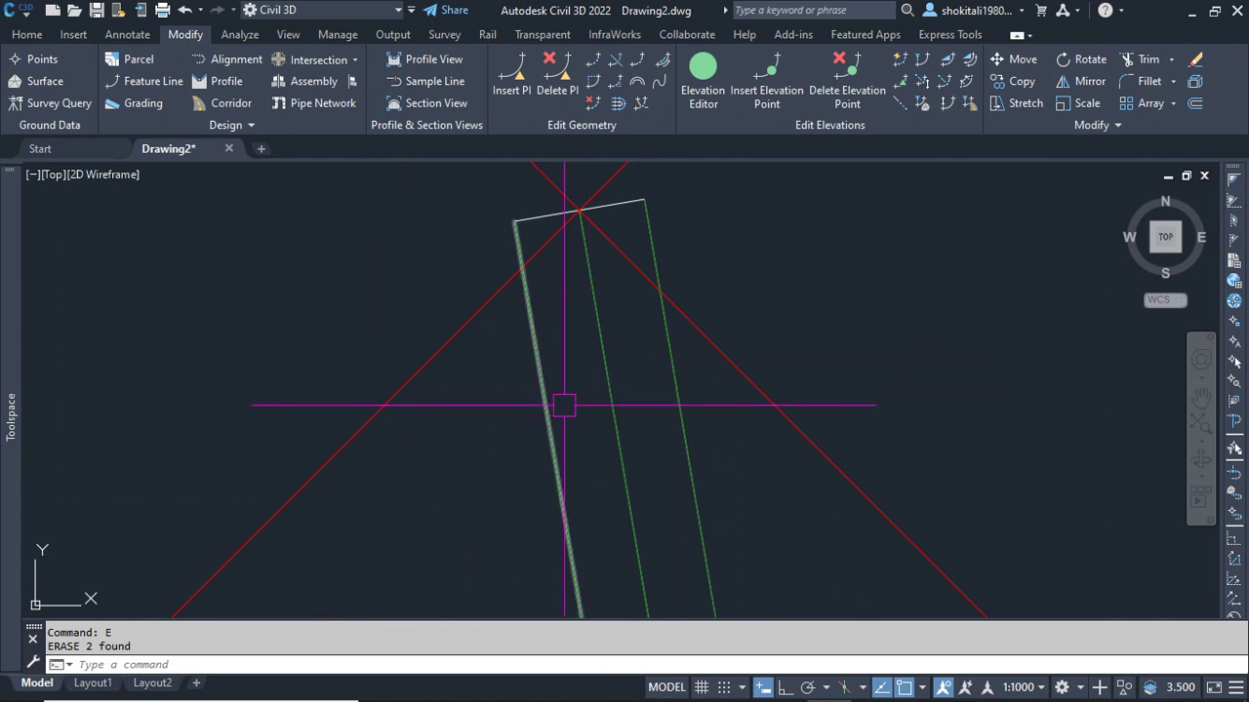
Step: Add the three feature lines as Standard breaklines to a new TIN surface, keeping the default surface name, style and 1.000 m mid-ordinate distance
{"action": "left_click", "coordinate": [687, 394]}
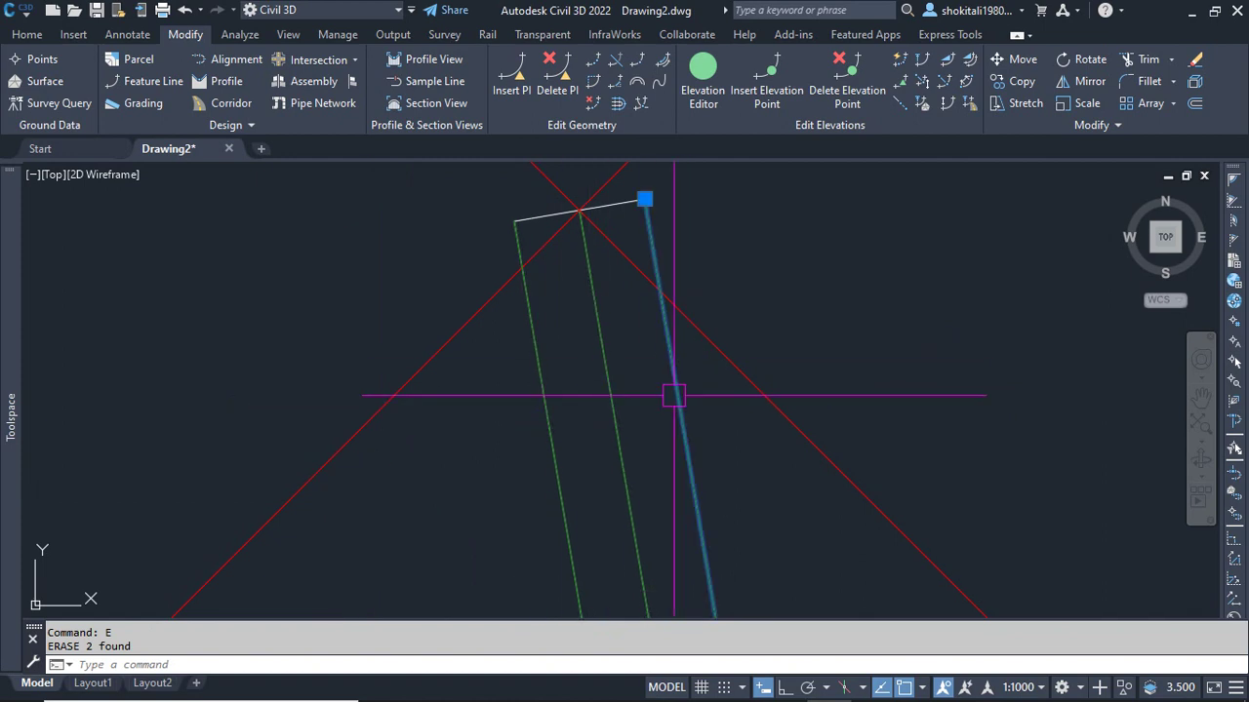
{"action": "left_click", "coordinate": [605, 409]}
{"action": "left_click", "coordinate": [541, 432]}
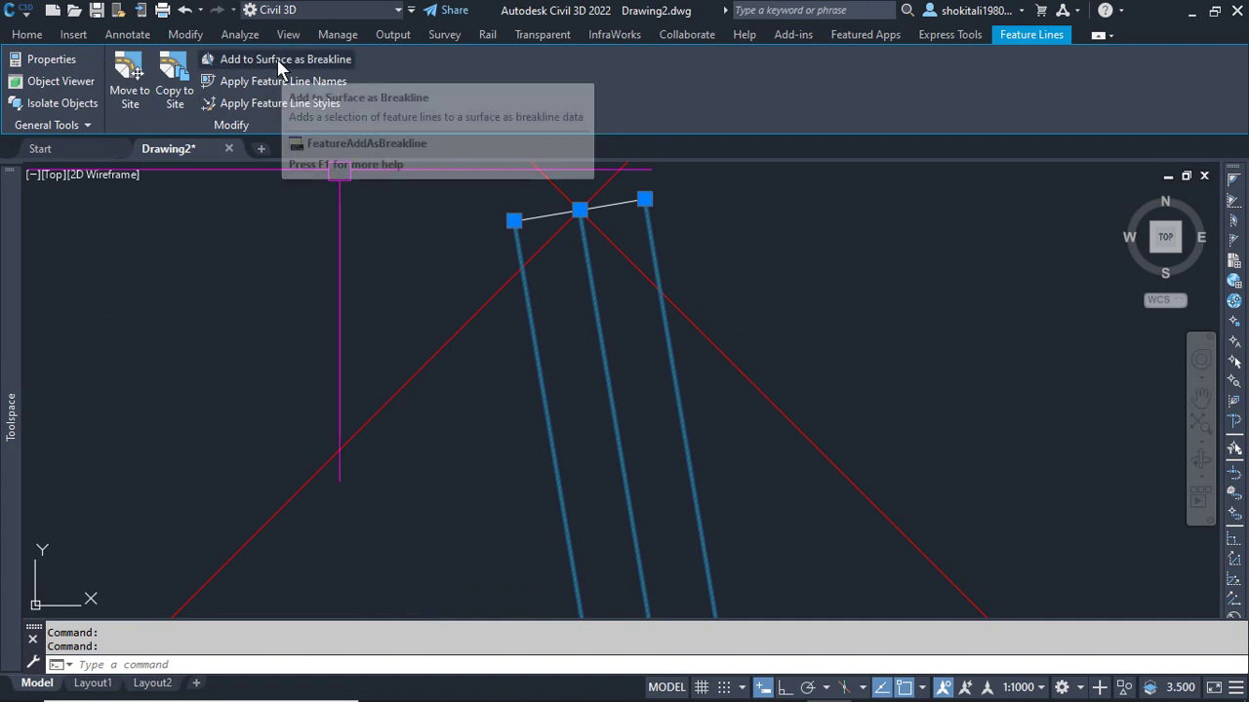
{"action": "mouse_move", "coordinate": [14, 312]}
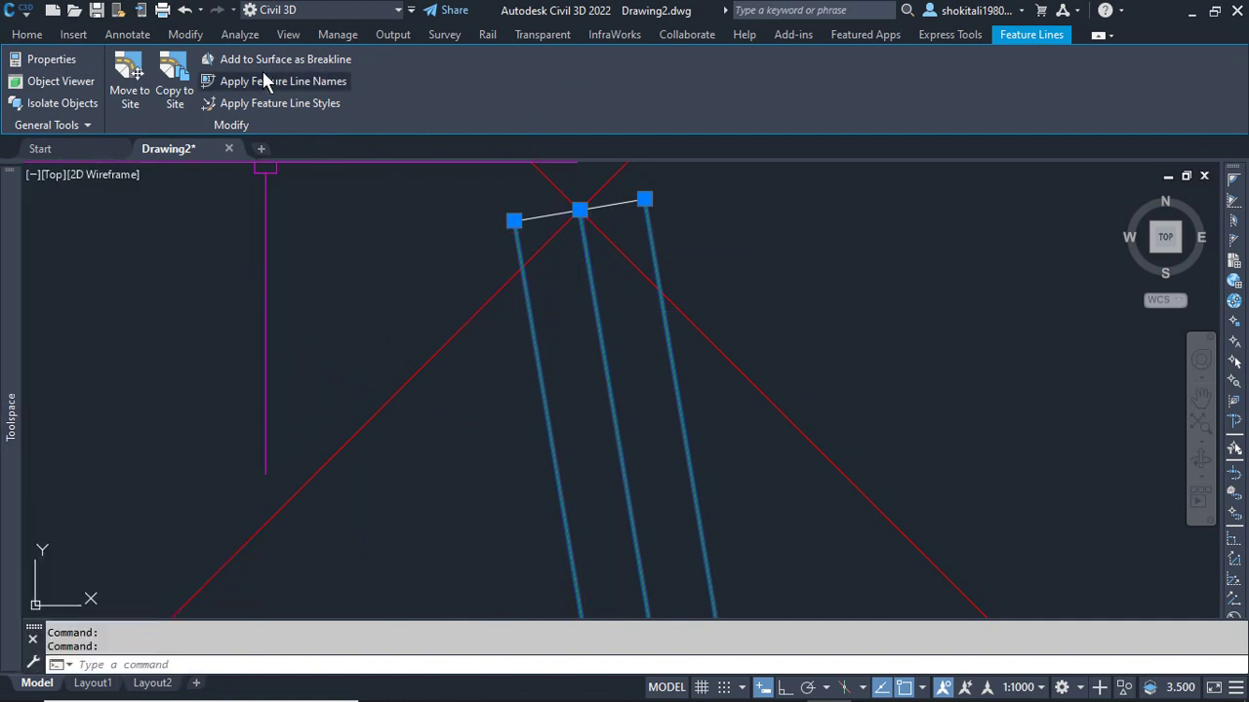
{"action": "left_click", "coordinate": [268, 60]}
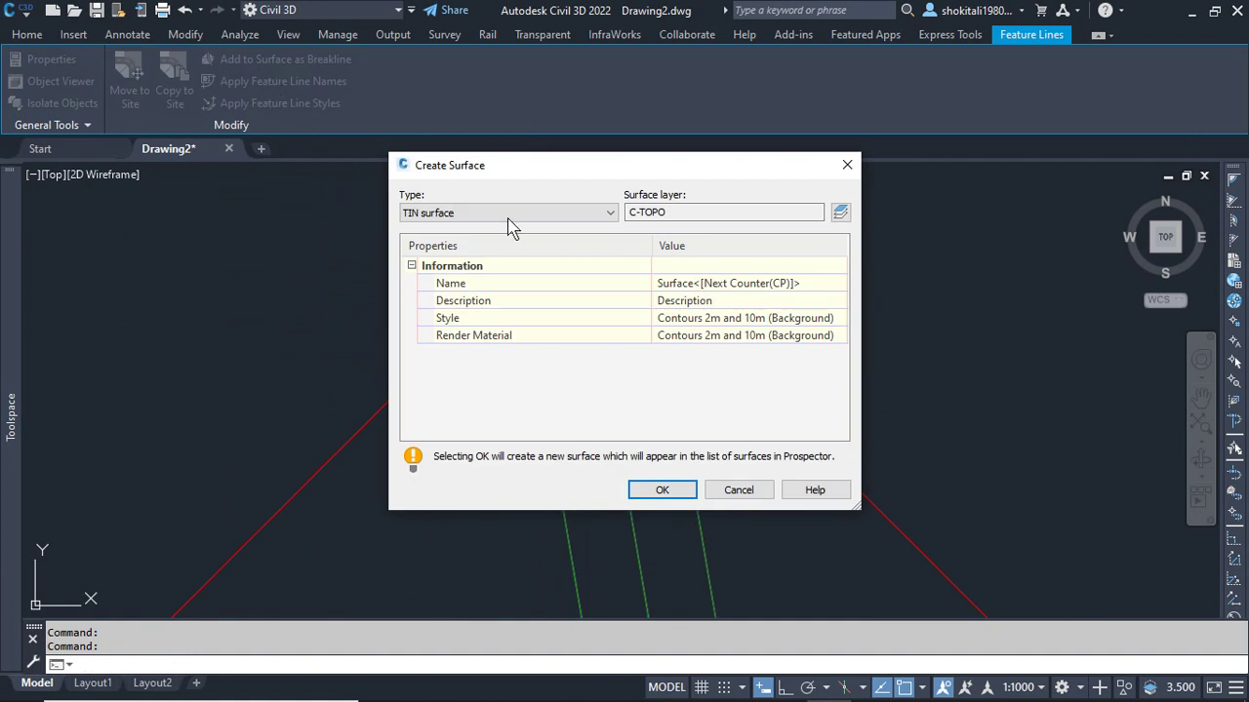
{"action": "left_click", "coordinate": [810, 283]}
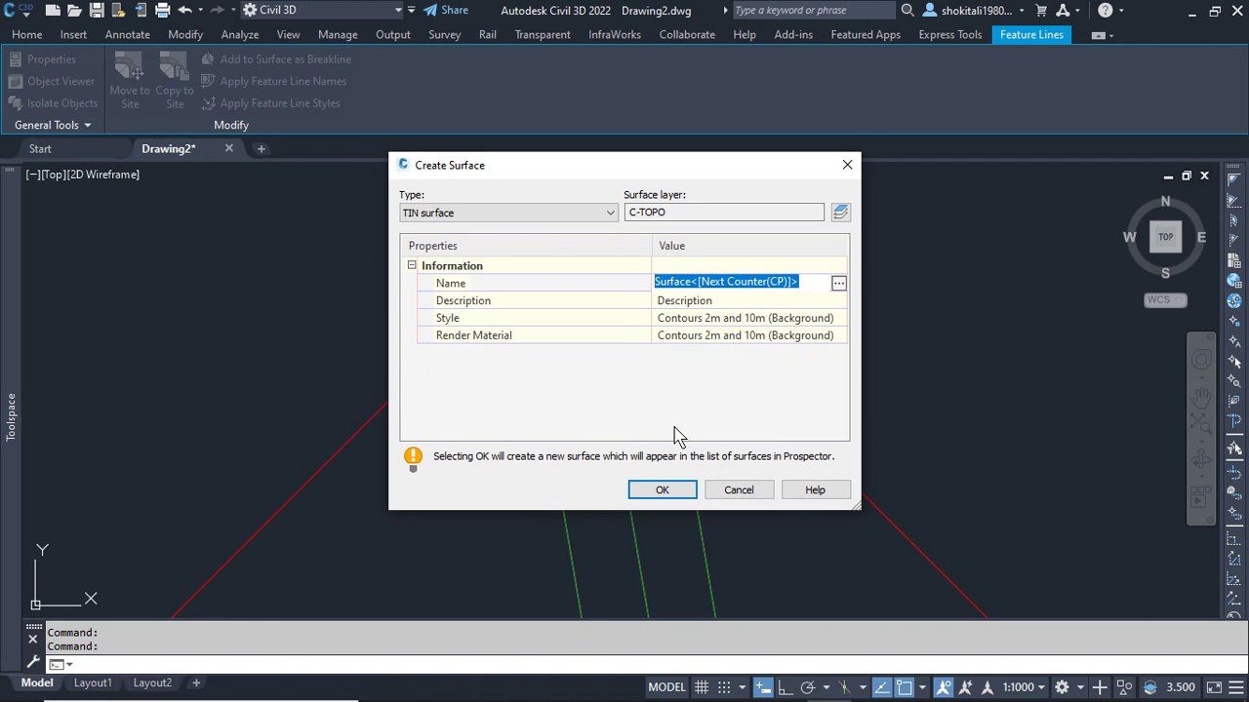
{"action": "left_click", "coordinate": [663, 492]}
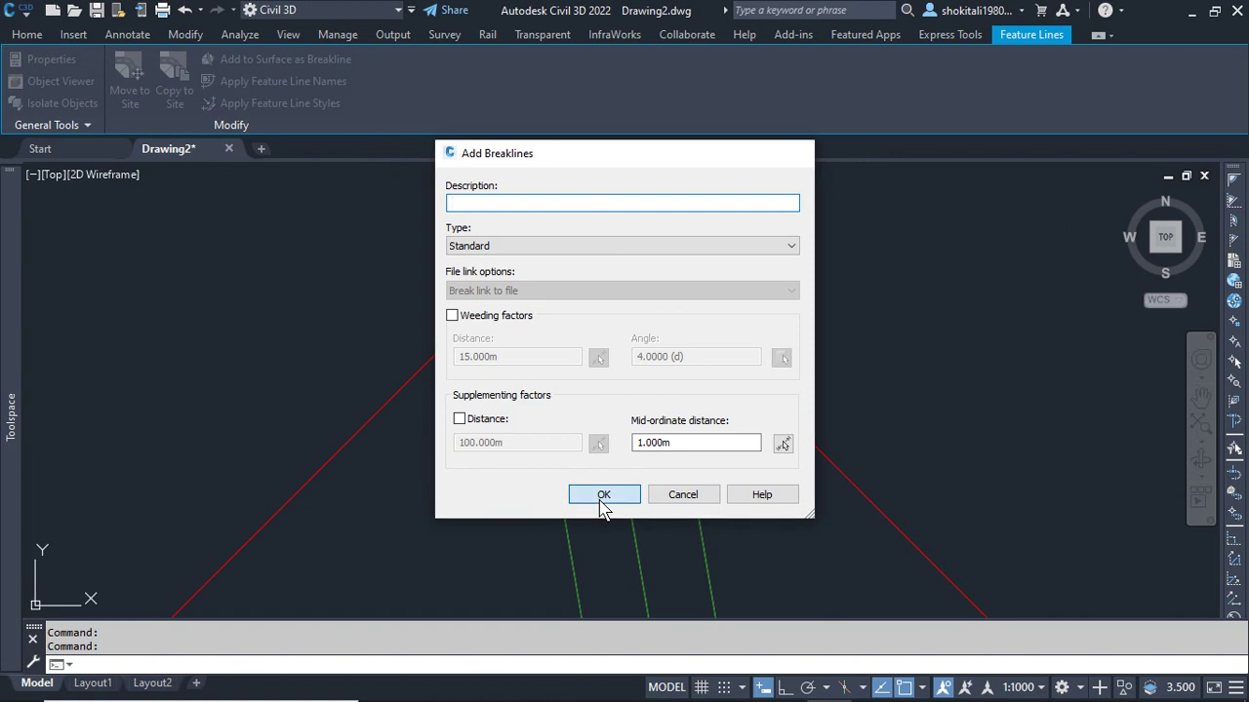
{"action": "left_click", "coordinate": [602, 495]}
{"action": "left_click", "coordinate": [593, 381]}
Step: Clear the feature line selection and examine the new surface's contours and border along the whole route and close up at point 1
{"action": "scroll", "coordinate": [607, 386], "scroll_direction": "up", "scroll_amount": 5}
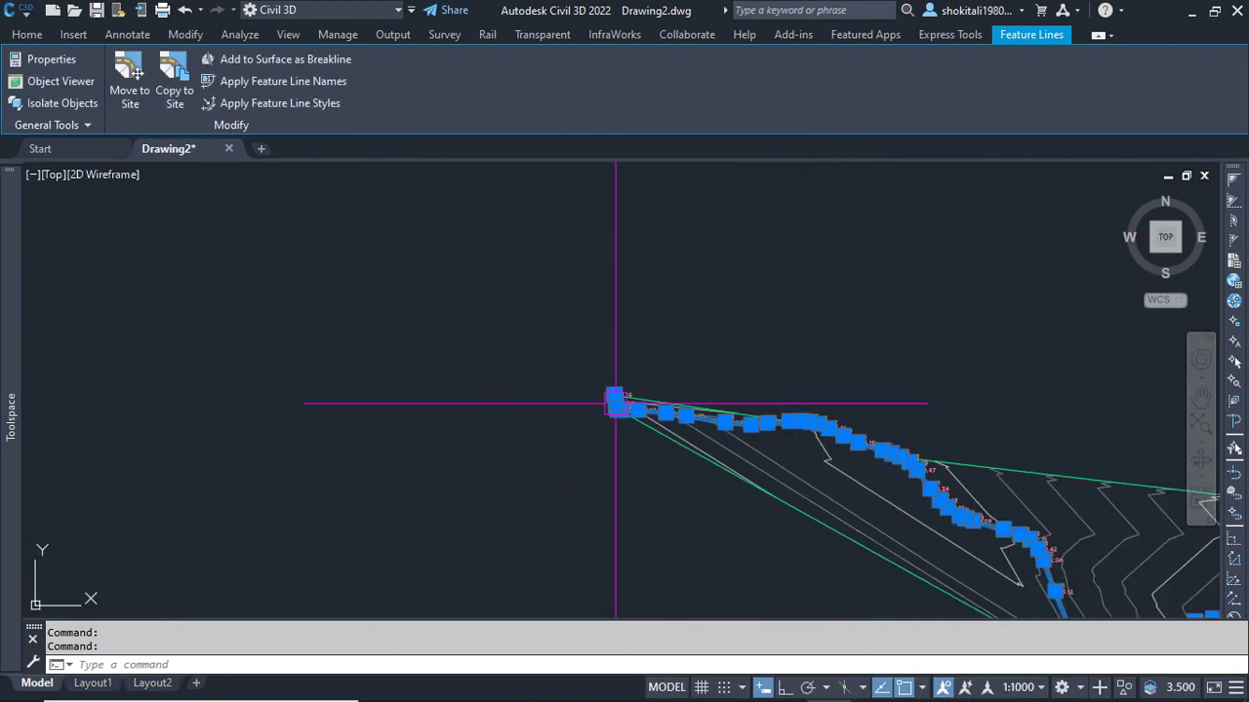
{"action": "scroll", "coordinate": [615, 403], "scroll_direction": "down", "scroll_amount": 5}
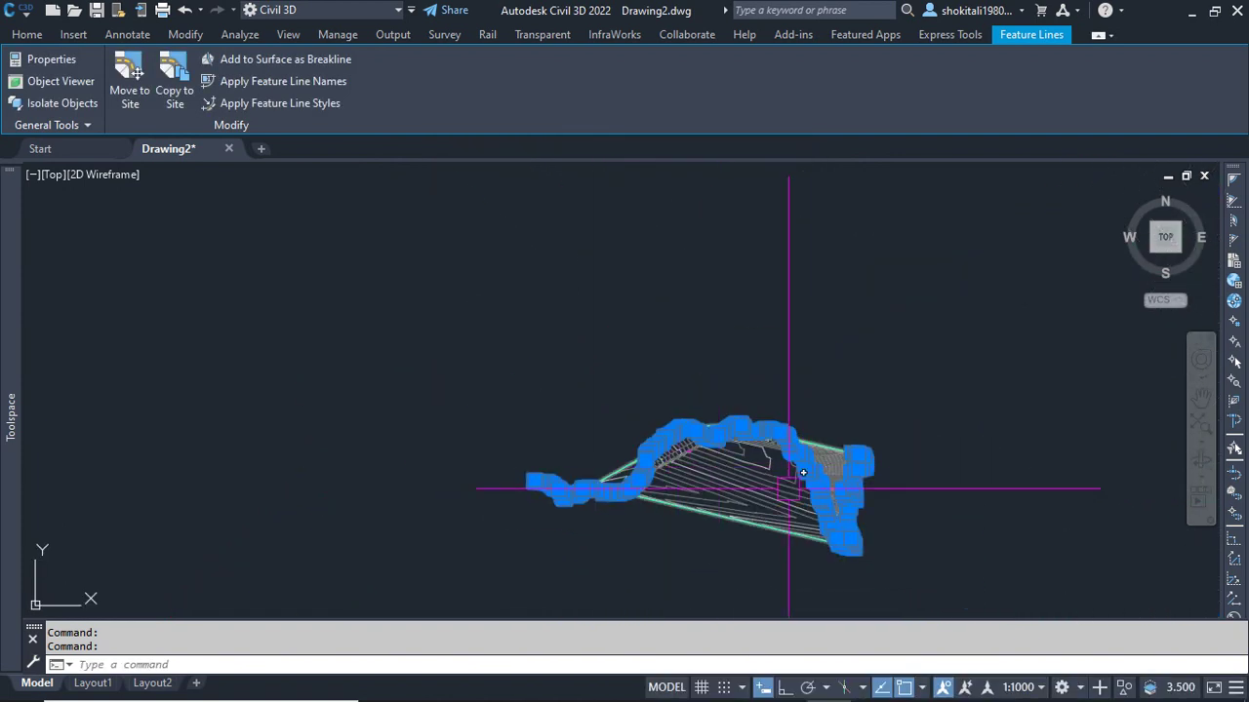
{"action": "scroll", "coordinate": [788, 488], "scroll_direction": "up", "scroll_amount": 5}
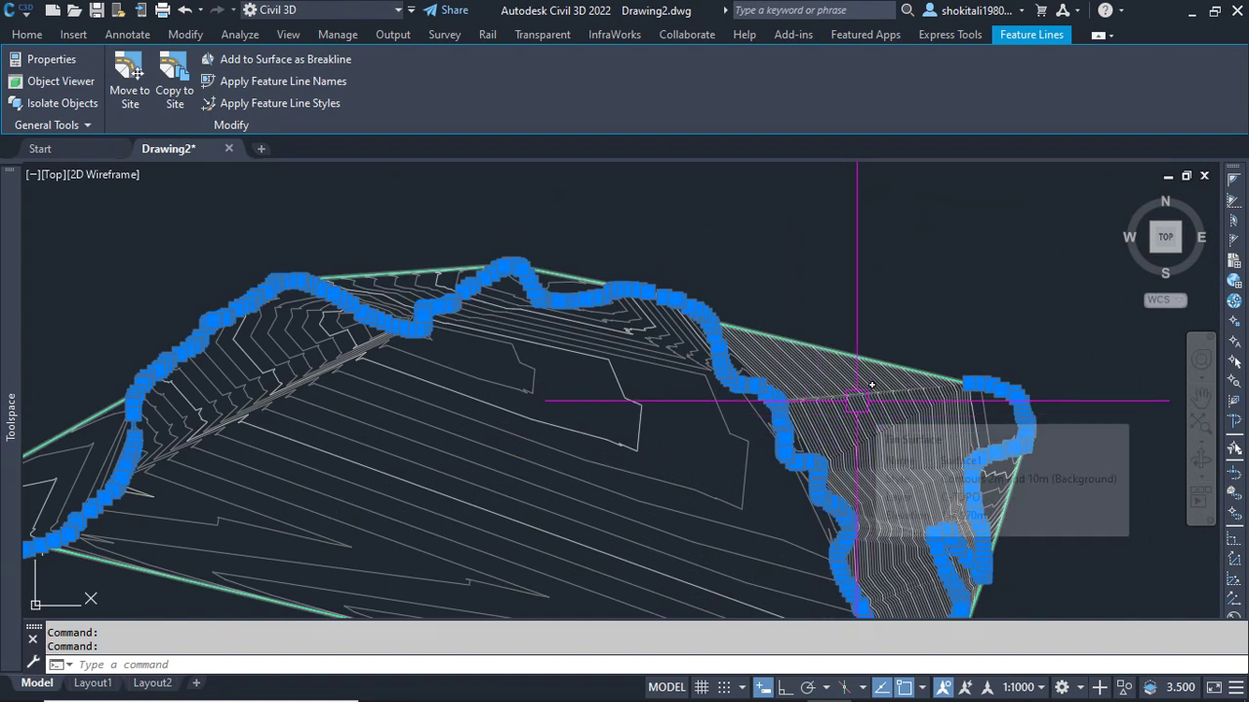
{"action": "key", "text": "Escape"}
{"action": "key", "text": "Escape"}
{"action": "scroll", "coordinate": [527, 308], "scroll_direction": "up", "scroll_amount": 8}
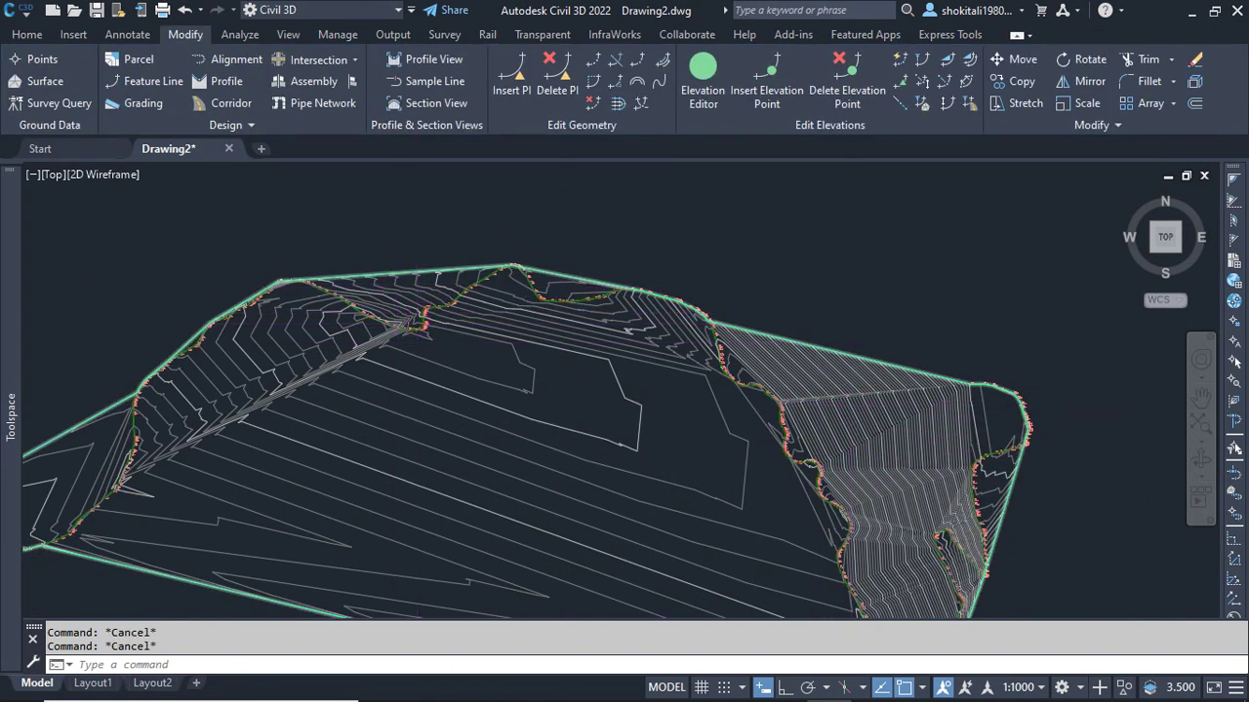
{"action": "scroll", "coordinate": [469, 277], "scroll_direction": "down", "scroll_amount": 8}
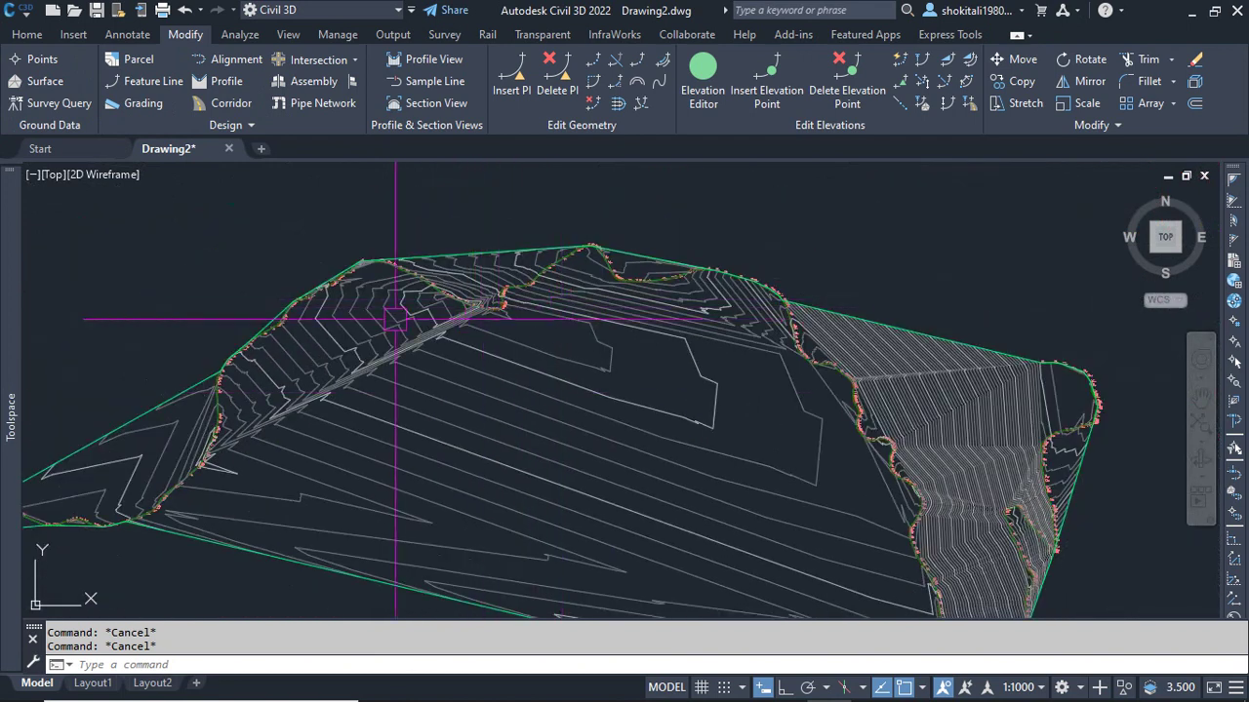
{"action": "scroll", "coordinate": [429, 322], "scroll_direction": "down", "scroll_amount": 6}
{"action": "middle_click_drag", "start_coordinate": [300, 361], "coordinate": [518, 371]}
{"action": "scroll", "coordinate": [507, 342], "scroll_direction": "up", "scroll_amount": 10}
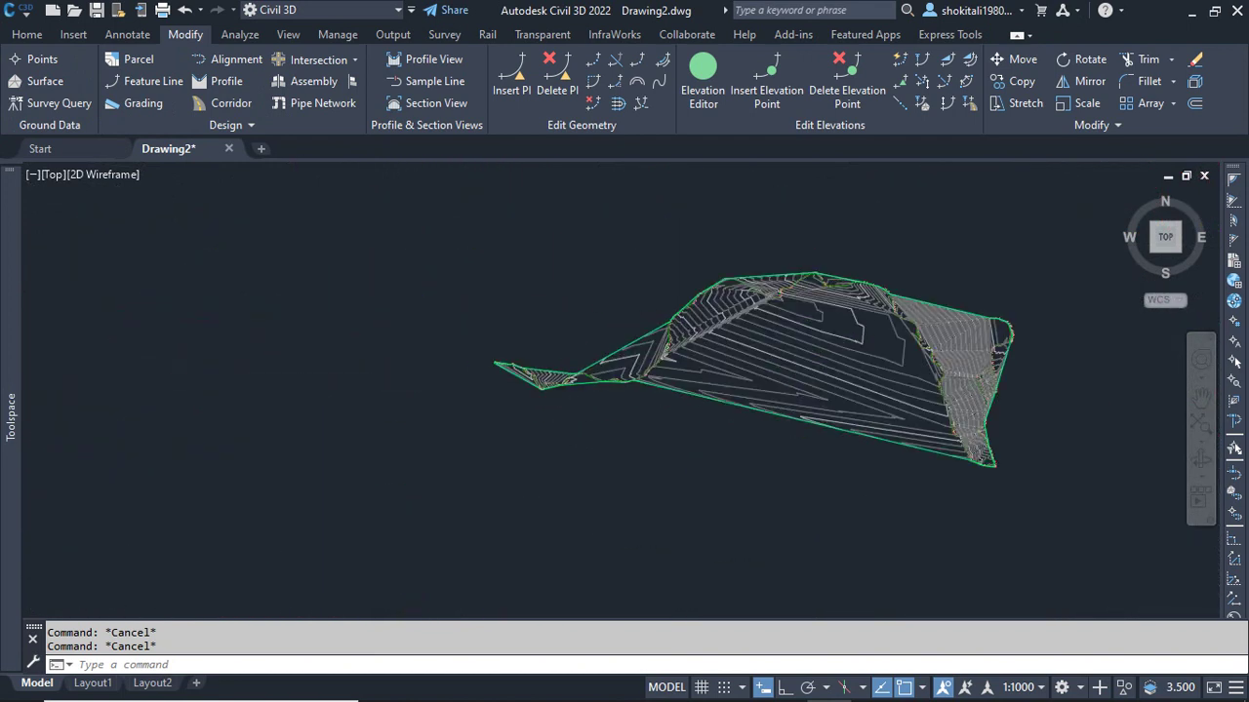
{"action": "scroll", "coordinate": [459, 298], "scroll_direction": "up", "scroll_amount": 3}
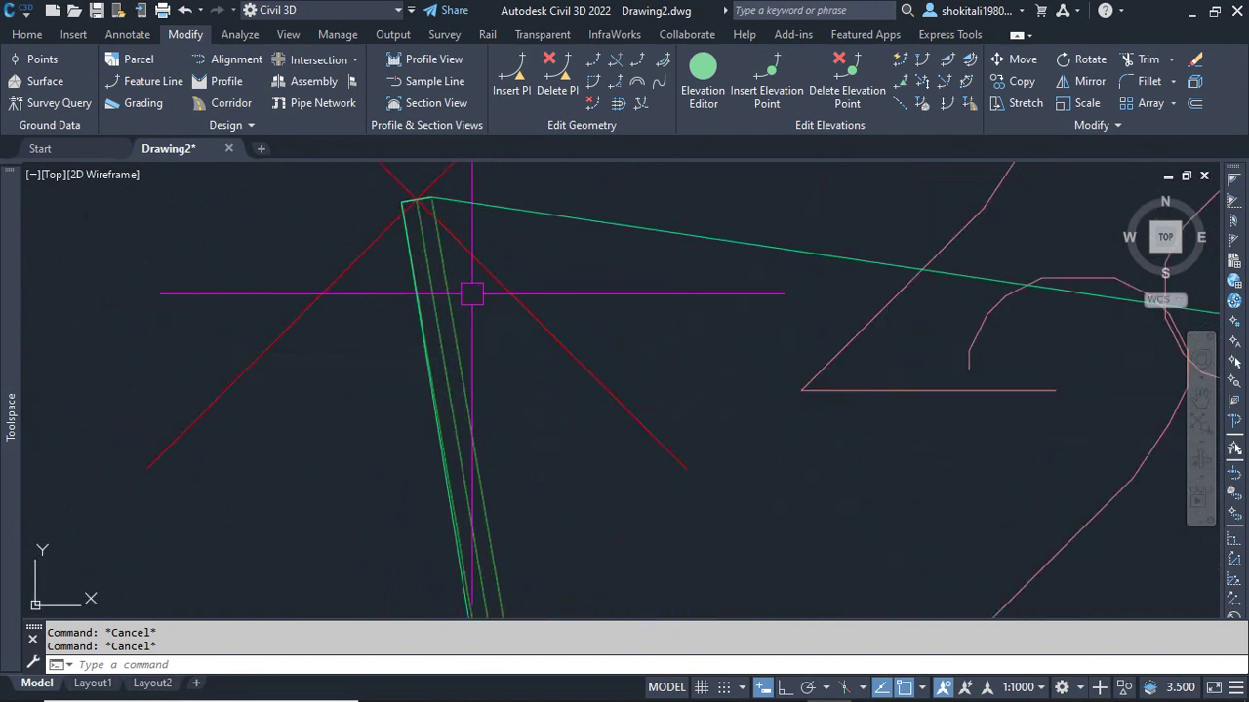
Step: Add the shrinkwrap outline to Surface1 as an Outer boundary with non-destructive breakline on and a 1.000 m mid-ordinate distance
{"action": "mouse_move", "coordinate": [8, 388]}
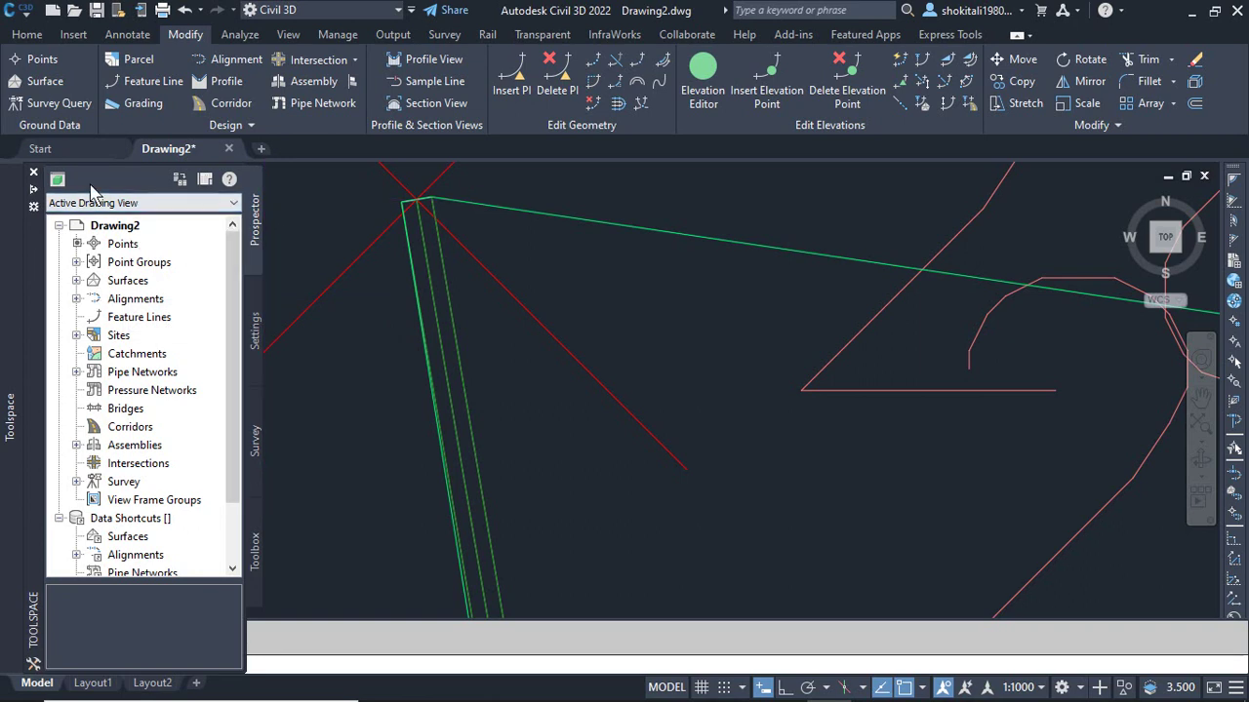
{"action": "left_click", "coordinate": [77, 281]}
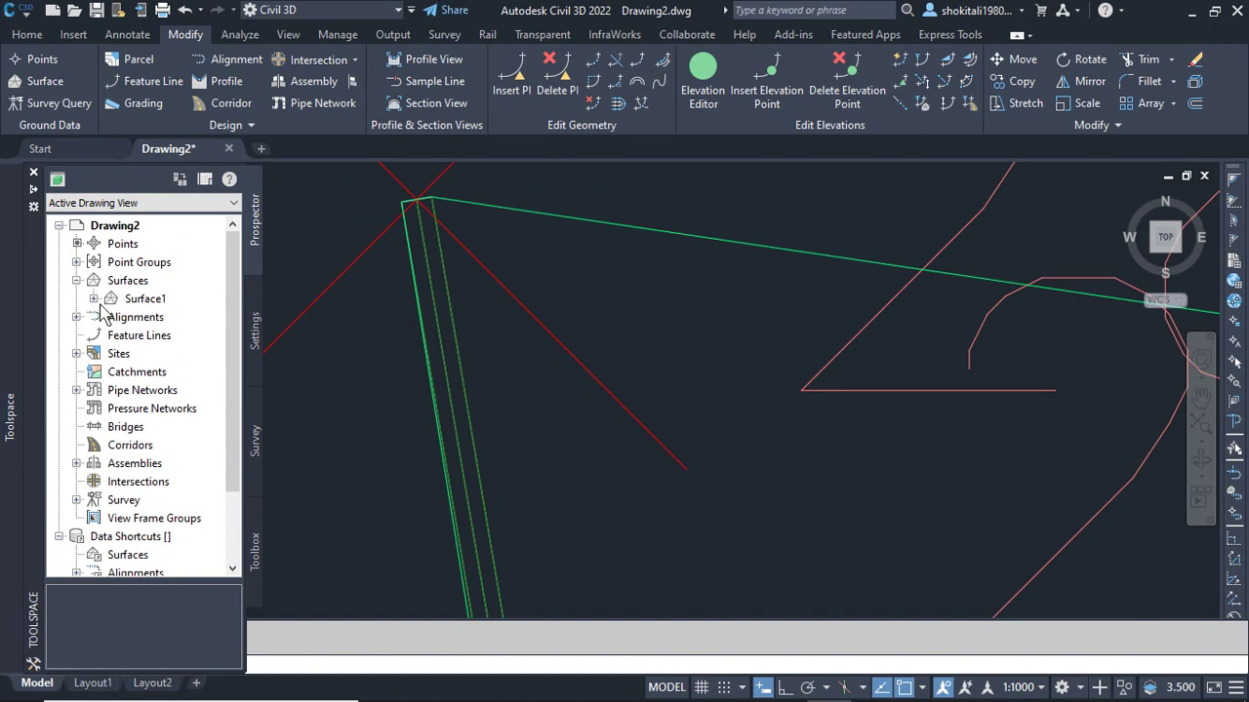
{"action": "left_click", "coordinate": [94, 298]}
{"action": "left_click", "coordinate": [112, 354]}
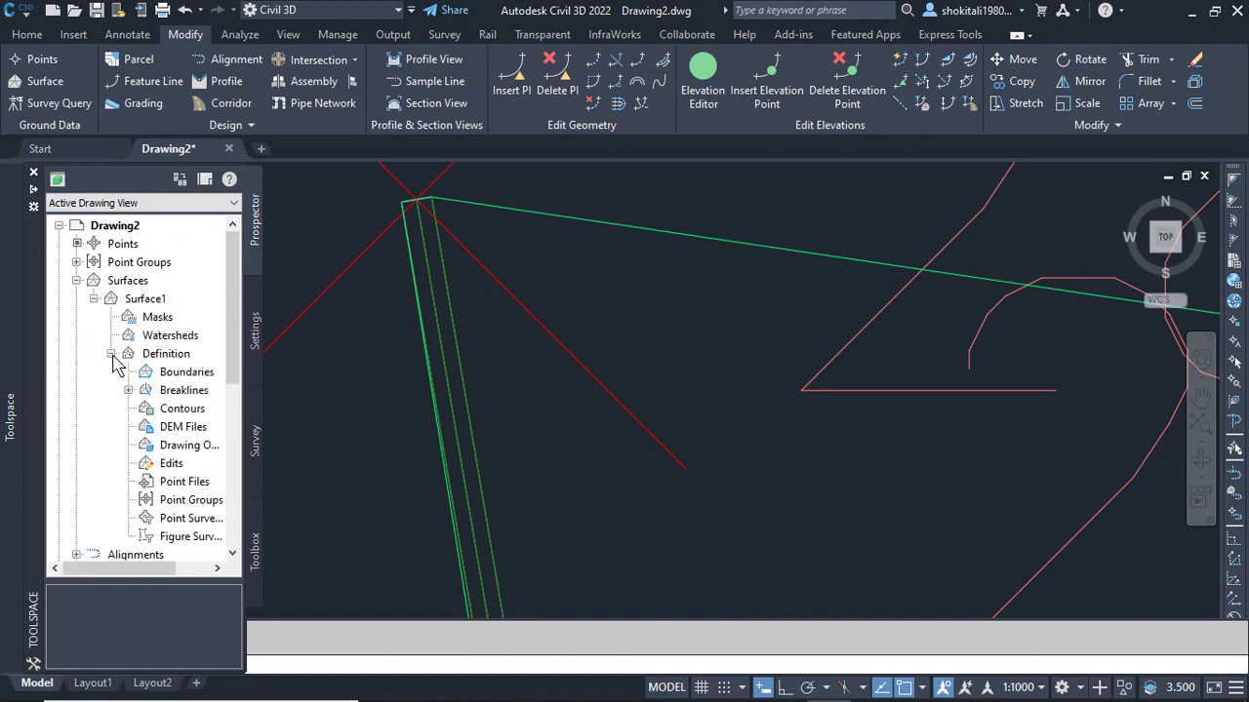
{"action": "right_click", "coordinate": [181, 381]}
{"action": "left_click", "coordinate": [228, 385]}
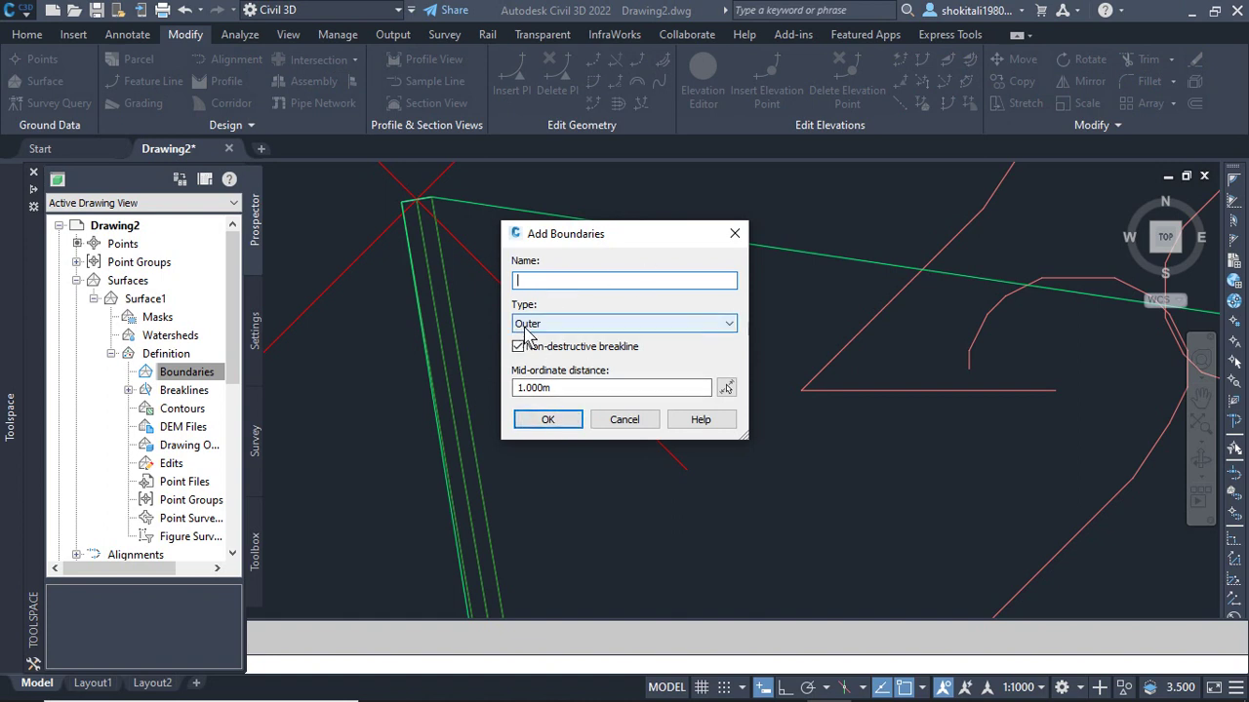
{"action": "left_click", "coordinate": [547, 419]}
{"action": "scroll", "coordinate": [410, 211], "scroll_direction": "up", "scroll_amount": 3}
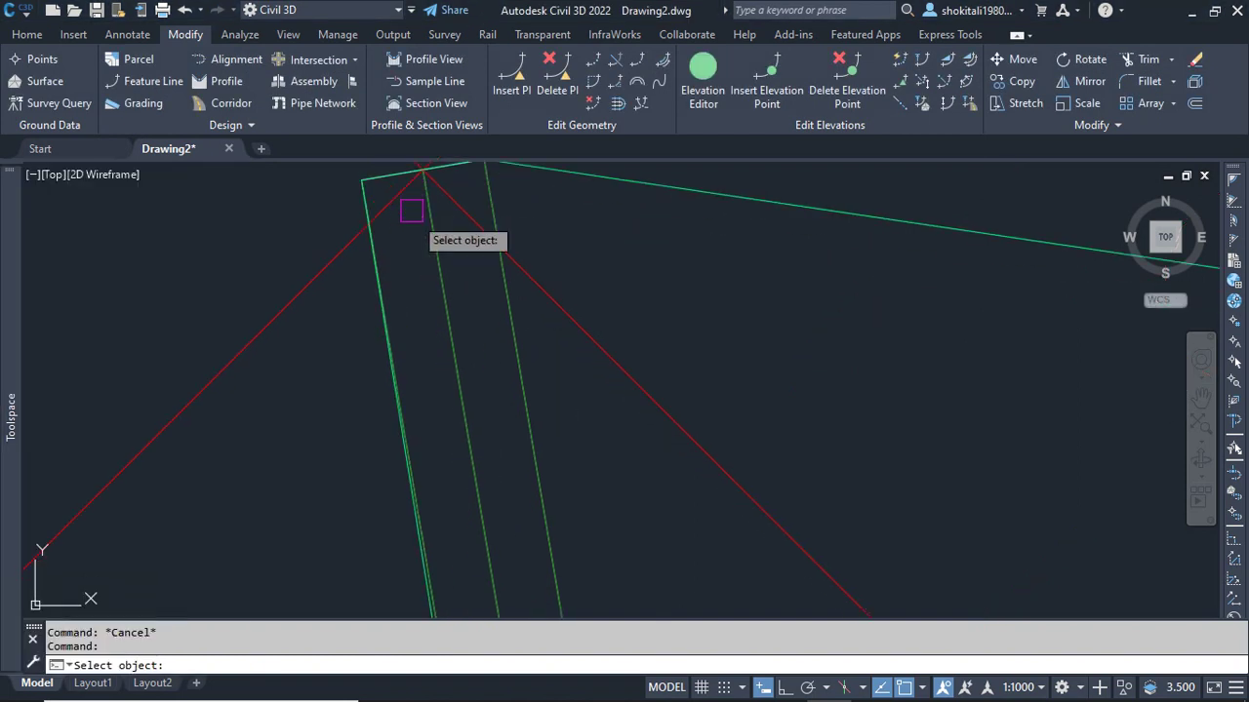
{"action": "scroll", "coordinate": [411, 211], "scroll_direction": "up", "scroll_amount": 5}
{"action": "middle_click_drag", "start_coordinate": [390, 185], "coordinate": [413, 282]}
{"action": "left_click", "coordinate": [413, 283]}
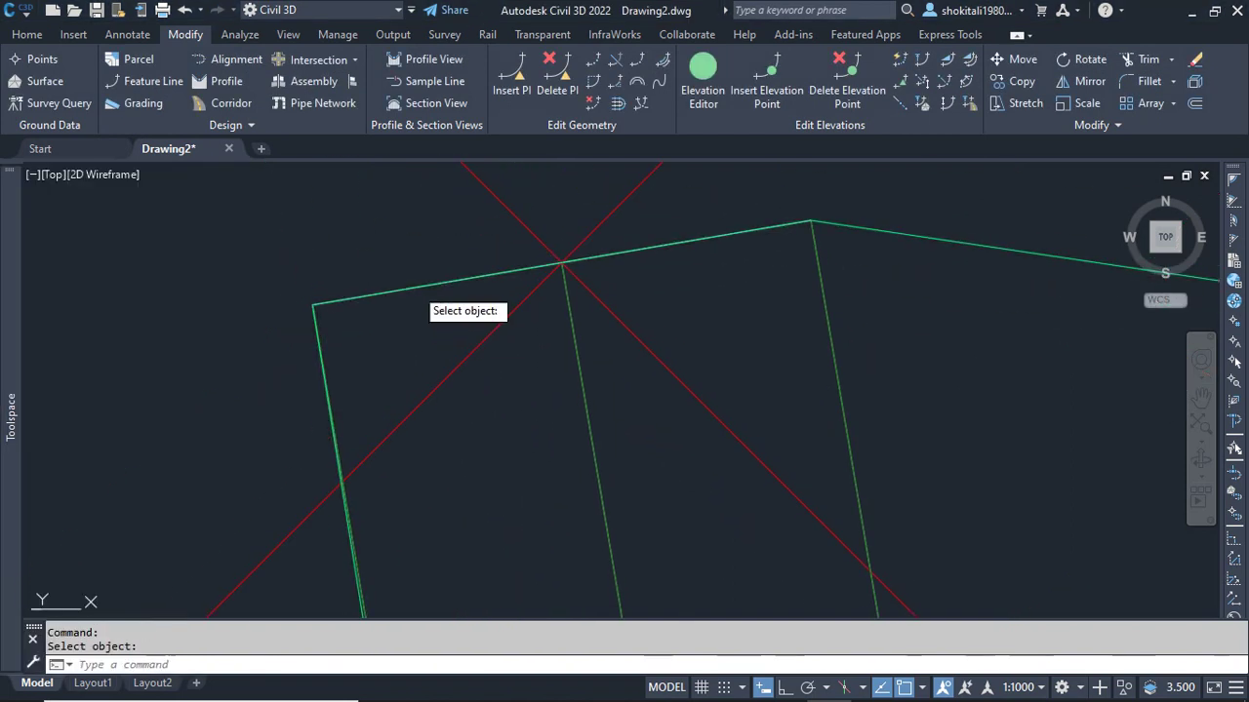
Step: Examine the bounded surface along the whole route and close up at its start near point 1
{"action": "scroll", "coordinate": [414, 287], "scroll_direction": "down", "scroll_amount": 20}
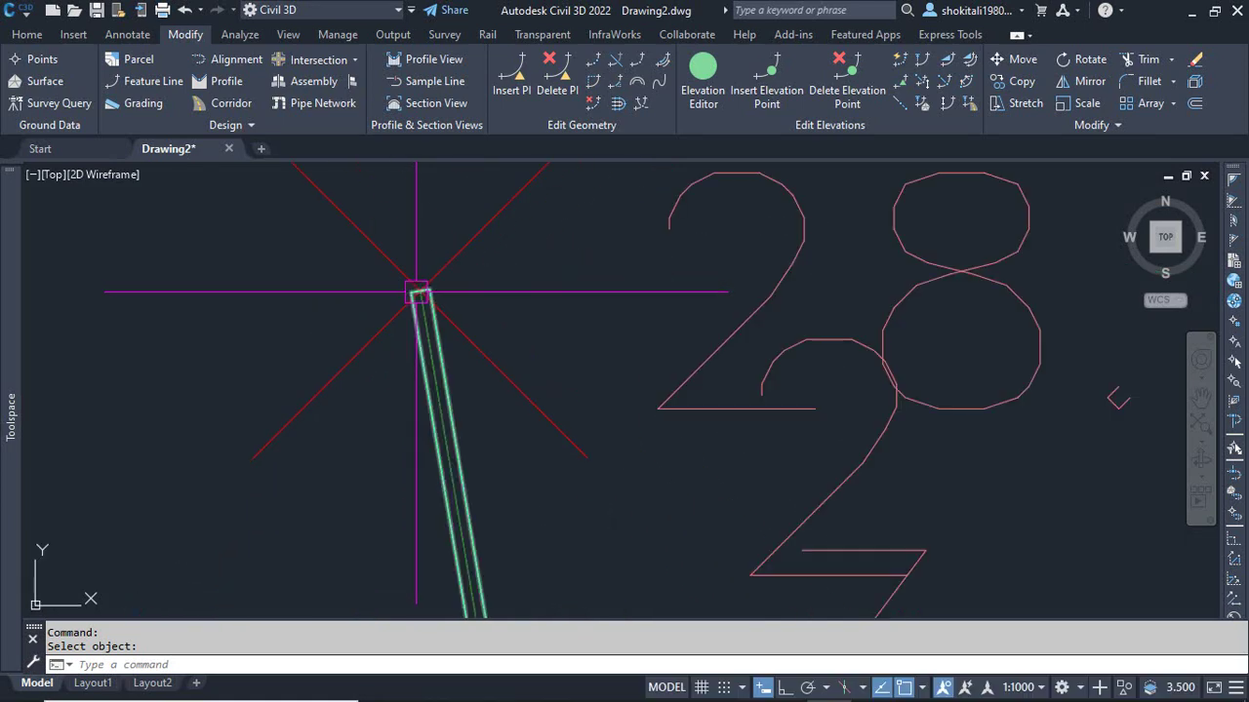
{"action": "middle_click_drag", "start_coordinate": [836, 248], "coordinate": [745, 395]}
{"action": "scroll", "coordinate": [738, 396], "scroll_direction": "down", "scroll_amount": 2}
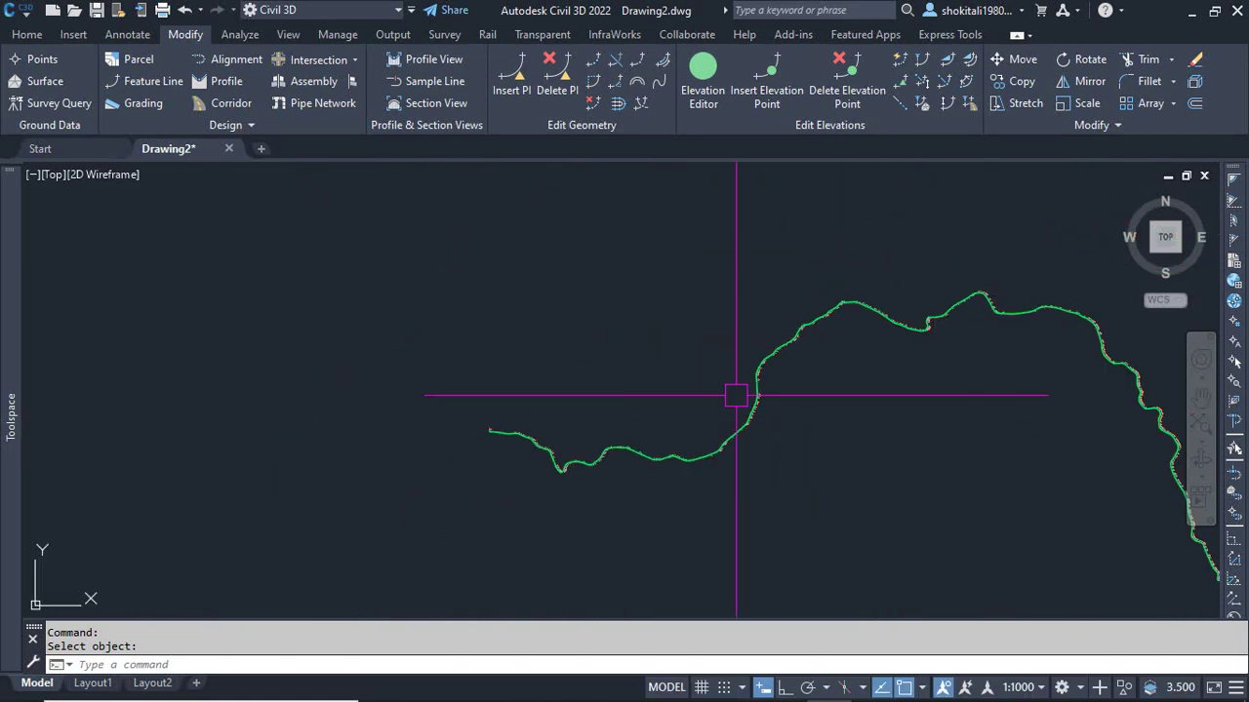
{"action": "middle_click_drag", "start_coordinate": [827, 382], "coordinate": [663, 343]}
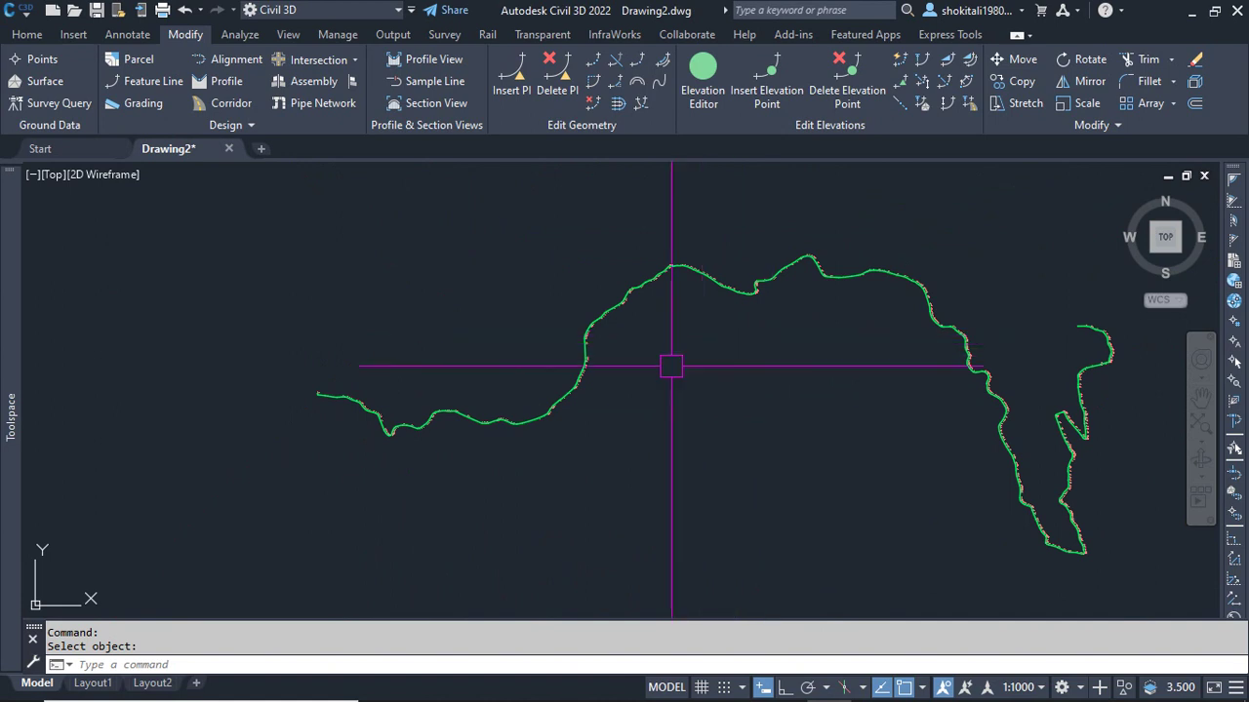
{"action": "scroll", "coordinate": [390, 427], "scroll_direction": "up", "scroll_amount": 8}
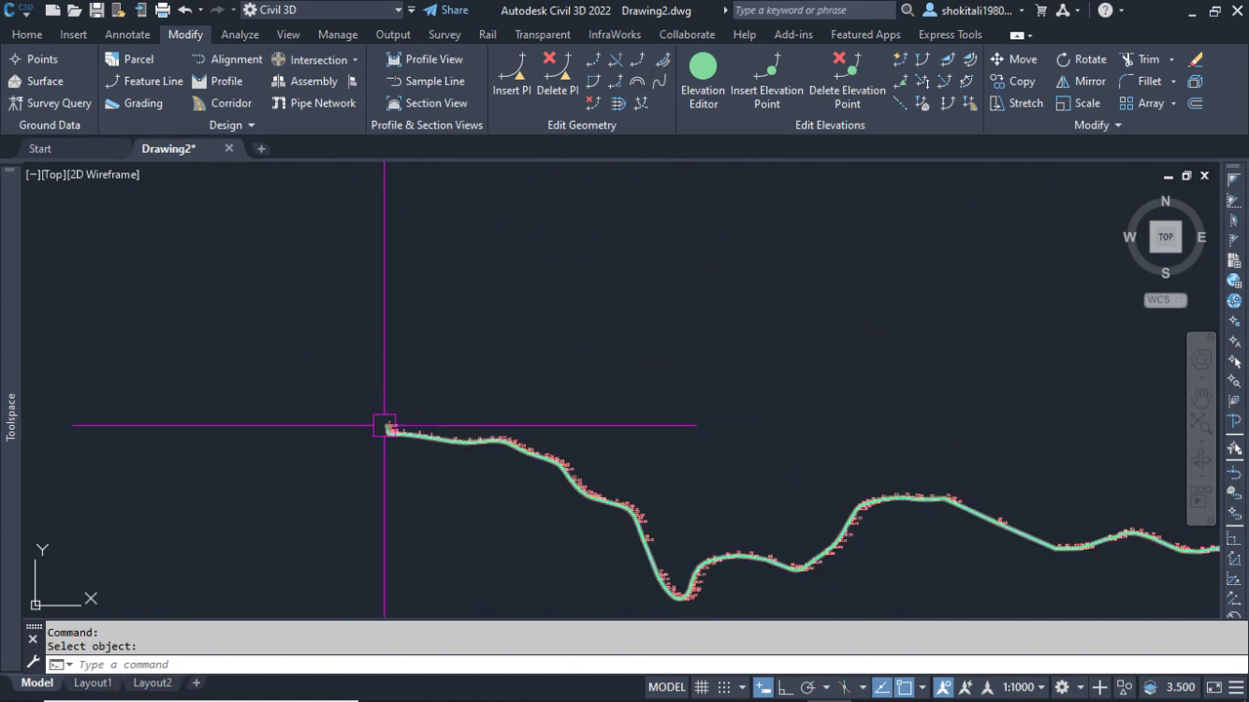
{"action": "scroll", "coordinate": [397, 407], "scroll_direction": "up", "scroll_amount": 6}
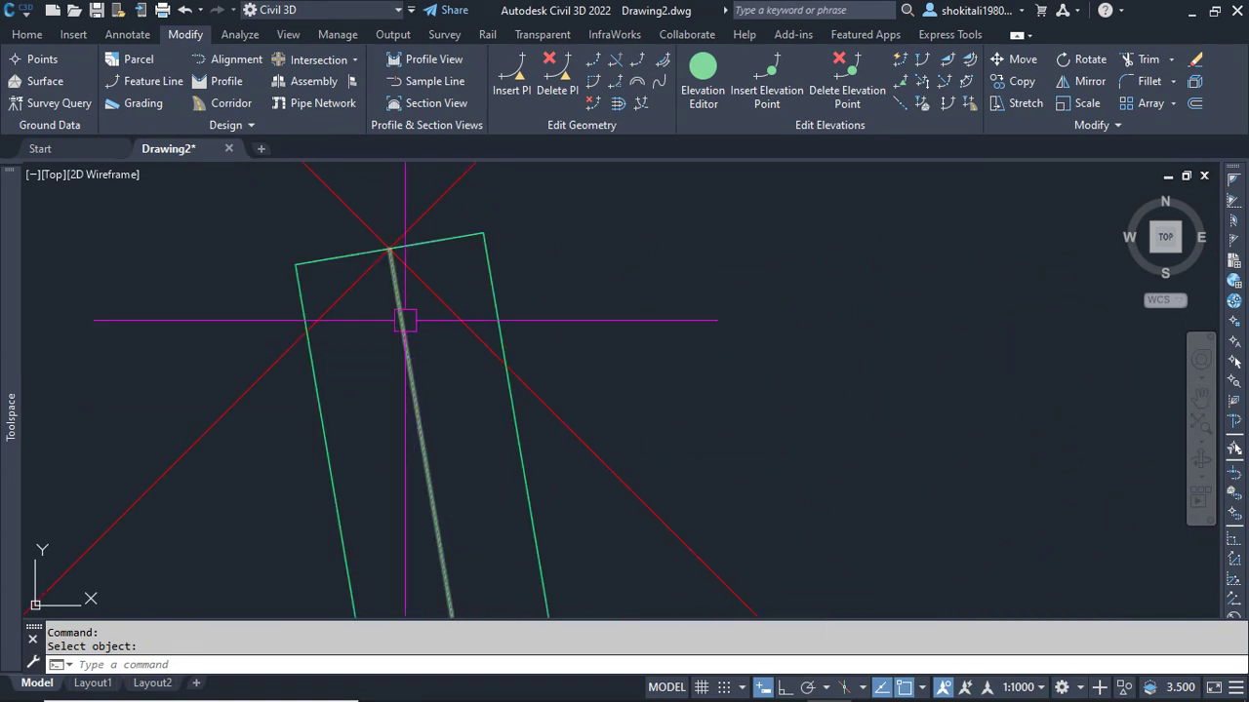
{"action": "scroll", "coordinate": [406, 325], "scroll_direction": "down", "scroll_amount": 7}
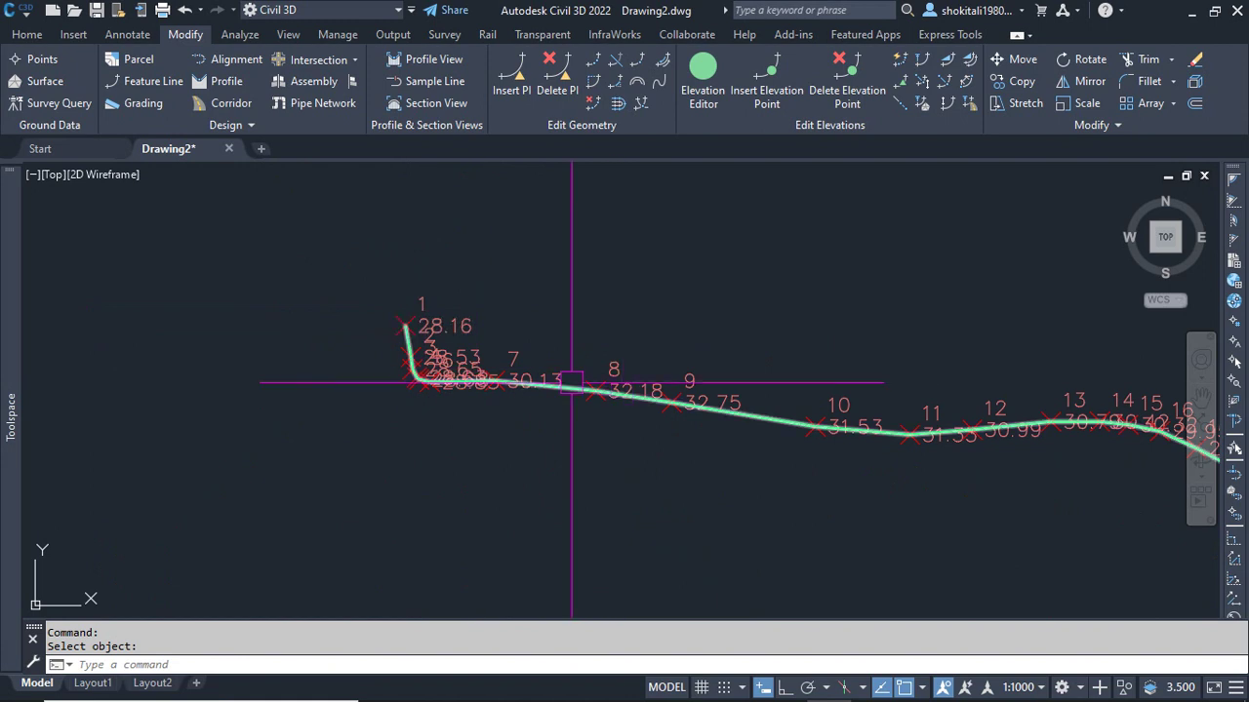
Step: Send the centre feature line to the back of the display order, behind the centre polyline
{"action": "scroll", "coordinate": [467, 317], "scroll_direction": "up", "scroll_amount": 7}
{"action": "scroll", "coordinate": [468, 317], "scroll_direction": "up", "scroll_amount": 5}
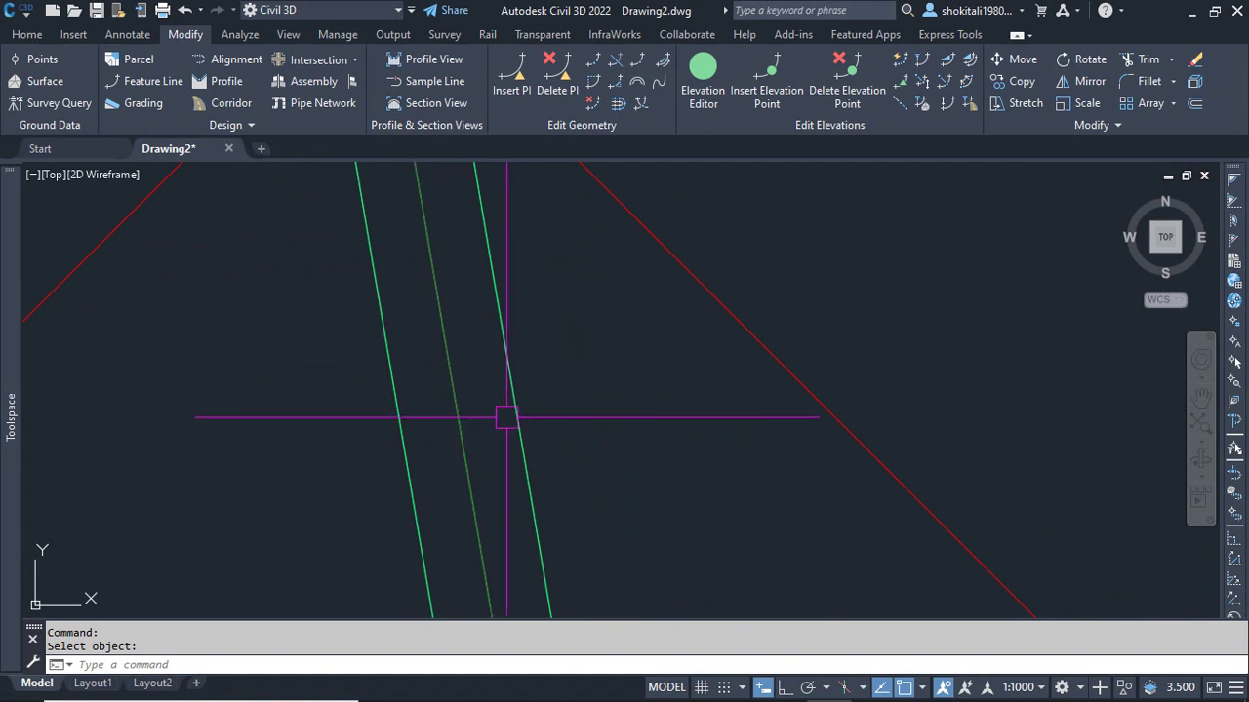
{"action": "middle_click_drag", "start_coordinate": [454, 277], "coordinate": [467, 450]}
{"action": "left_click", "coordinate": [419, 330]}
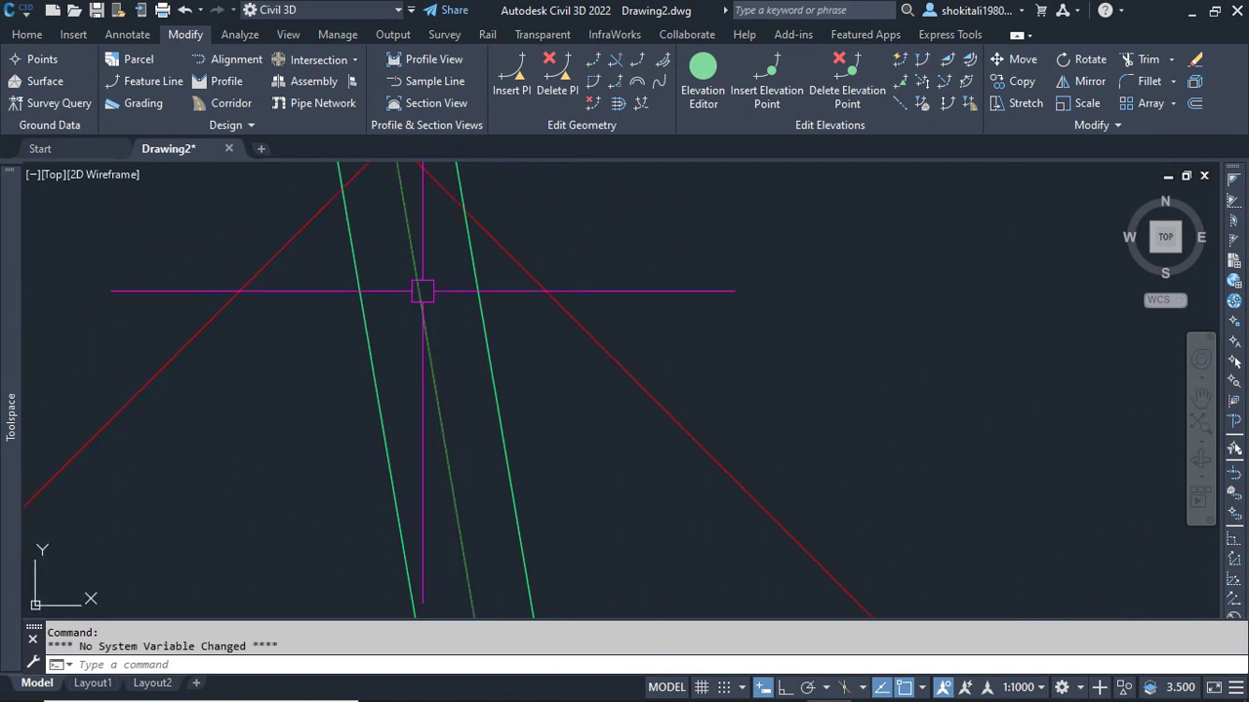
{"action": "right_click", "coordinate": [586, 228]}
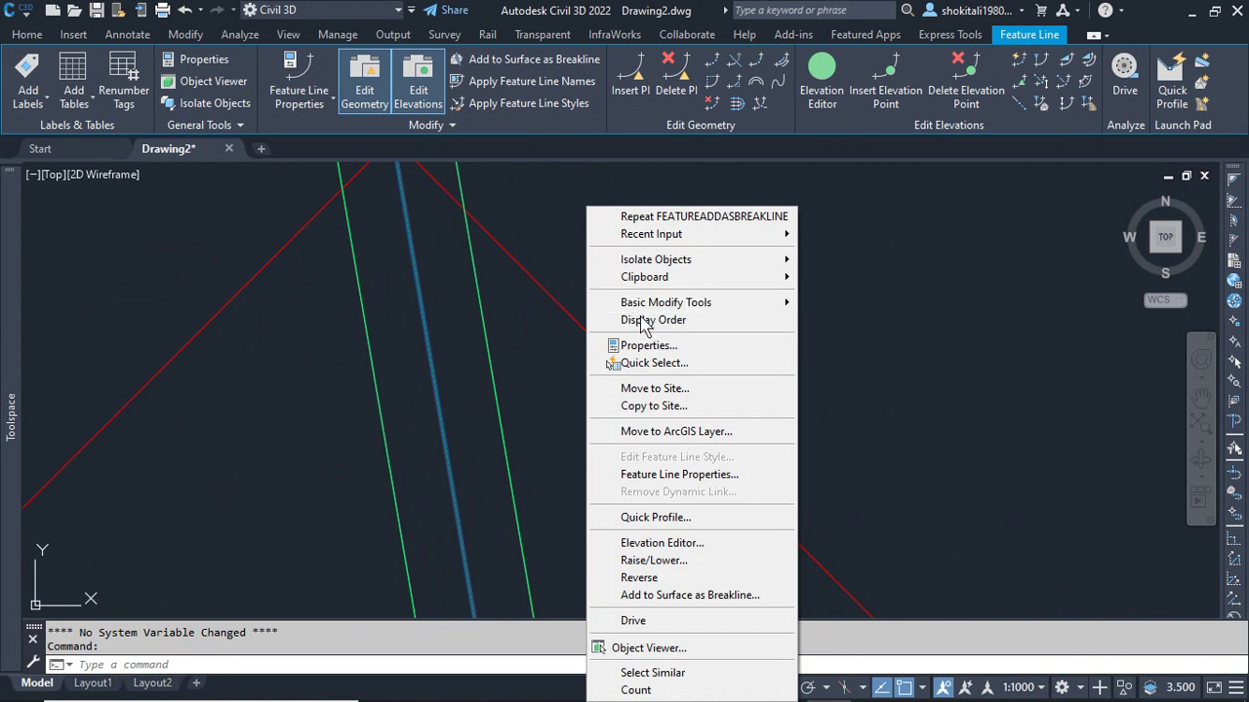
{"action": "mouse_move", "coordinate": [665, 322]}
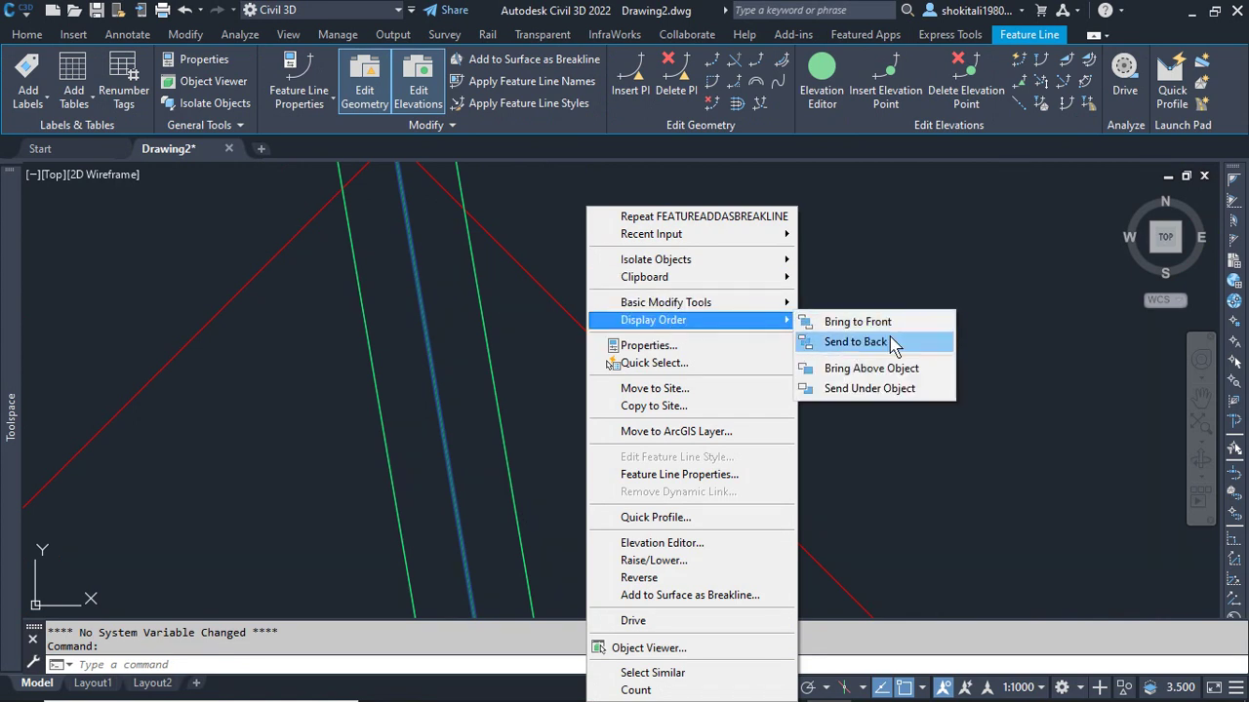
{"action": "left_click", "coordinate": [884, 343]}
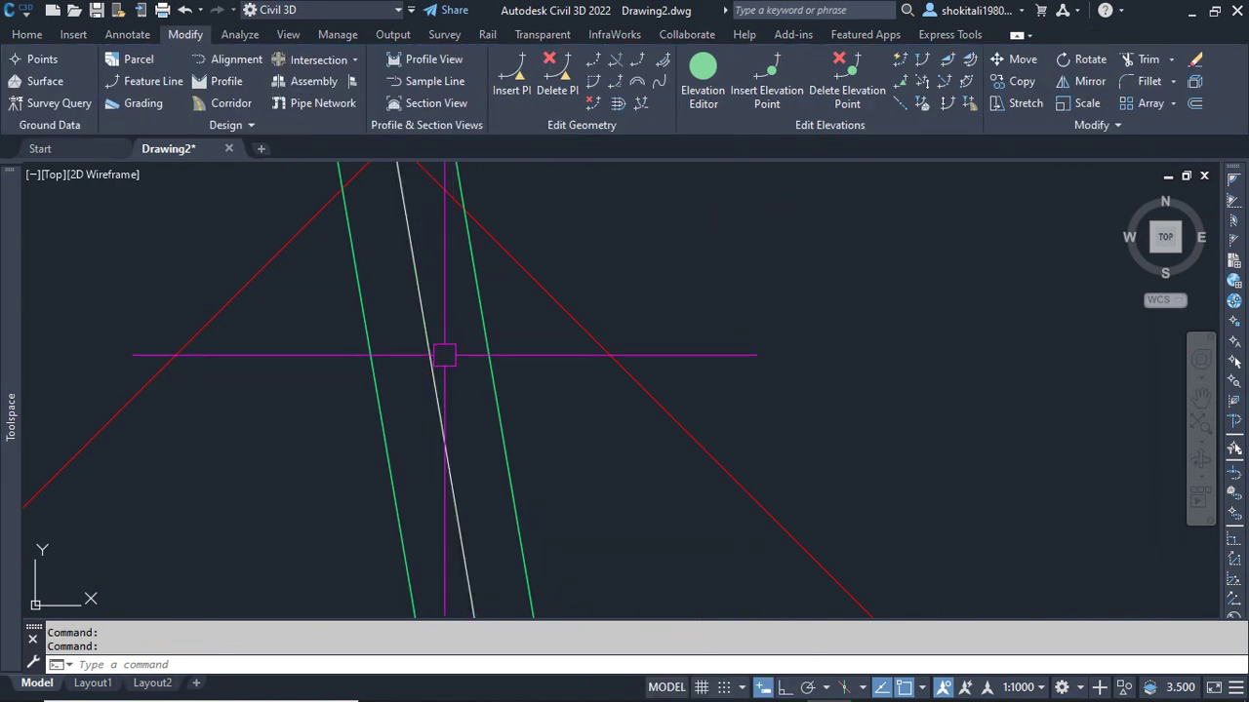
{"action": "mouse_move", "coordinate": [443, 355]}
{"action": "scroll", "coordinate": [444, 355], "scroll_direction": "down", "scroll_amount": 4}
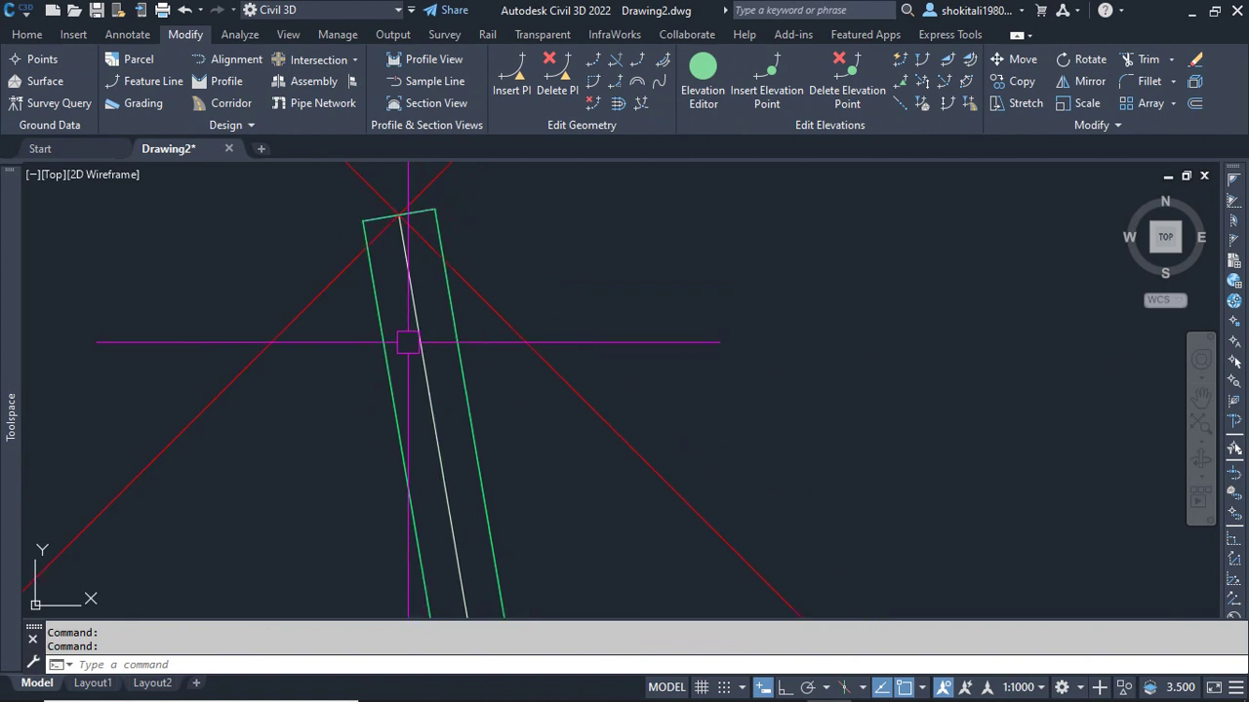
Step: Create a centerline alignment from the centre polyline with the Major and Minor only label set, keeping the Proposed style and 200.000 m default radius
{"action": "left_click", "coordinate": [26, 37]}
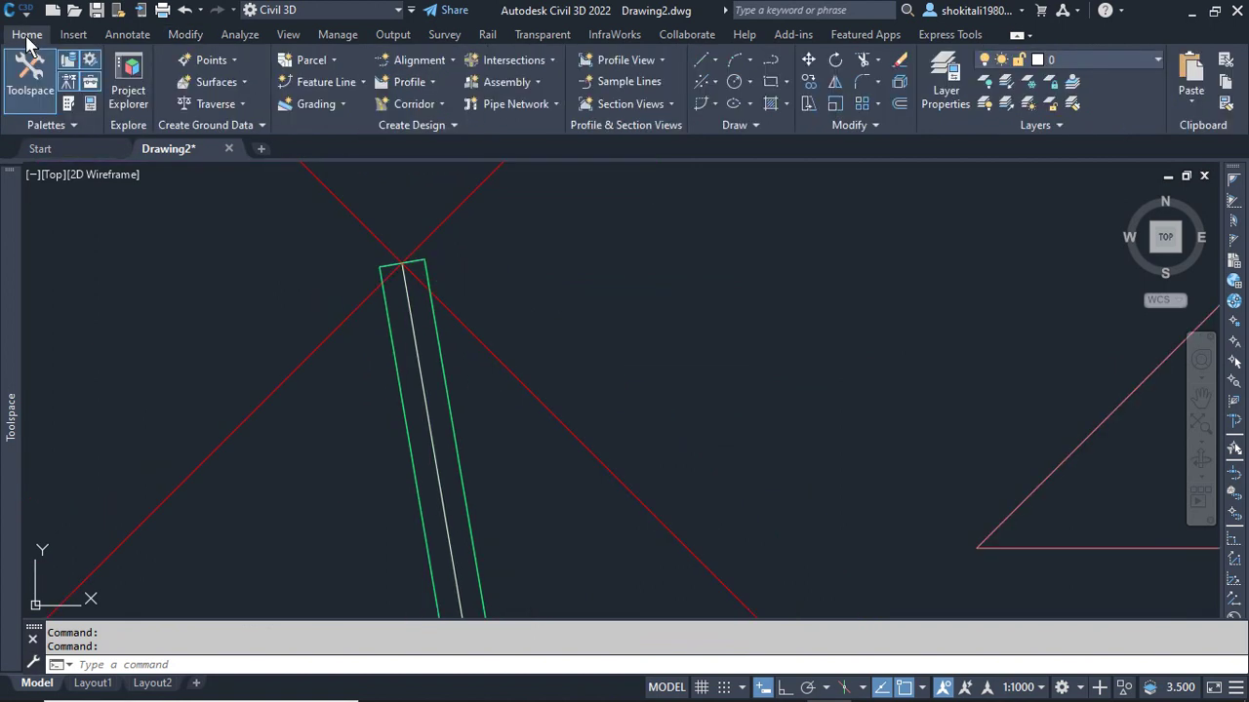
{"action": "left_click", "coordinate": [417, 64]}
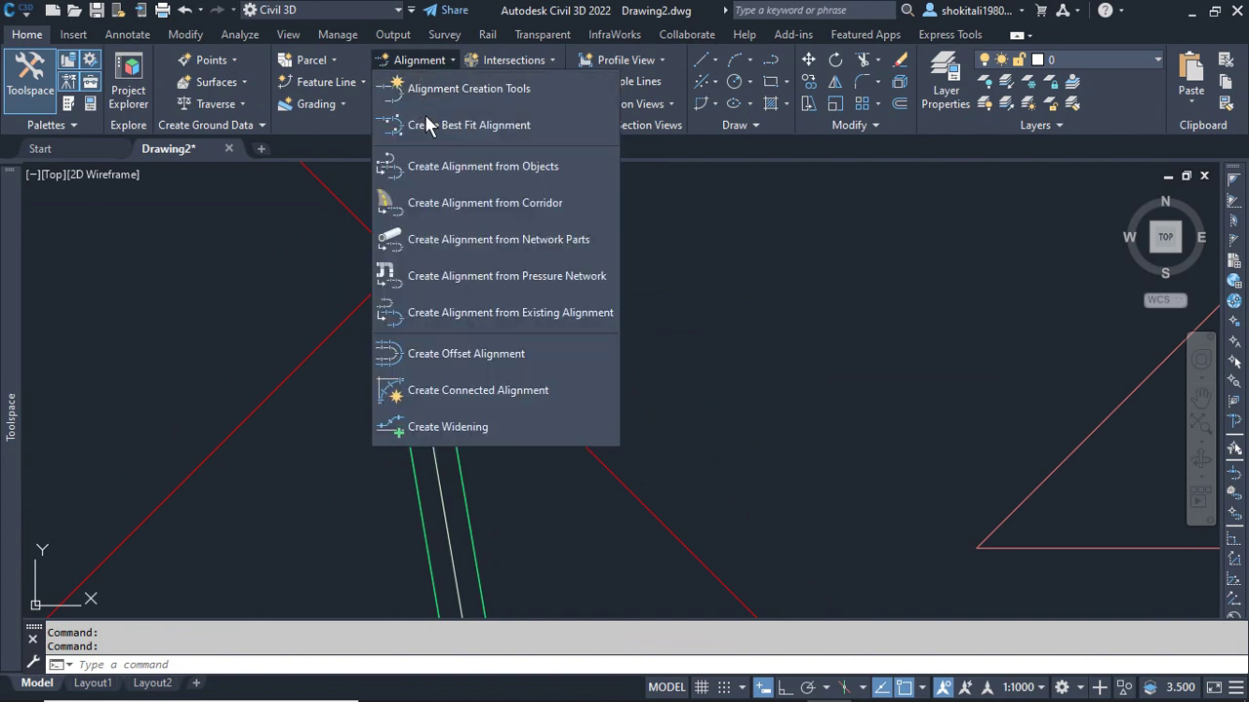
{"action": "left_click", "coordinate": [485, 168]}
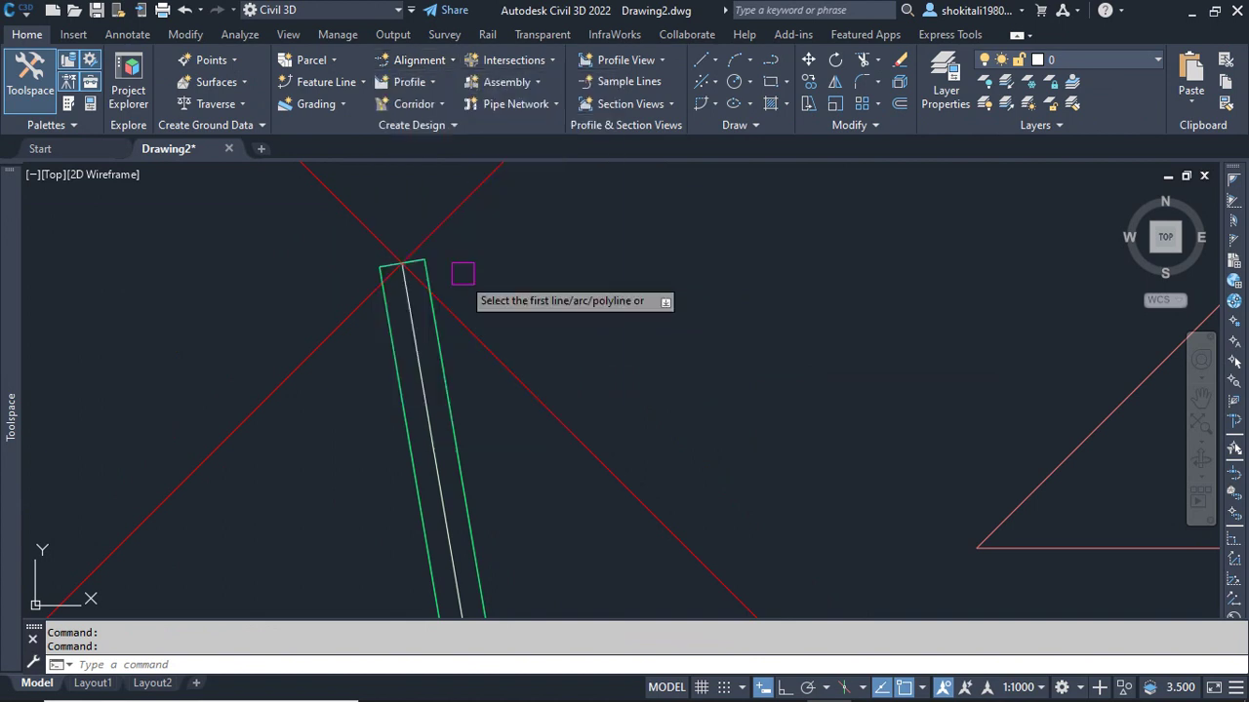
{"action": "left_click", "coordinate": [437, 366]}
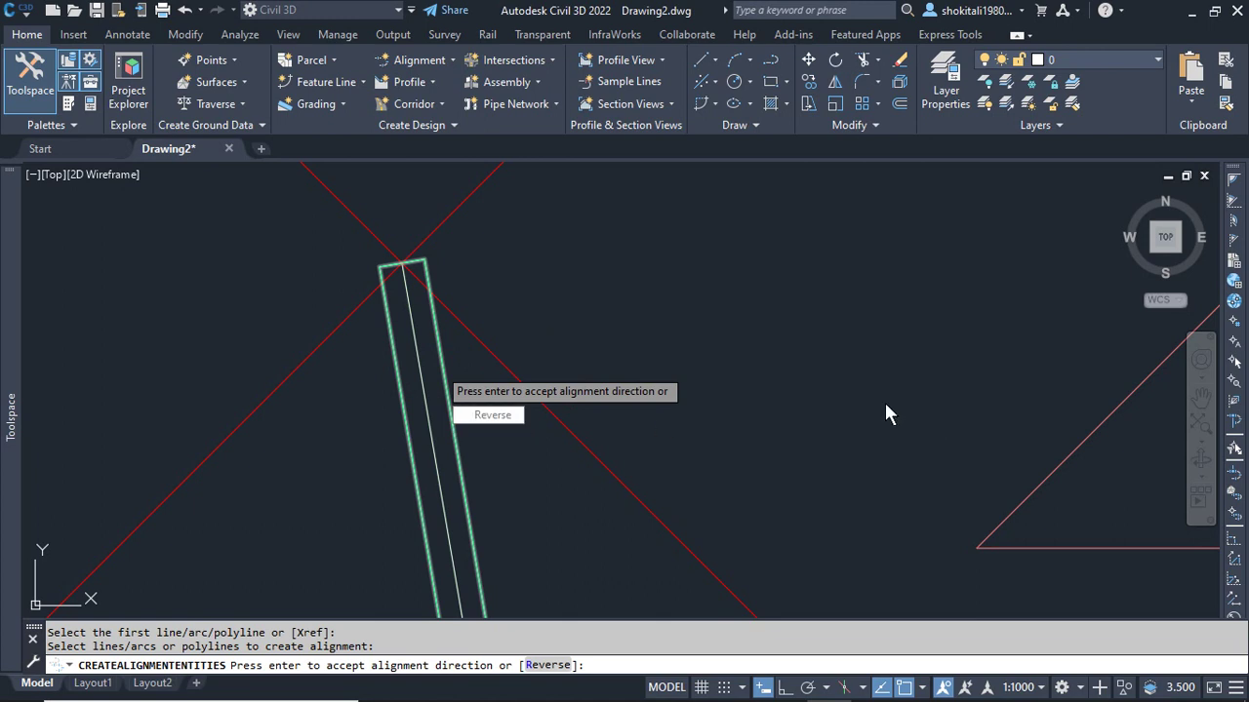
{"action": "key", "text": "Return"}
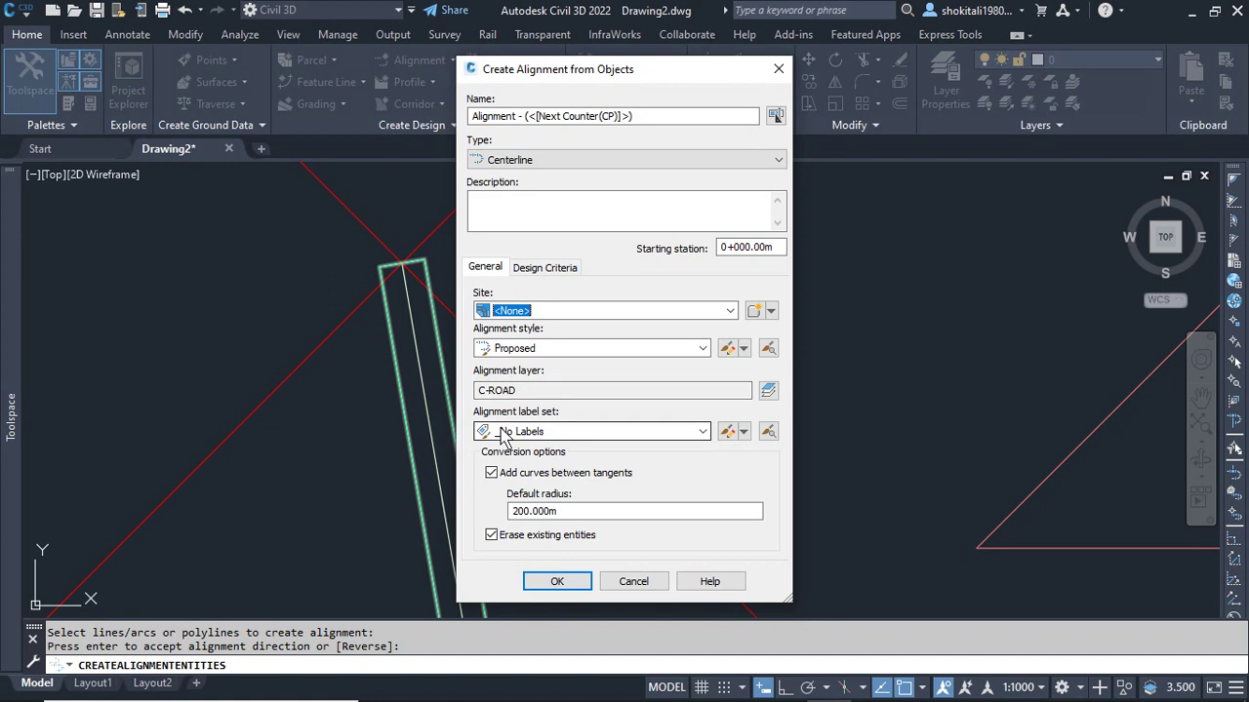
{"action": "left_click", "coordinate": [605, 432]}
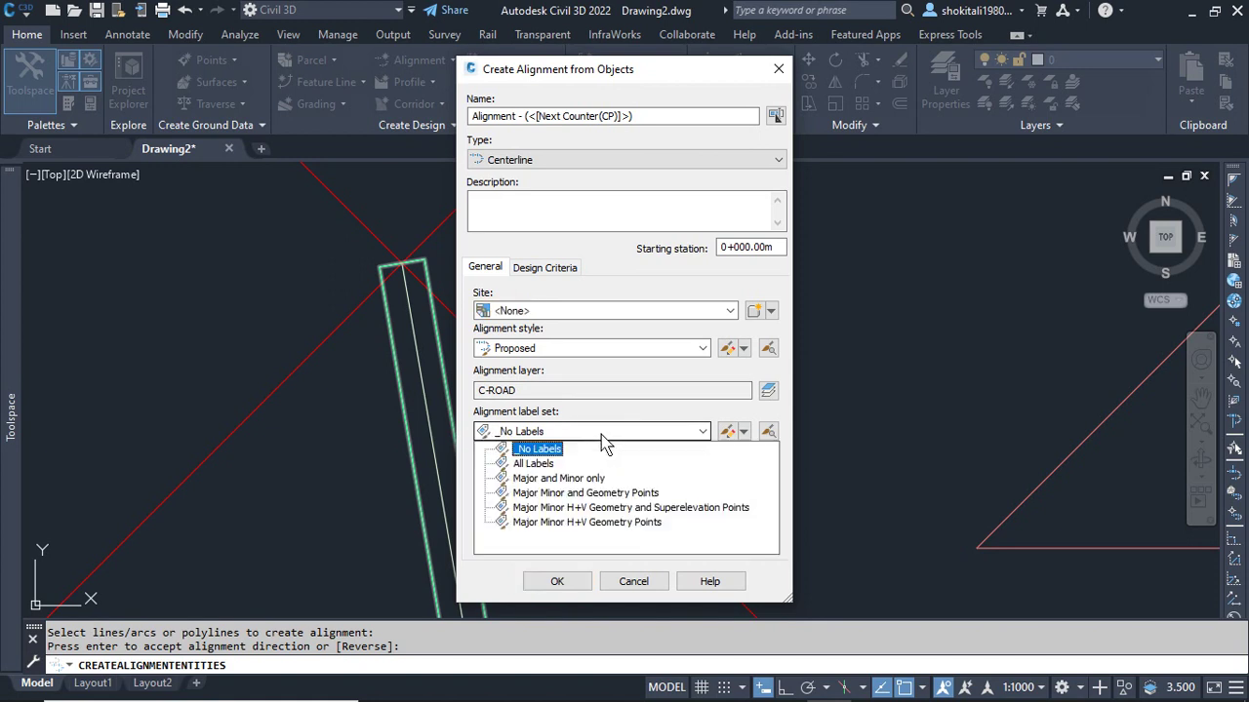
{"action": "left_click", "coordinate": [554, 478]}
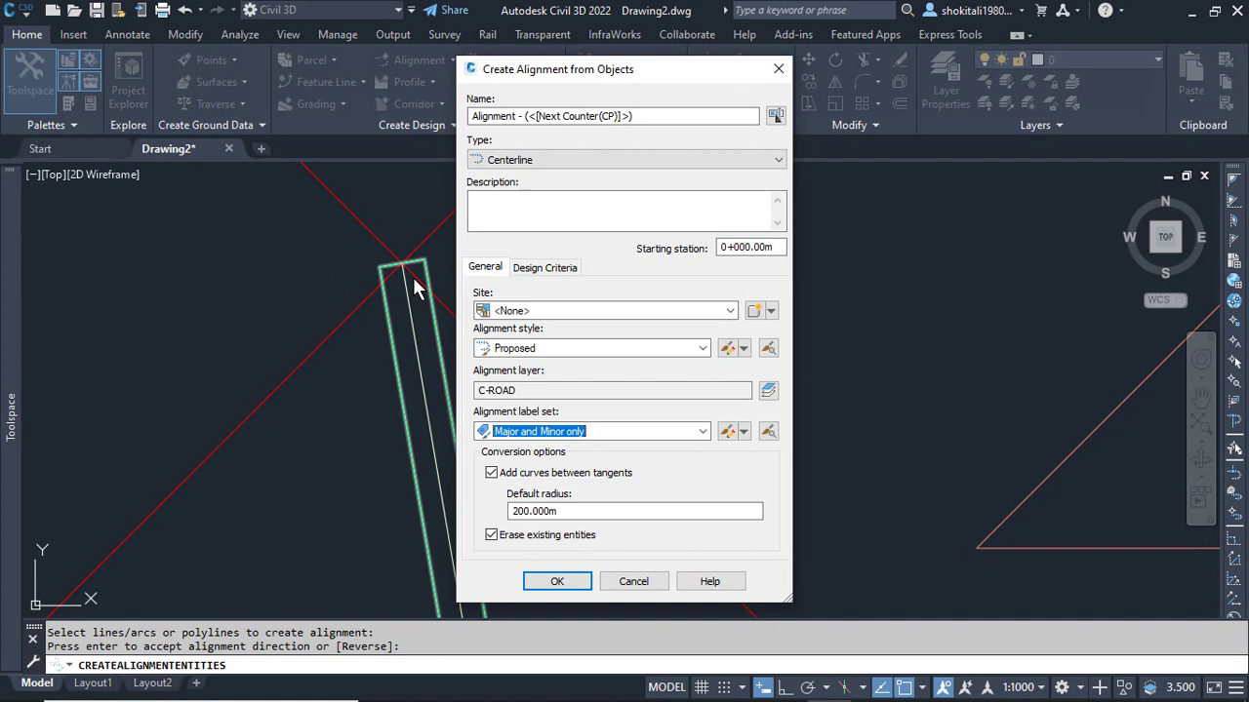
{"action": "left_click", "coordinate": [557, 582]}
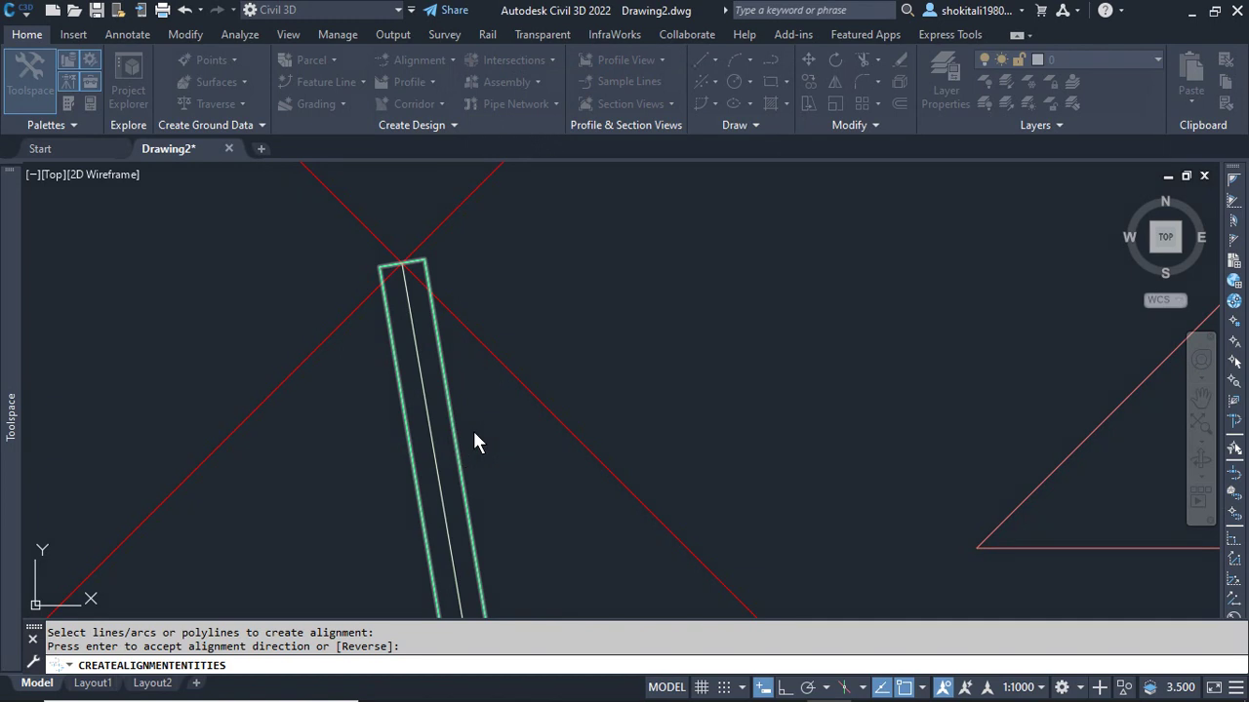
Step: Set both the point style and the point label style of the OGL point group to <none>
{"action": "scroll", "coordinate": [532, 342], "scroll_direction": "down", "scroll_amount": 5}
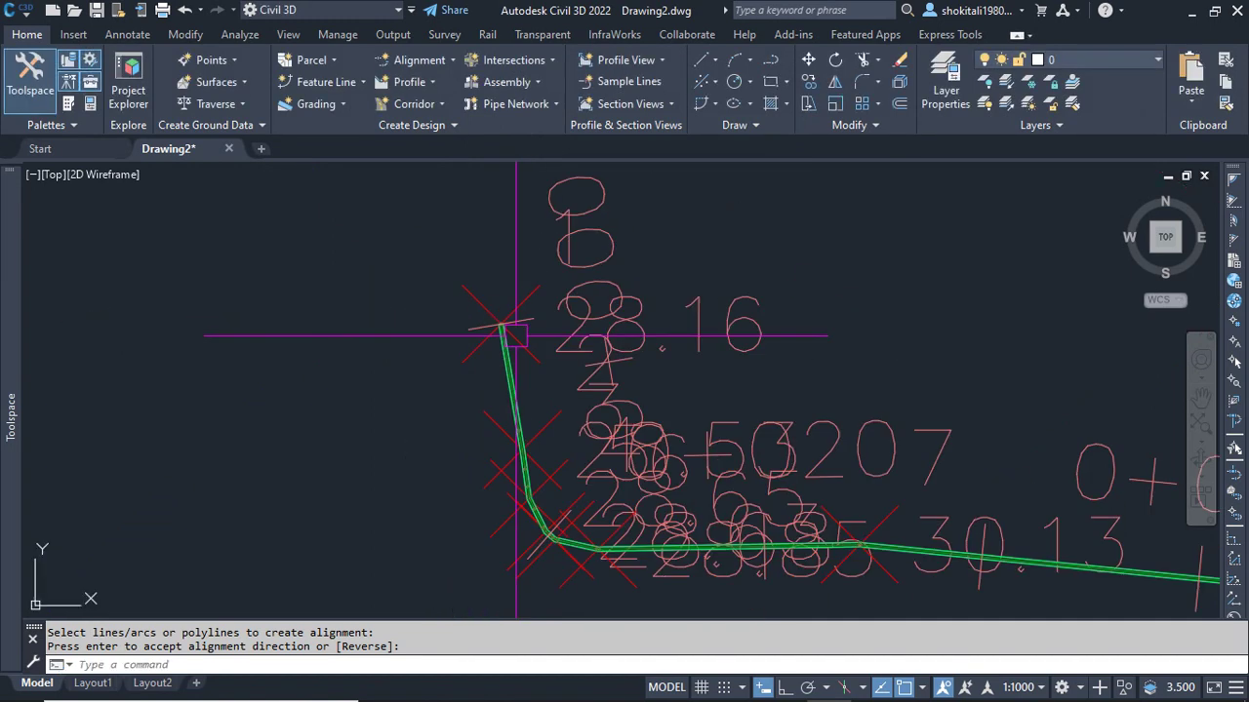
{"action": "scroll", "coordinate": [539, 356], "scroll_direction": "up", "scroll_amount": 6}
{"action": "scroll", "coordinate": [563, 398], "scroll_direction": "up", "scroll_amount": 5}
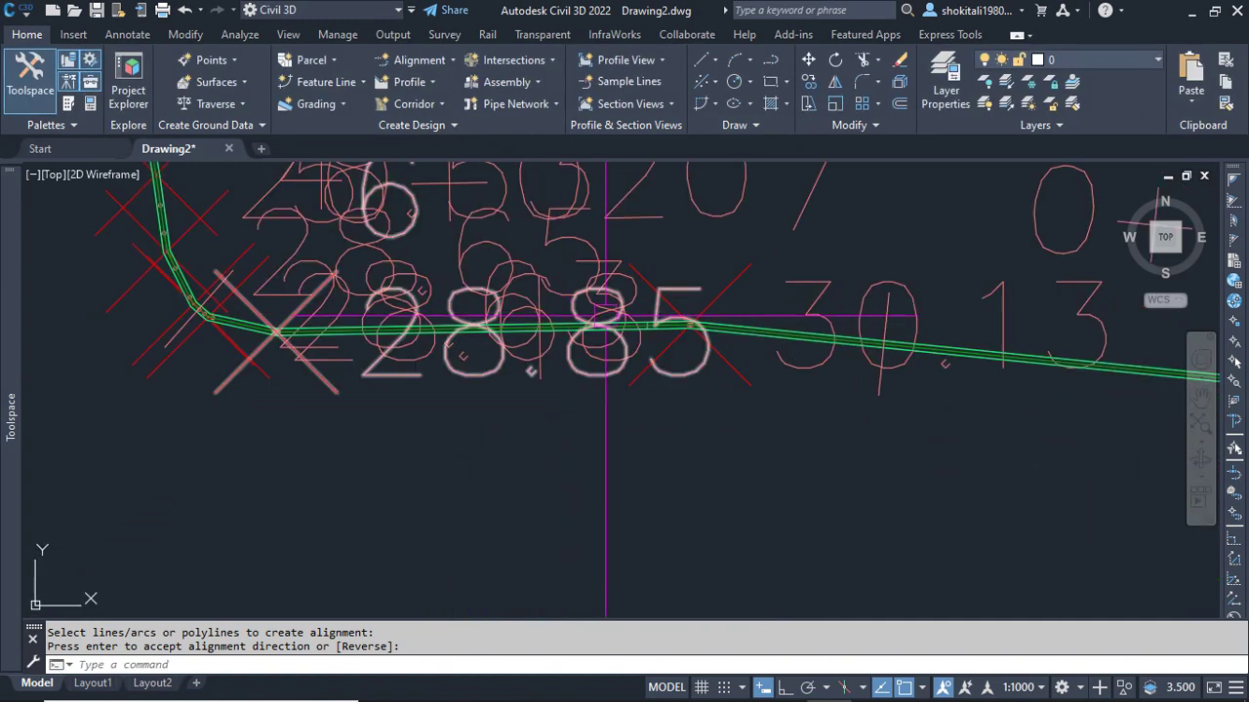
{"action": "left_click", "coordinate": [738, 277]}
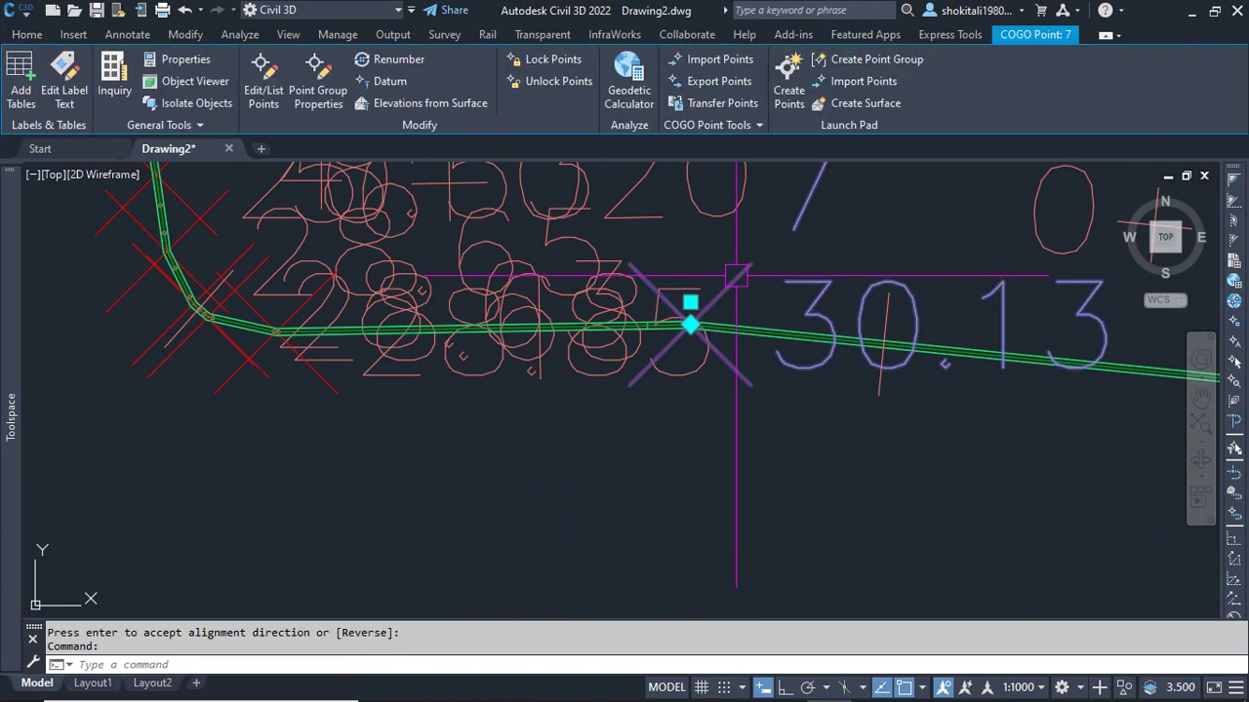
{"action": "scroll", "coordinate": [654, 327], "scroll_direction": "down", "scroll_amount": 6}
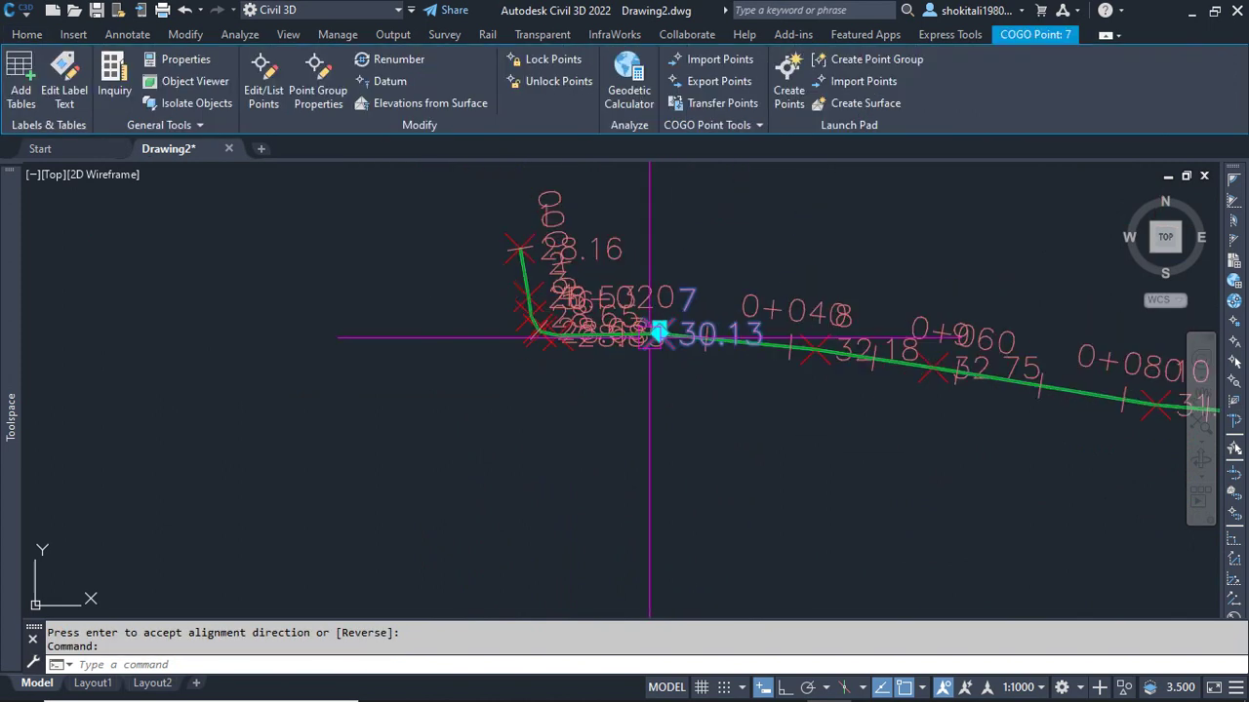
{"action": "right_click", "coordinate": [685, 235]}
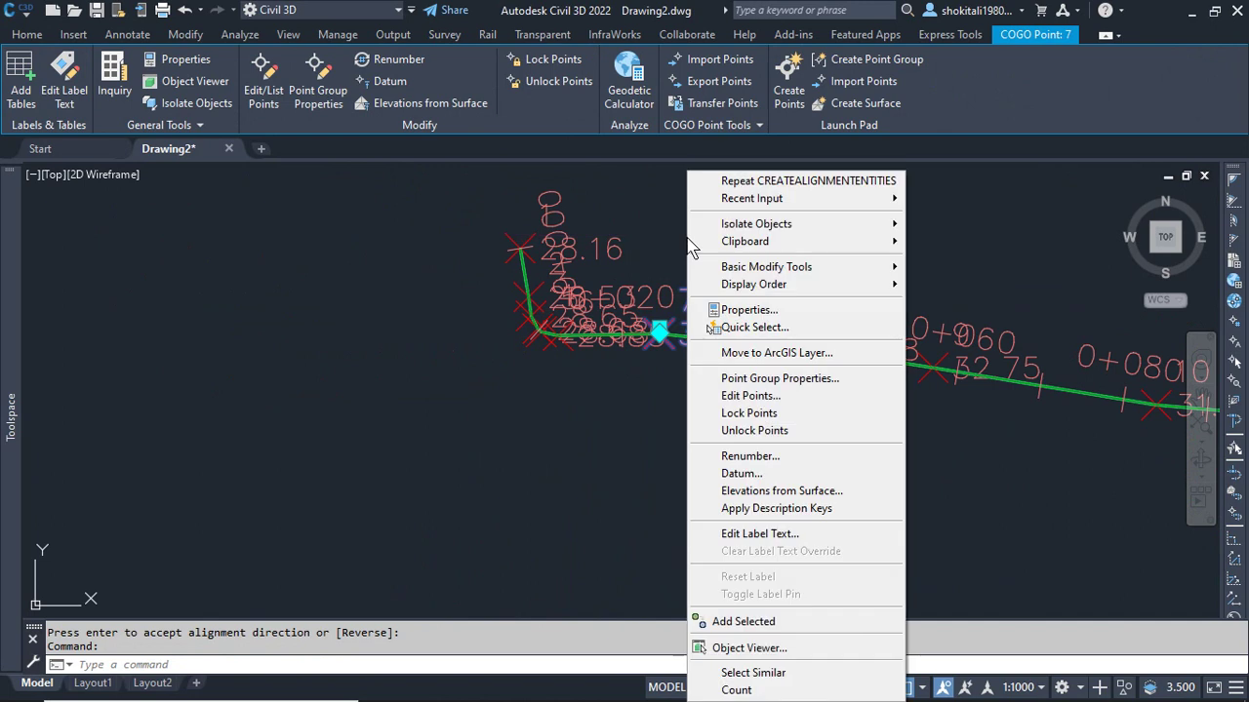
{"action": "left_click", "coordinate": [800, 378]}
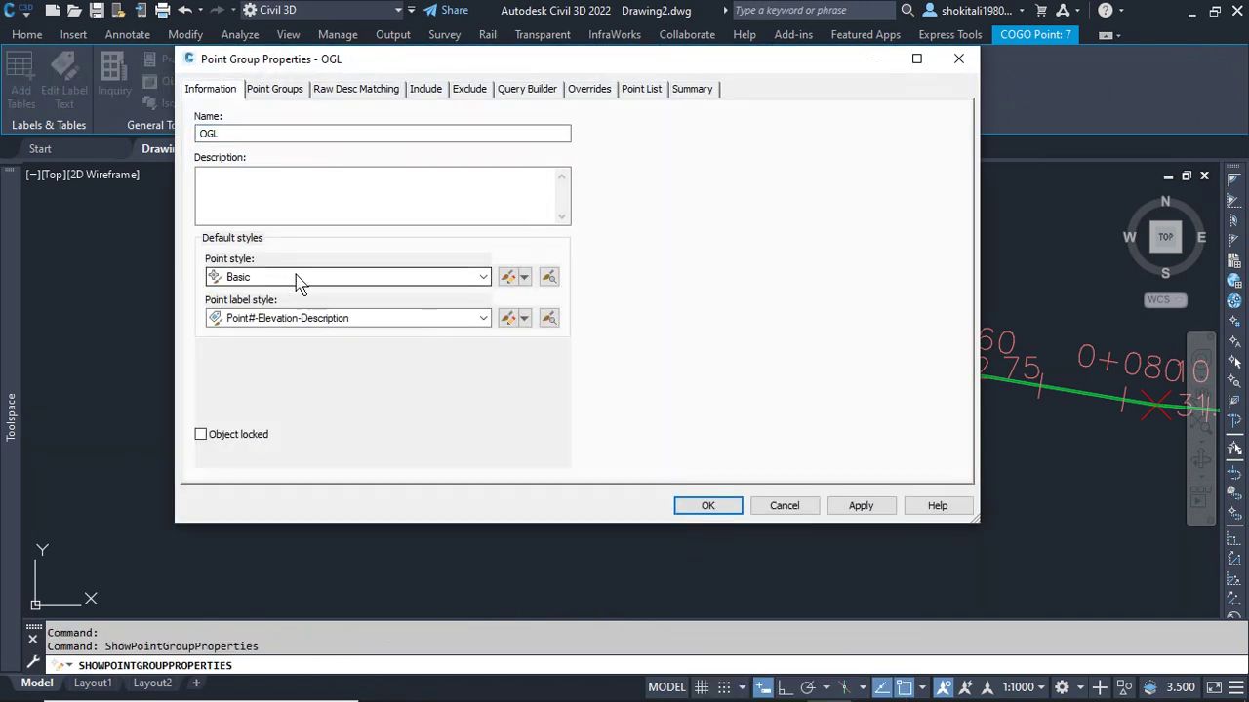
{"action": "left_click", "coordinate": [295, 274]}
{"action": "left_click", "coordinate": [276, 293]}
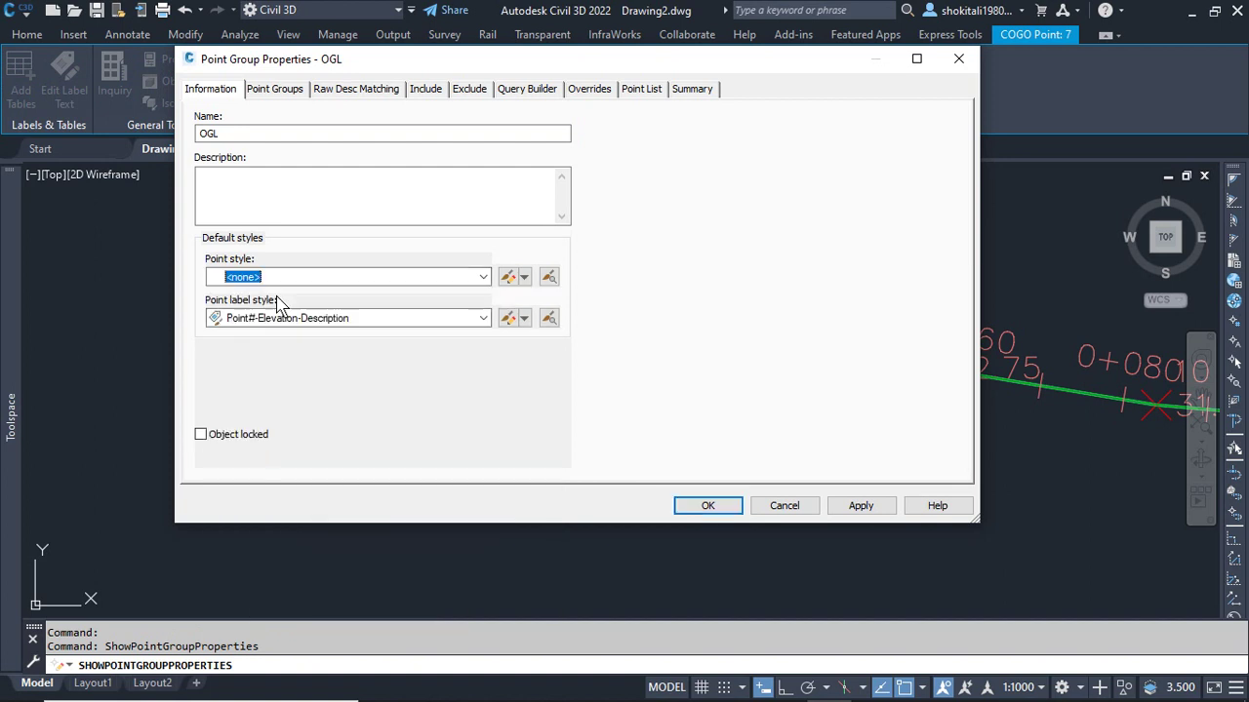
{"action": "left_click", "coordinate": [369, 329]}
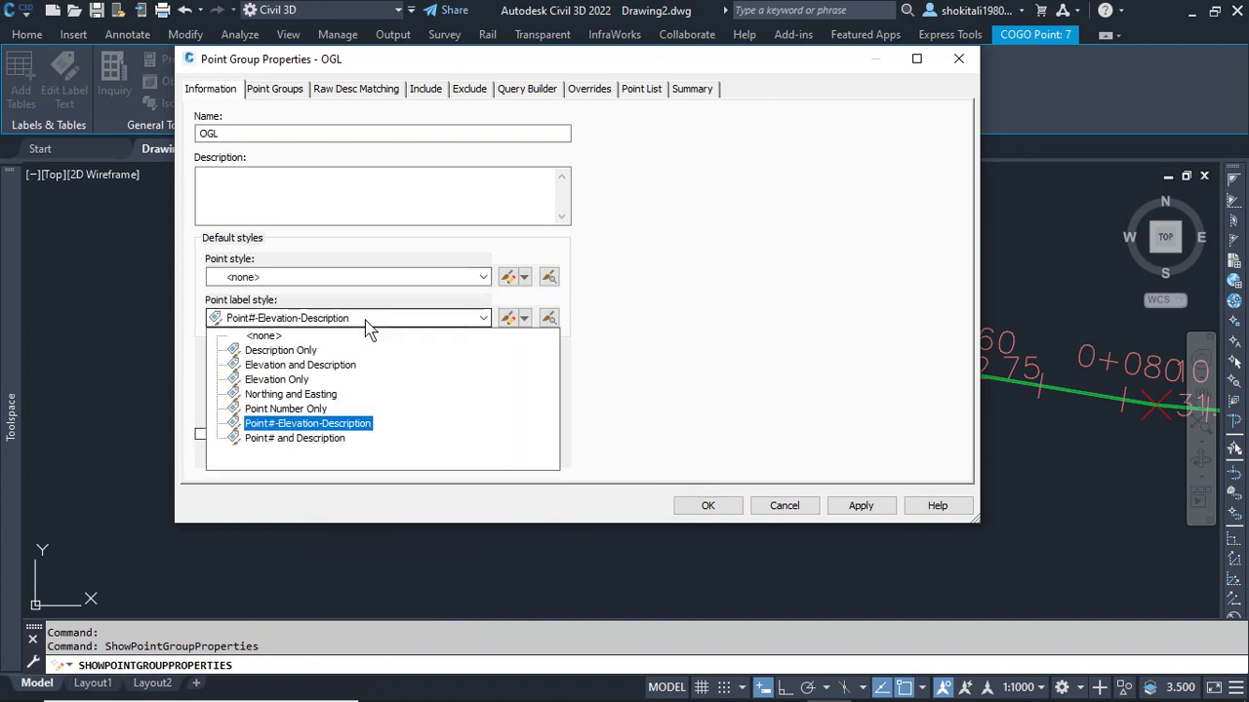
{"action": "left_click", "coordinate": [278, 337]}
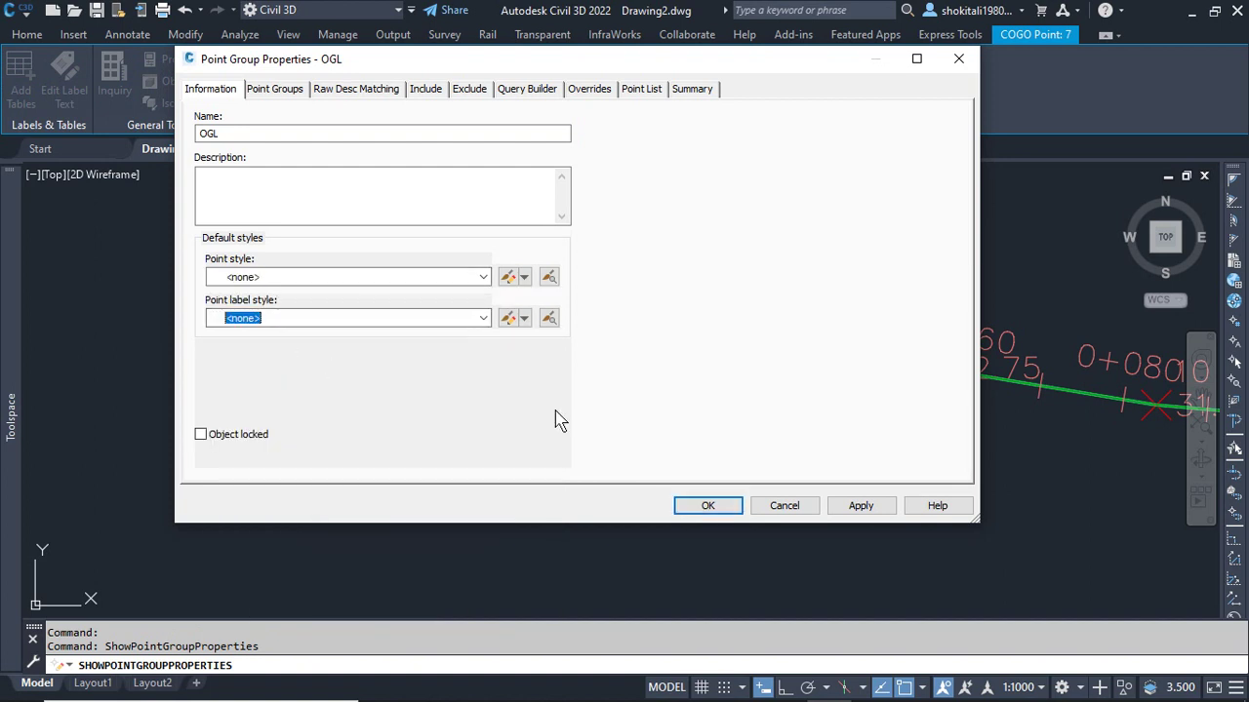
{"action": "left_click", "coordinate": [861, 509]}
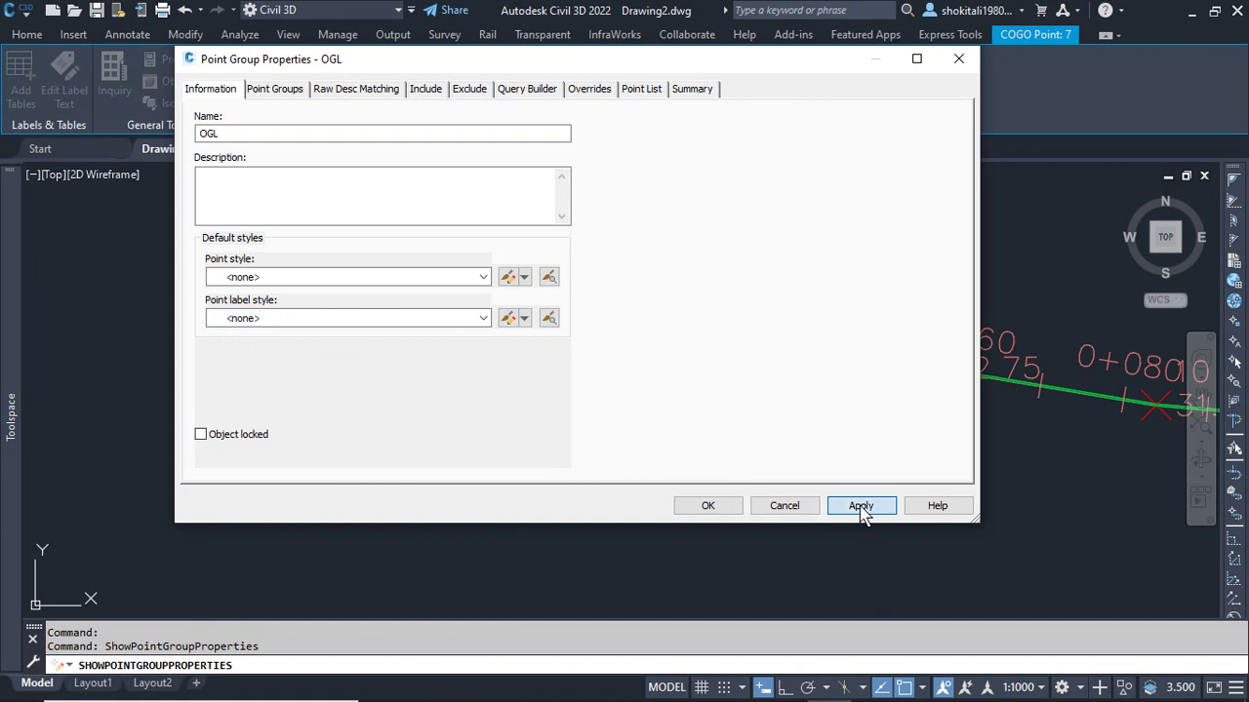
{"action": "left_click", "coordinate": [710, 506]}
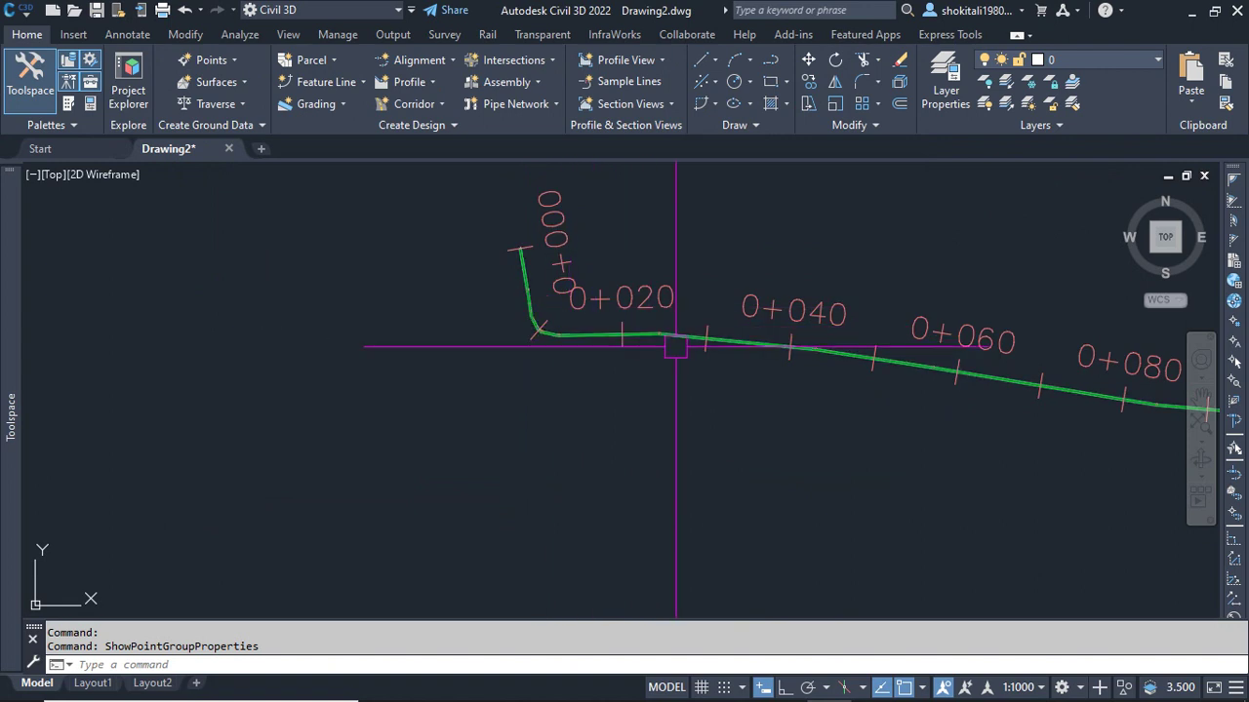
Step: Set the major station label increment of the centreline alignment to 90 m
{"action": "left_click", "coordinate": [653, 295]}
{"action": "right_click", "coordinate": [653, 295]}
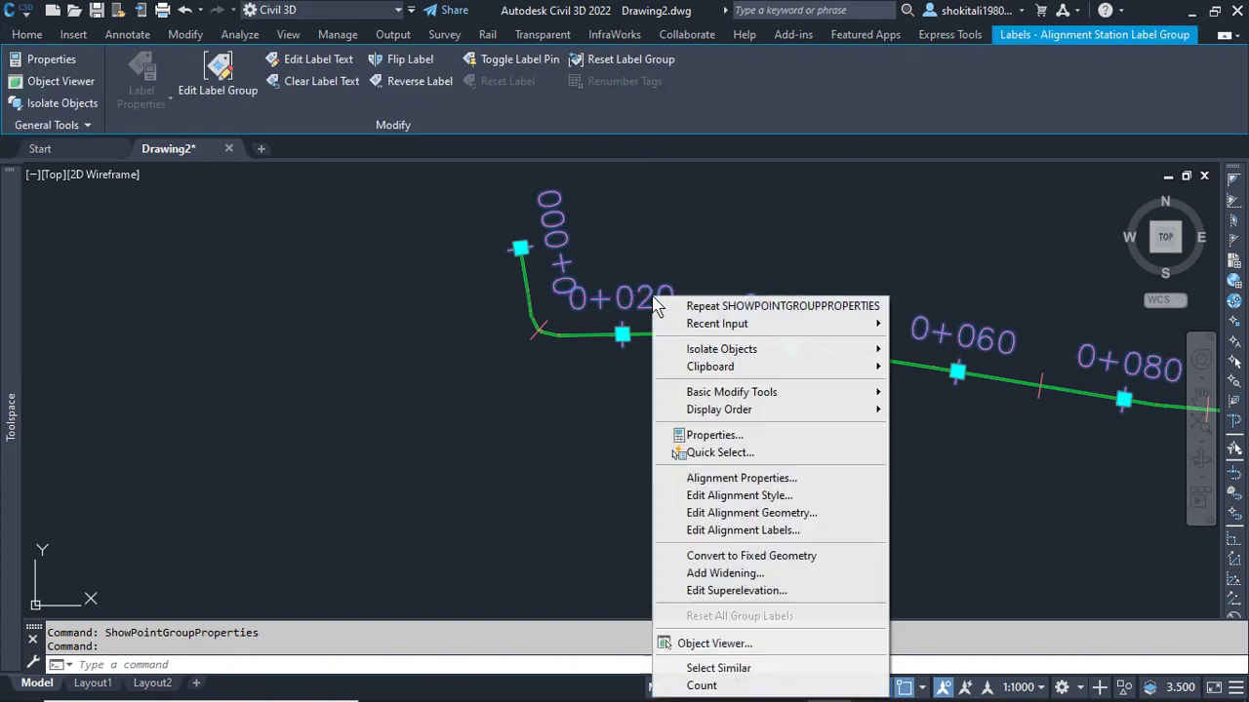
{"action": "left_click", "coordinate": [749, 531]}
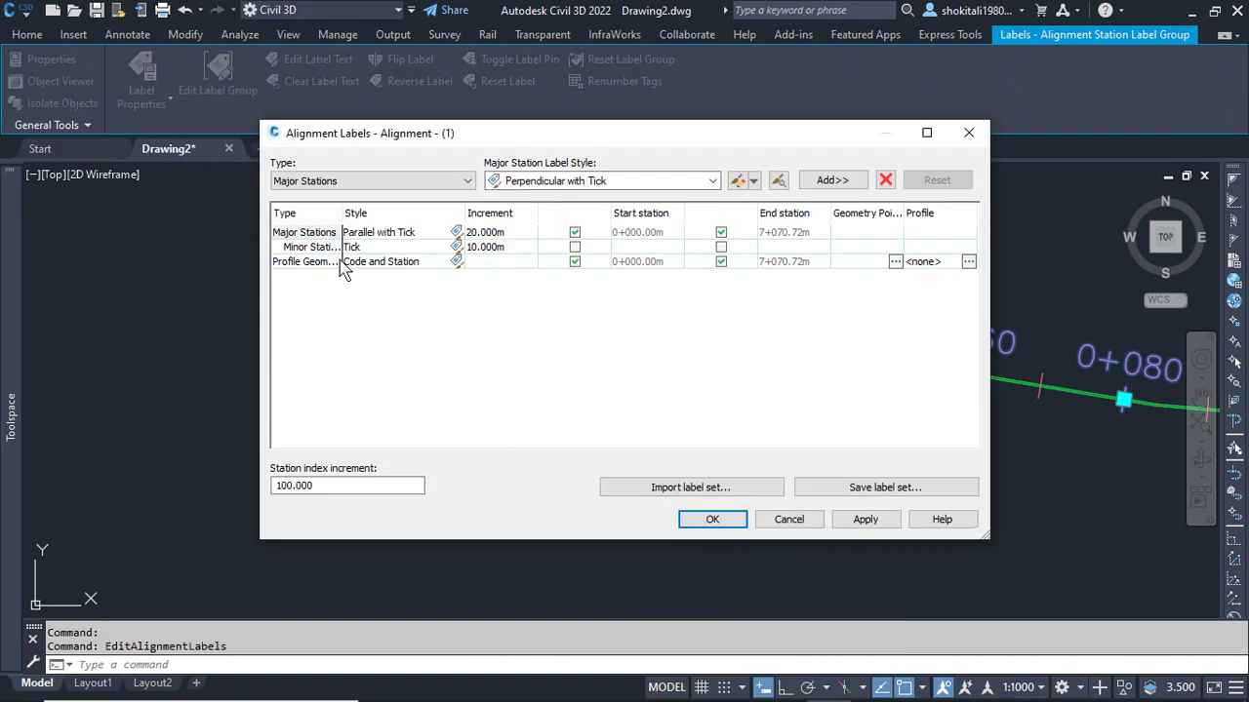
{"action": "left_click", "coordinate": [504, 235]}
{"action": "type", "text": "90"}
{"action": "left_click", "coordinate": [883, 522]}
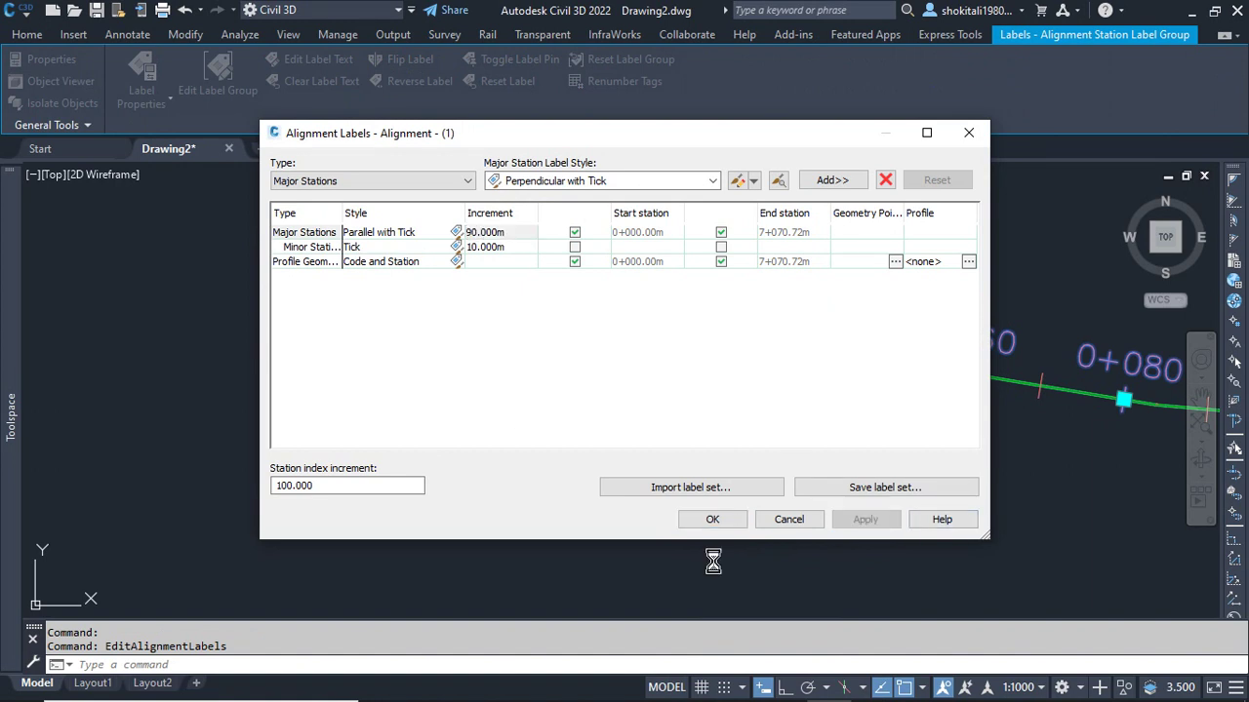
{"action": "left_click", "coordinate": [713, 520]}
{"action": "scroll", "coordinate": [862, 410], "scroll_direction": "down", "scroll_amount": 2}
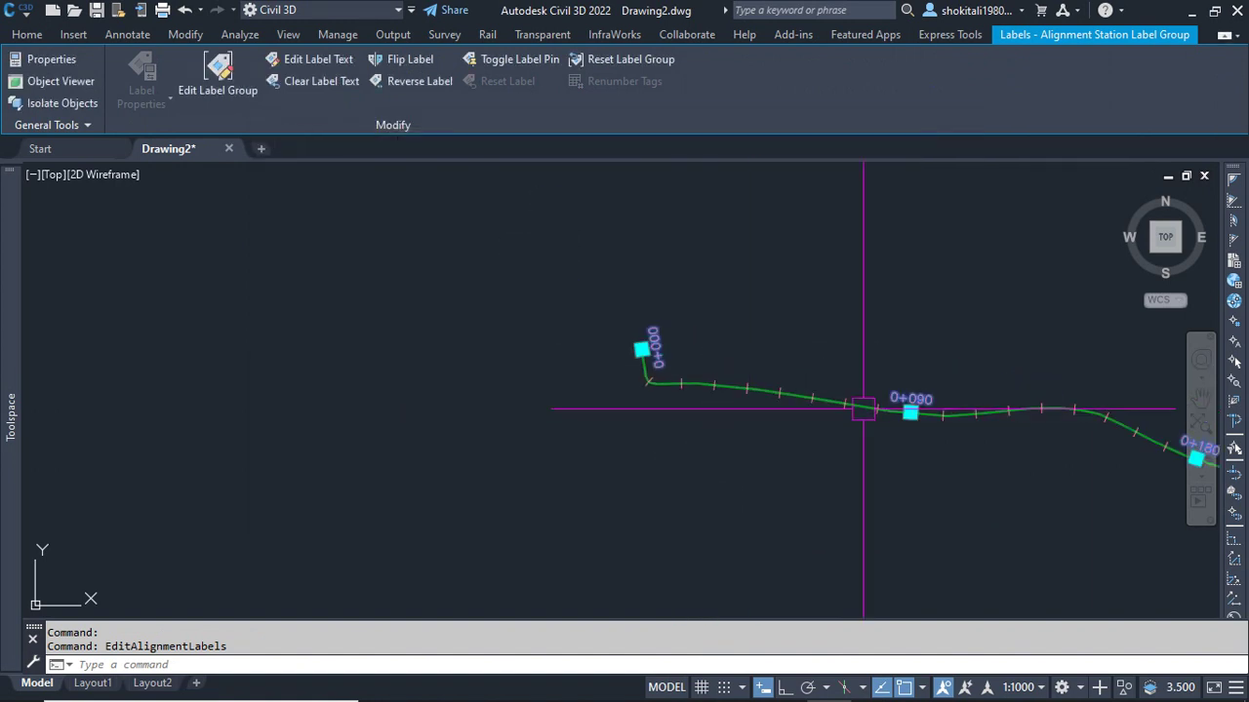
{"action": "key", "text": "Escape"}
Step: Examine the station labels and ticks along the whole alignment and close up near its start
{"action": "scroll", "coordinate": [880, 424], "scroll_direction": "up", "scroll_amount": 4}
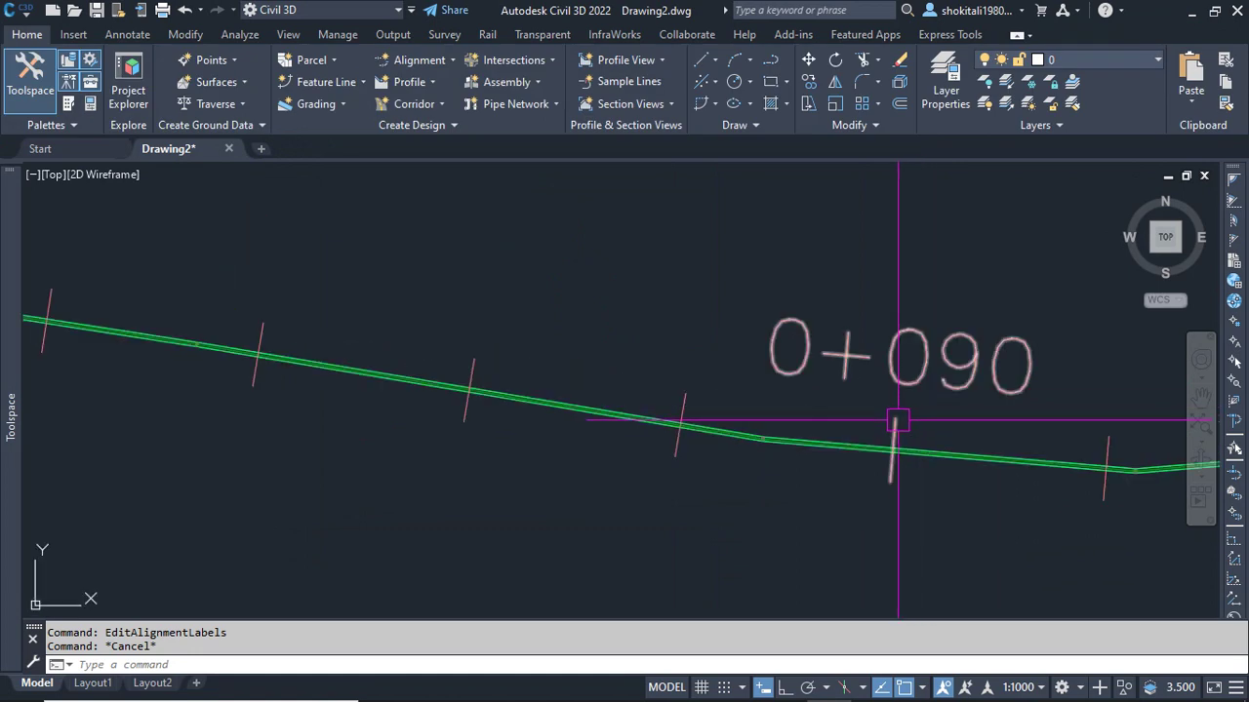
{"action": "scroll", "coordinate": [870, 435], "scroll_direction": "down", "scroll_amount": 10}
{"action": "middle_click_drag", "start_coordinate": [870, 437], "coordinate": [374, 419]}
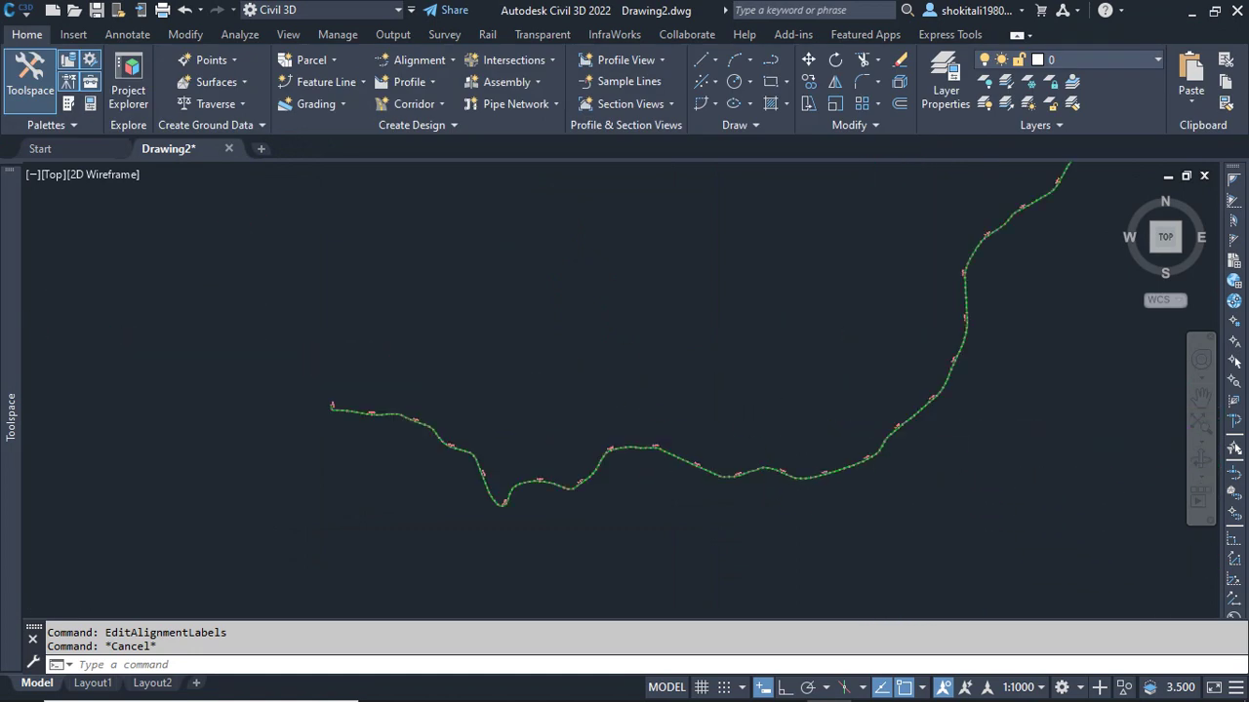
{"action": "scroll", "coordinate": [576, 430], "scroll_direction": "down", "scroll_amount": 4}
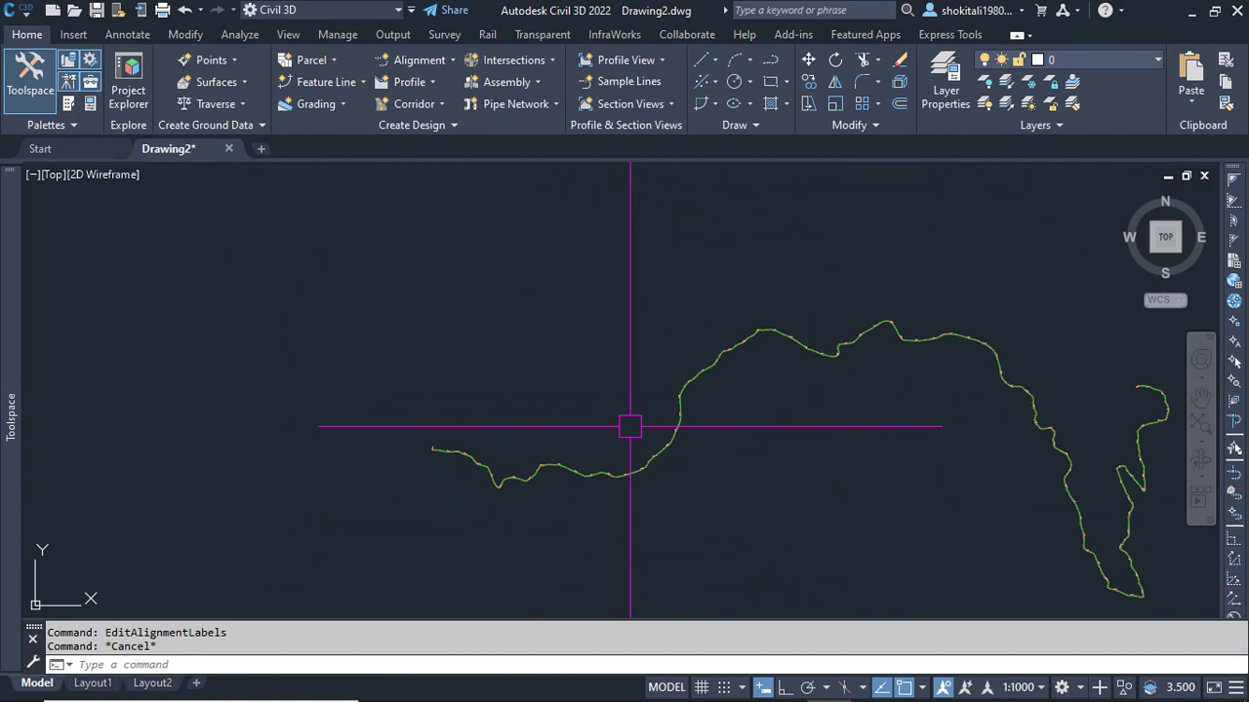
{"action": "scroll", "coordinate": [547, 478], "scroll_direction": "up", "scroll_amount": 3}
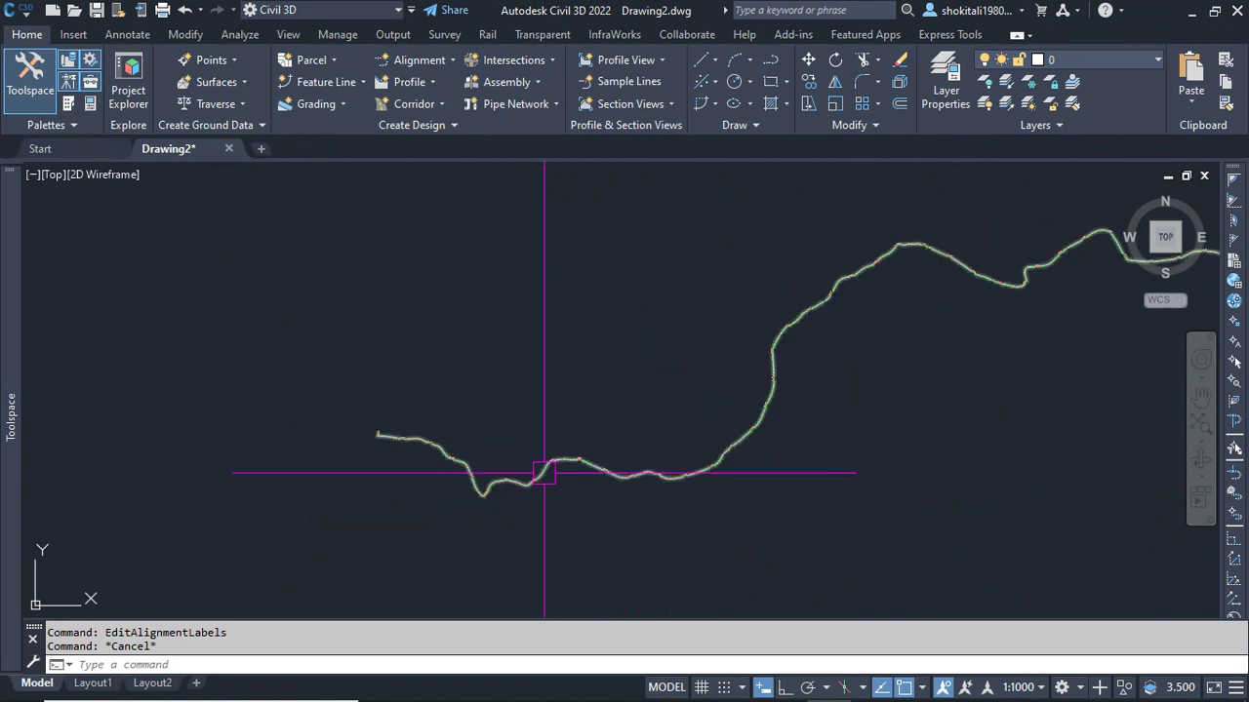
{"action": "scroll", "coordinate": [544, 473], "scroll_direction": "down", "scroll_amount": 4}
{"action": "middle_click_drag", "start_coordinate": [837, 496], "coordinate": [738, 479]}
{"action": "scroll", "coordinate": [466, 477], "scroll_direction": "up", "scroll_amount": 4}
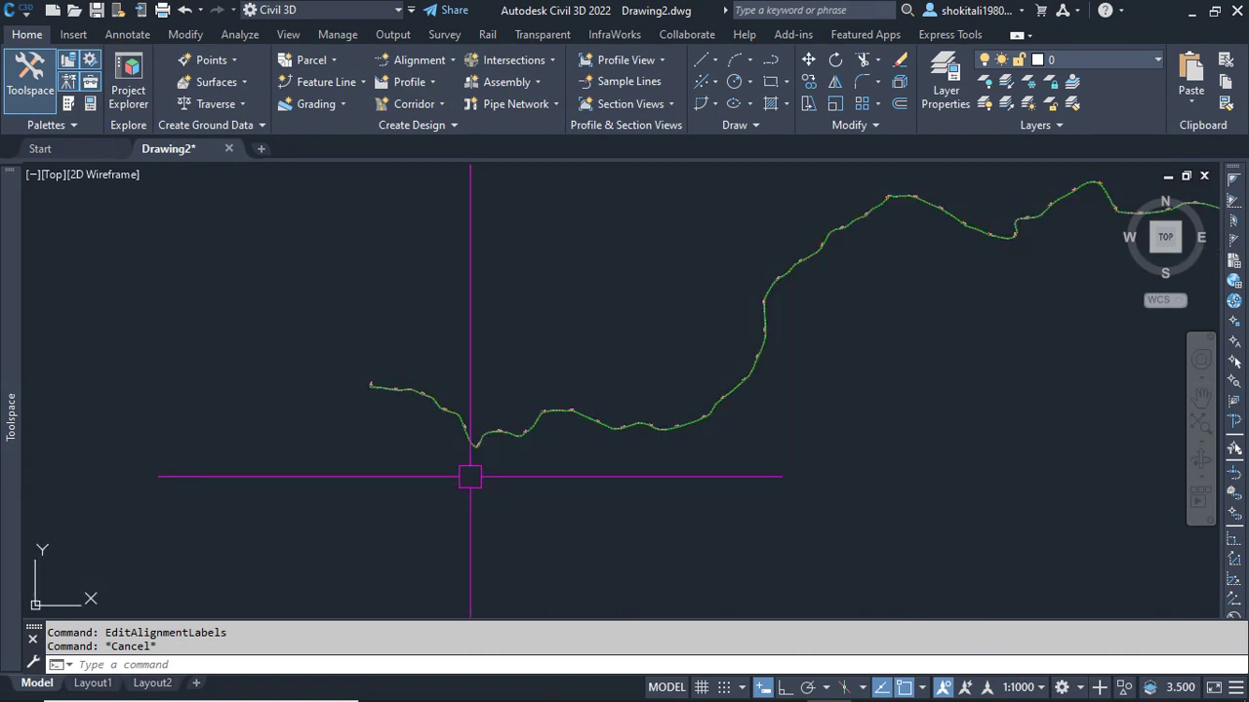
{"action": "scroll", "coordinate": [363, 392], "scroll_direction": "up", "scroll_amount": 4}
{"action": "scroll", "coordinate": [379, 381], "scroll_direction": "up", "scroll_amount": 4}
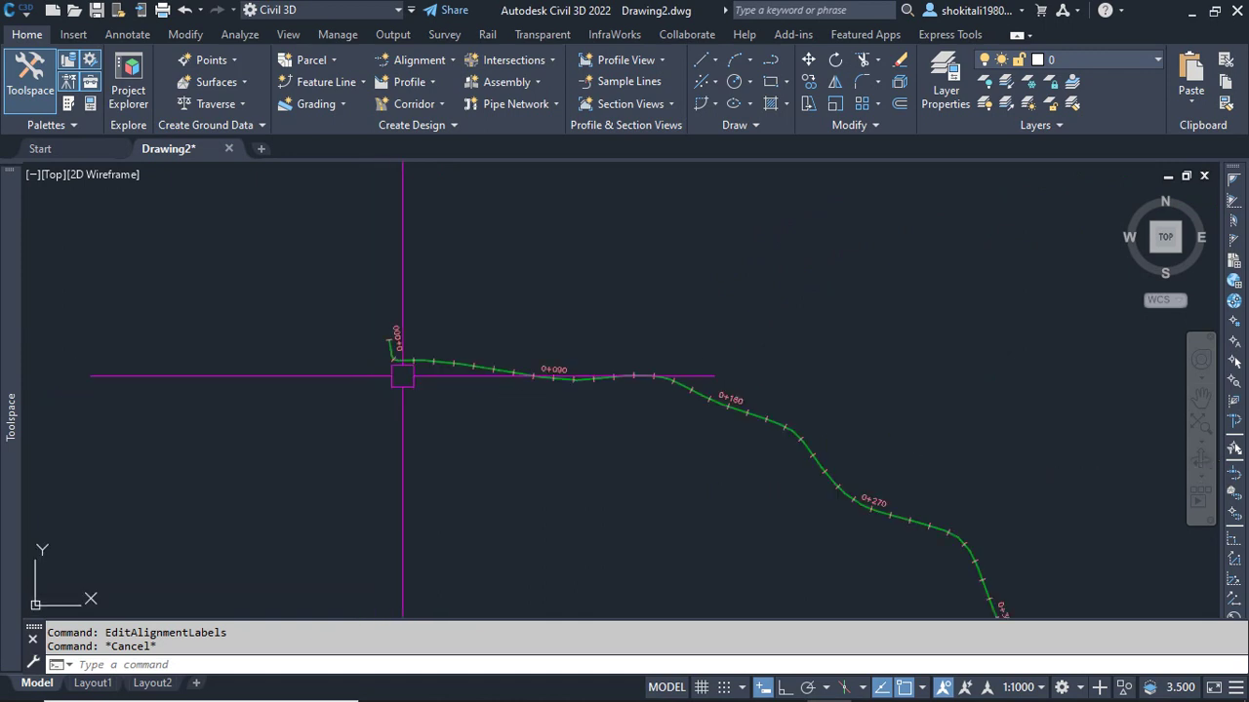
{"action": "scroll", "coordinate": [398, 363], "scroll_direction": "up", "scroll_amount": 5}
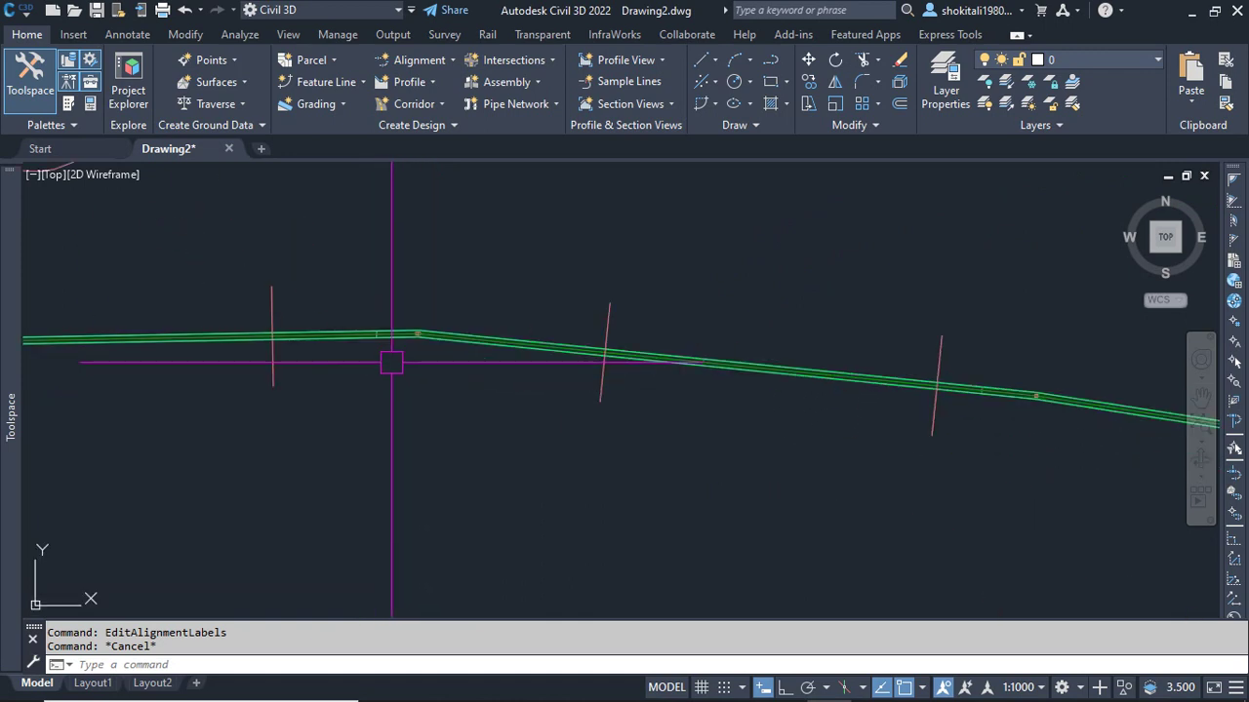
{"action": "scroll", "coordinate": [392, 363], "scroll_direction": "down", "scroll_amount": 6}
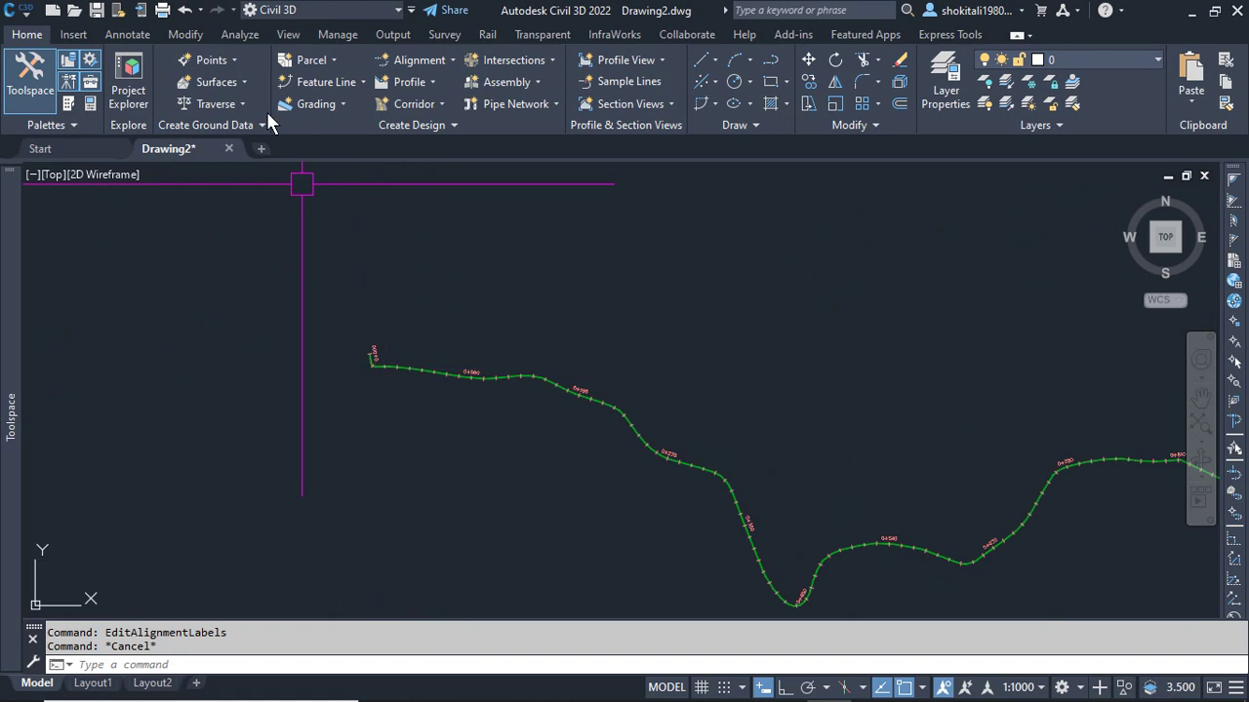
Step: Start a surface profile for Alignment - (1) and add Surface1 to its profile list over the full station range
{"action": "left_click", "coordinate": [411, 84]}
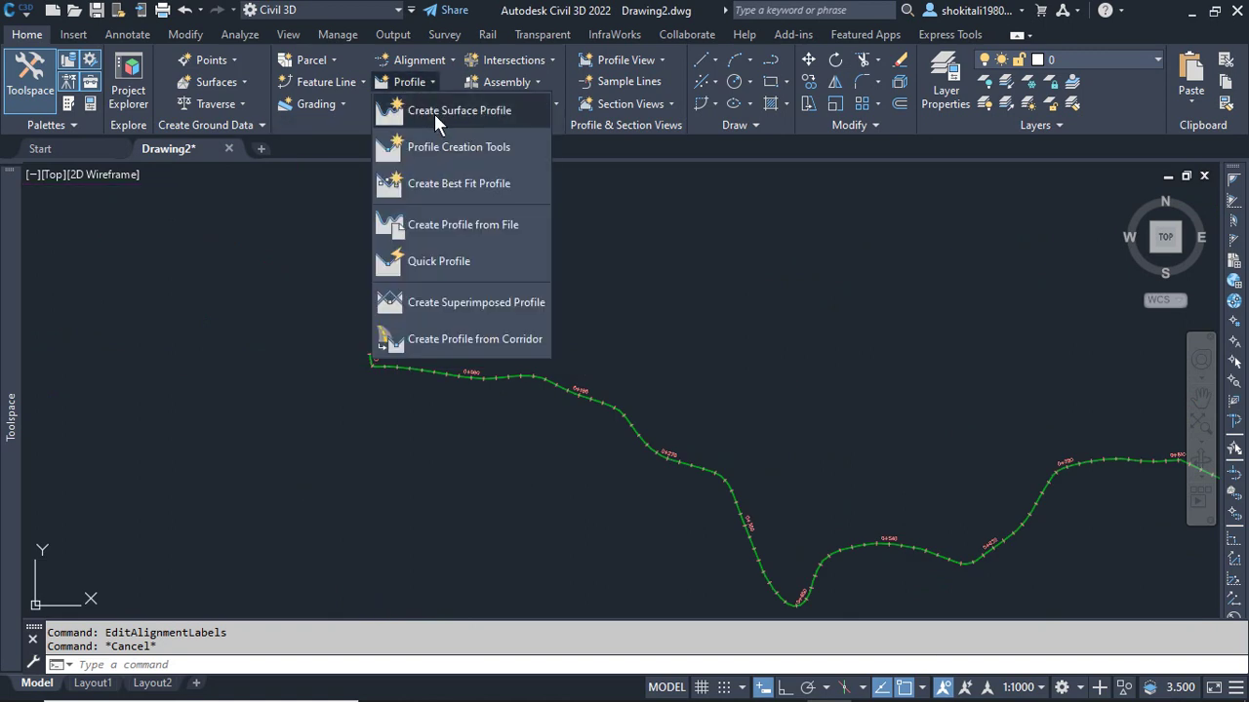
{"action": "left_click", "coordinate": [434, 113]}
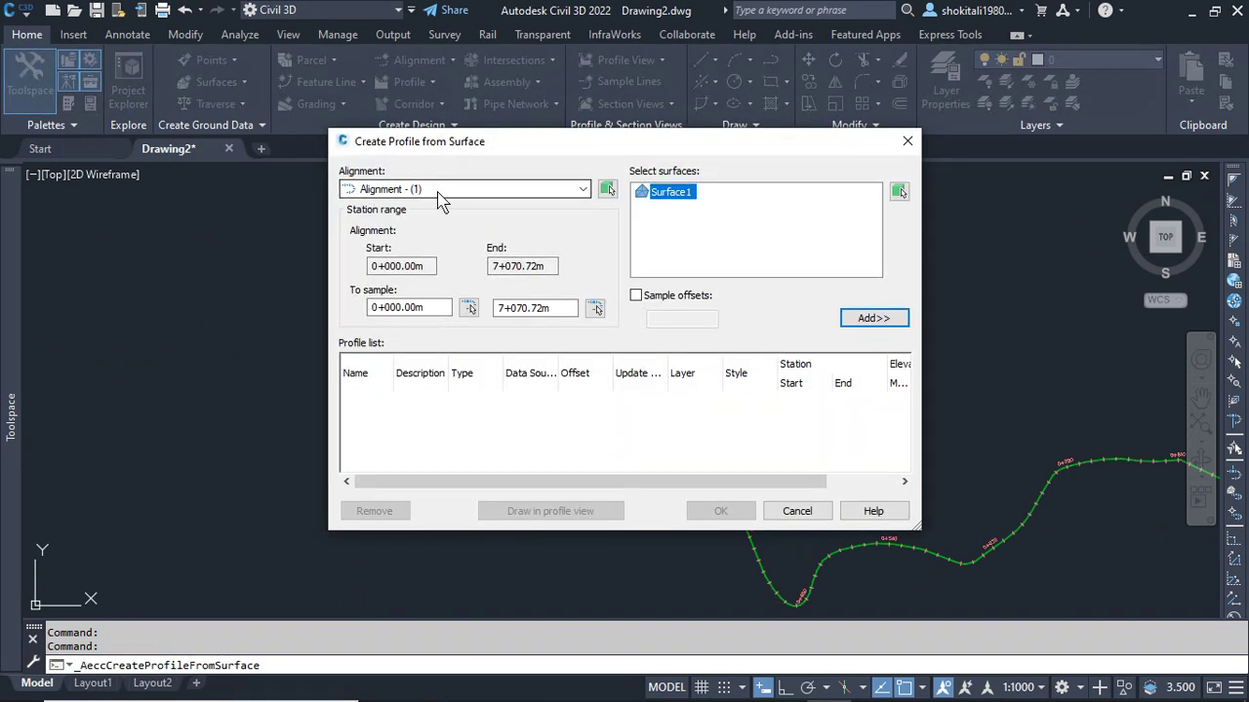
{"action": "left_click", "coordinate": [881, 325]}
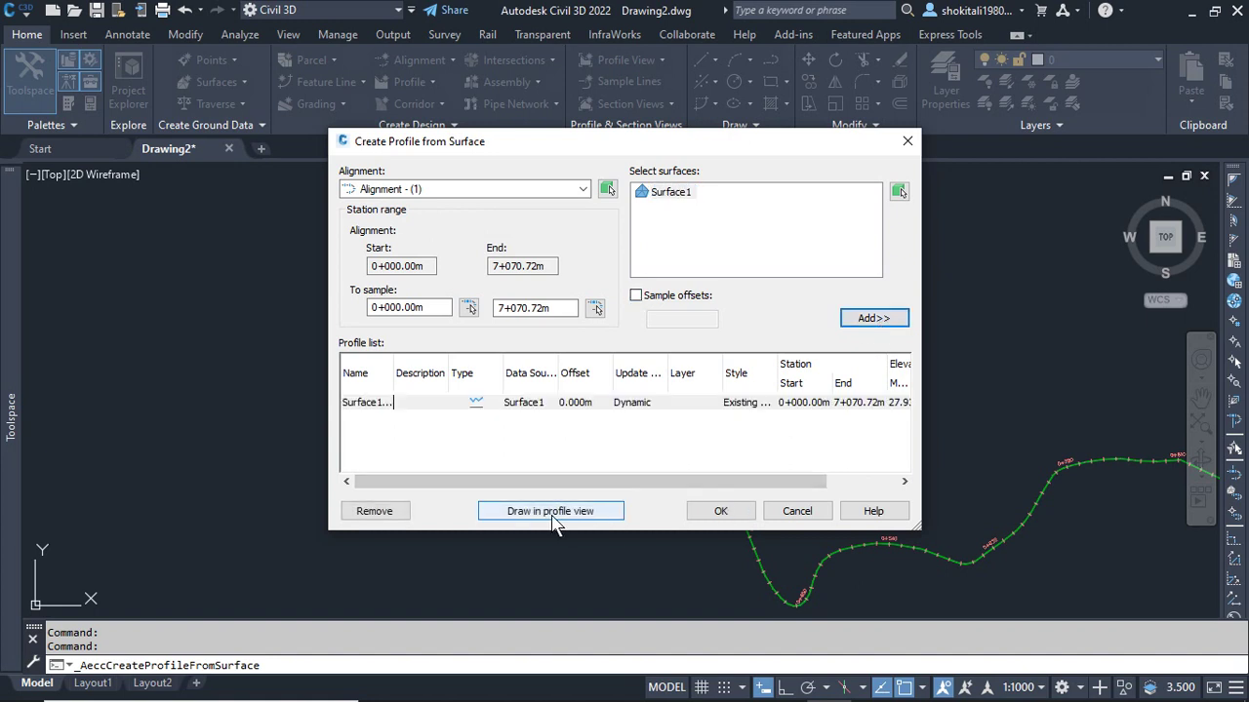
Step: Draw the surface profile in a new profile view with the Profile View style, placing its origin in the empty area above the route
{"action": "left_click", "coordinate": [549, 514]}
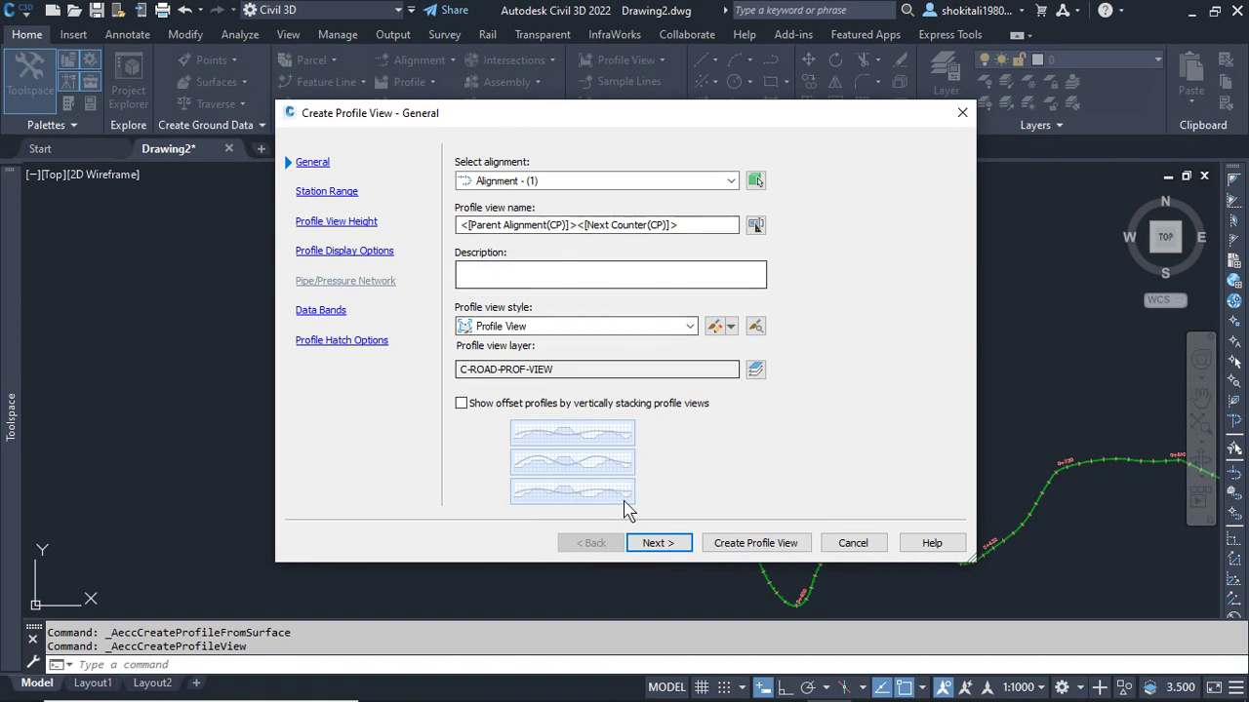
{"action": "left_click", "coordinate": [743, 546]}
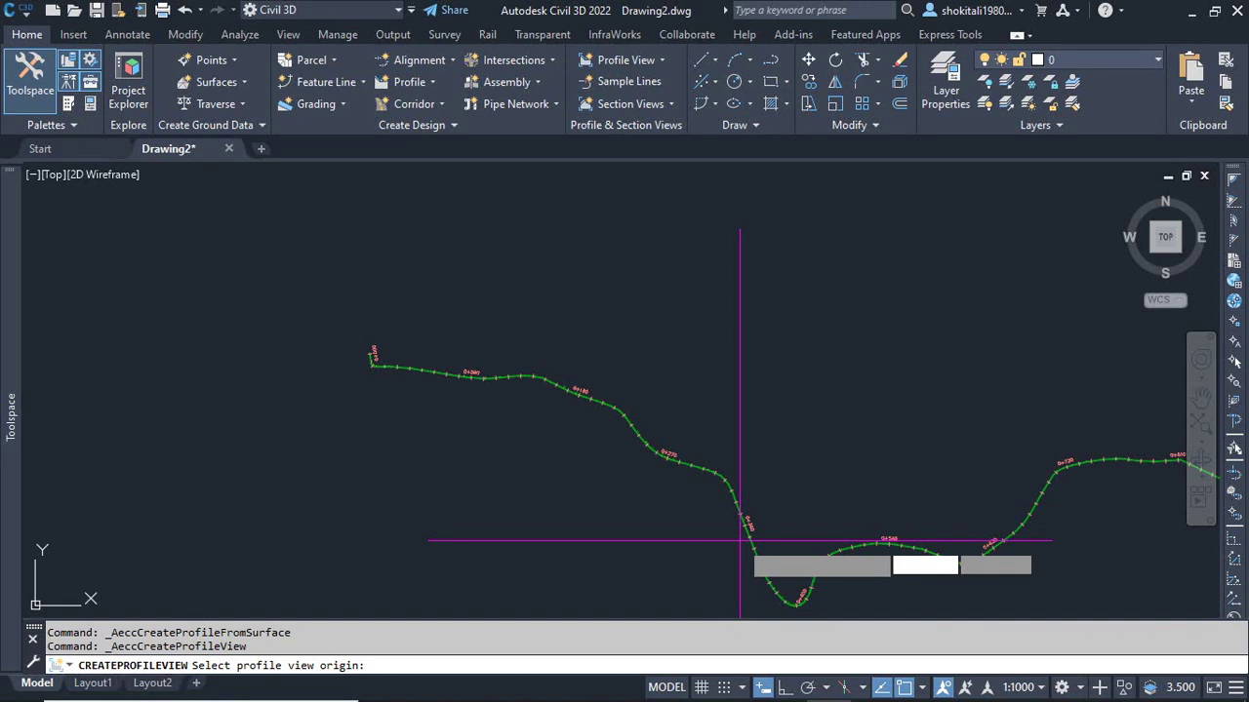
{"action": "scroll", "coordinate": [712, 224], "scroll_direction": "down", "scroll_amount": 5}
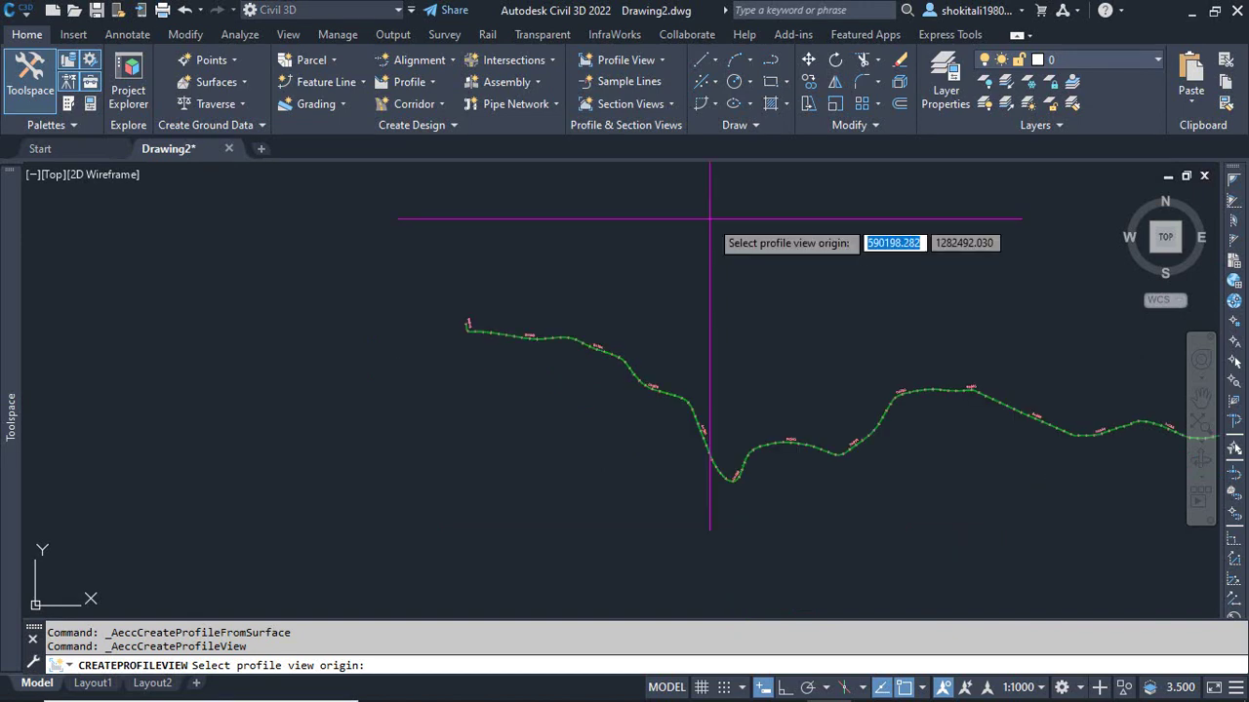
{"action": "scroll", "coordinate": [626, 317], "scroll_direction": "up", "scroll_amount": 3}
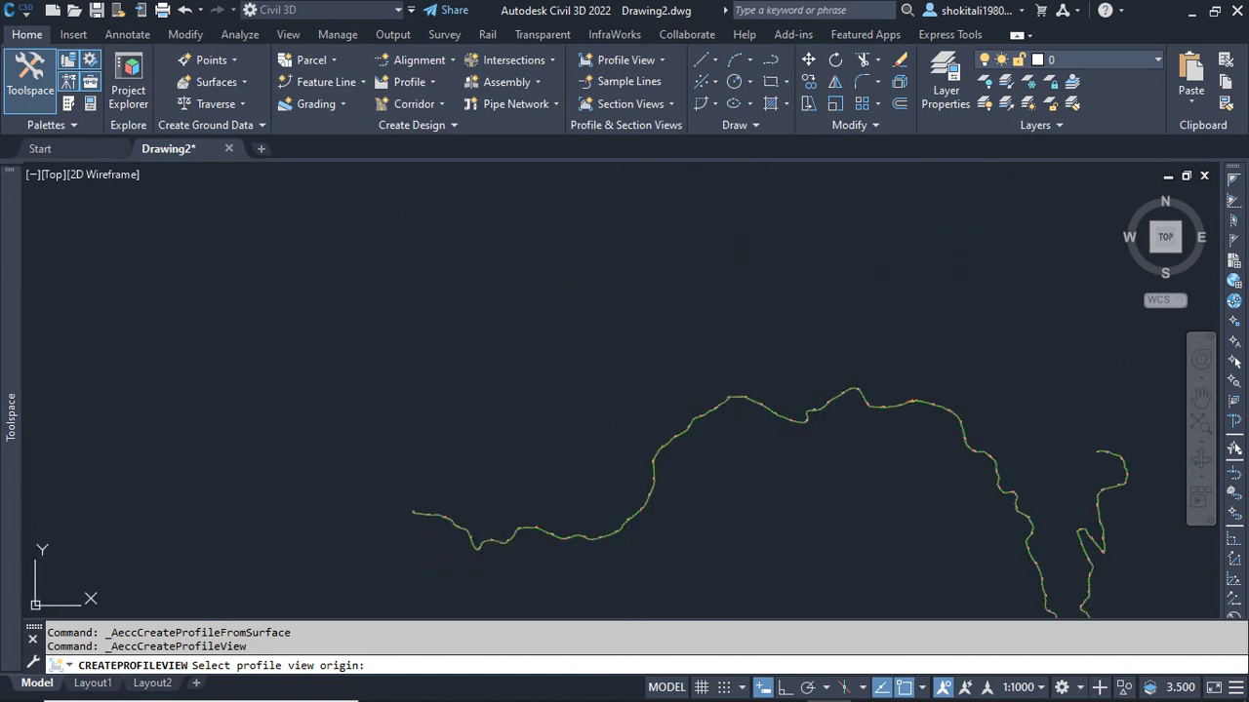
{"action": "left_click", "coordinate": [627, 303]}
Step: Turn on vertical and horizontal grid clipping in the style of the new profile view
{"action": "scroll", "coordinate": [683, 318], "scroll_direction": "down", "scroll_amount": 6}
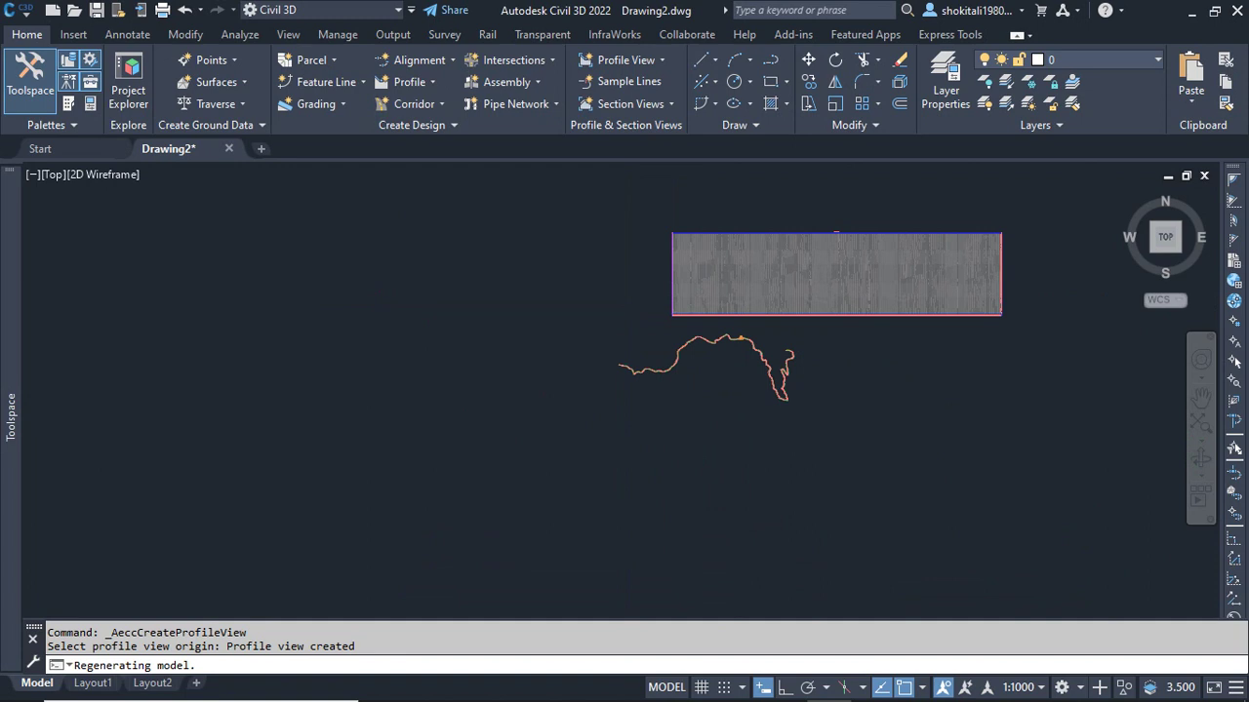
{"action": "scroll", "coordinate": [733, 296], "scroll_direction": "down", "scroll_amount": 3}
{"action": "scroll", "coordinate": [672, 287], "scroll_direction": "up", "scroll_amount": 10}
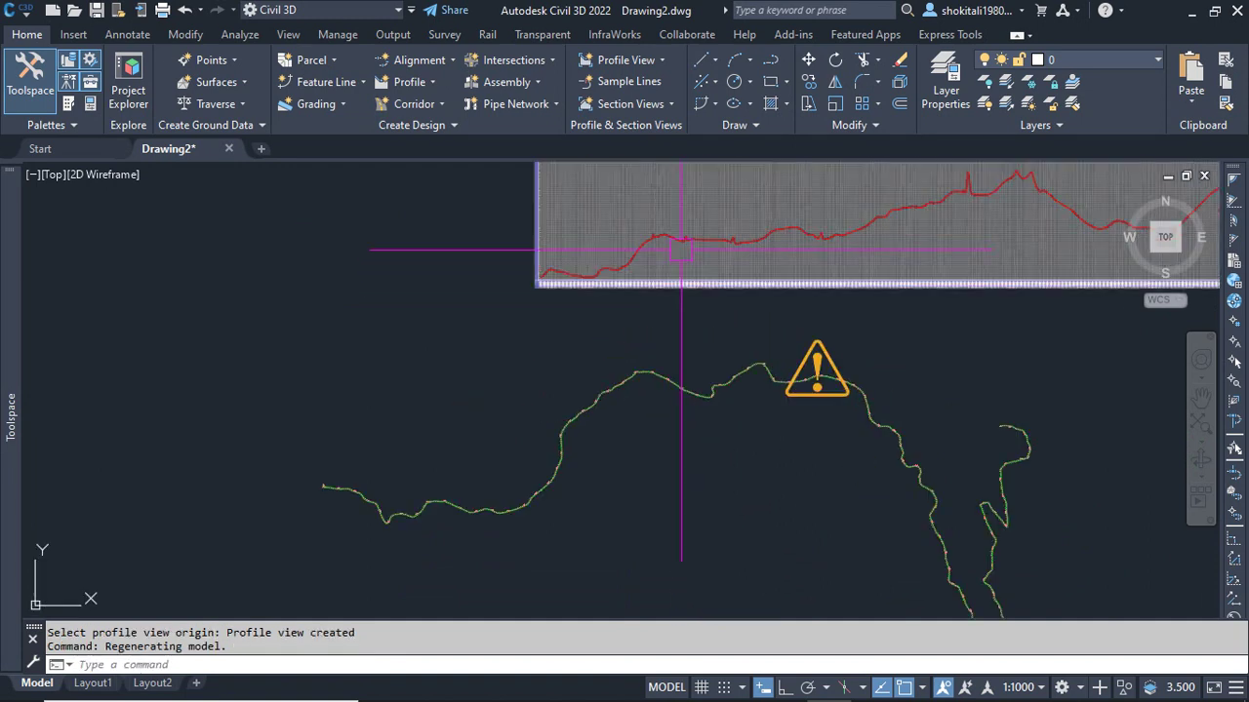
{"action": "scroll", "coordinate": [540, 303], "scroll_direction": "down", "scroll_amount": 5}
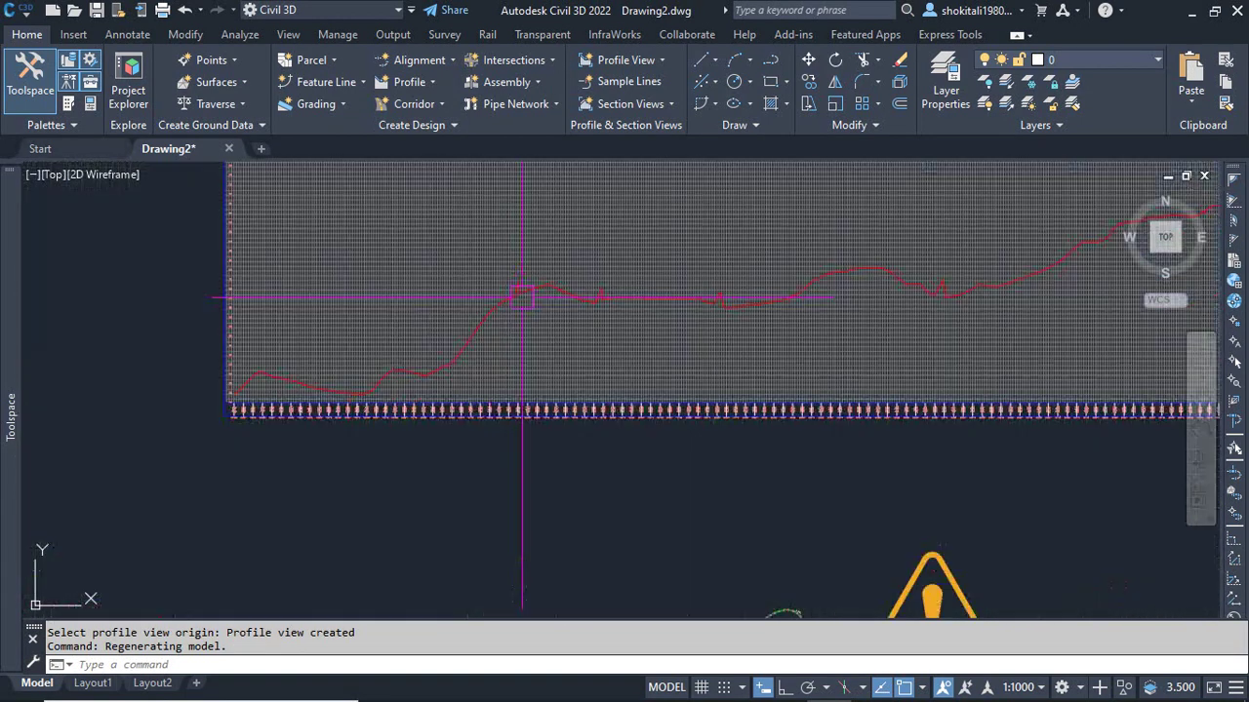
{"action": "scroll", "coordinate": [540, 303], "scroll_direction": "up", "scroll_amount": 2}
{"action": "scroll", "coordinate": [579, 301], "scroll_direction": "down", "scroll_amount": 4}
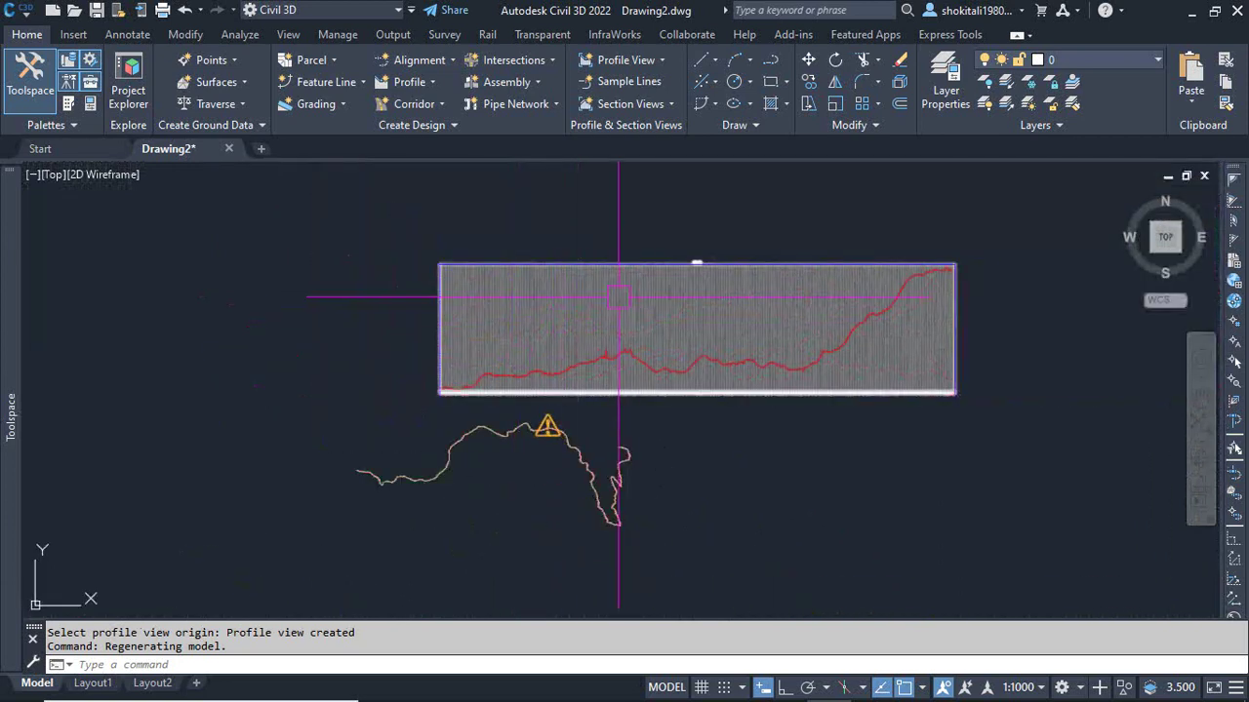
{"action": "left_click", "coordinate": [578, 290]}
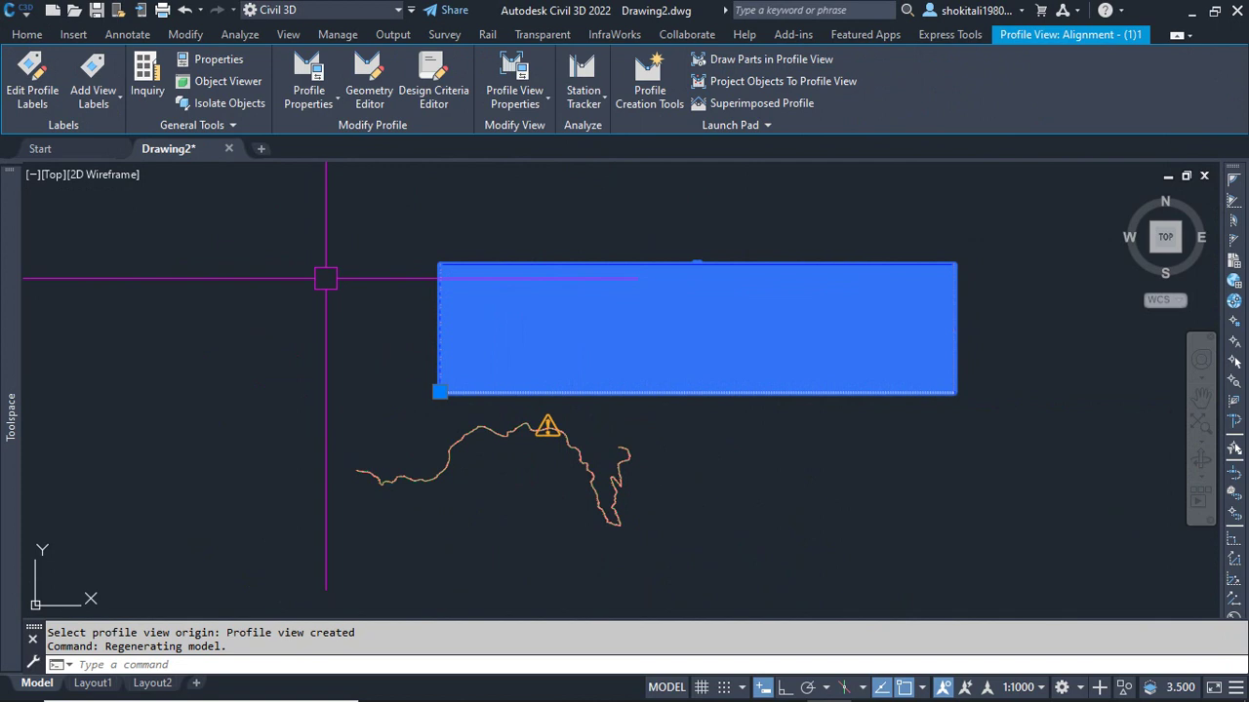
{"action": "right_click", "coordinate": [328, 279]}
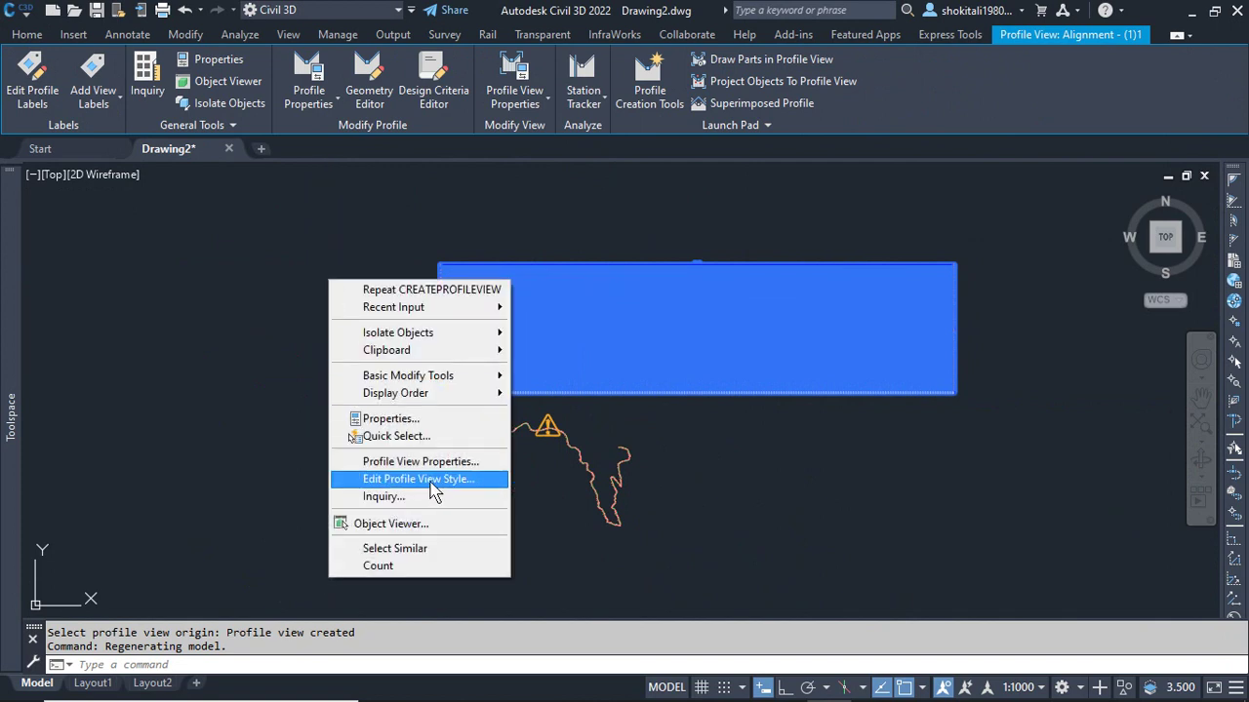
{"action": "left_click", "coordinate": [438, 479]}
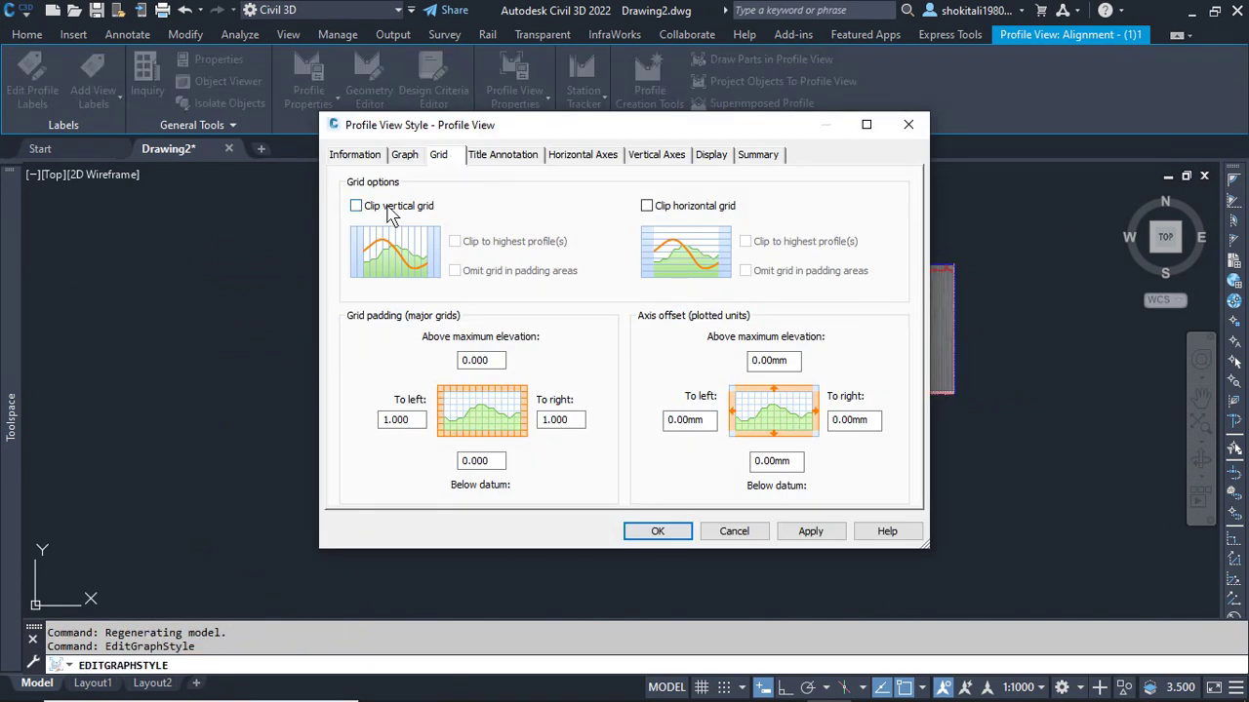
{"action": "left_click", "coordinate": [357, 206]}
{"action": "left_click", "coordinate": [689, 210]}
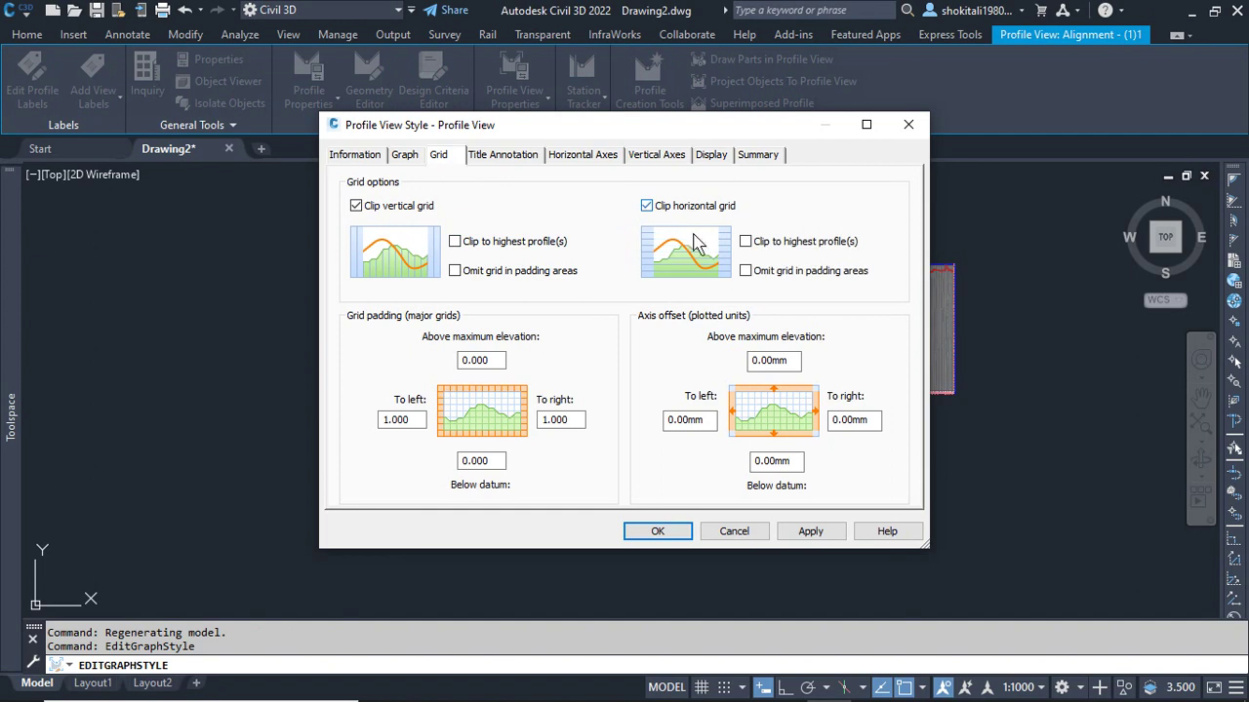
{"action": "left_click", "coordinate": [792, 531]}
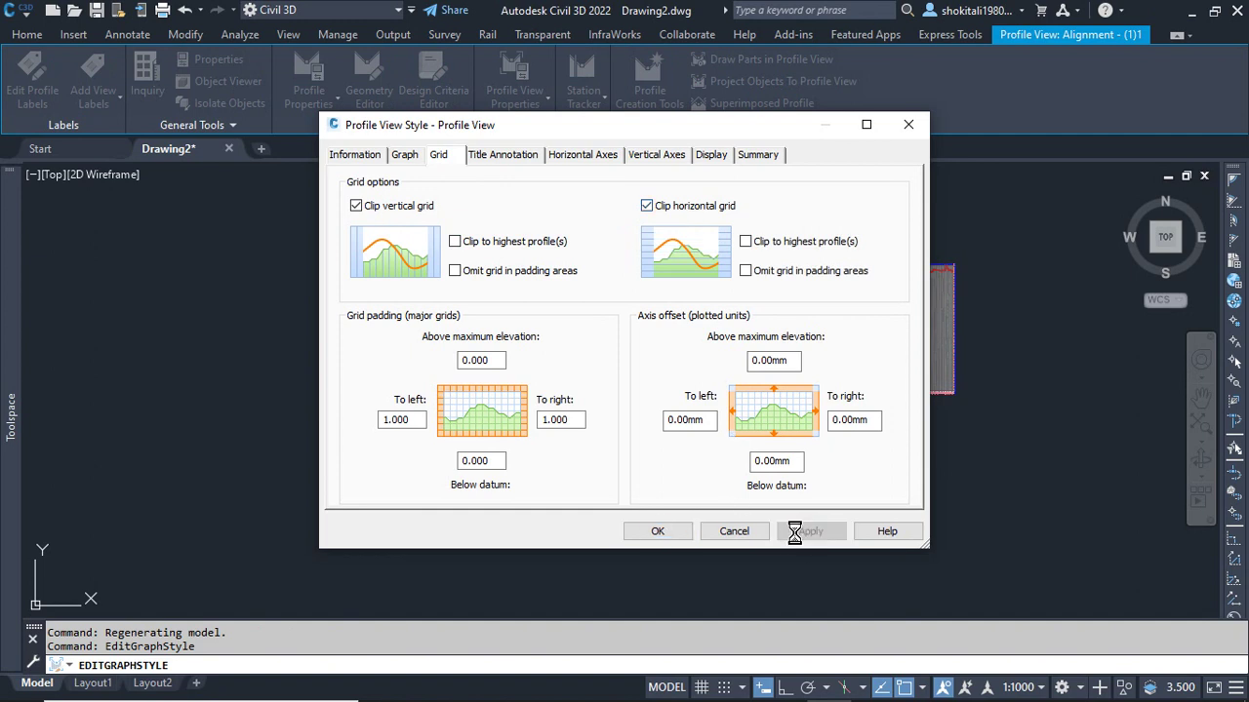
{"action": "left_click", "coordinate": [658, 533]}
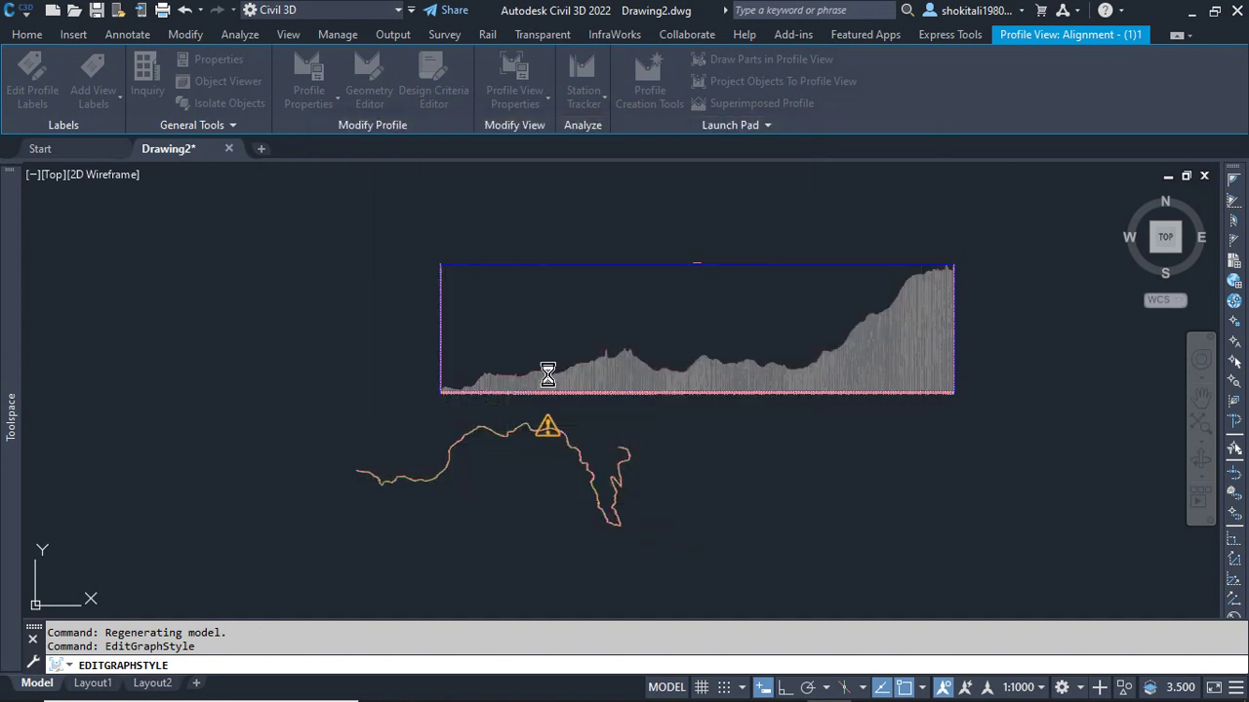
Step: Examine the clipped profile view along its length, up to its high end, and alongside the route
{"action": "scroll", "coordinate": [507, 366], "scroll_direction": "up", "scroll_amount": 5}
{"action": "key", "text": "Escape"}
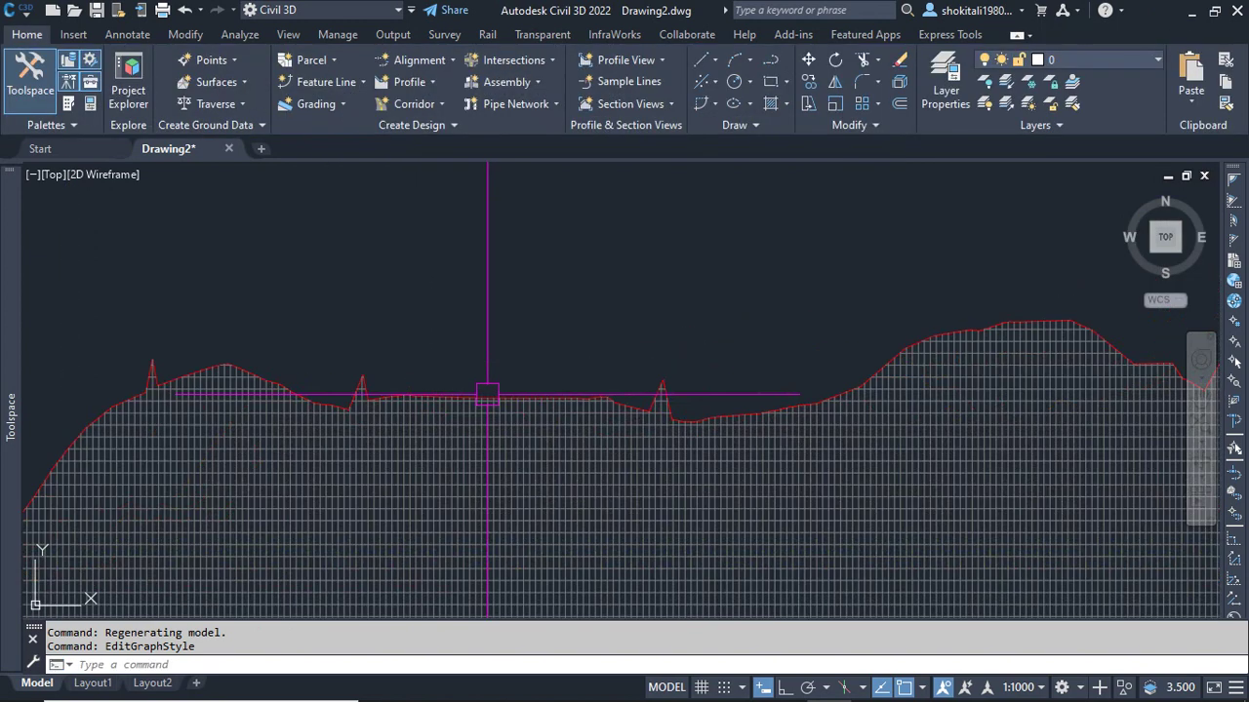
{"action": "scroll", "coordinate": [525, 369], "scroll_direction": "down", "scroll_amount": 9}
{"action": "scroll", "coordinate": [875, 279], "scroll_direction": "up", "scroll_amount": 5}
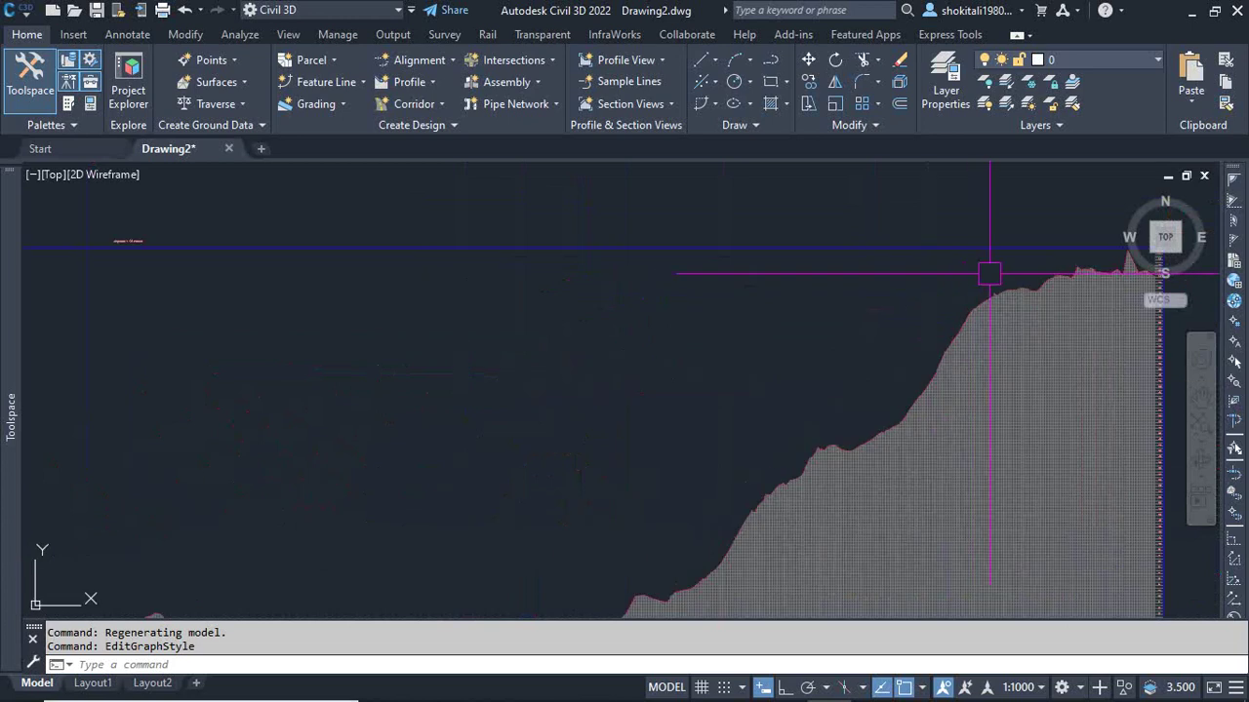
{"action": "scroll", "coordinate": [1068, 297], "scroll_direction": "up", "scroll_amount": 4}
{"action": "scroll", "coordinate": [772, 313], "scroll_direction": "down", "scroll_amount": 8}
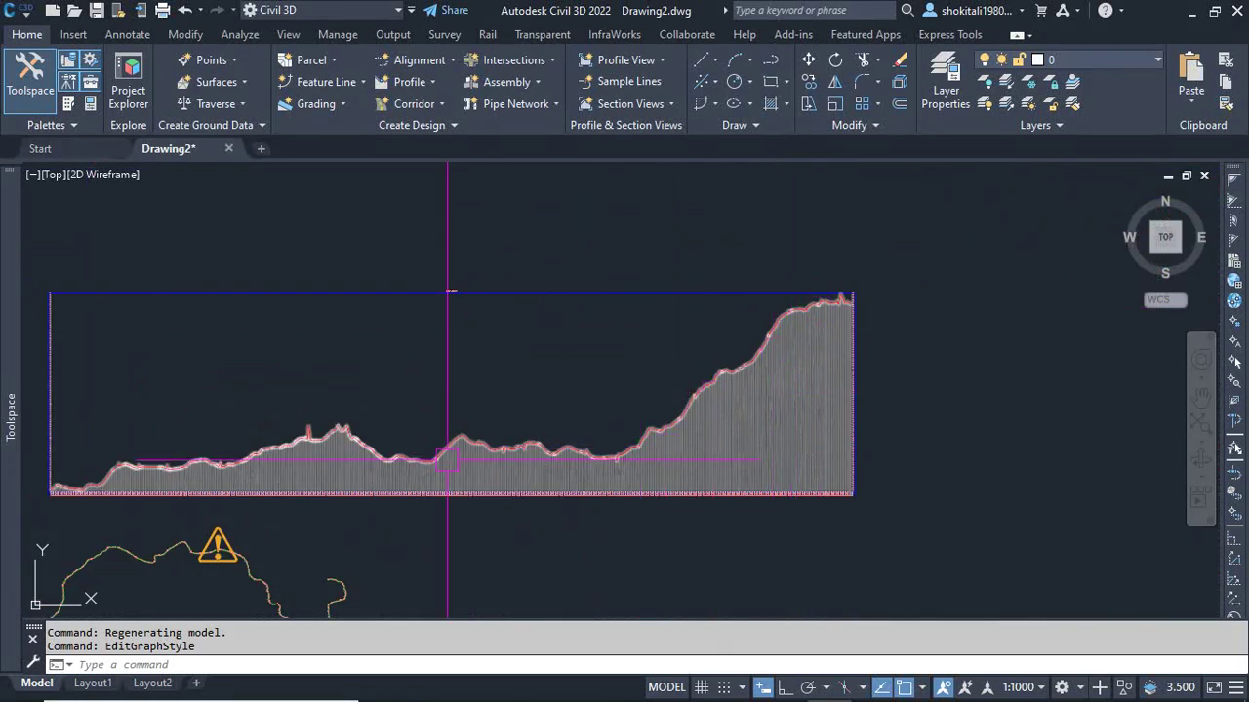
{"action": "scroll", "coordinate": [378, 479], "scroll_direction": "down", "scroll_amount": 2}
{"action": "middle_click_drag", "start_coordinate": [379, 501], "coordinate": [706, 407]}
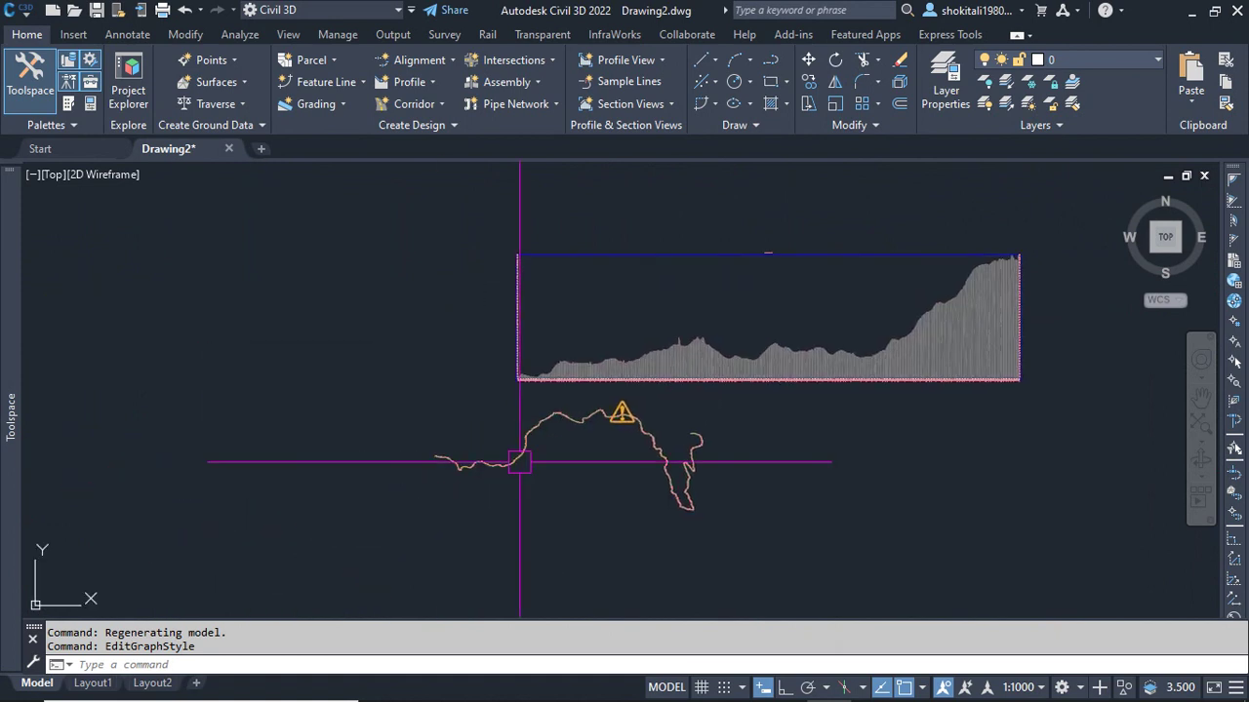
Step: Open the point creation tools near the start of the alignment and set Prompt For Elevations to Automatic
{"action": "scroll", "coordinate": [463, 462], "scroll_direction": "up", "scroll_amount": 6}
{"action": "scroll", "coordinate": [372, 415], "scroll_direction": "up", "scroll_amount": 4}
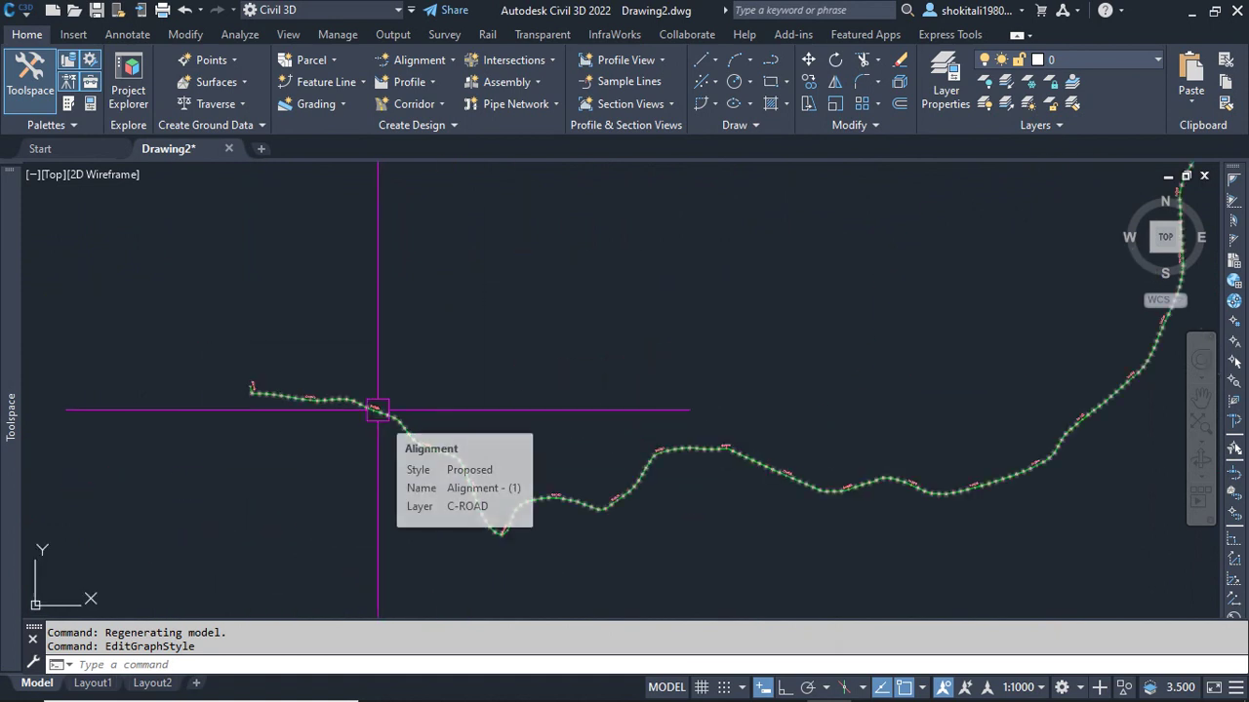
{"action": "scroll", "coordinate": [257, 385], "scroll_direction": "up", "scroll_amount": 5}
{"action": "scroll", "coordinate": [164, 352], "scroll_direction": "up", "scroll_amount": 8}
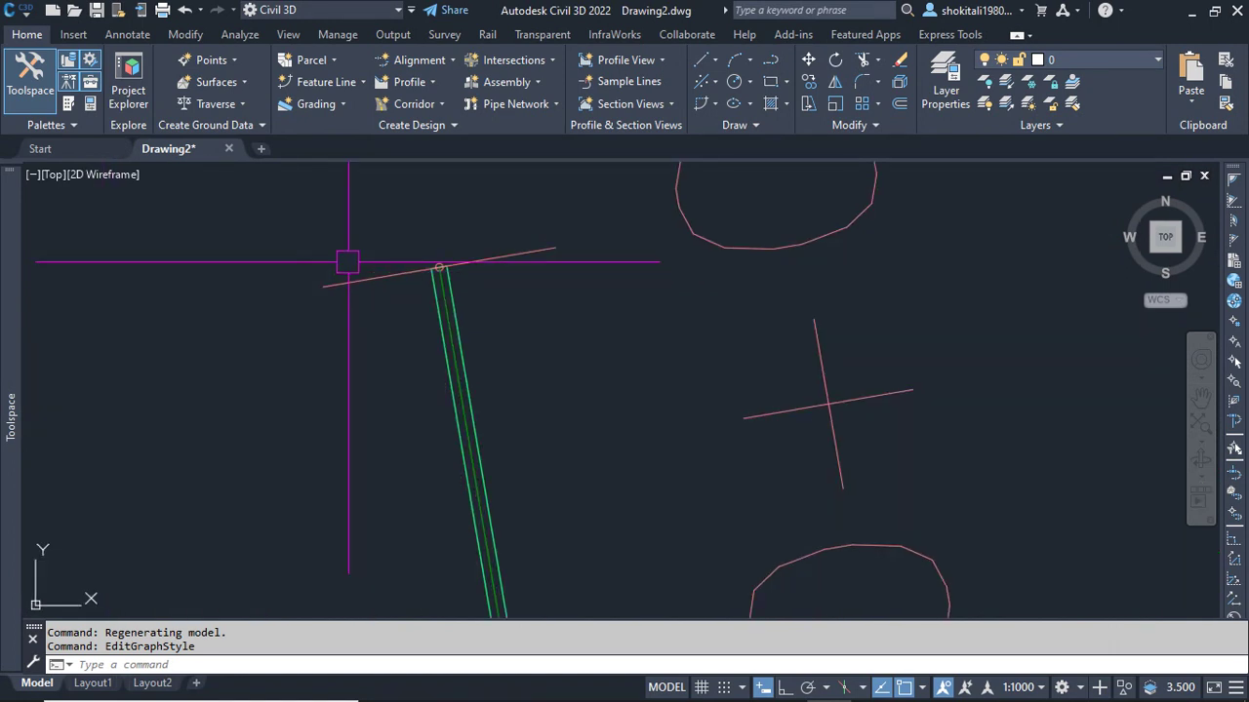
{"action": "left_click", "coordinate": [233, 60]}
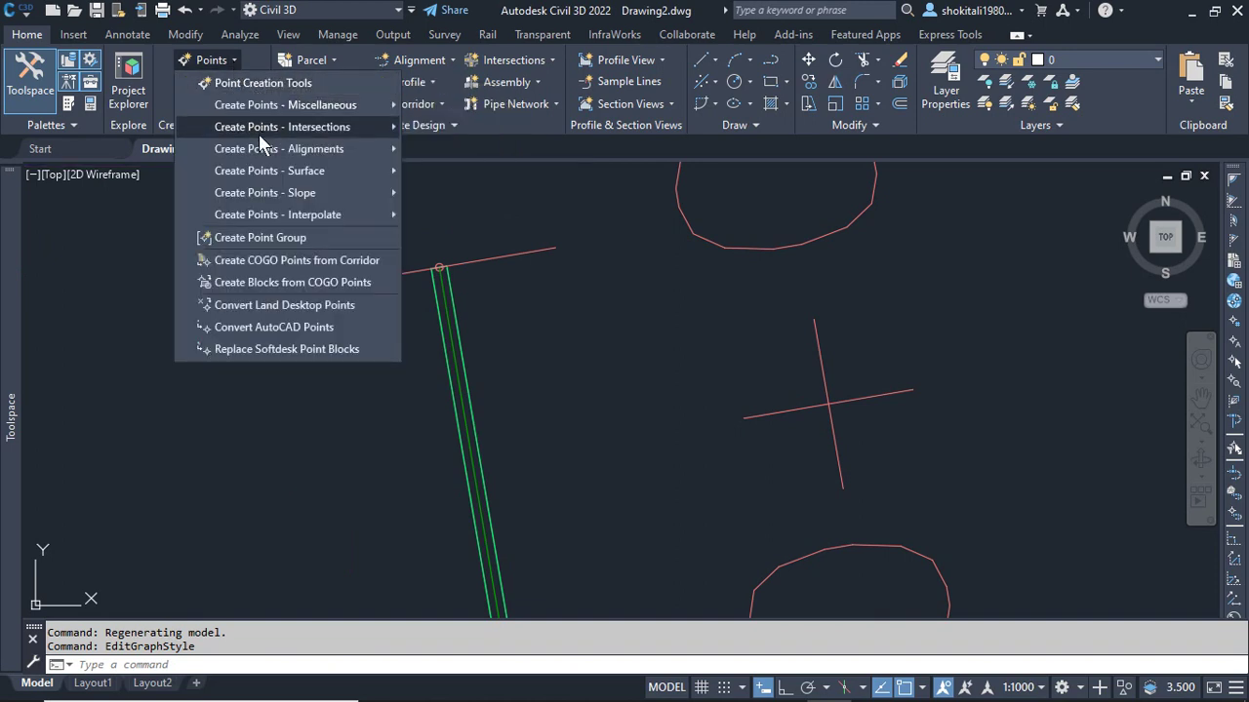
{"action": "left_click", "coordinate": [263, 84]}
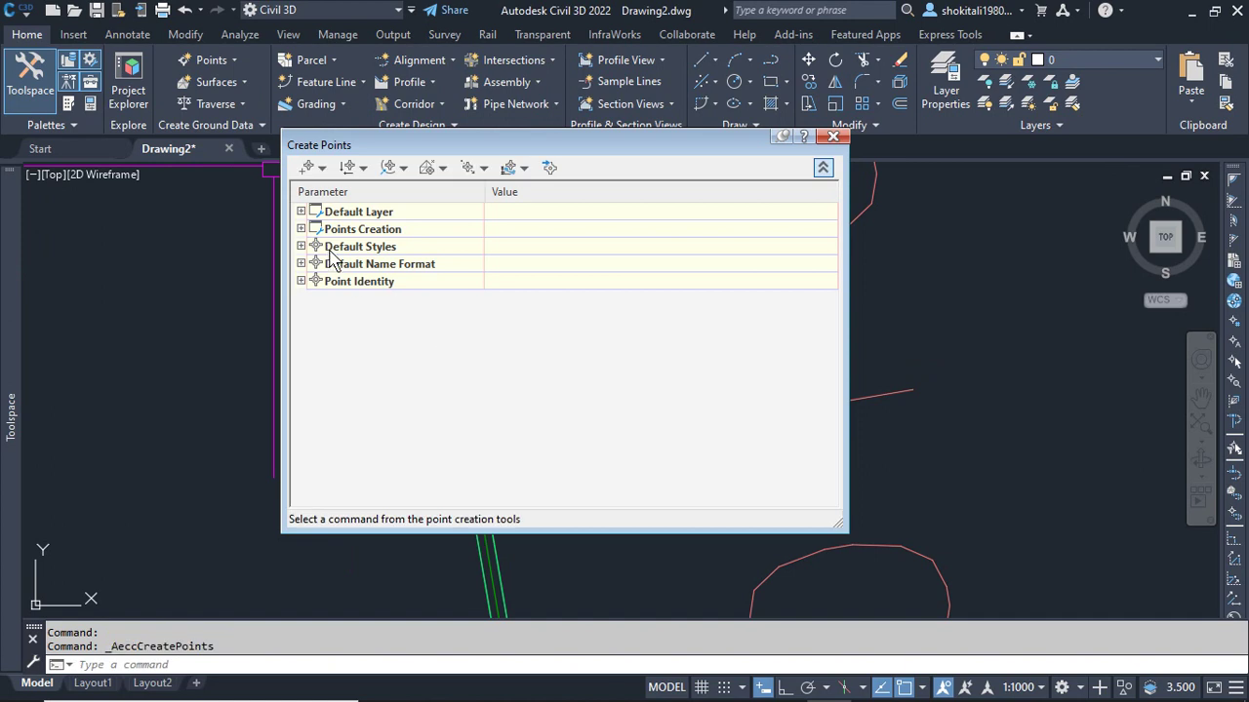
{"action": "left_click", "coordinate": [302, 229]}
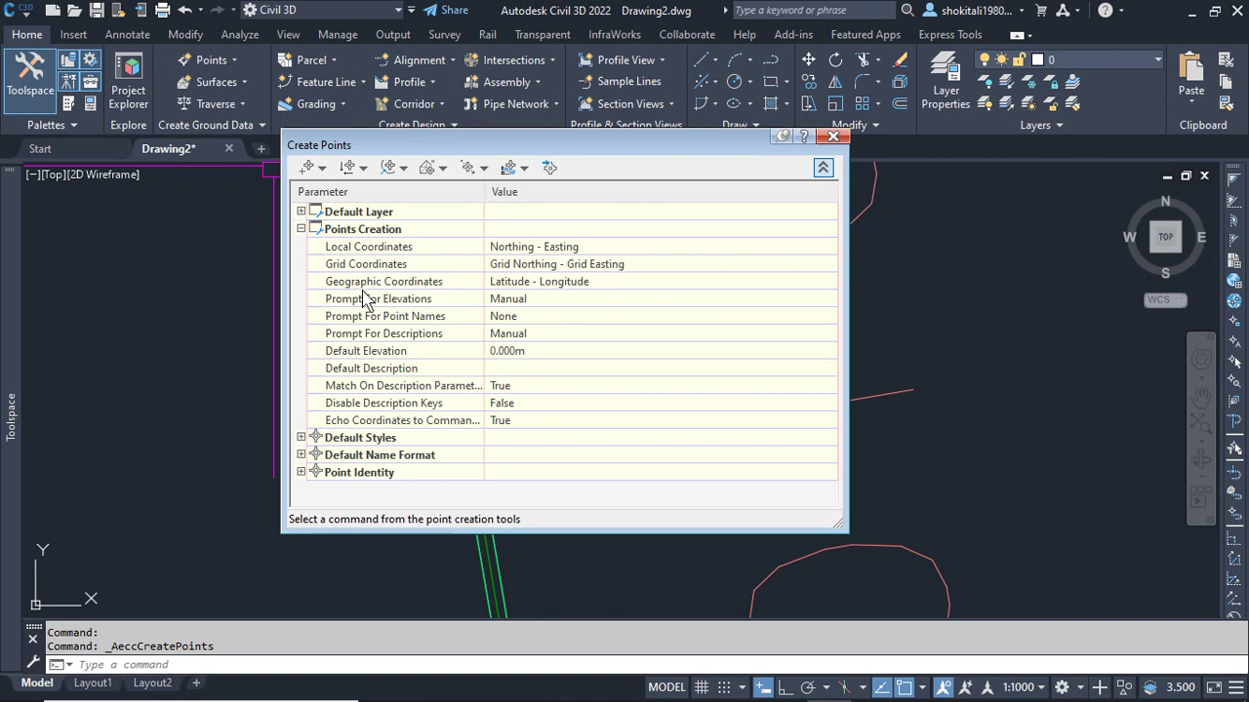
{"action": "left_click", "coordinate": [540, 308]}
{"action": "left_click", "coordinate": [539, 304]}
{"action": "left_click", "coordinate": [531, 320]}
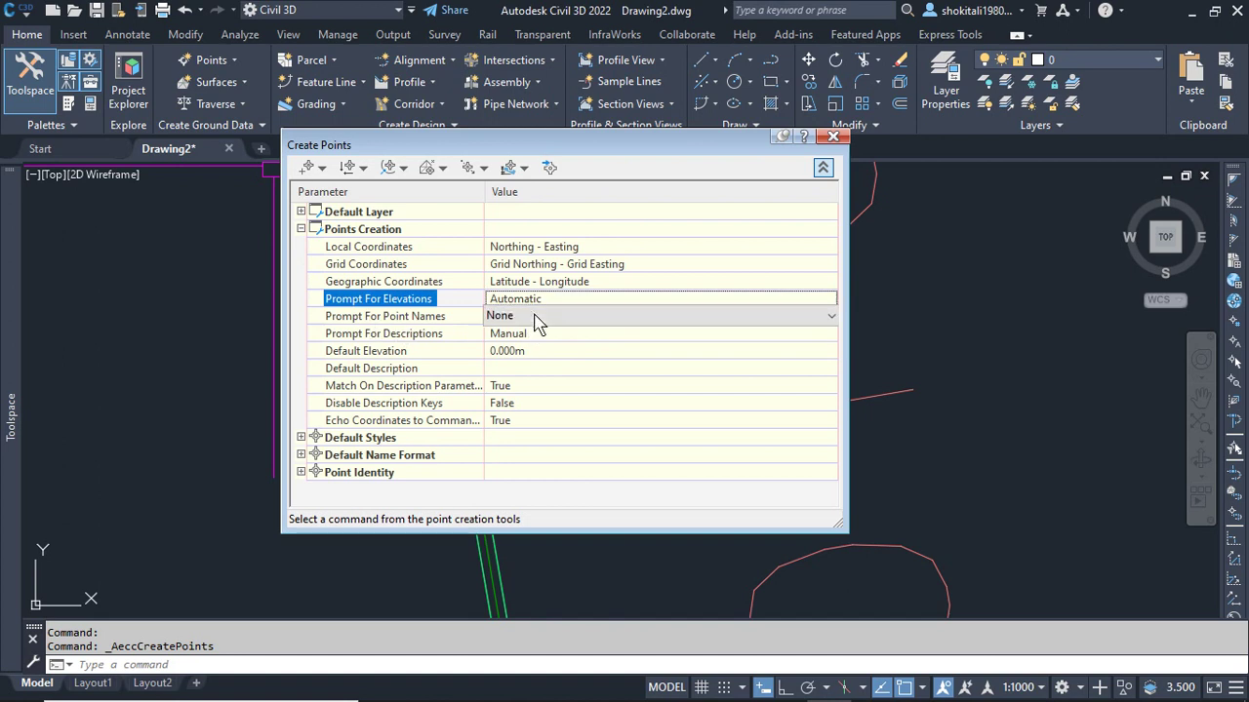
Step: Set the point creation prompts for point names and descriptions to Automatic
{"action": "left_click", "coordinate": [535, 319]}
{"action": "left_click", "coordinate": [535, 320]}
{"action": "left_click", "coordinate": [528, 334]}
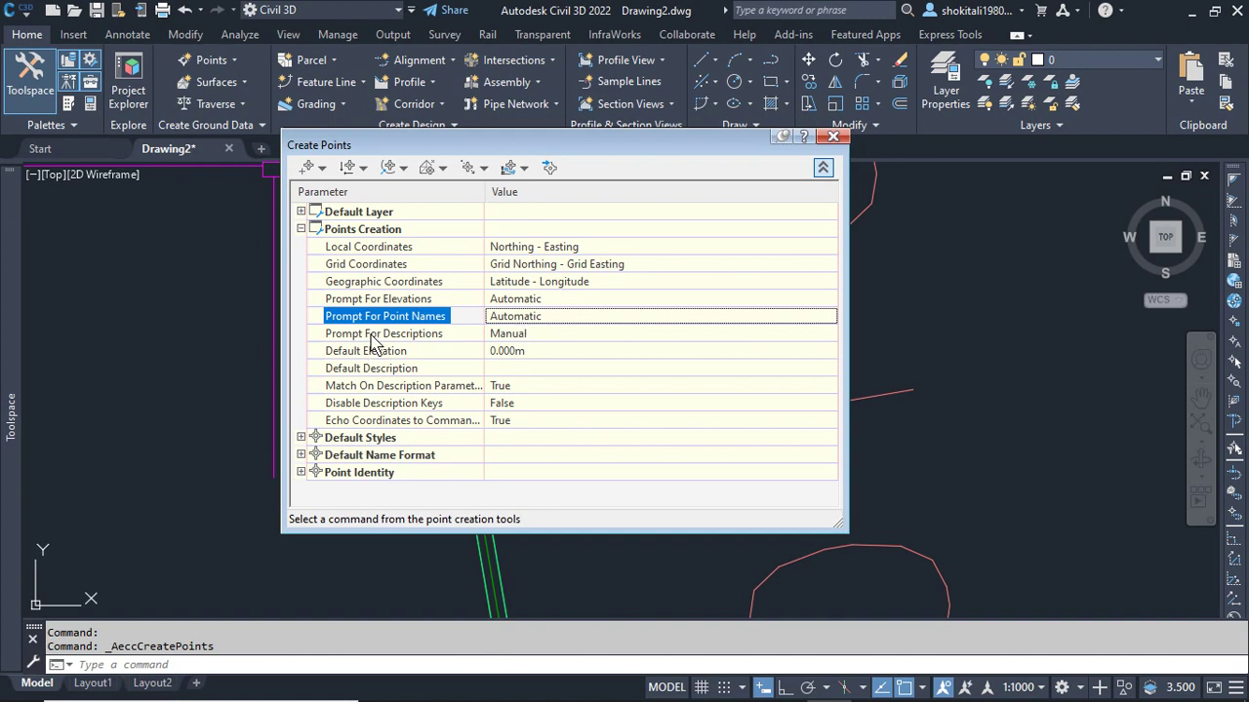
{"action": "left_click", "coordinate": [549, 335]}
{"action": "left_click", "coordinate": [549, 335]}
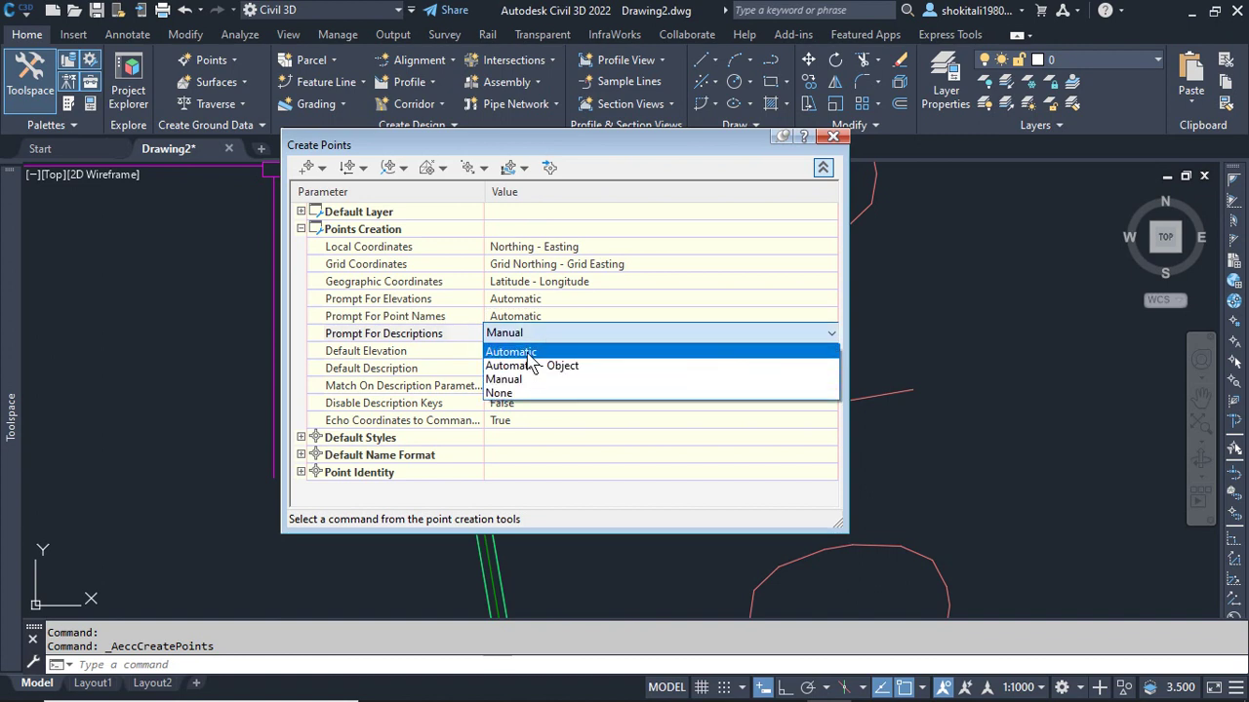
{"action": "left_click", "coordinate": [529, 352]}
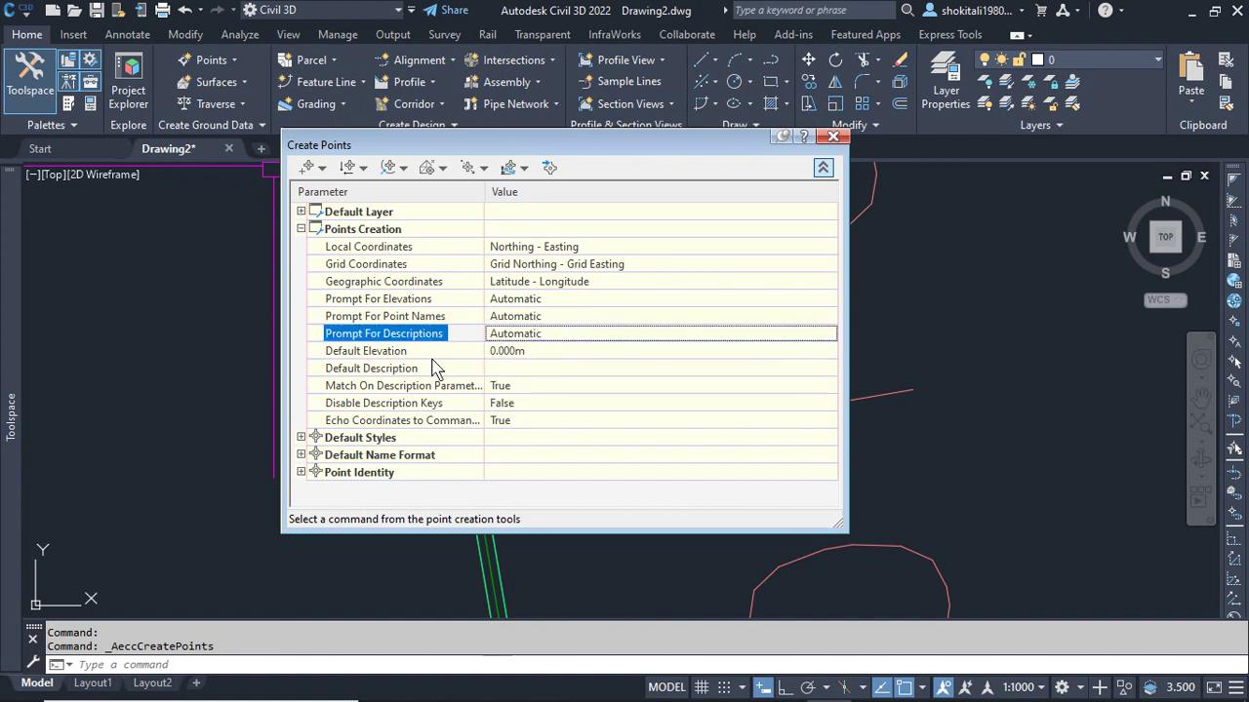
Step: Enter A as the default description for new points and collapse the Points Creation settings
{"action": "left_click", "coordinate": [518, 369]}
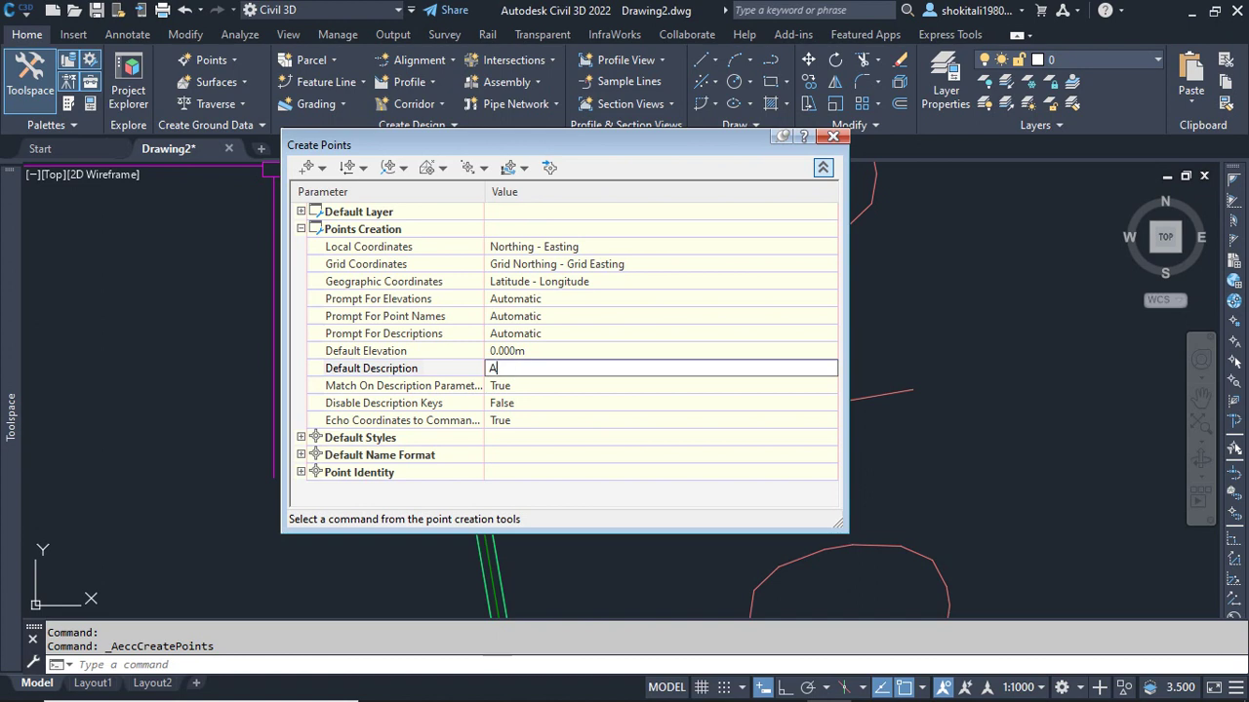
{"action": "left_click", "coordinate": [620, 426]}
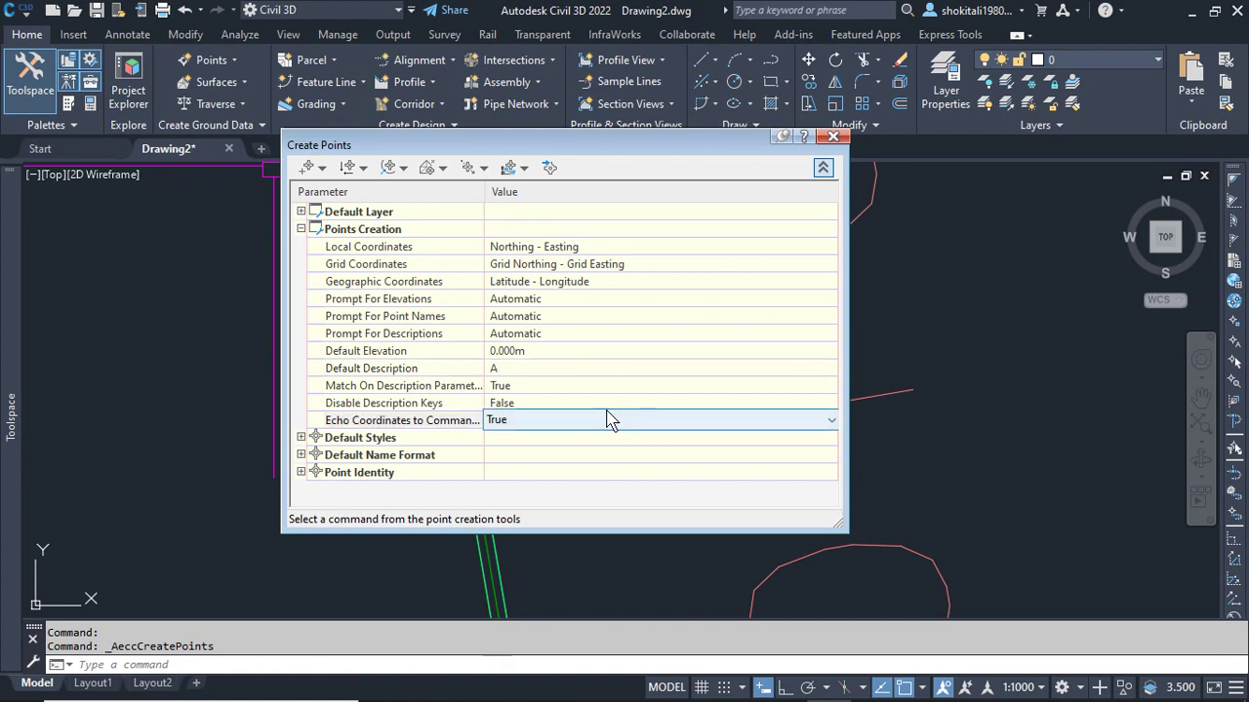
{"action": "left_click", "coordinate": [302, 229]}
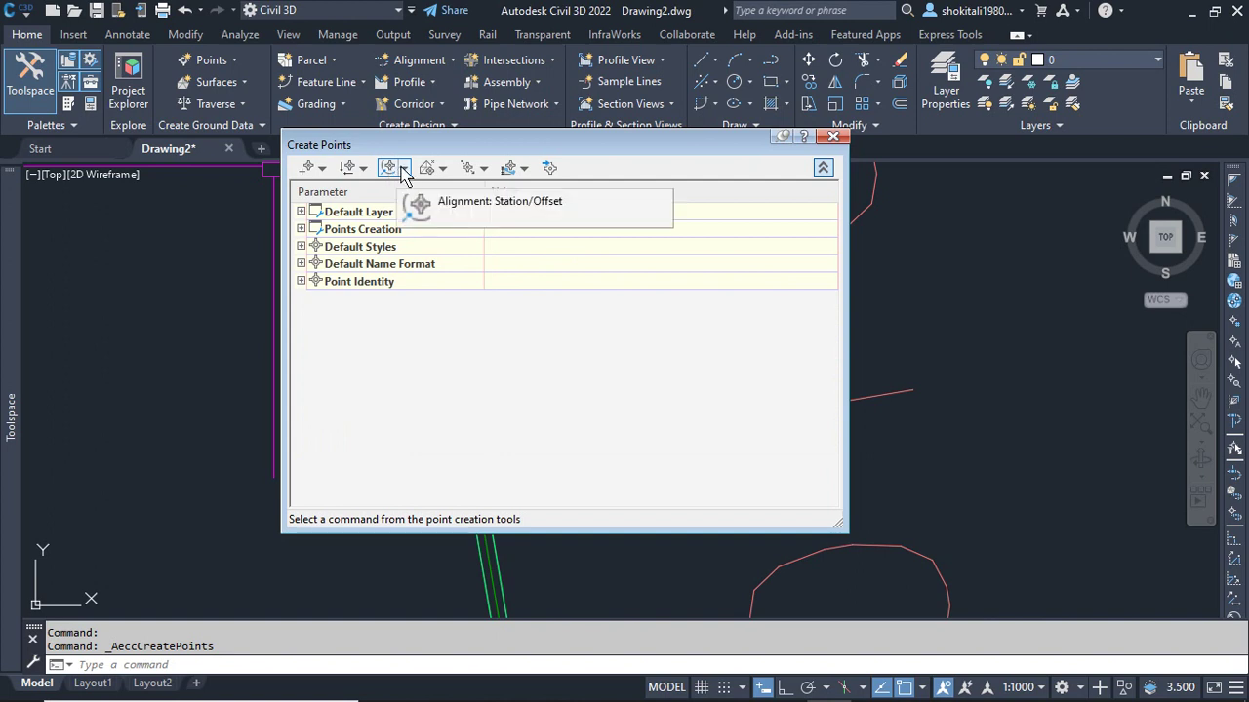
Step: Start creating points with Measure Alignment on the centreline alignment, taking elevations from the Surface1 - Surface (1) profile
{"action": "left_click", "coordinate": [403, 169]}
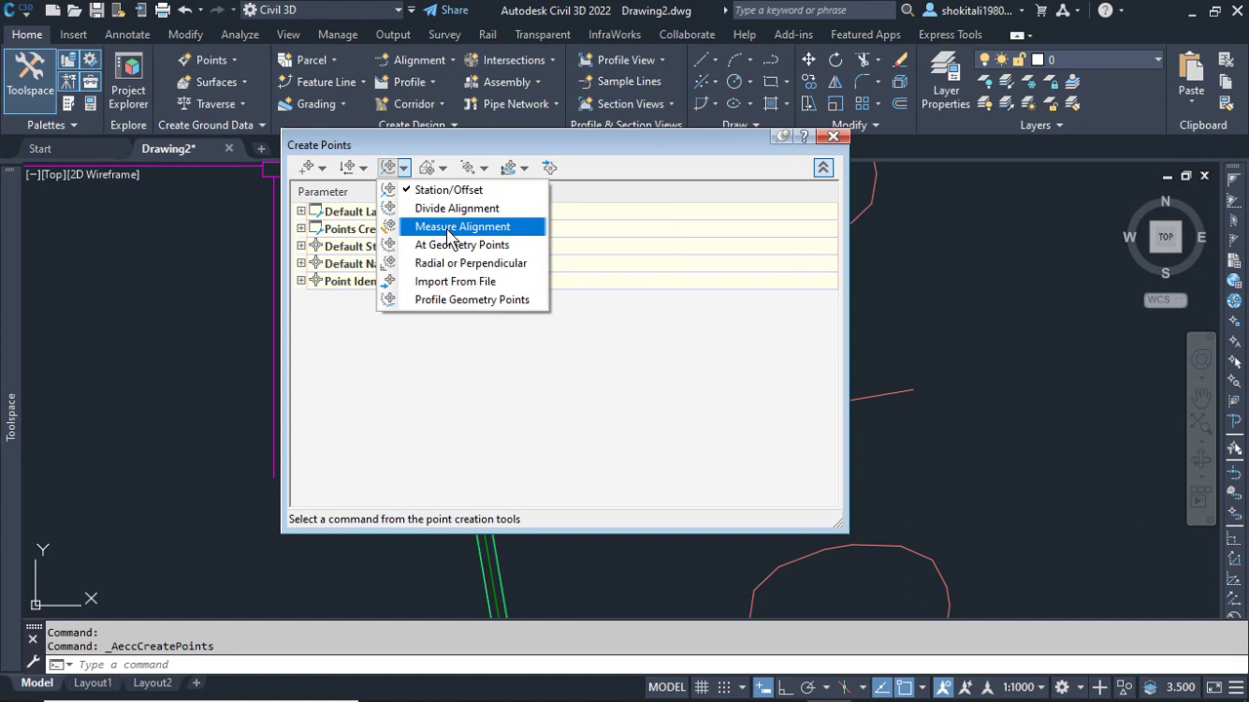
{"action": "left_click", "coordinate": [450, 234]}
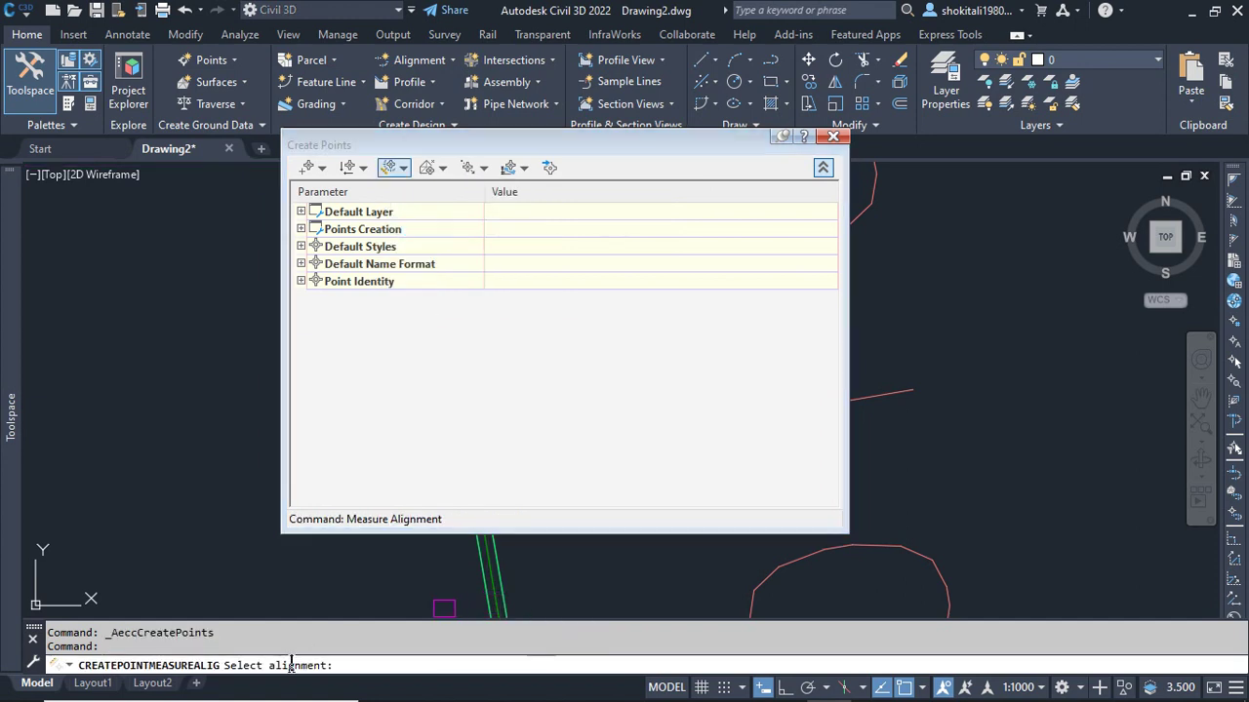
{"action": "scroll", "coordinate": [493, 571], "scroll_direction": "down", "scroll_amount": 1}
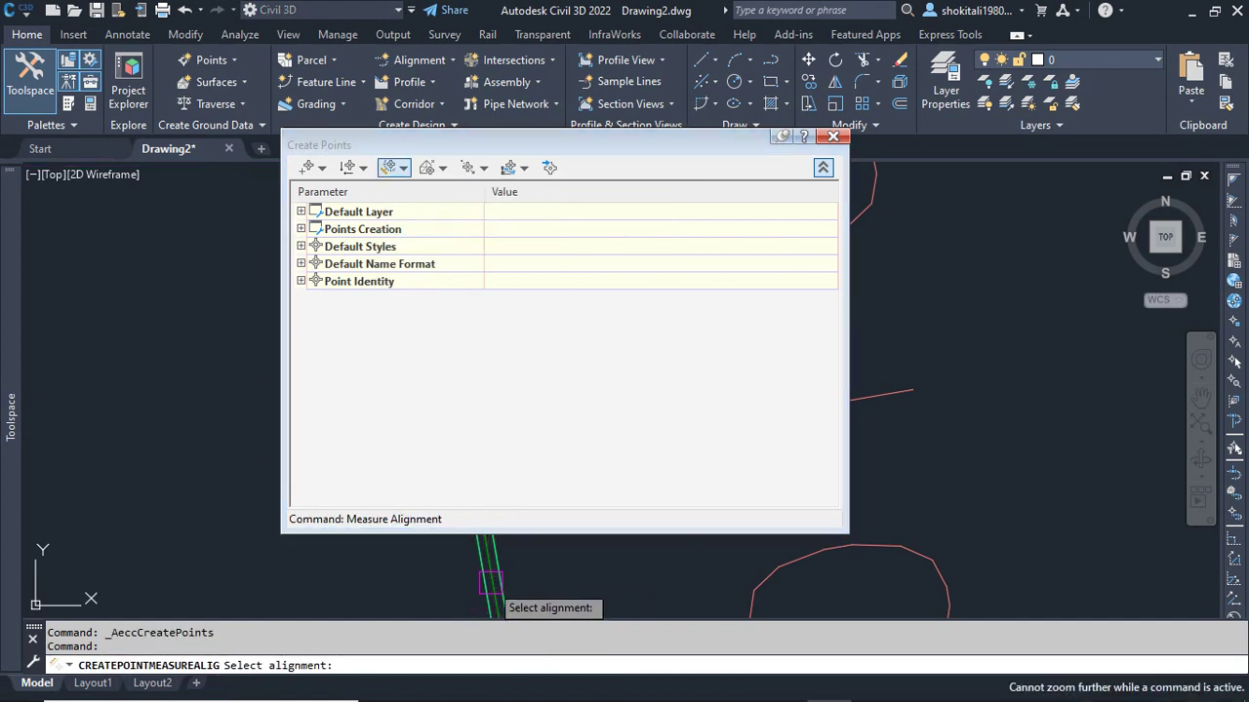
{"action": "left_click", "coordinate": [495, 597]}
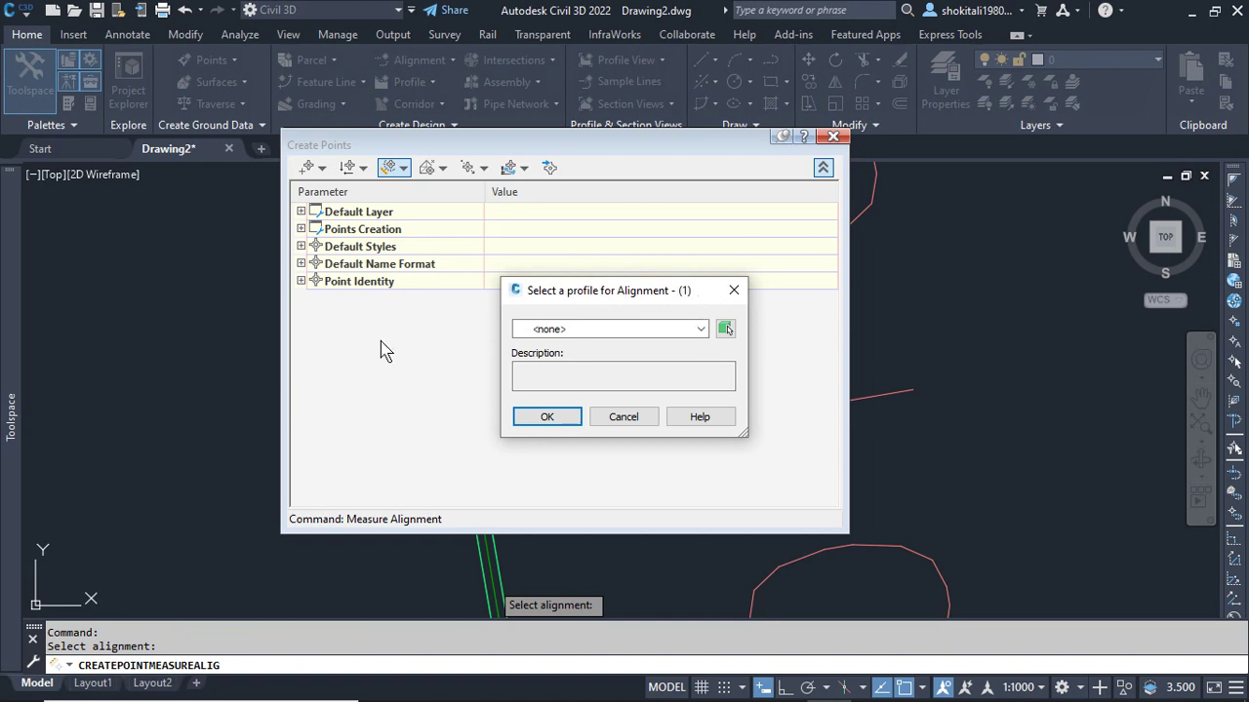
{"action": "left_click", "coordinate": [644, 337]}
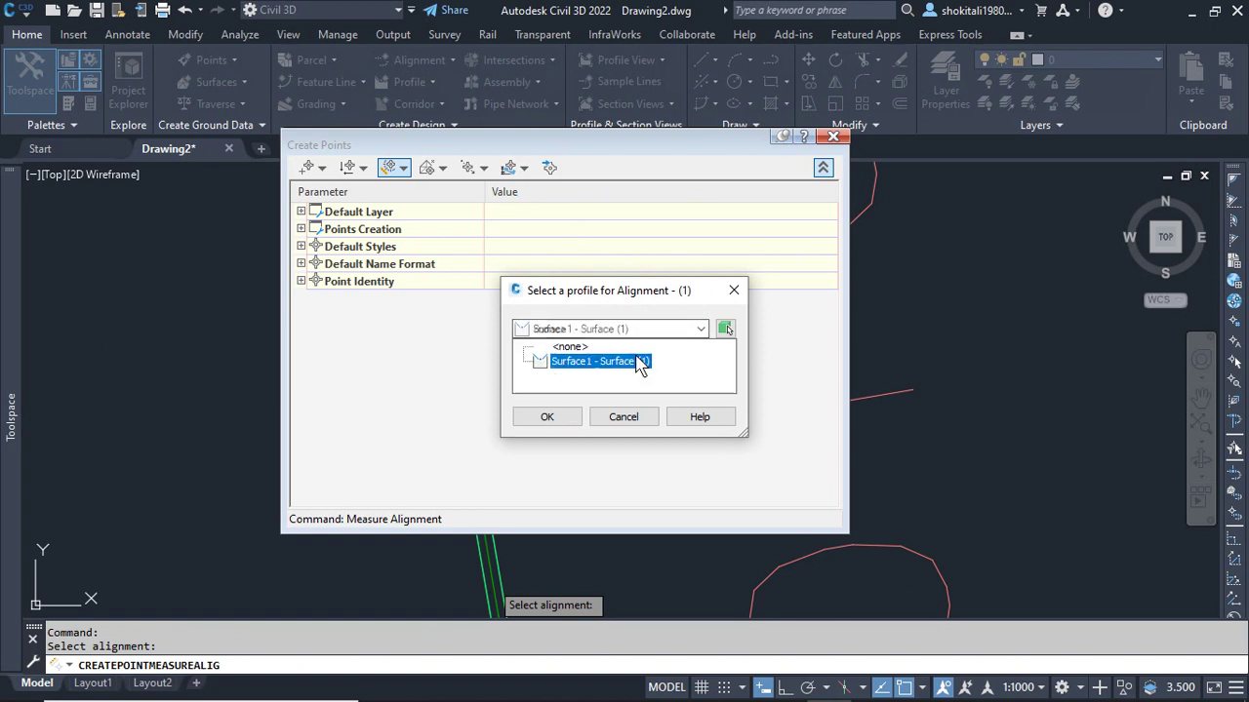
{"action": "left_click", "coordinate": [636, 362]}
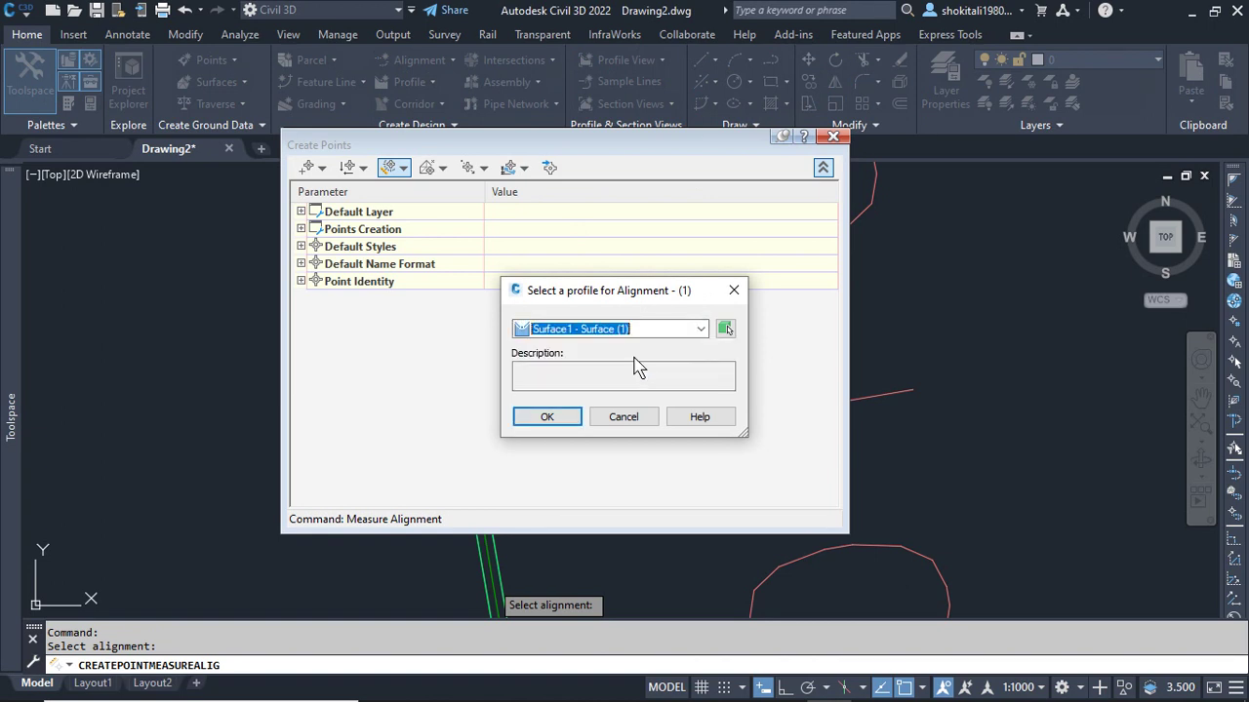
{"action": "left_click", "coordinate": [563, 422]}
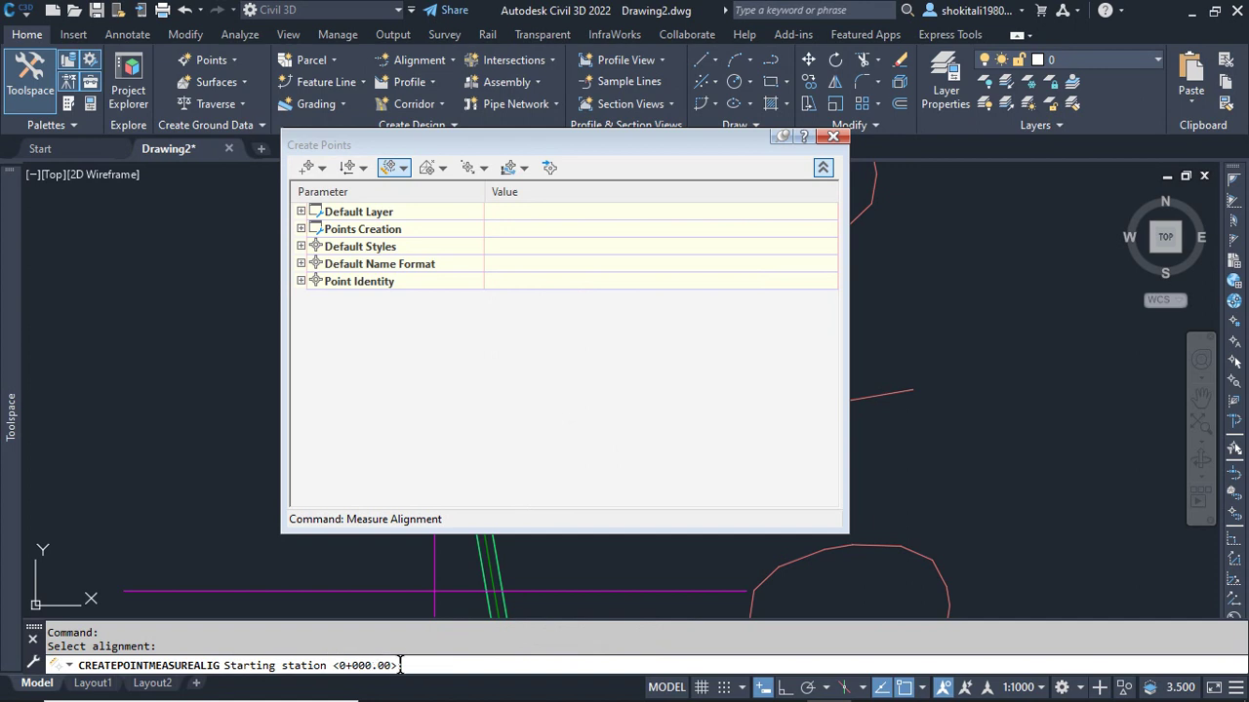
Step: Generate points over the alignment's full station range at 0 offset and a 90 interval, and close the point creation tools
{"action": "key", "text": "Return"}
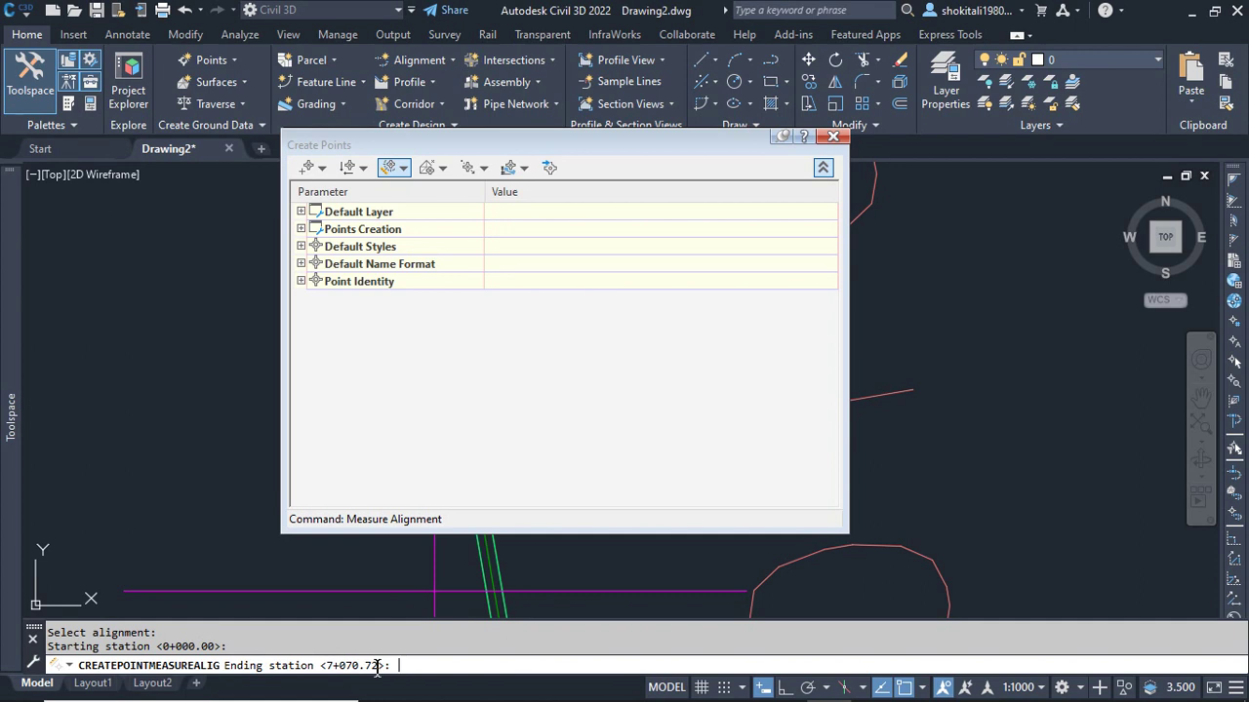
{"action": "key", "text": "Return"}
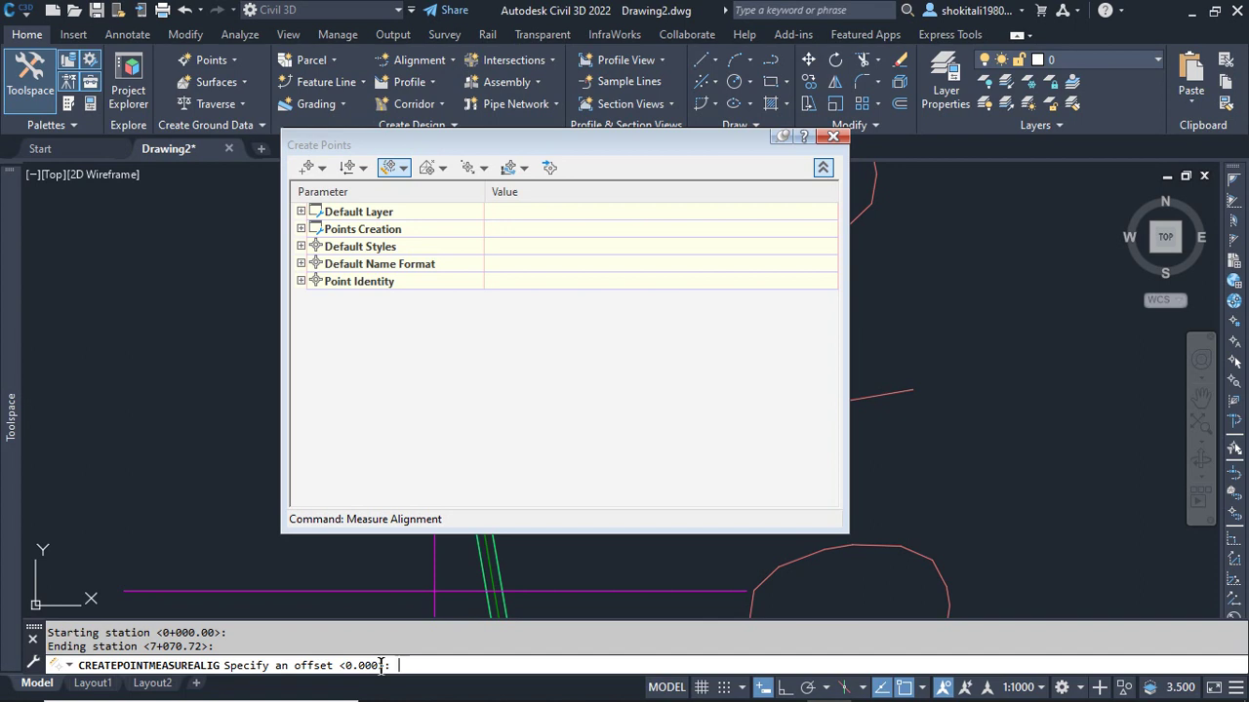
{"action": "key", "text": "Return"}
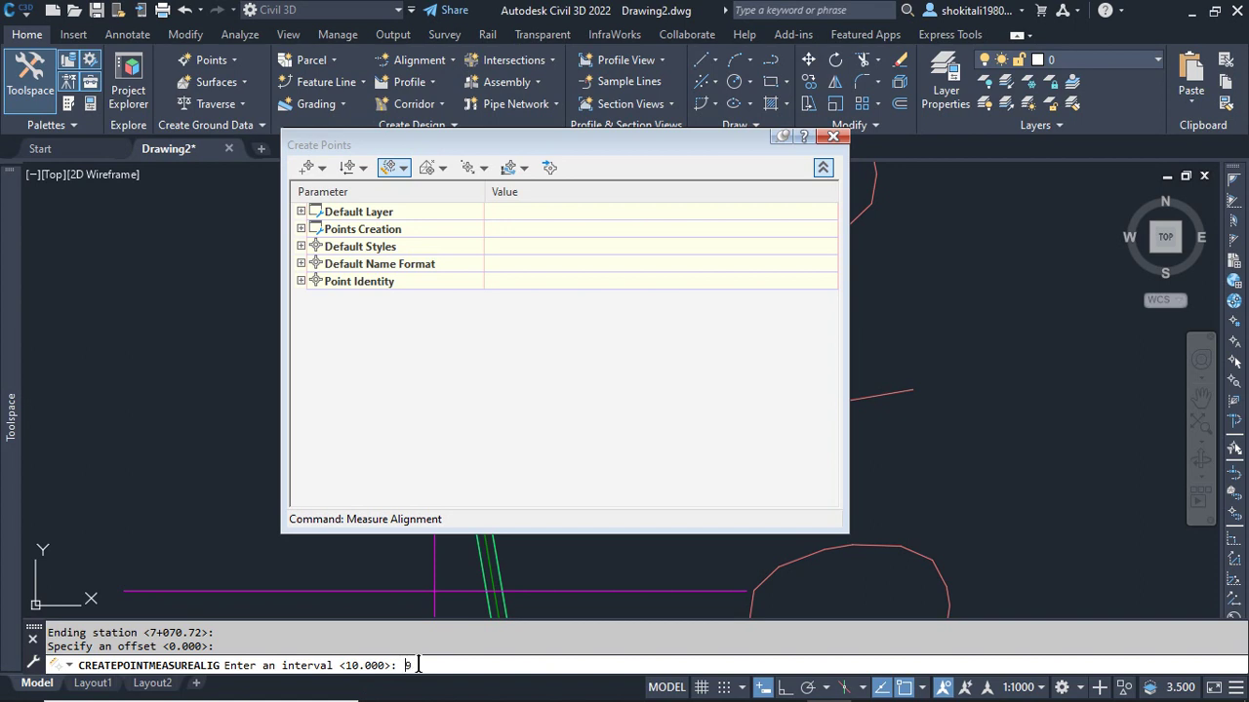
{"action": "key", "text": "Return"}
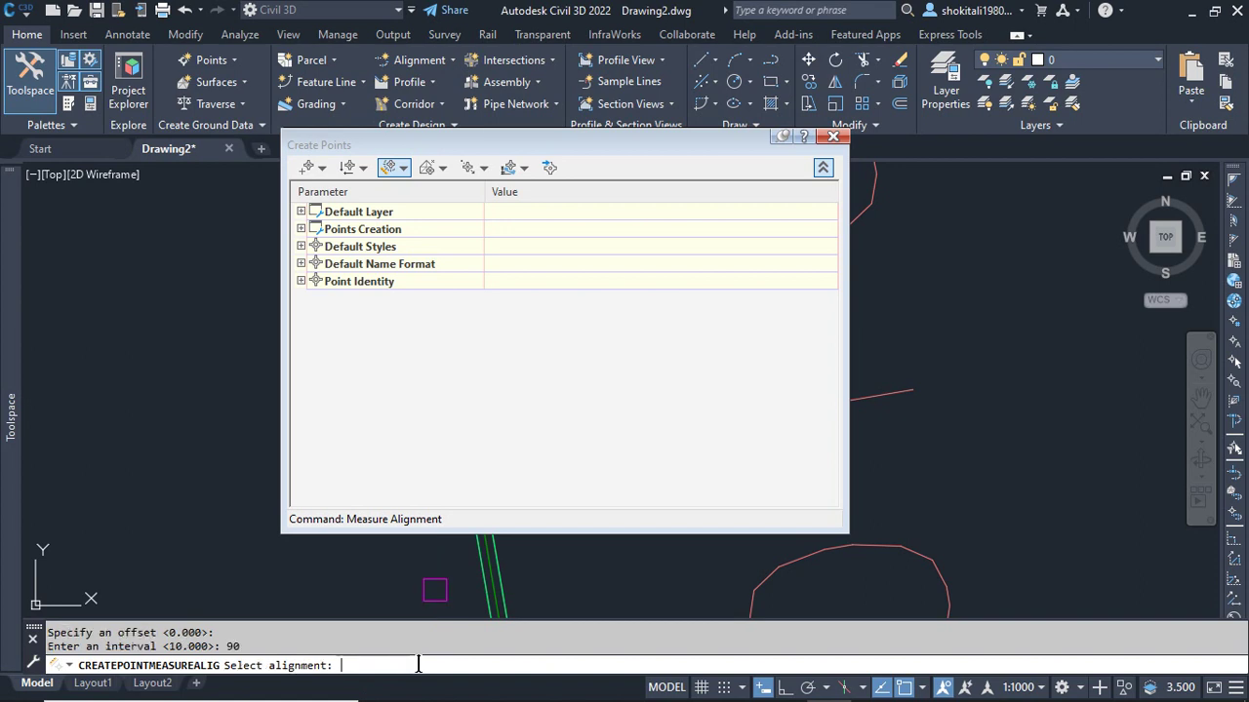
{"action": "key", "text": "Escape"}
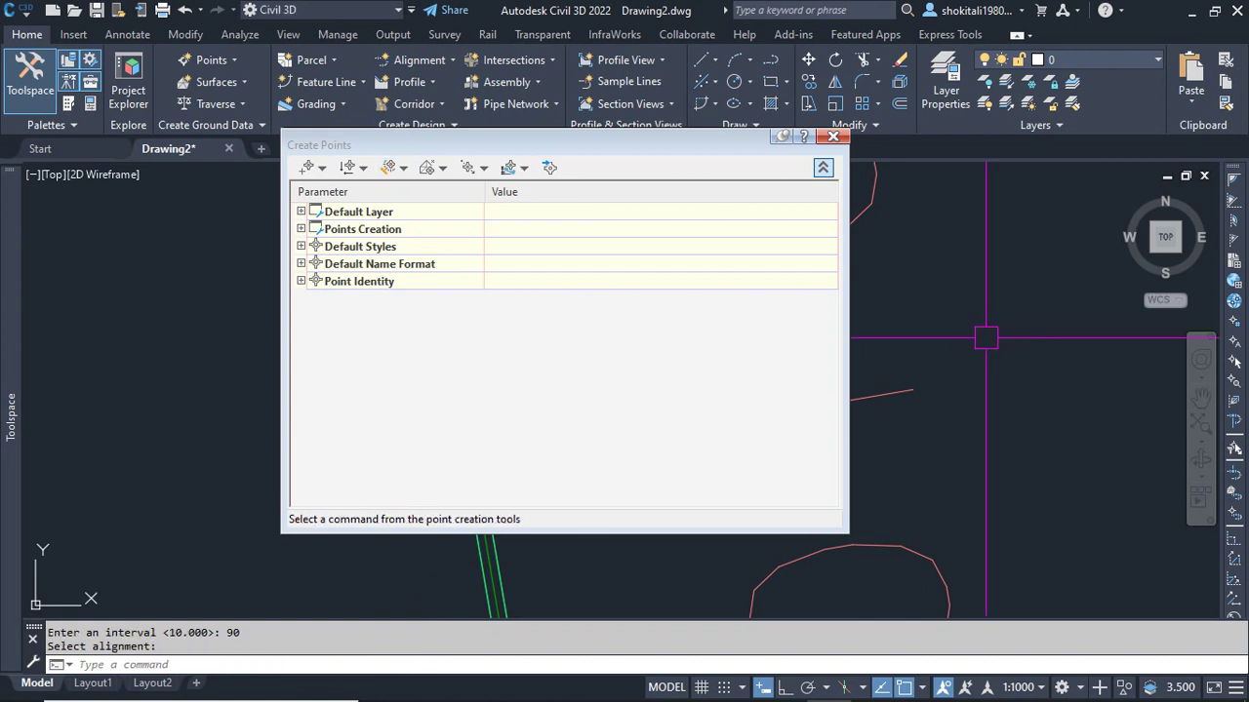
{"action": "left_click", "coordinate": [832, 138]}
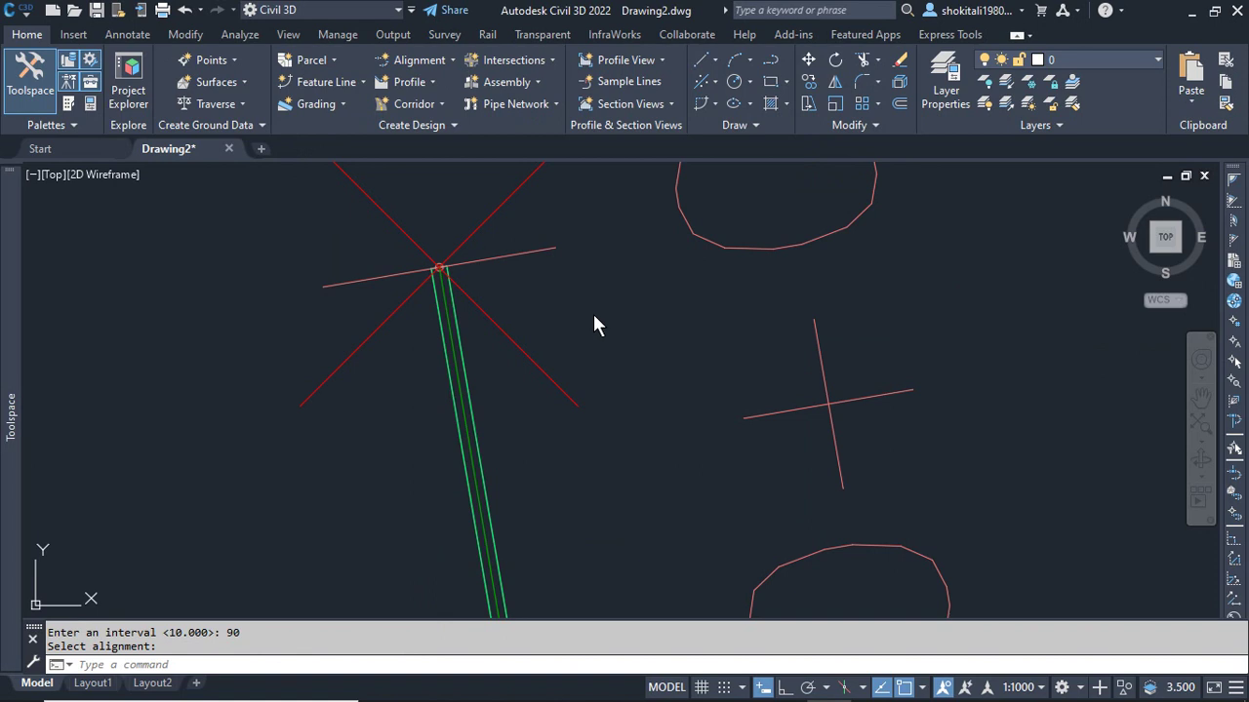
Step: Inspect the points along the alignment and open the point group properties of the one at station 0+180
{"action": "scroll", "coordinate": [600, 312], "scroll_direction": "down", "scroll_amount": 9}
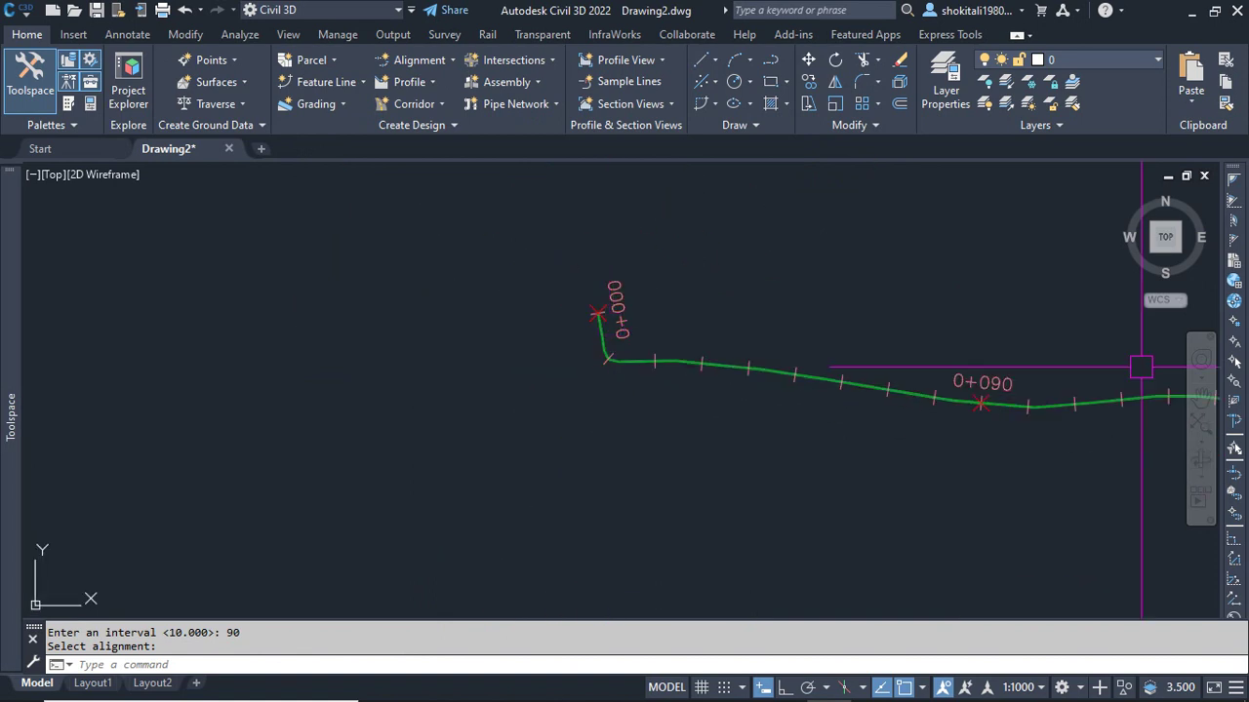
{"action": "scroll", "coordinate": [981, 418], "scroll_direction": "up", "scroll_amount": 6}
{"action": "scroll", "coordinate": [703, 424], "scroll_direction": "down", "scroll_amount": 8}
{"action": "middle_click_drag", "start_coordinate": [1057, 464], "coordinate": [846, 398]}
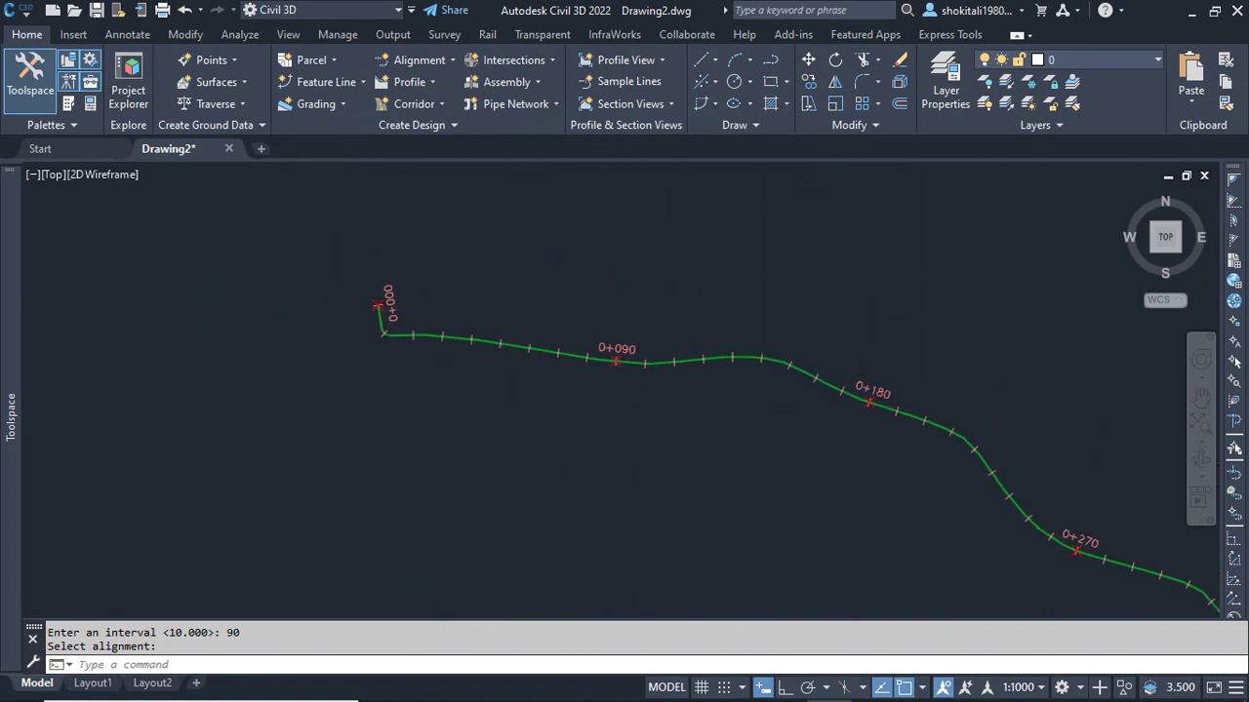
{"action": "scroll", "coordinate": [893, 402], "scroll_direction": "up", "scroll_amount": 6}
{"action": "scroll", "coordinate": [784, 417], "scroll_direction": "up", "scroll_amount": 6}
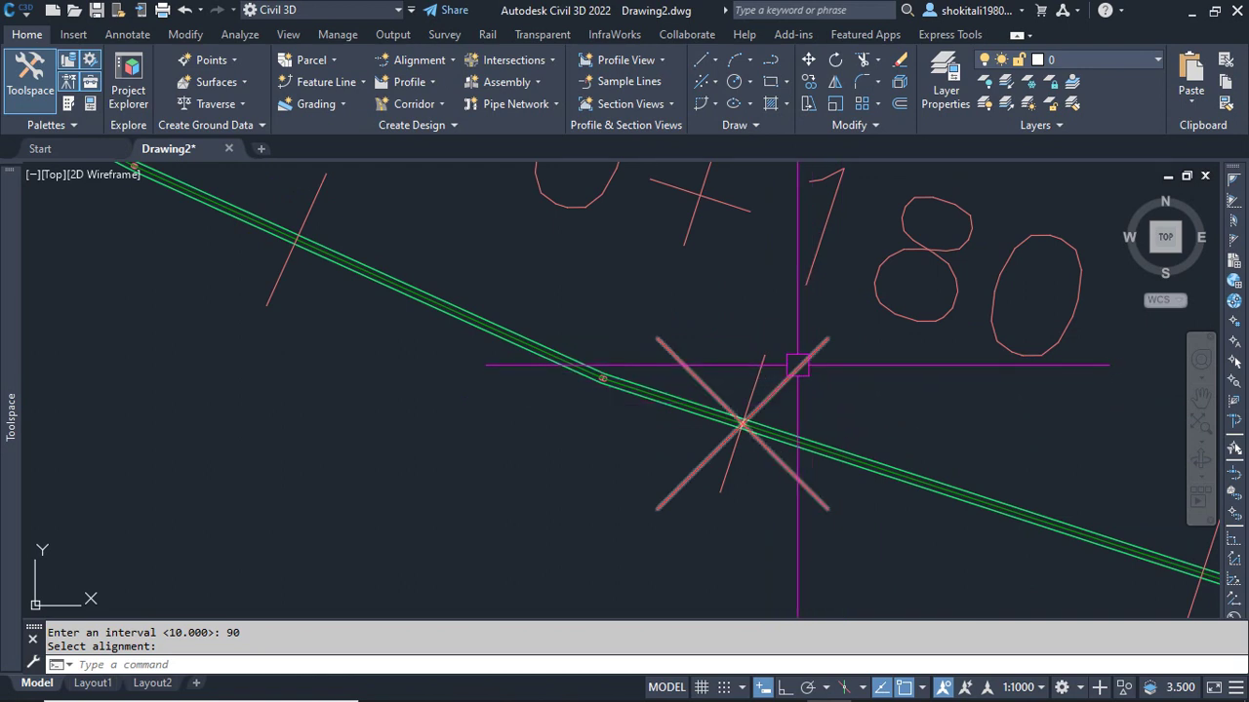
{"action": "left_click", "coordinate": [742, 420]}
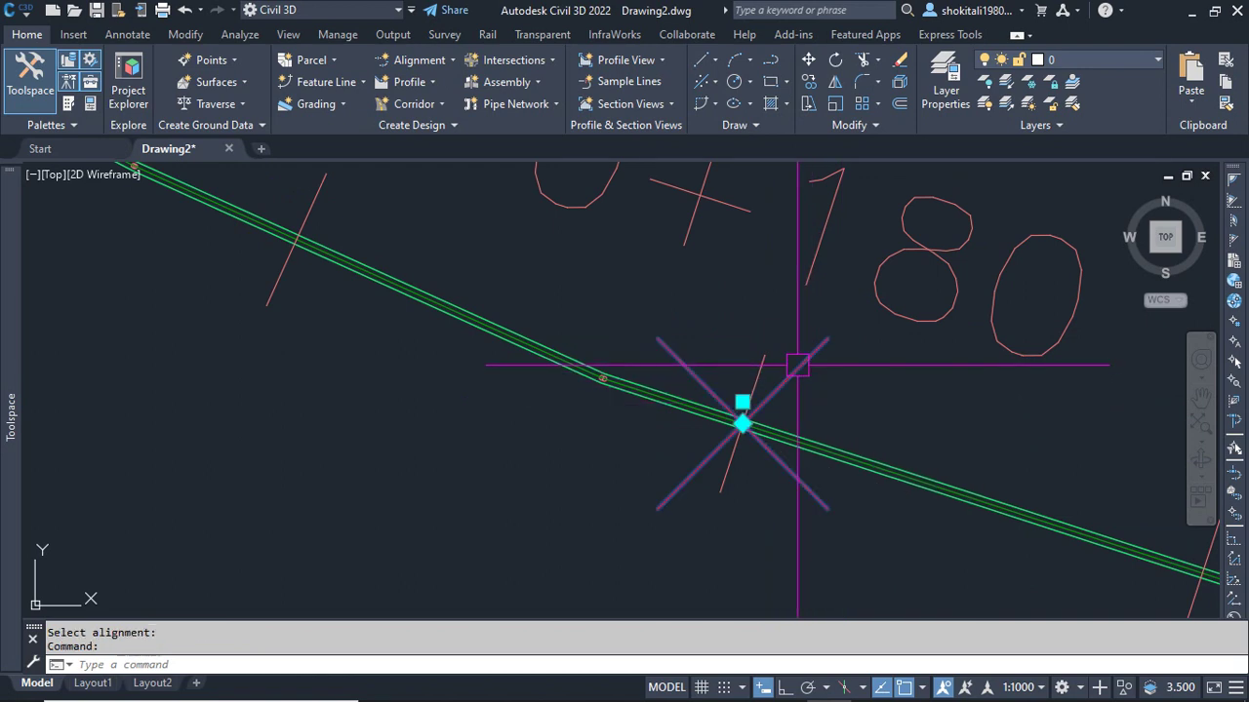
{"action": "right_click", "coordinate": [509, 254]}
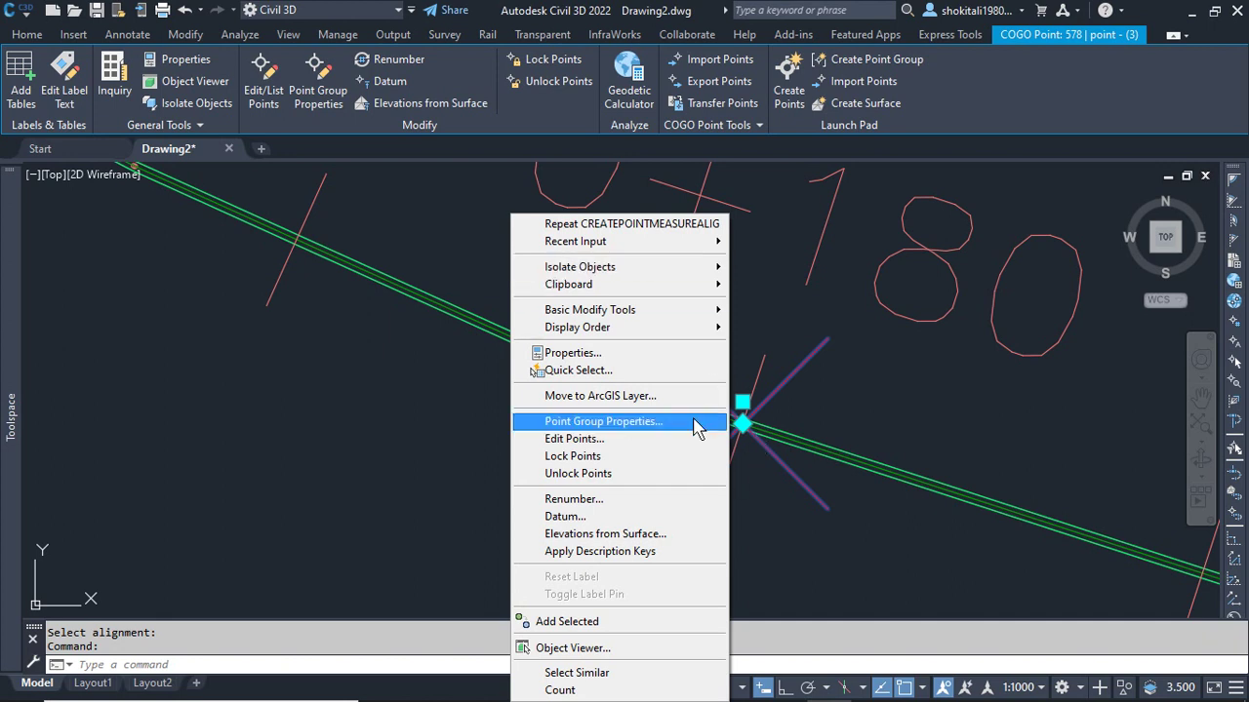
{"action": "left_click", "coordinate": [625, 425]}
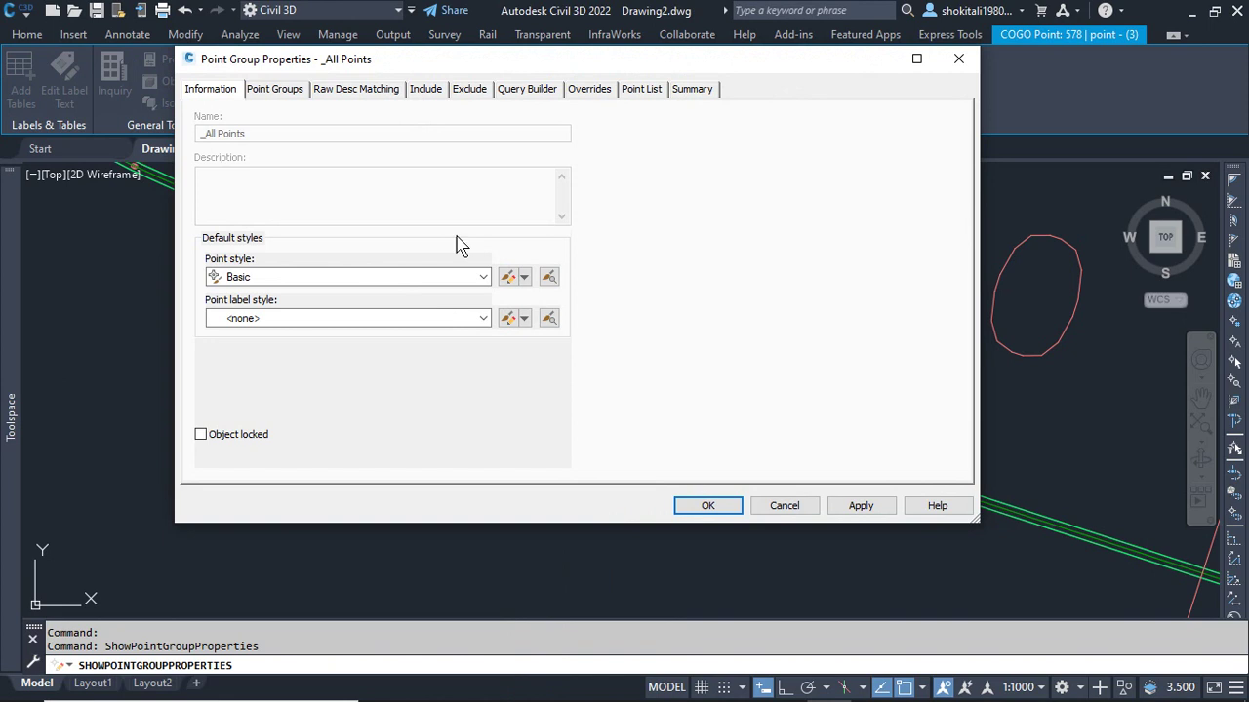
Step: Review the _All Points point list down to the named alignment points, check its point groups, and leave without changes
{"action": "left_click", "coordinate": [644, 90]}
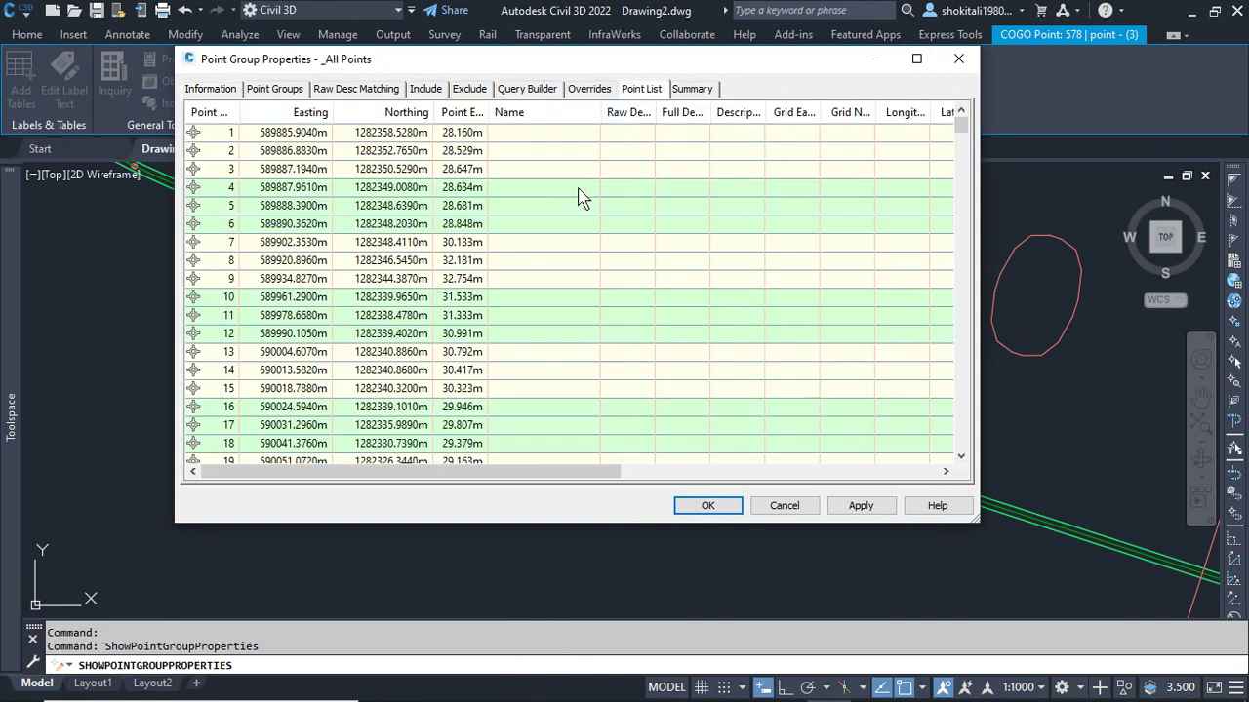
{"action": "scroll", "coordinate": [419, 166], "scroll_direction": "down", "scroll_amount": 1}
{"action": "scroll", "coordinate": [422, 167], "scroll_direction": "down", "scroll_amount": 4}
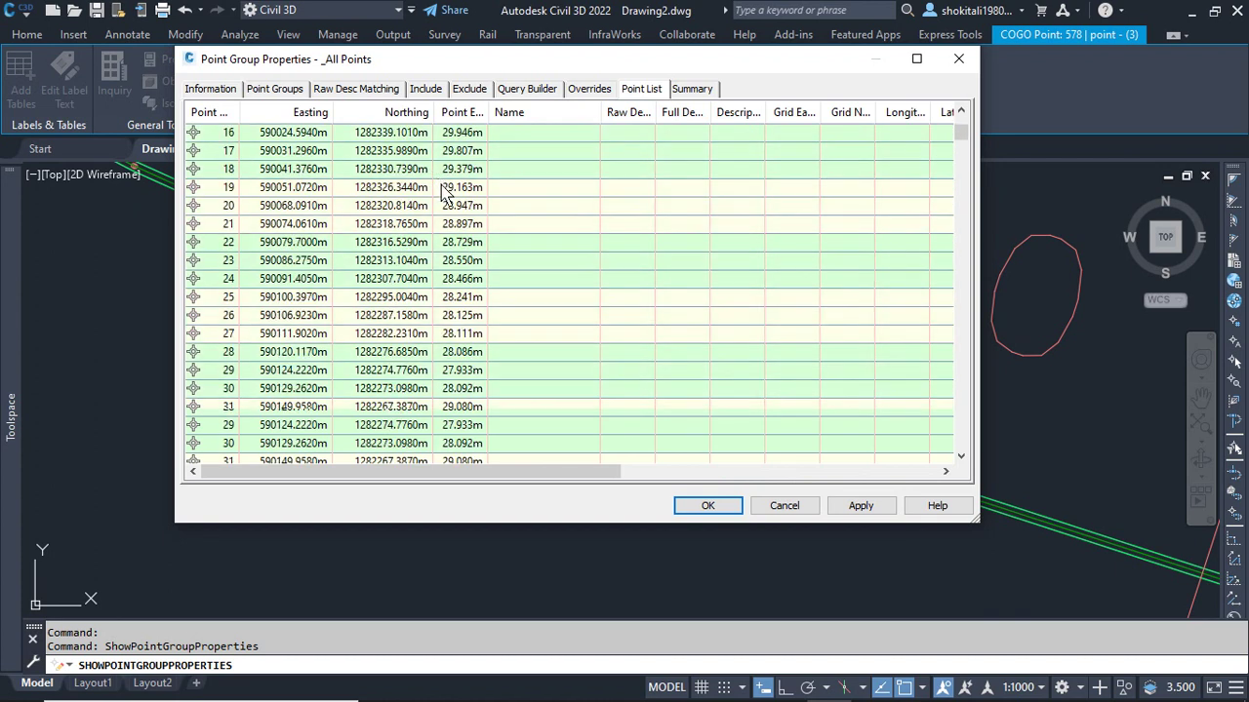
{"action": "scroll", "coordinate": [422, 176], "scroll_direction": "up", "scroll_amount": 5}
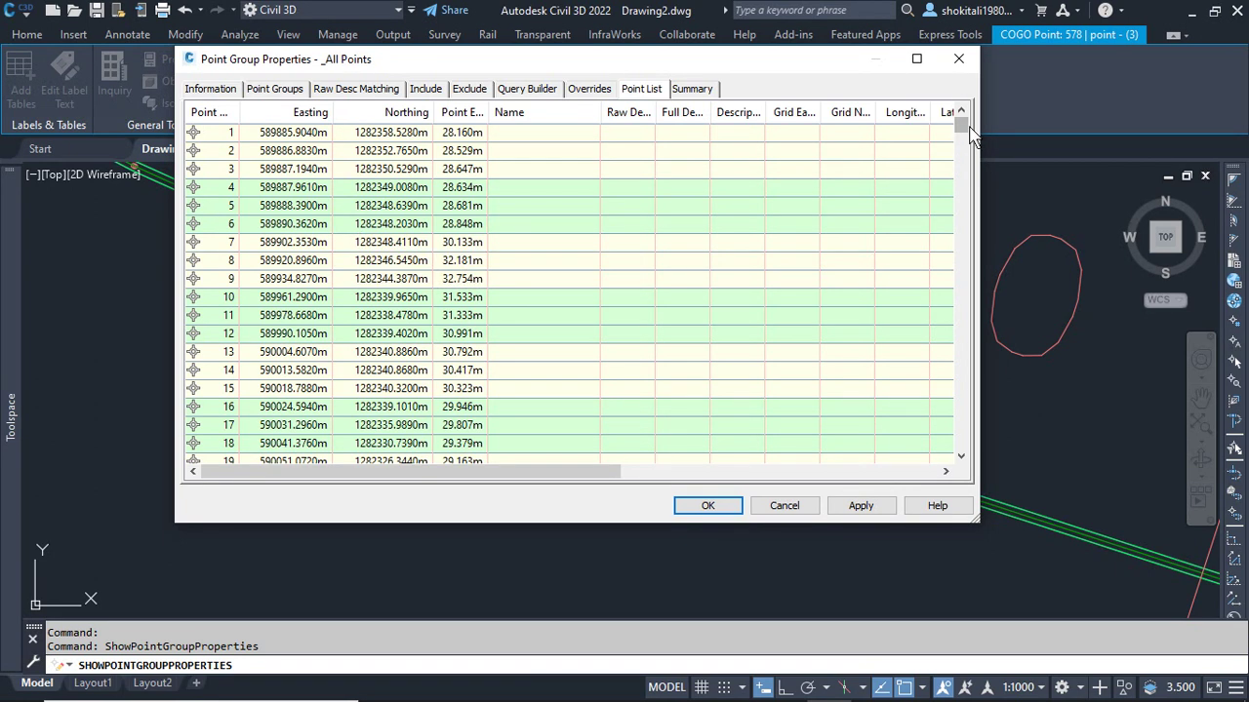
{"action": "left_click_drag", "start_coordinate": [966, 131], "coordinate": [961, 388]}
{"action": "scroll", "coordinate": [569, 343], "scroll_direction": "down", "scroll_amount": 15}
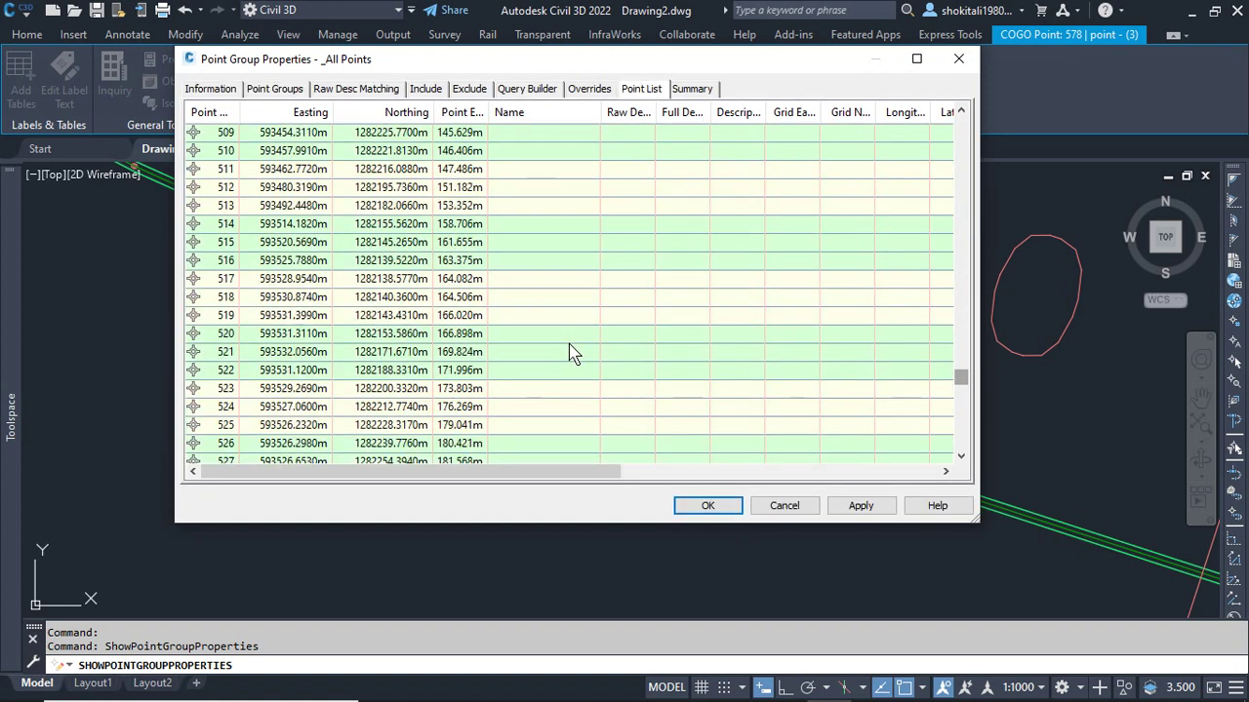
{"action": "scroll", "coordinate": [571, 347], "scroll_direction": "down", "scroll_amount": 20}
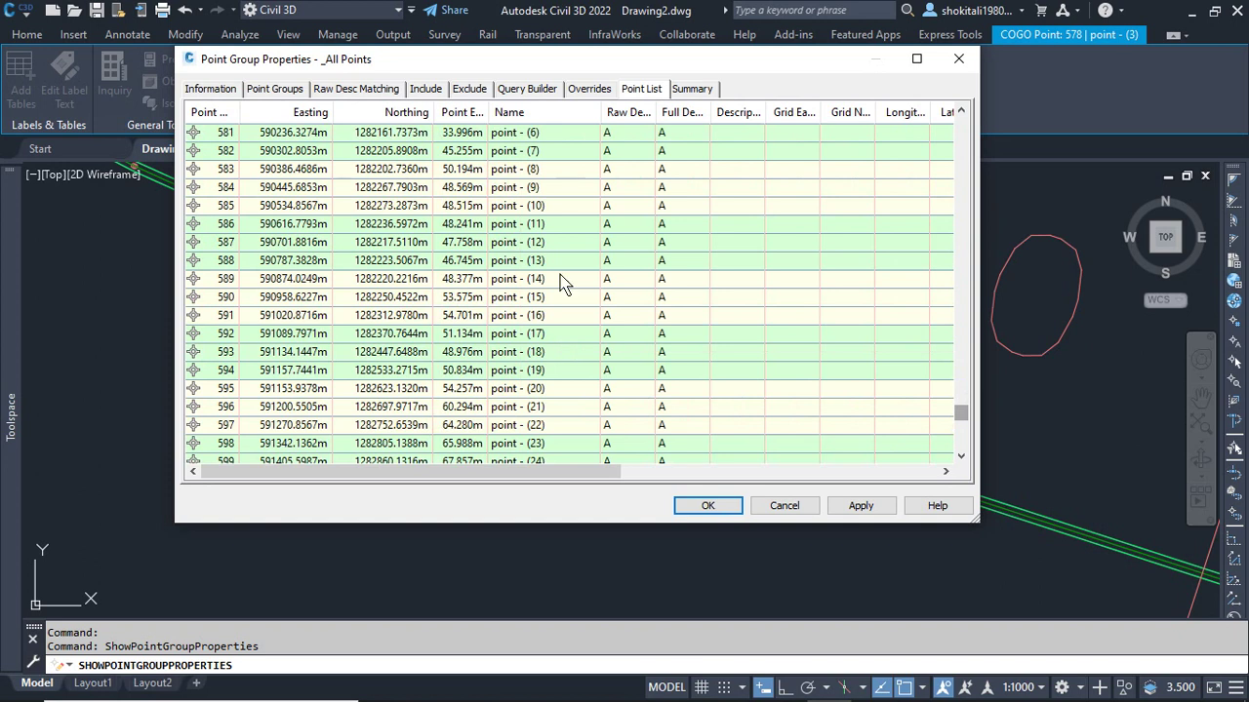
{"action": "scroll", "coordinate": [559, 283], "scroll_direction": "up", "scroll_amount": 7}
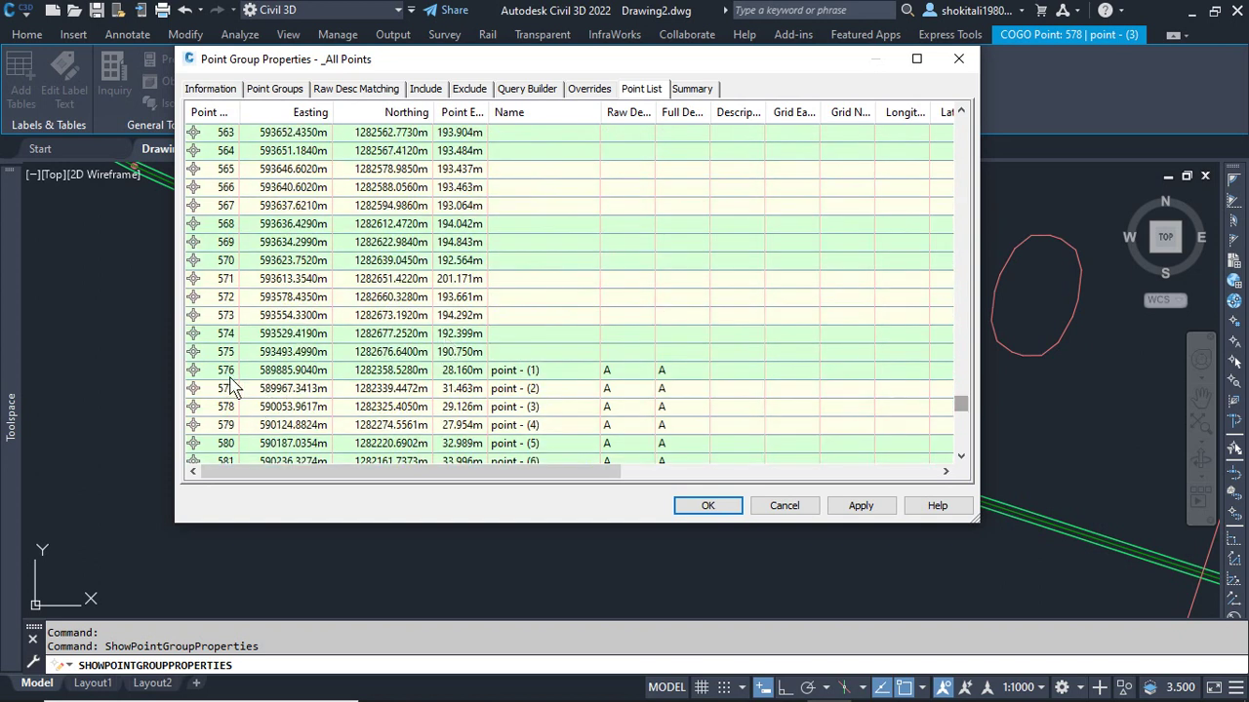
{"action": "mouse_move", "coordinate": [226, 368]}
{"action": "left_click", "coordinate": [276, 90]}
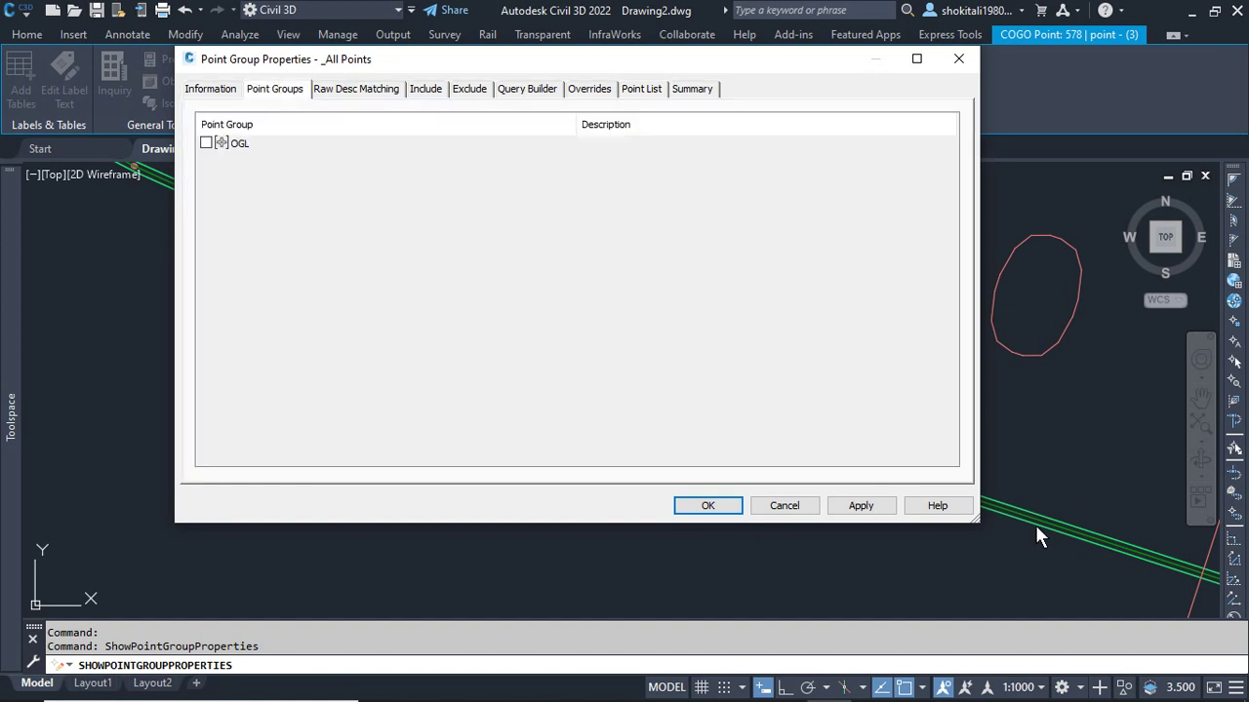
{"action": "left_click", "coordinate": [776, 505]}
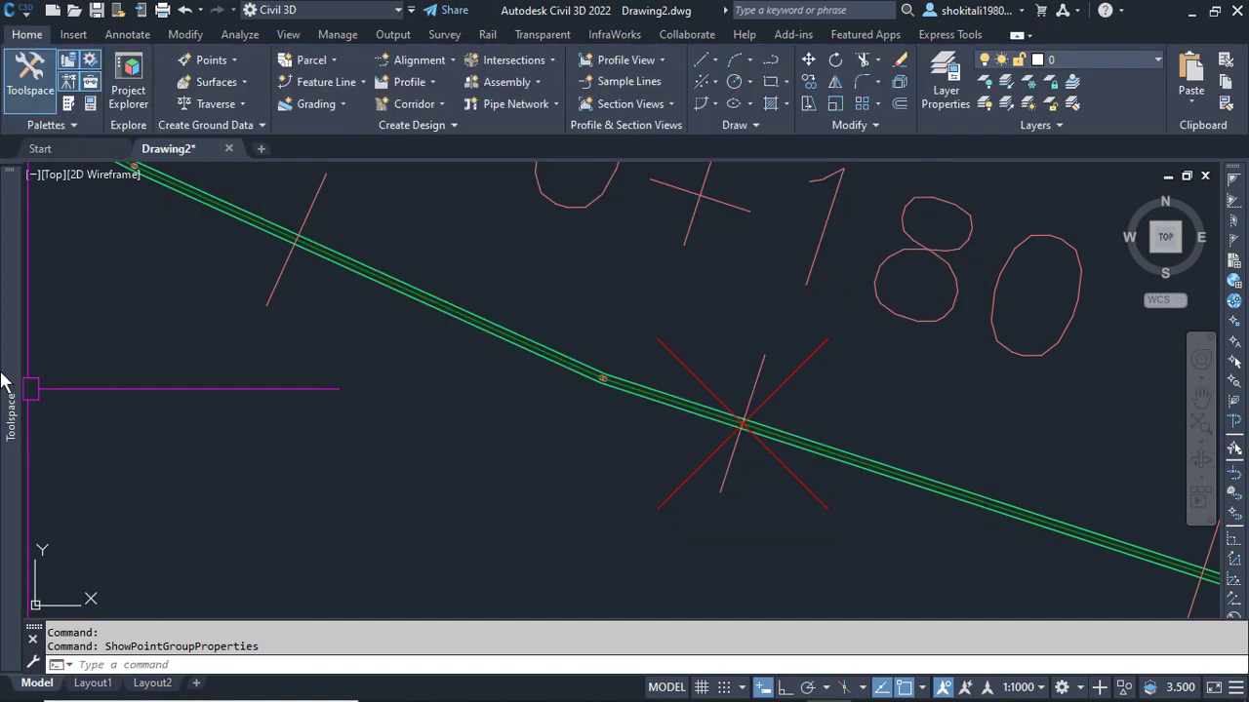
Step: Create a point group with the default name that includes points with raw descriptions matching A
{"action": "mouse_move", "coordinate": [3, 380]}
{"action": "left_click", "coordinate": [140, 262]}
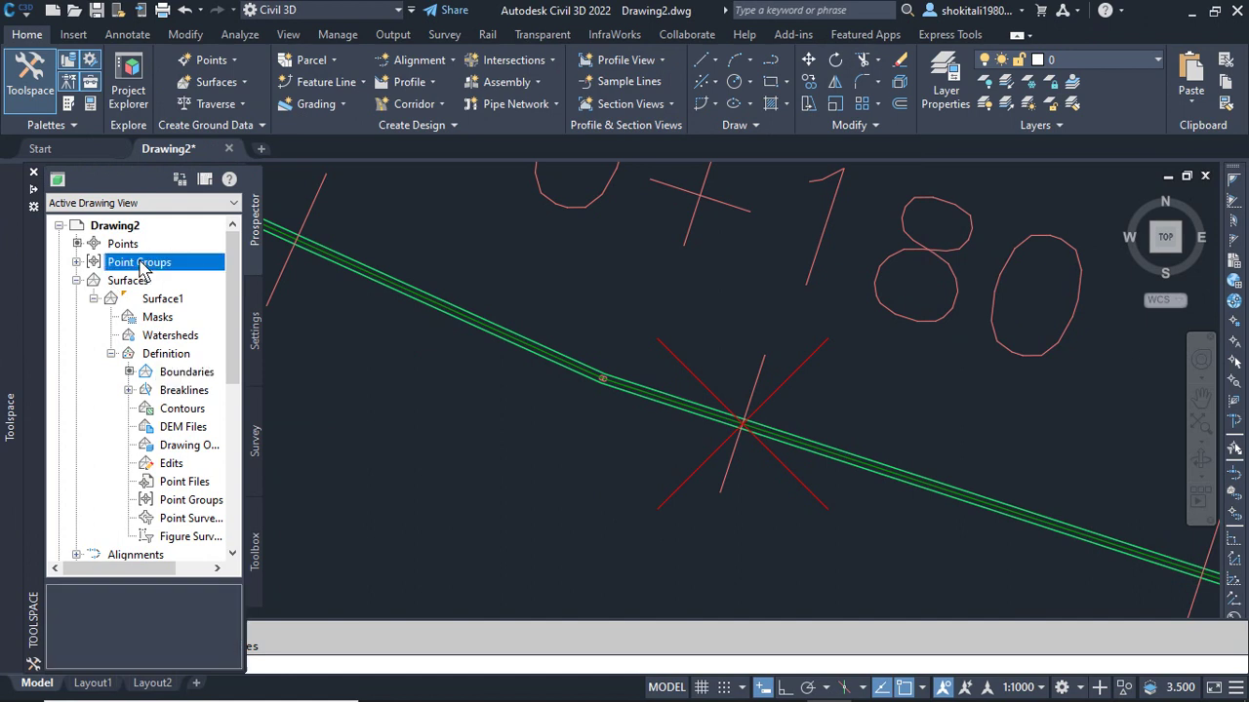
{"action": "right_click", "coordinate": [139, 264]}
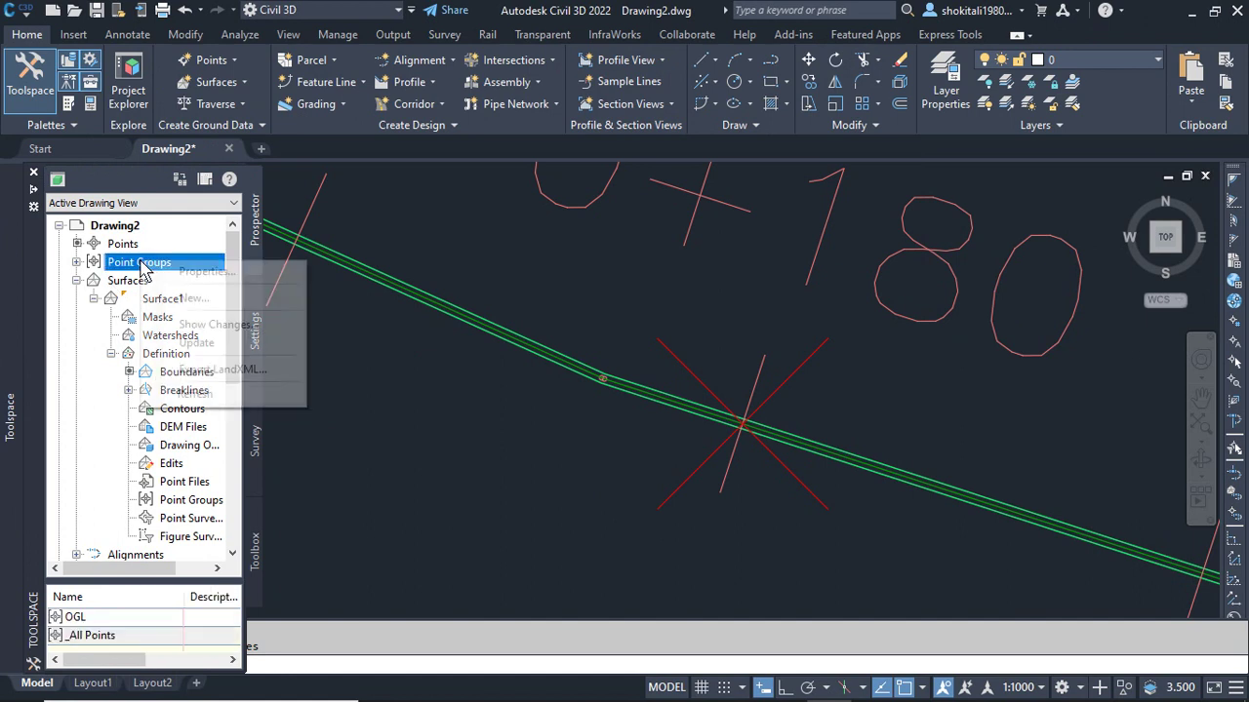
{"action": "left_click", "coordinate": [211, 301]}
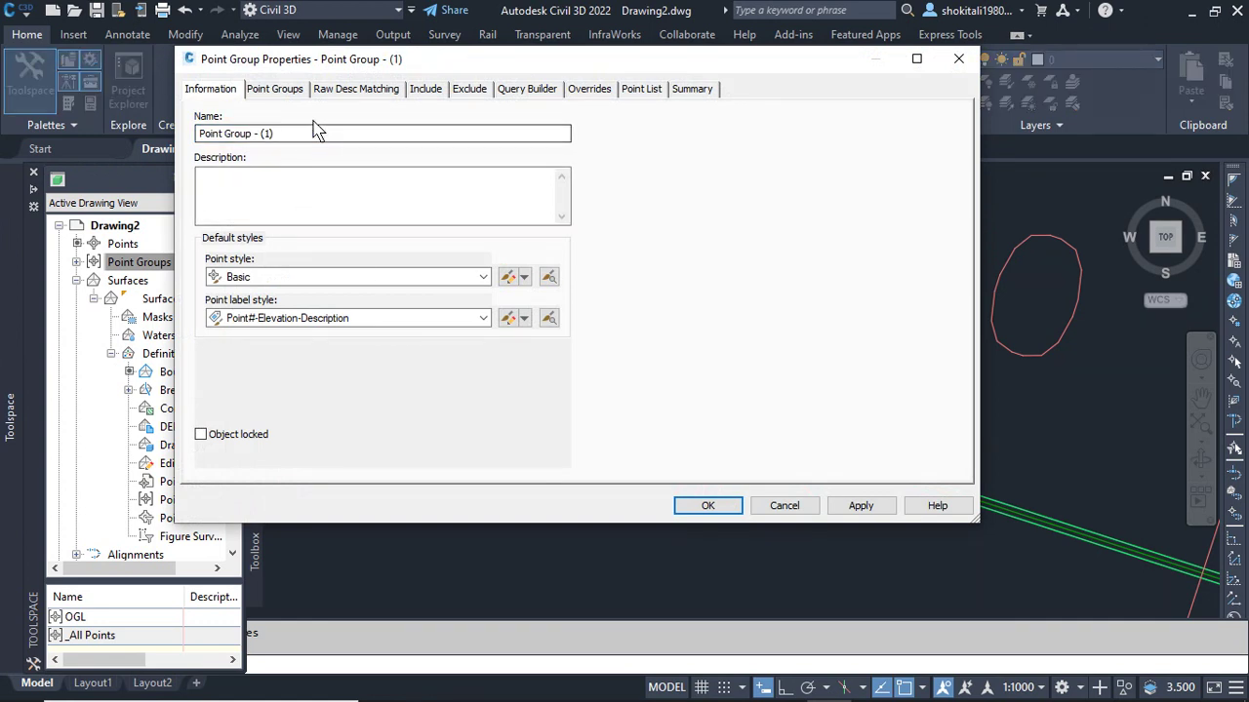
{"action": "left_click", "coordinate": [425, 88]}
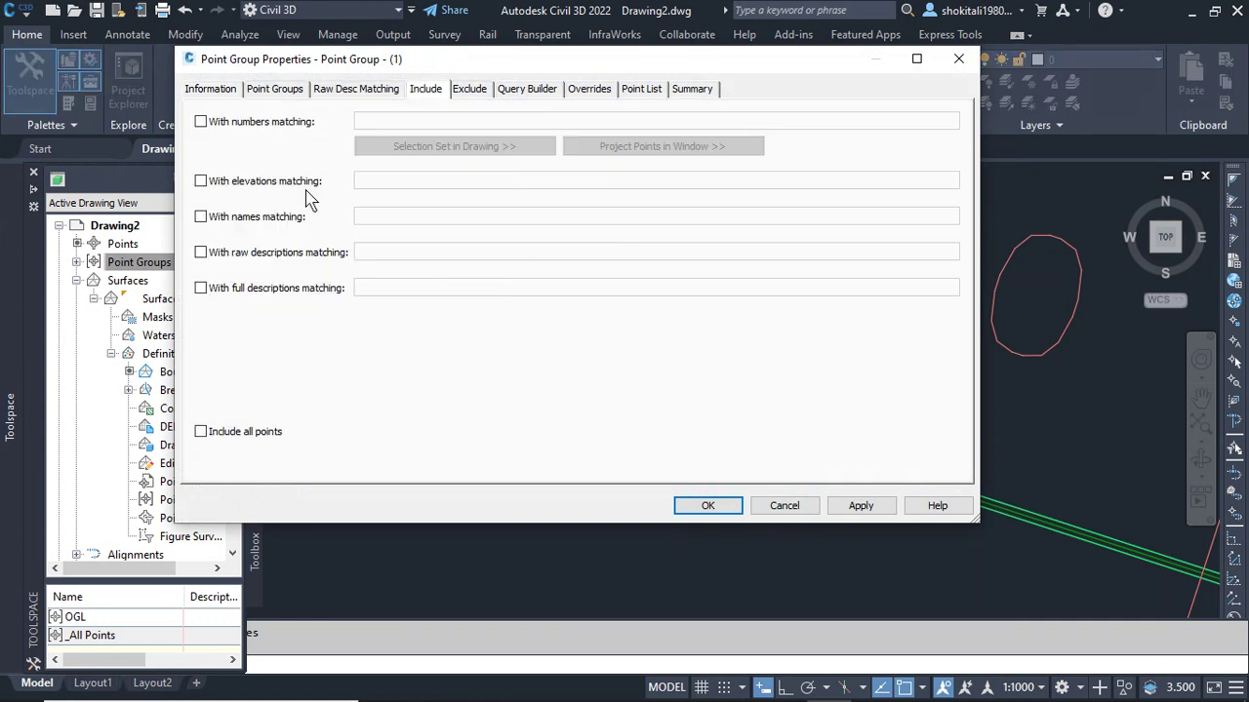
{"action": "left_click", "coordinate": [250, 259]}
{"action": "left_click", "coordinate": [380, 252]}
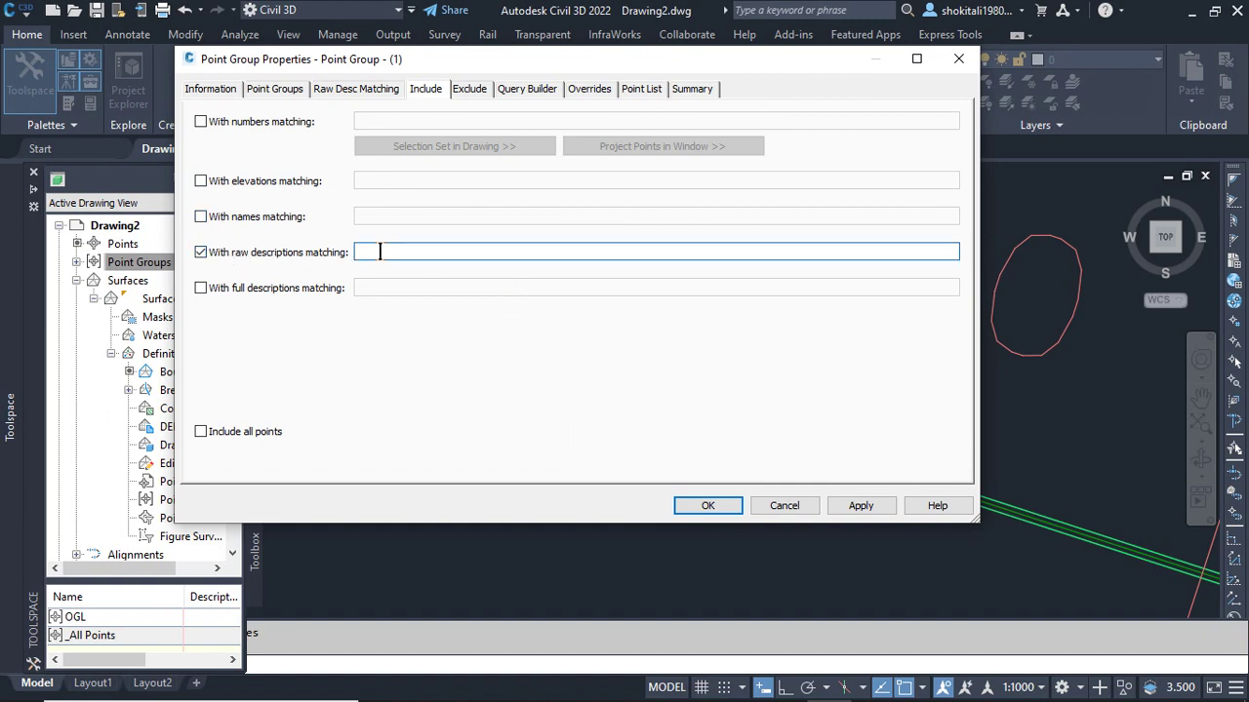
{"action": "left_click", "coordinate": [858, 506]}
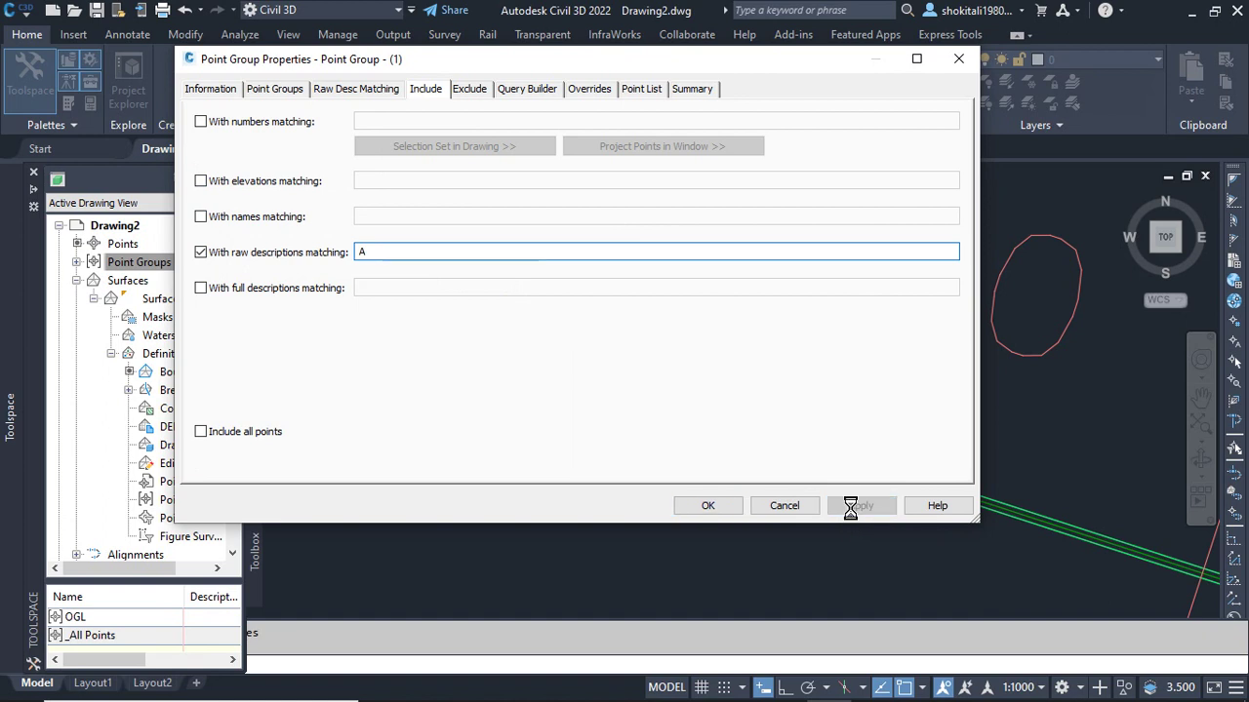
{"action": "left_click", "coordinate": [734, 513]}
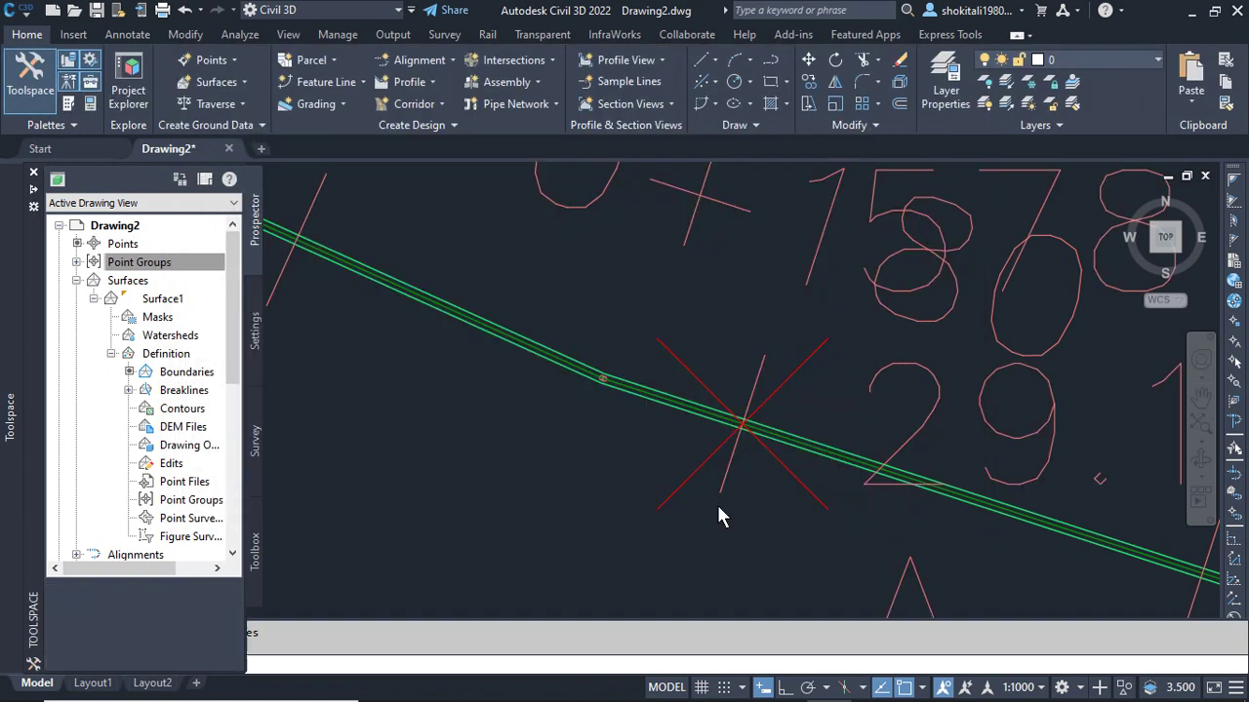
{"action": "scroll", "coordinate": [669, 452], "scroll_direction": "down", "scroll_amount": 6}
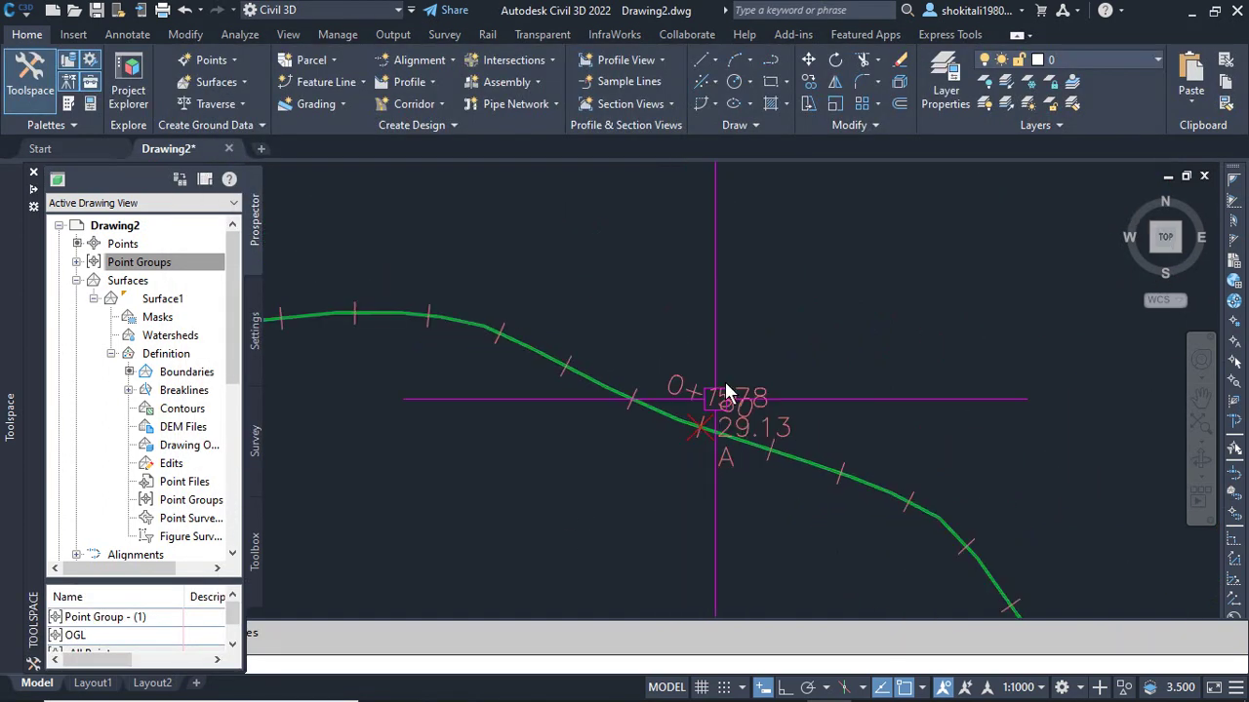
Step: Open the point list of the point group holding the alignment point with elevation 31.46, and select all of its points
{"action": "scroll", "coordinate": [552, 325], "scroll_direction": "up", "scroll_amount": 6}
{"action": "scroll", "coordinate": [553, 325], "scroll_direction": "up", "scroll_amount": 2}
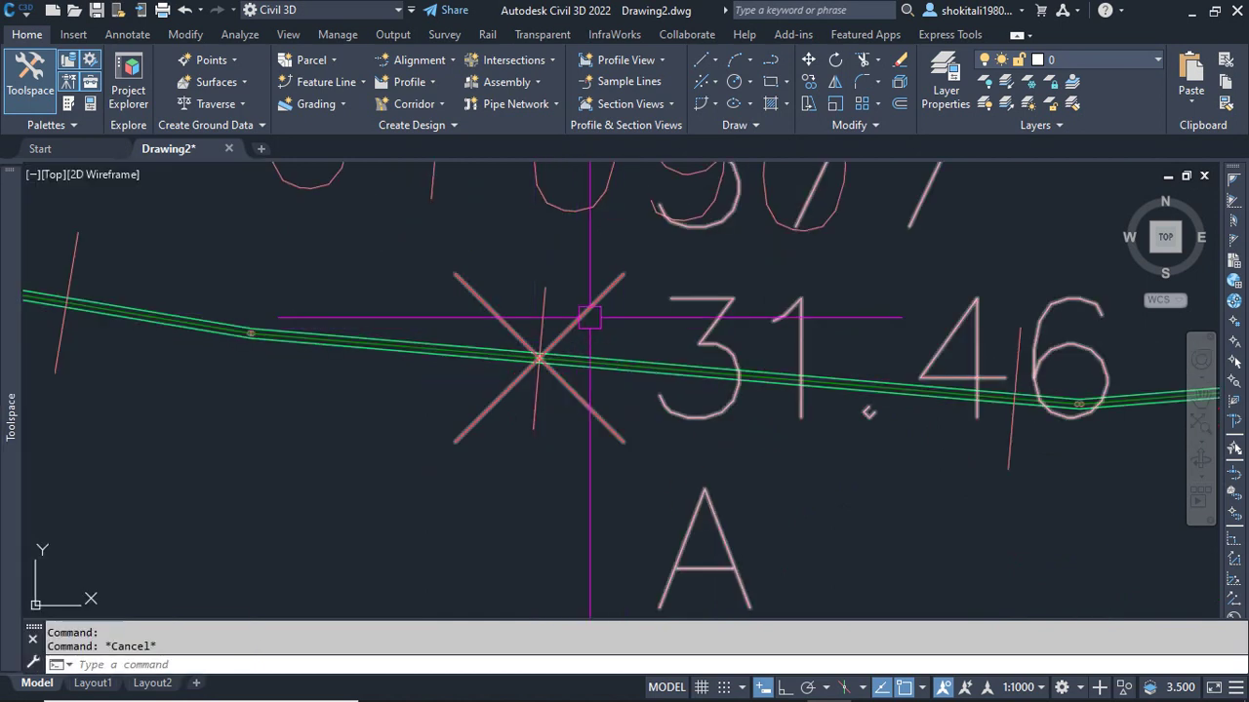
{"action": "left_click", "coordinate": [540, 358]}
{"action": "right_click", "coordinate": [599, 317]}
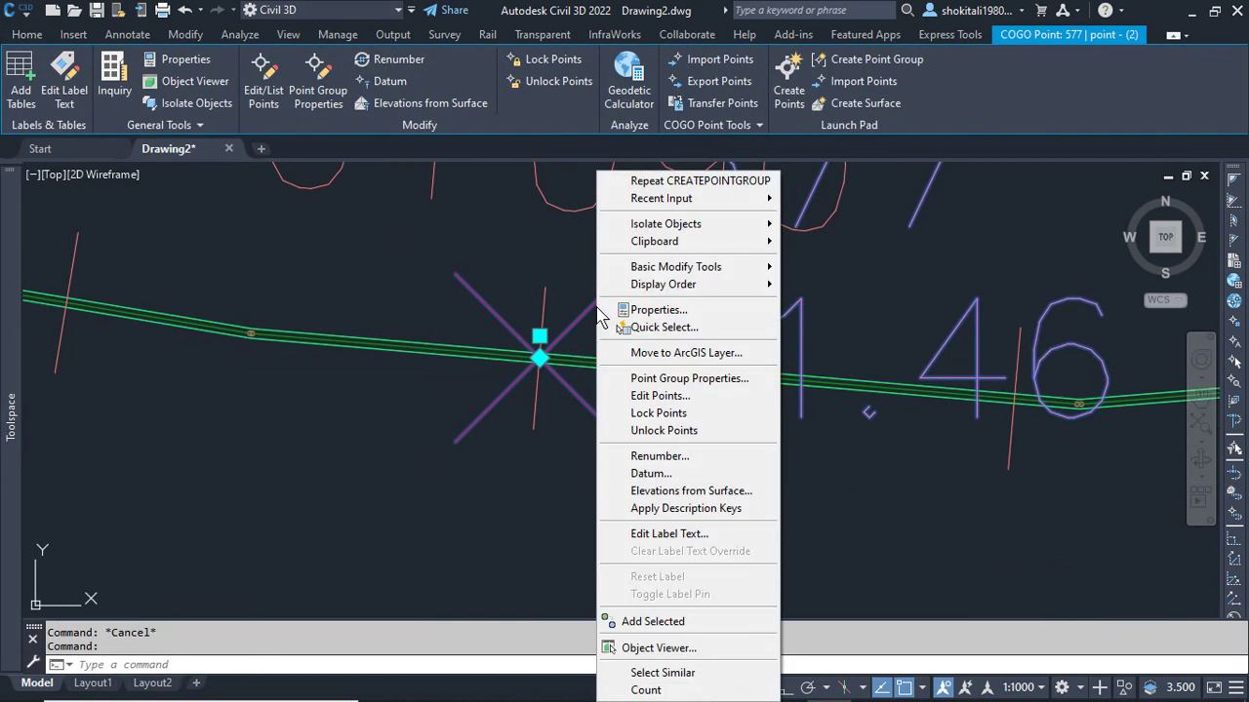
{"action": "left_click", "coordinate": [705, 378]}
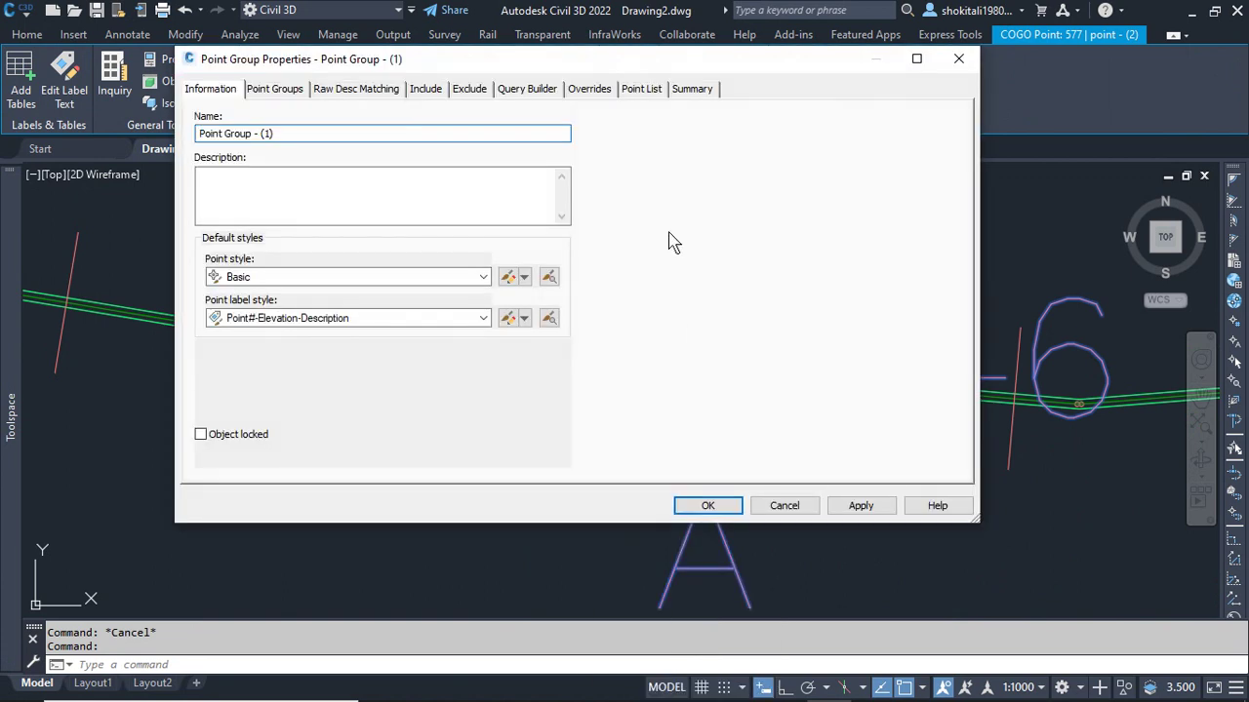
{"action": "left_click", "coordinate": [638, 88]}
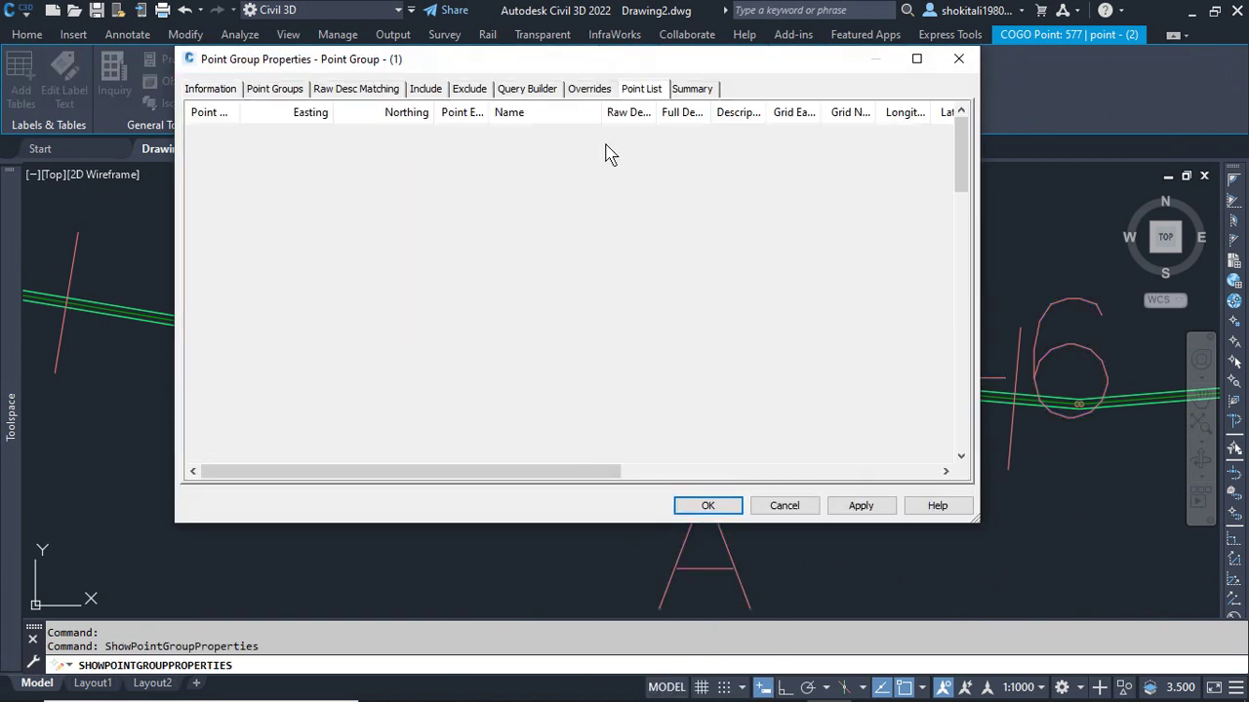
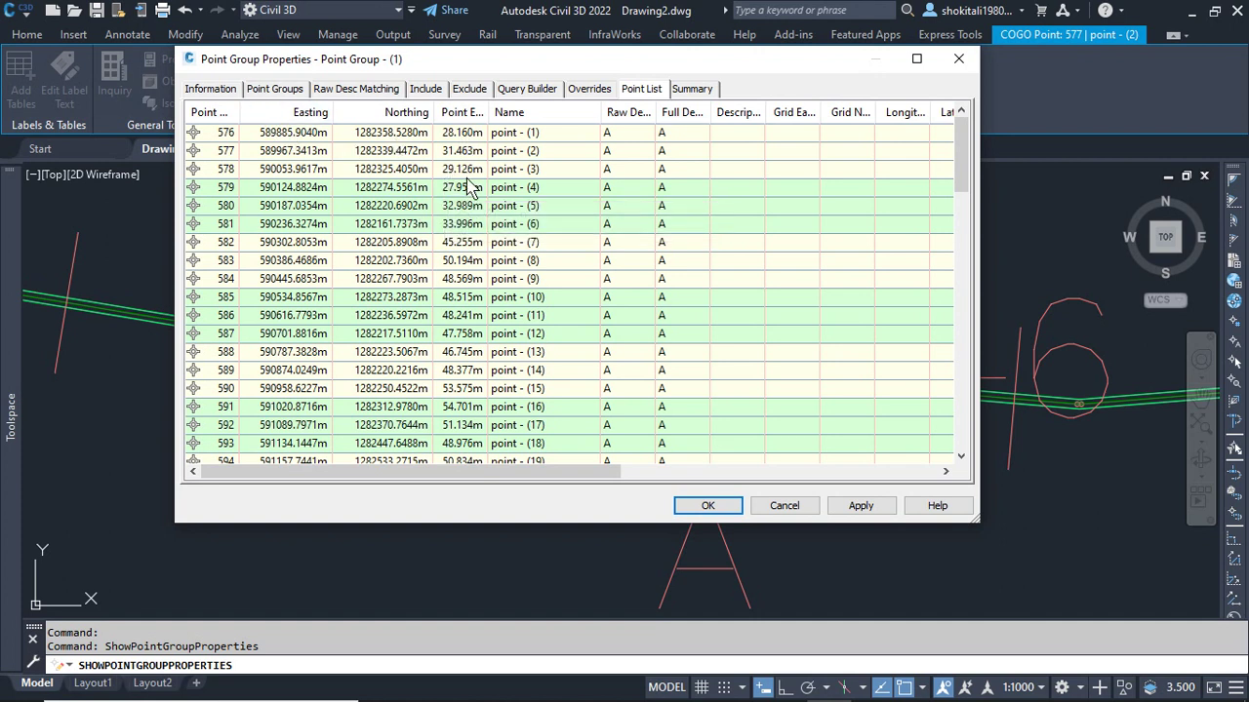
{"action": "left_click", "coordinate": [237, 136]}
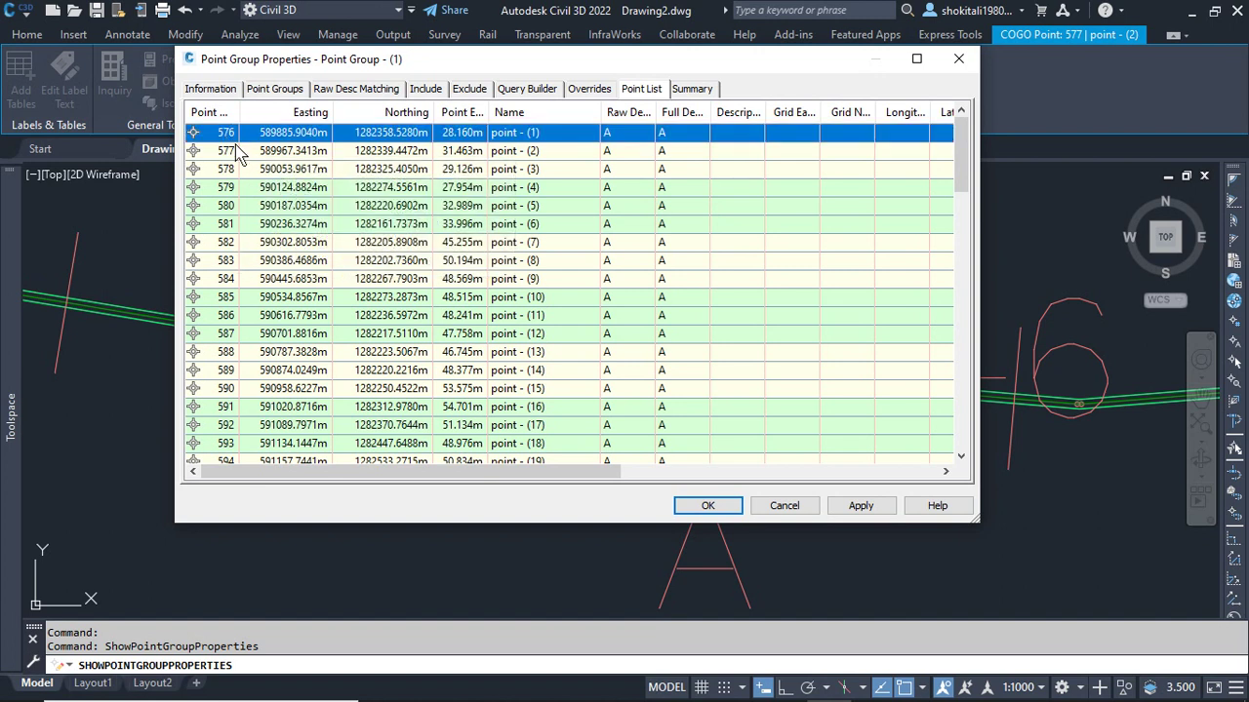
{"action": "key", "text": "ctrl+a"}
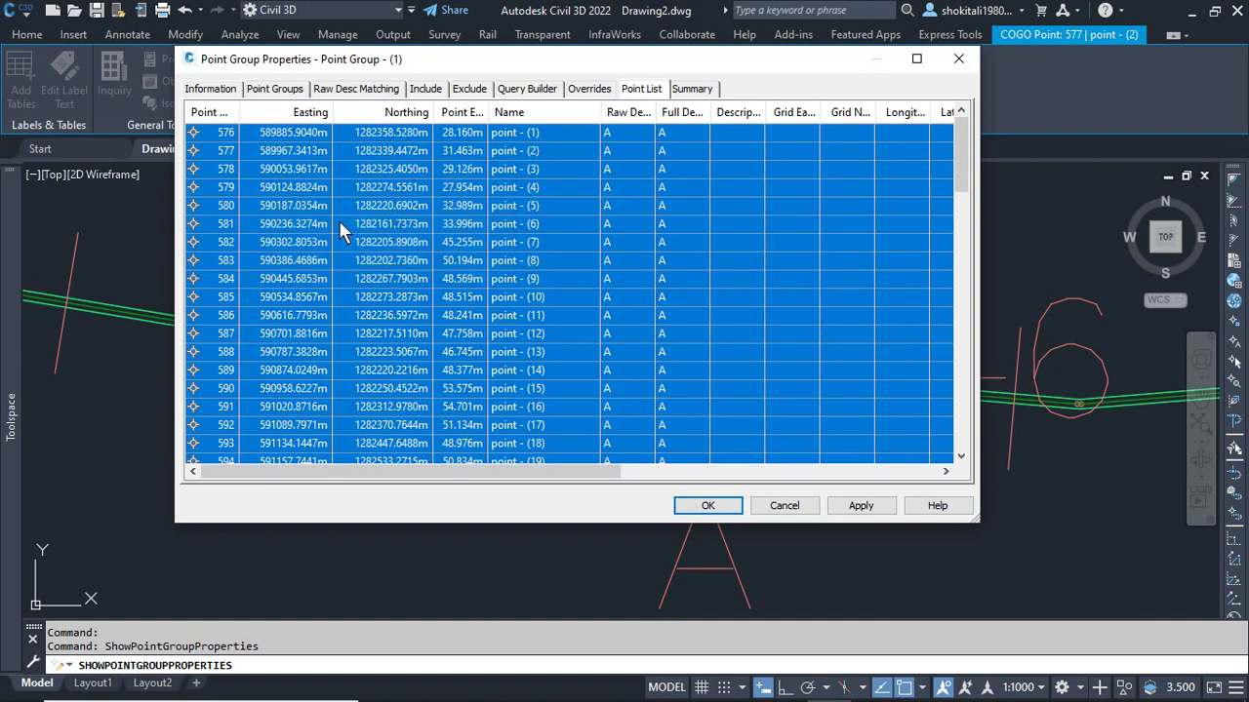
Step: Copy only the northing values of the selected points, paste them at A1 of the blank Excel workbook, and widen column A
{"action": "right_click", "coordinate": [357, 179]}
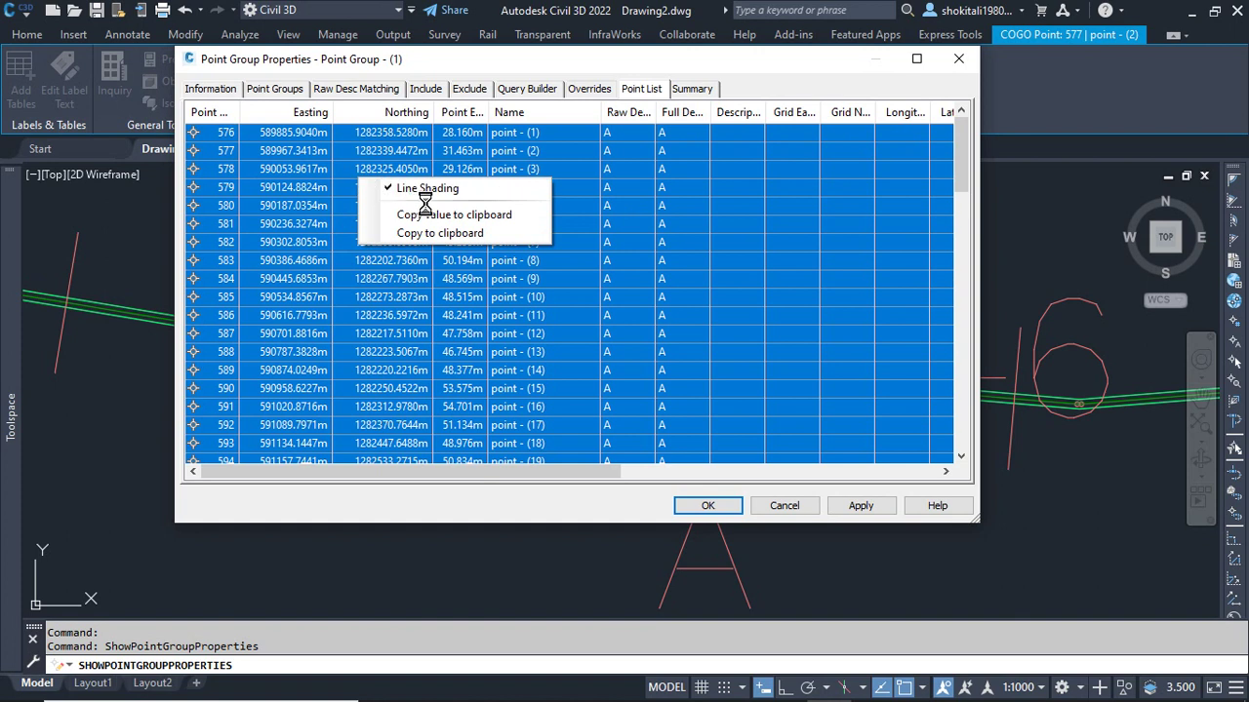
{"action": "left_click", "coordinate": [488, 214]}
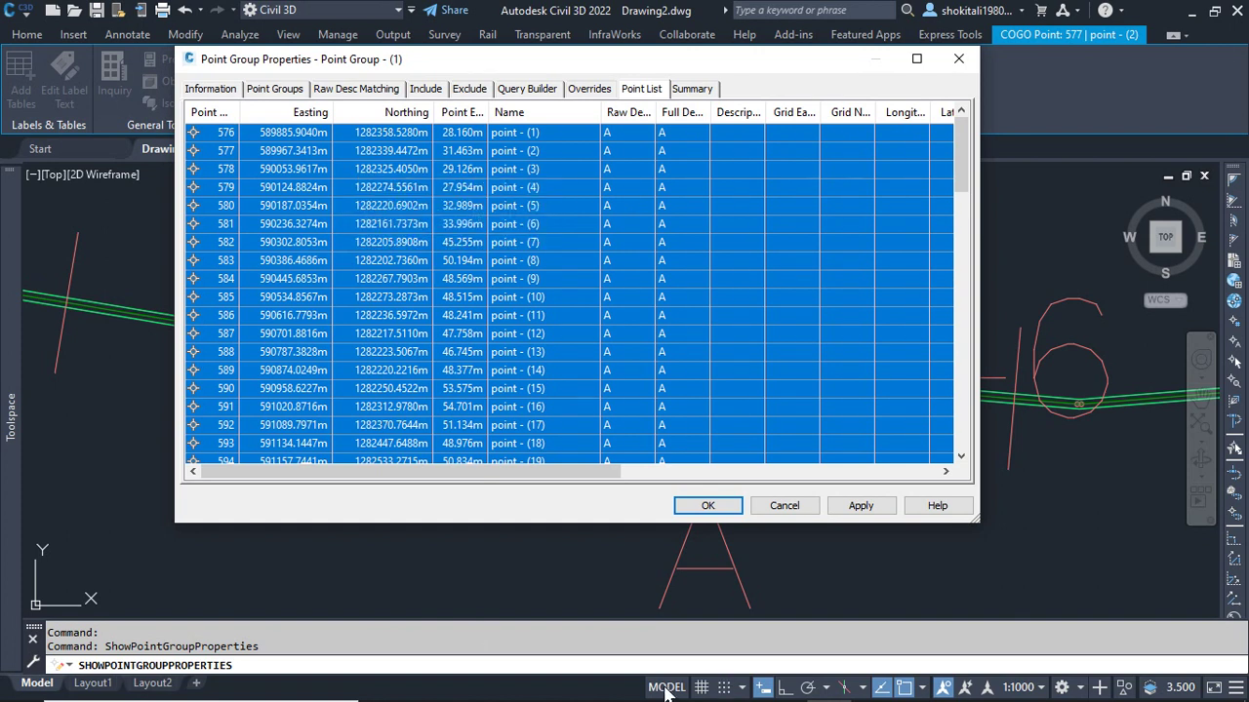
{"action": "left_click", "coordinate": [516, 683]}
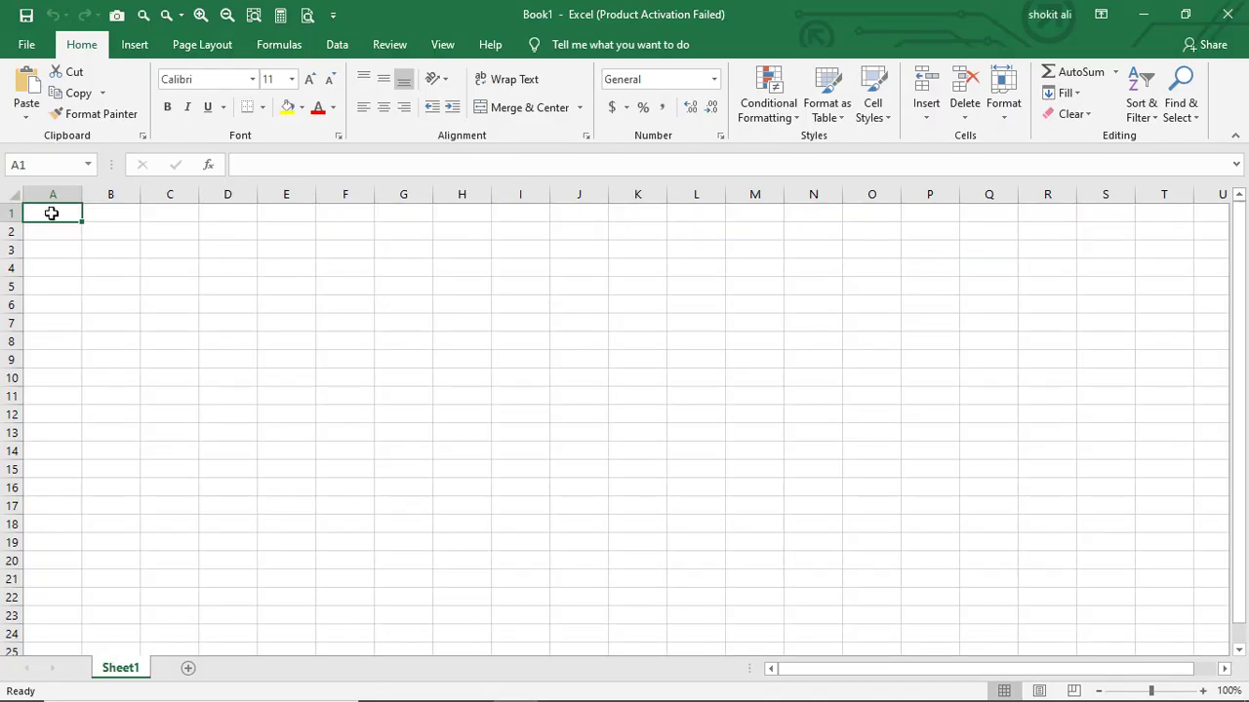
{"action": "right_click", "coordinate": [52, 213]}
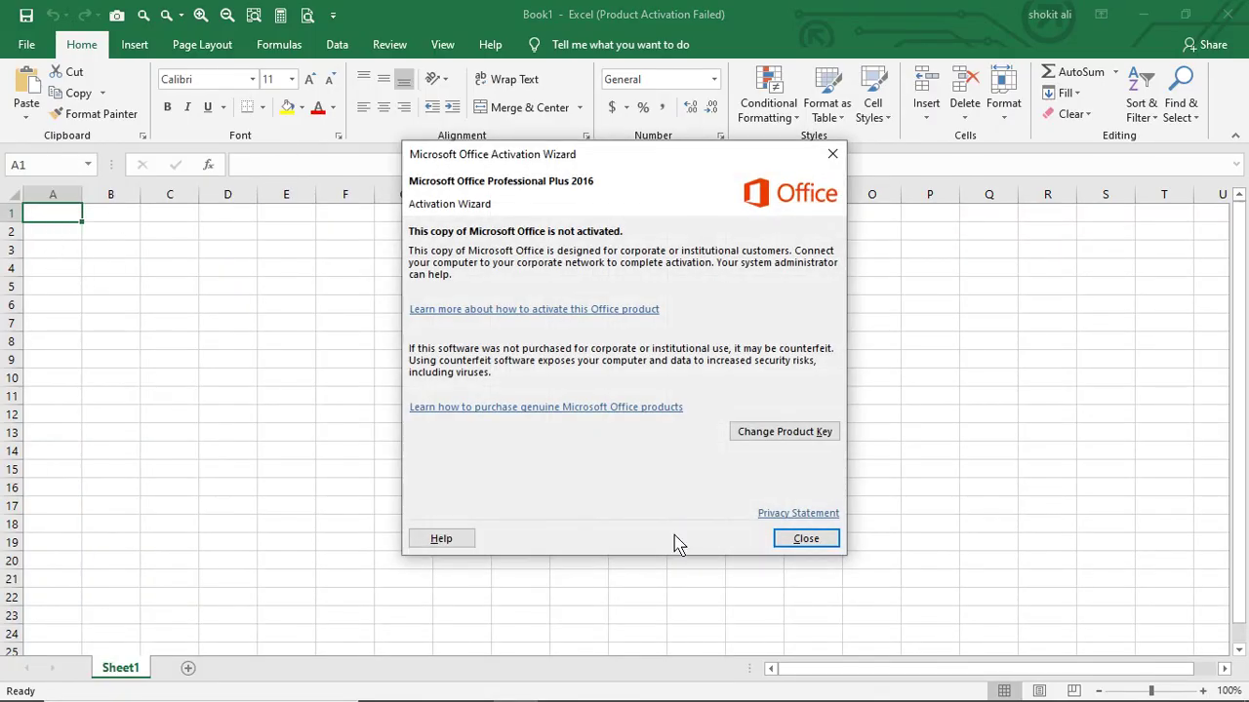
{"action": "left_click", "coordinate": [792, 542]}
{"action": "right_click", "coordinate": [72, 217]}
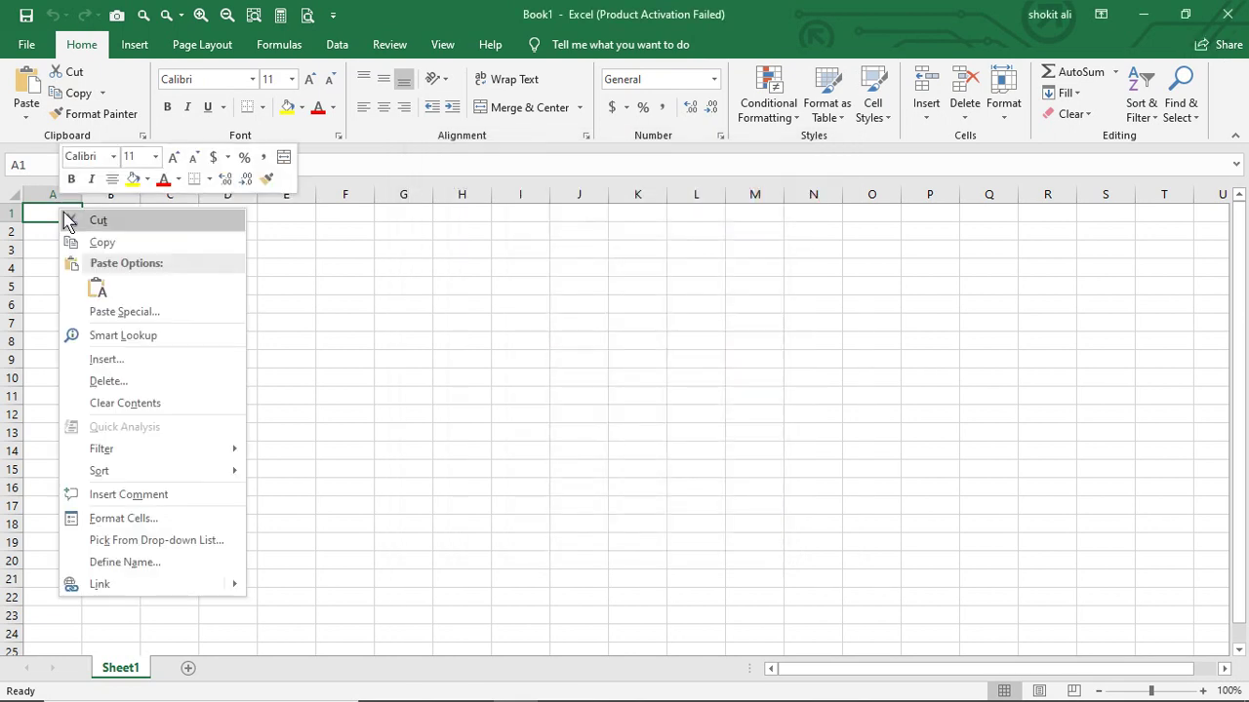
{"action": "left_click", "coordinate": [97, 286]}
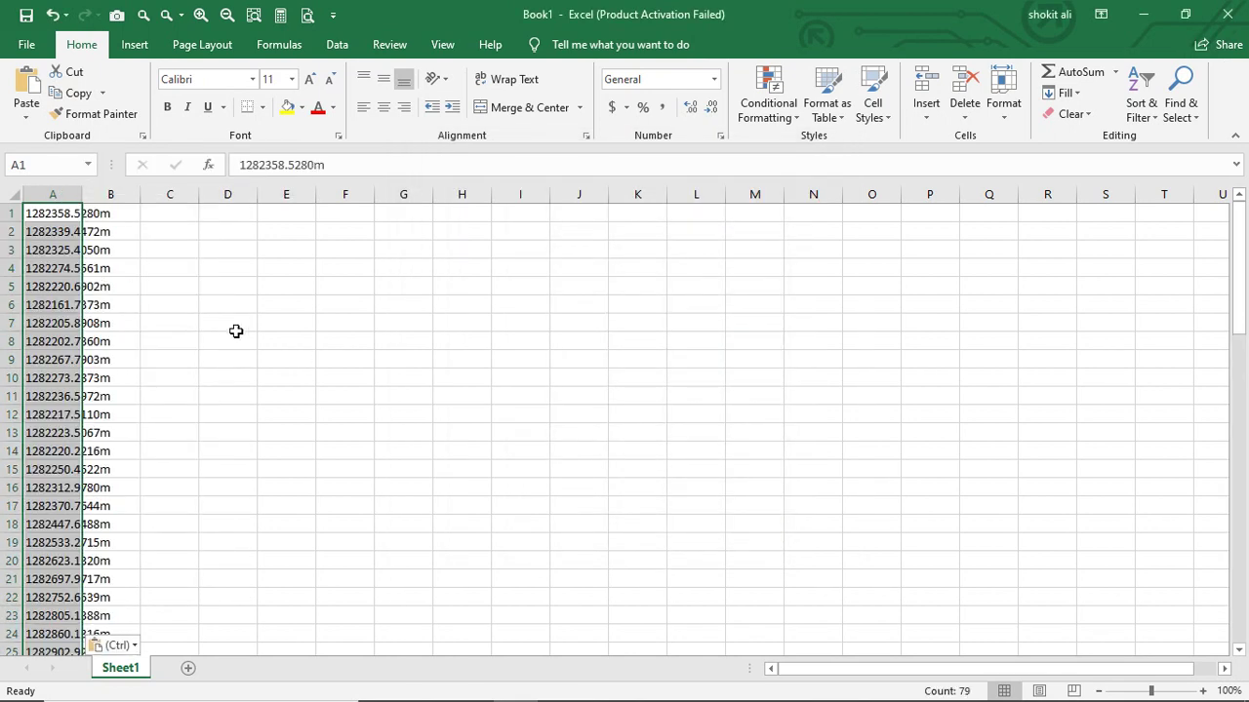
{"action": "left_click_drag", "start_coordinate": [78, 195], "coordinate": [151, 195]}
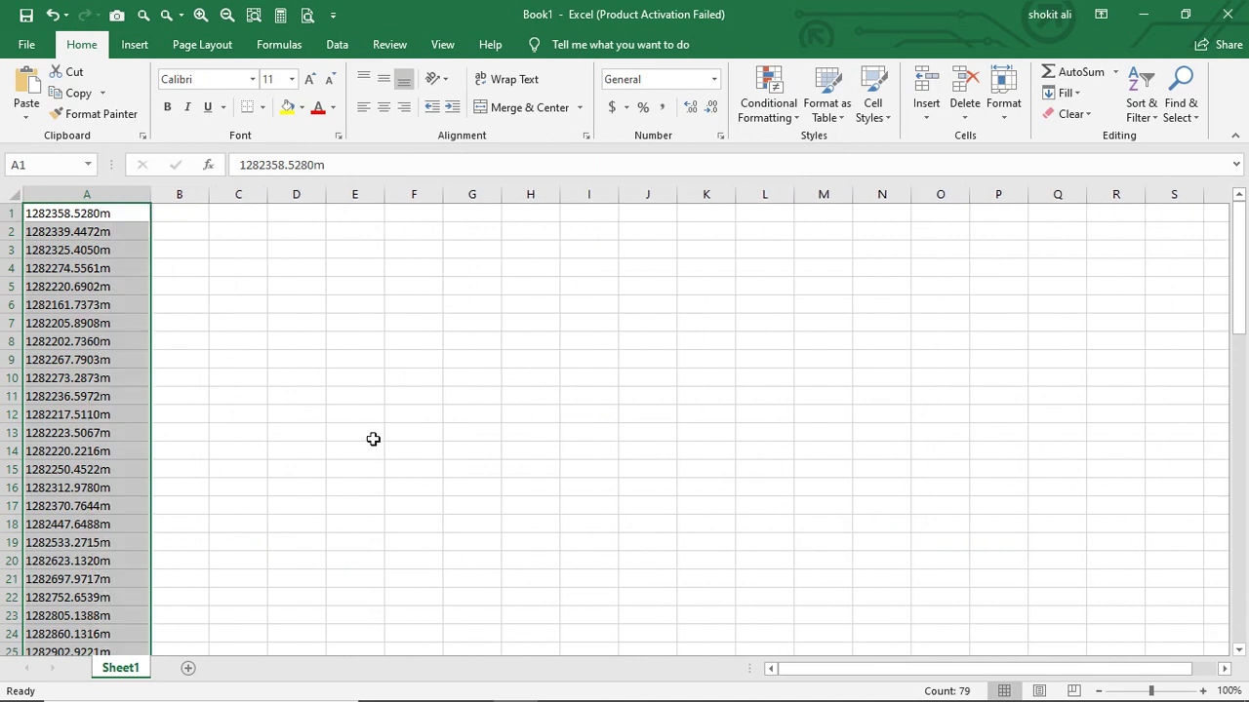
{"action": "left_click_drag", "start_coordinate": [369, 447], "coordinate": [363, 508]}
Step: Switch back to Civil 3D and copy the complete rows of the selected points to the clipboard
{"action": "mouse_move", "coordinate": [417, 695]}
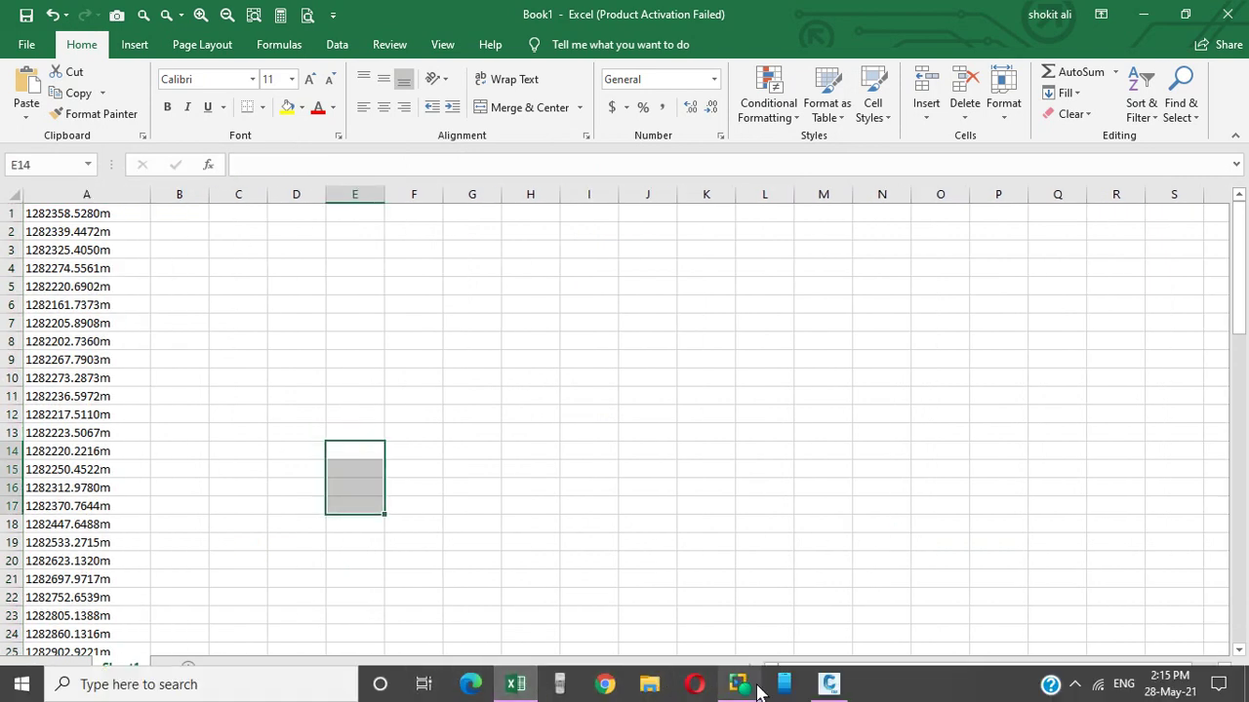
{"action": "left_click", "coordinate": [828, 685]}
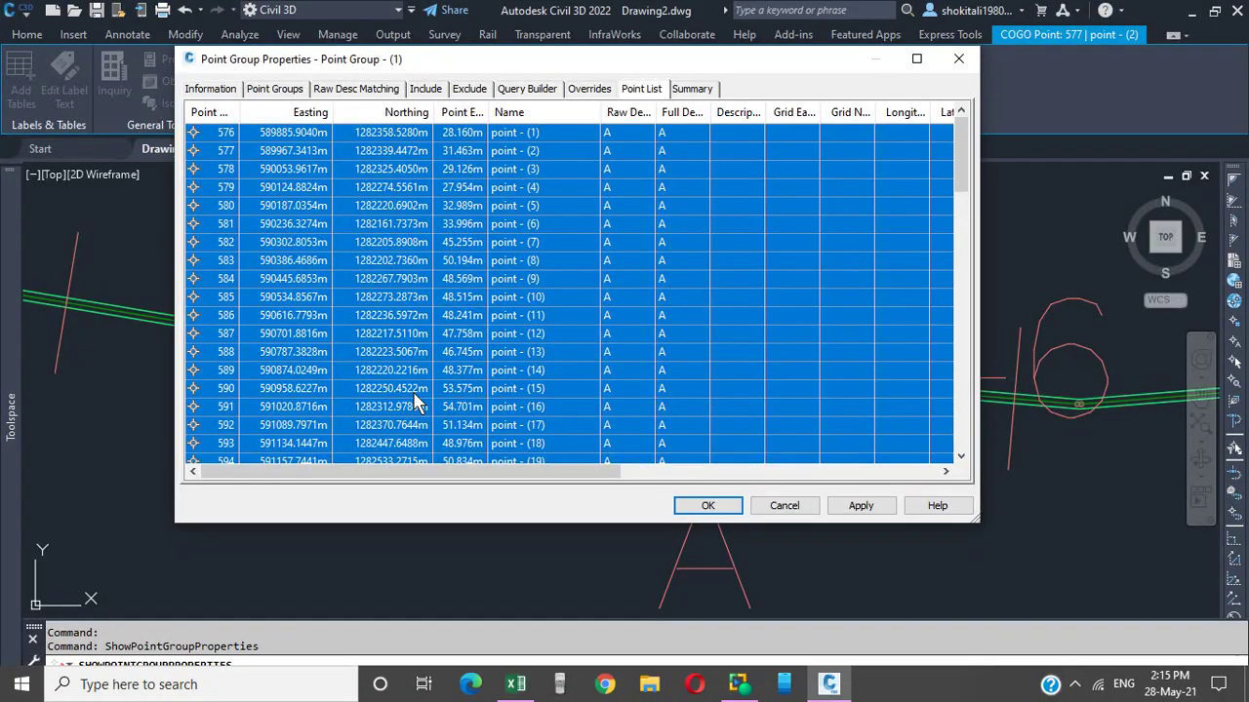
{"action": "right_click", "coordinate": [371, 156]}
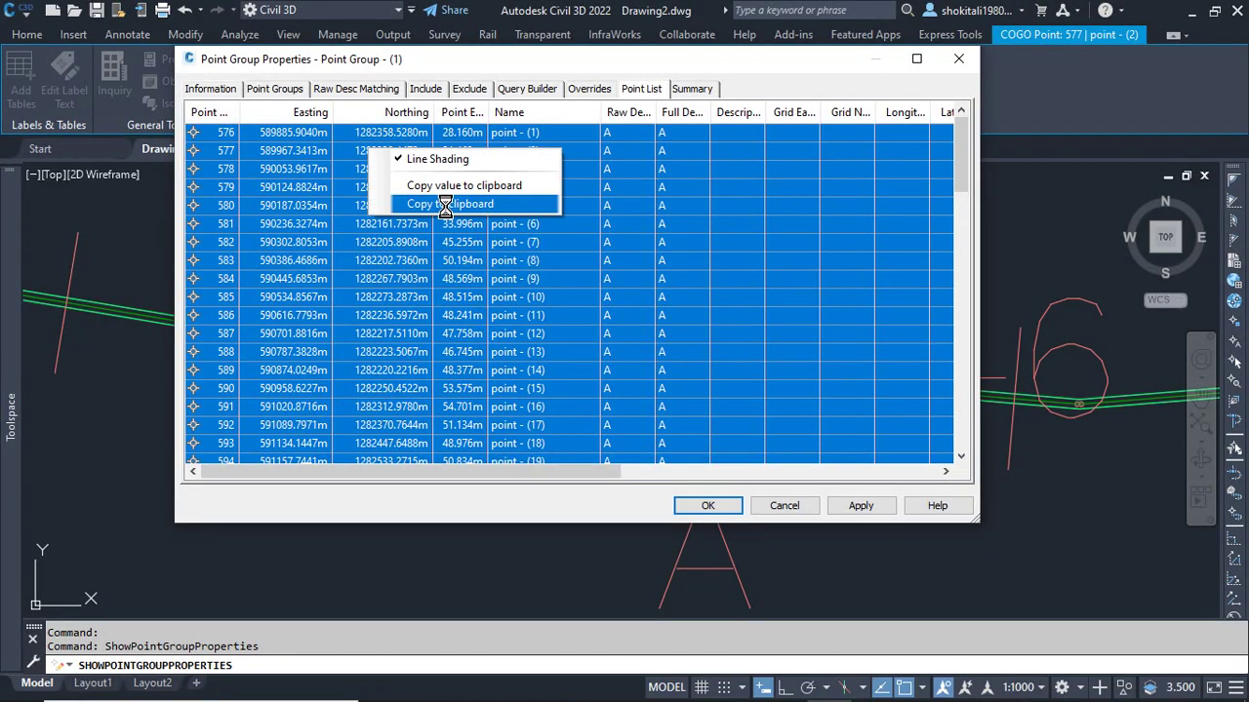
{"action": "left_click", "coordinate": [449, 203]}
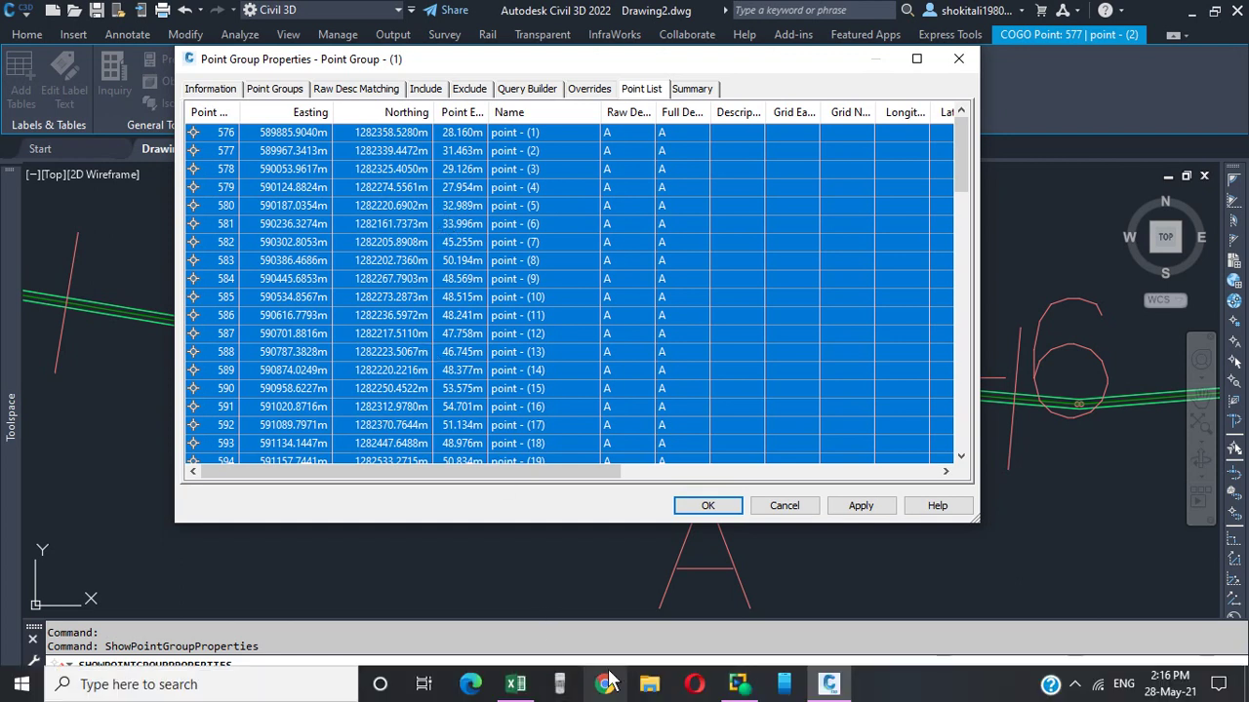
Step: Switch to Excel, clear column A, and paste the copied point table there despite the size mismatch
{"action": "left_click", "coordinate": [552, 685]}
{"action": "left_click", "coordinate": [55, 194]}
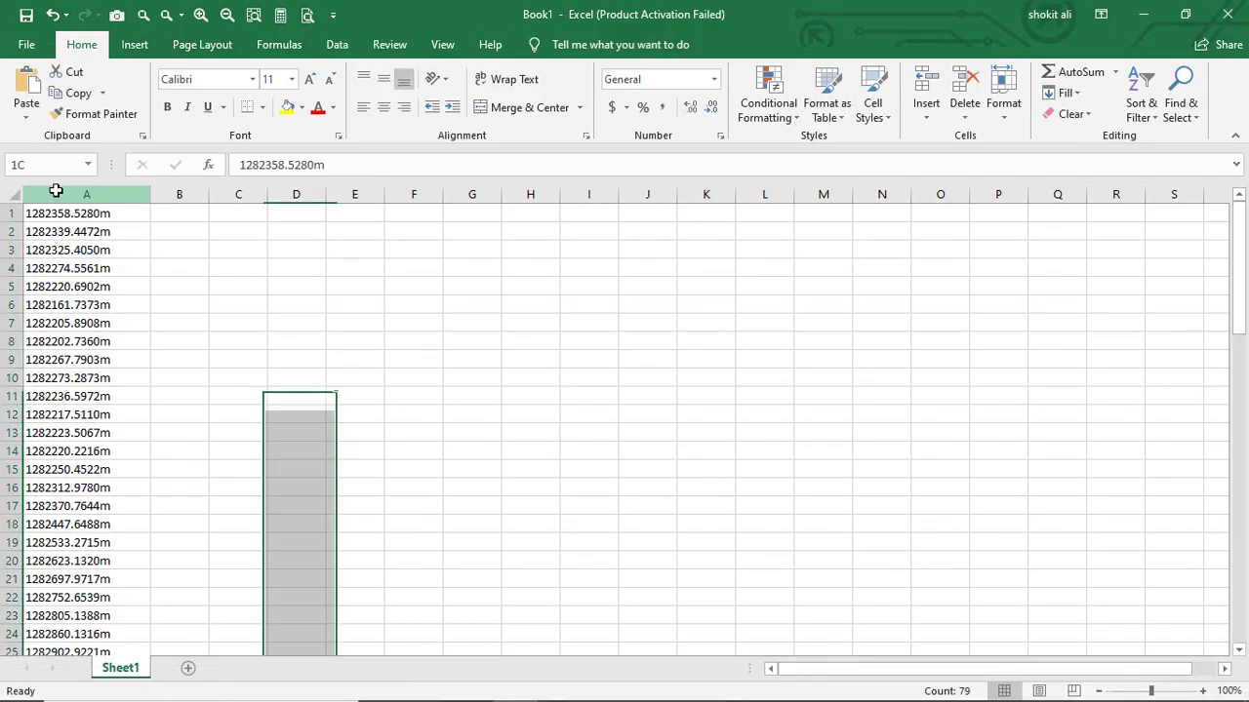
{"action": "key", "text": "Delete"}
{"action": "right_click", "coordinate": [52, 212]}
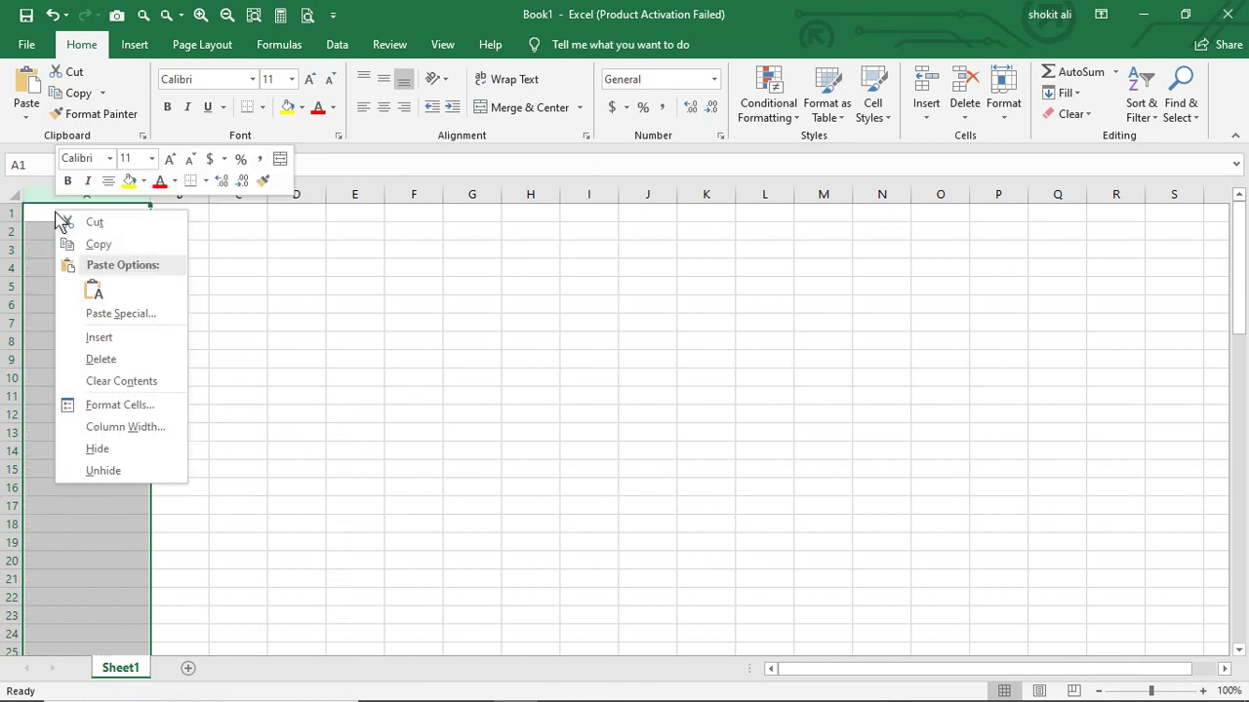
{"action": "left_click", "coordinate": [93, 296]}
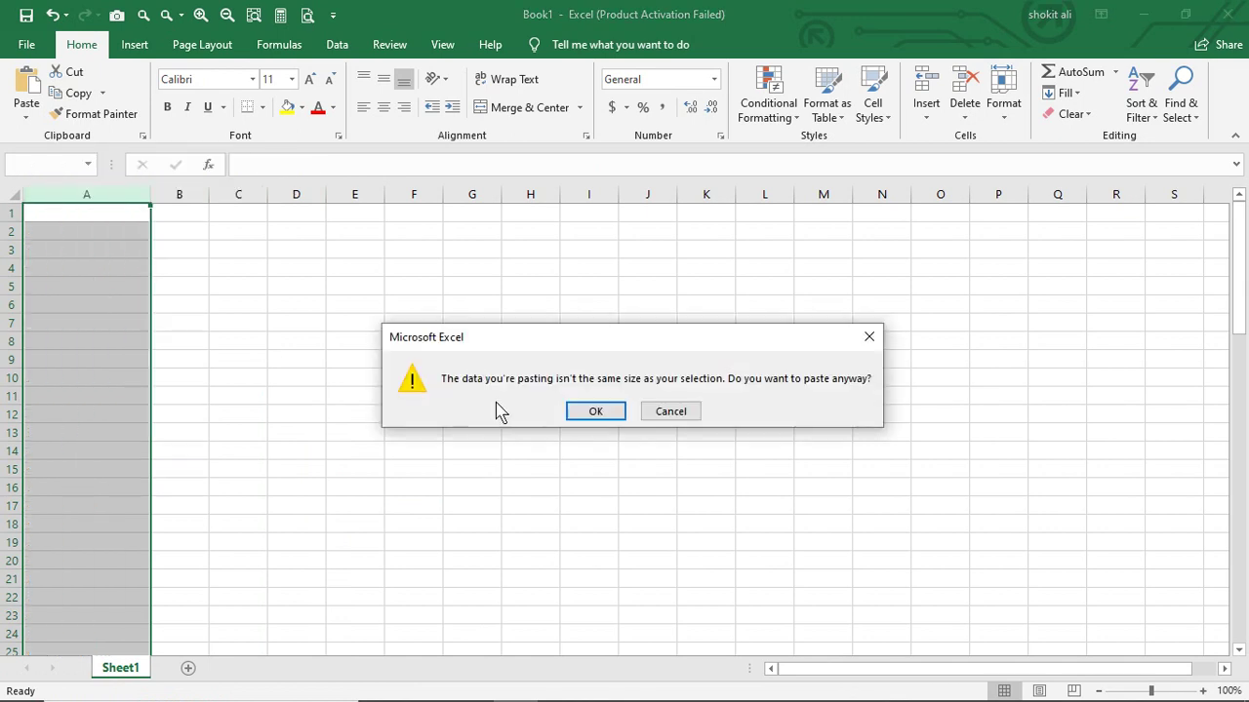
{"action": "left_click", "coordinate": [582, 420]}
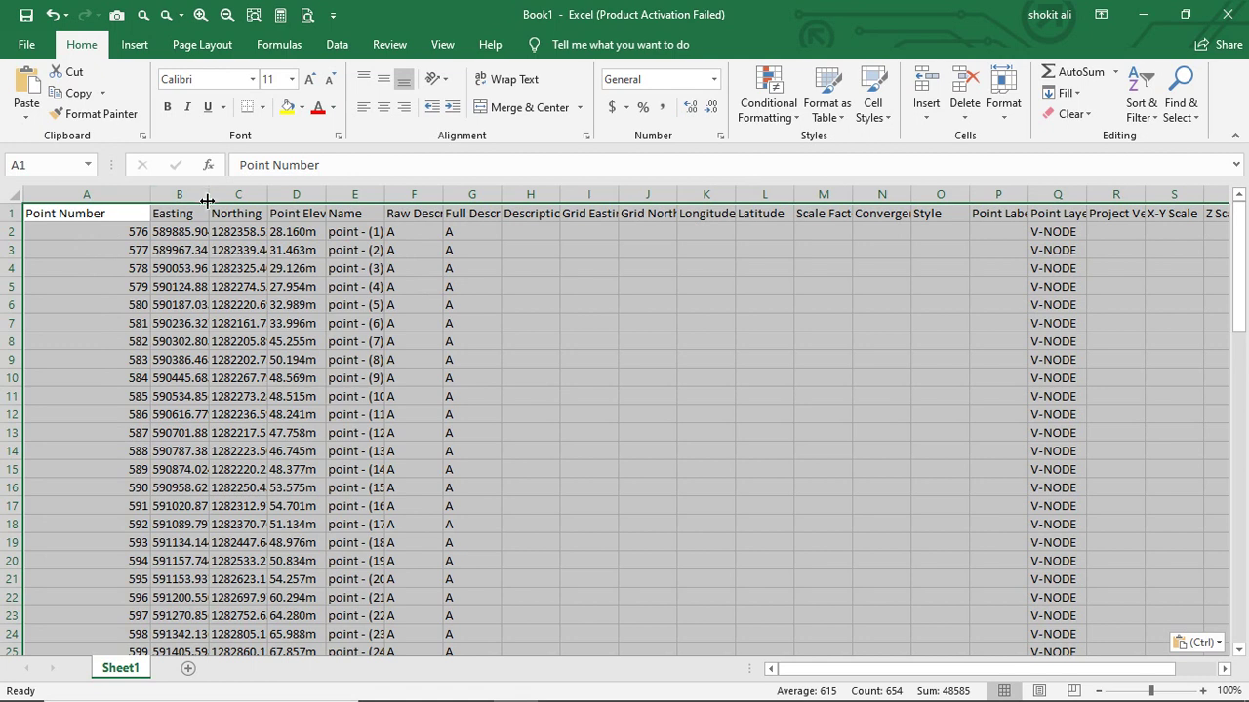
Step: Widen the Easting and Northing columns and delete every column from Name onward
{"action": "left_click_drag", "start_coordinate": [209, 194], "coordinate": [1179, 186]}
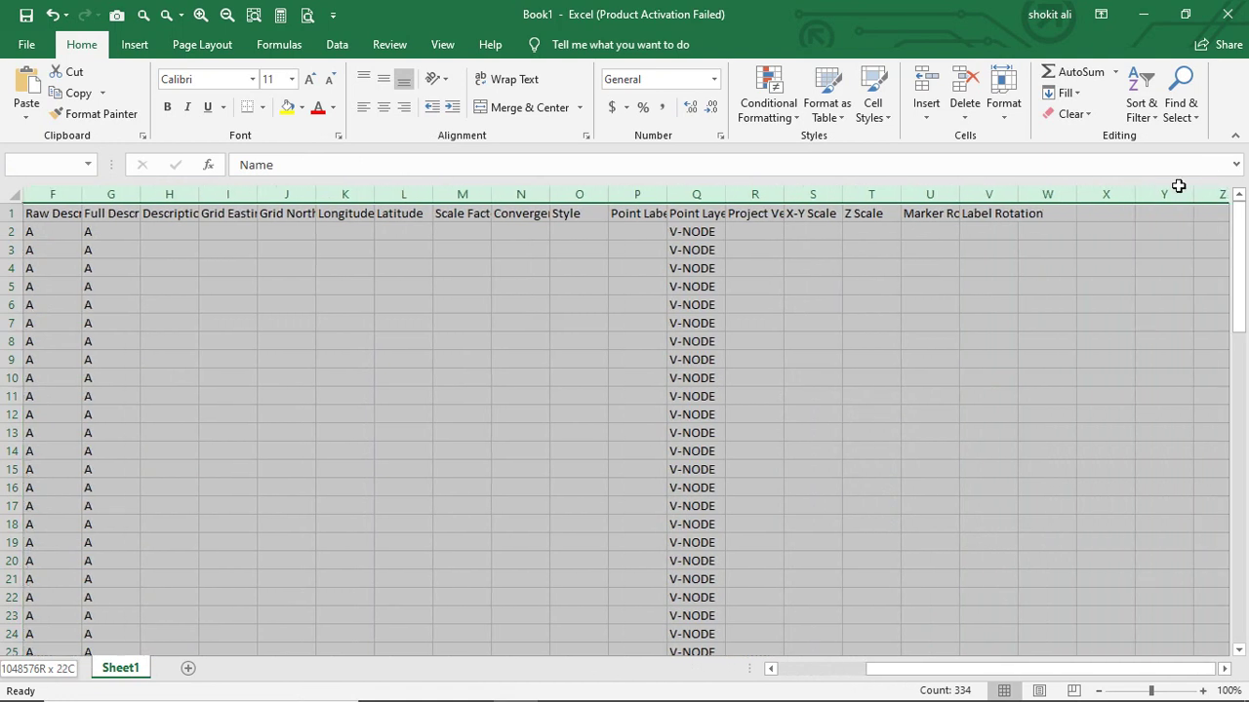
{"action": "right_click", "coordinate": [803, 193]}
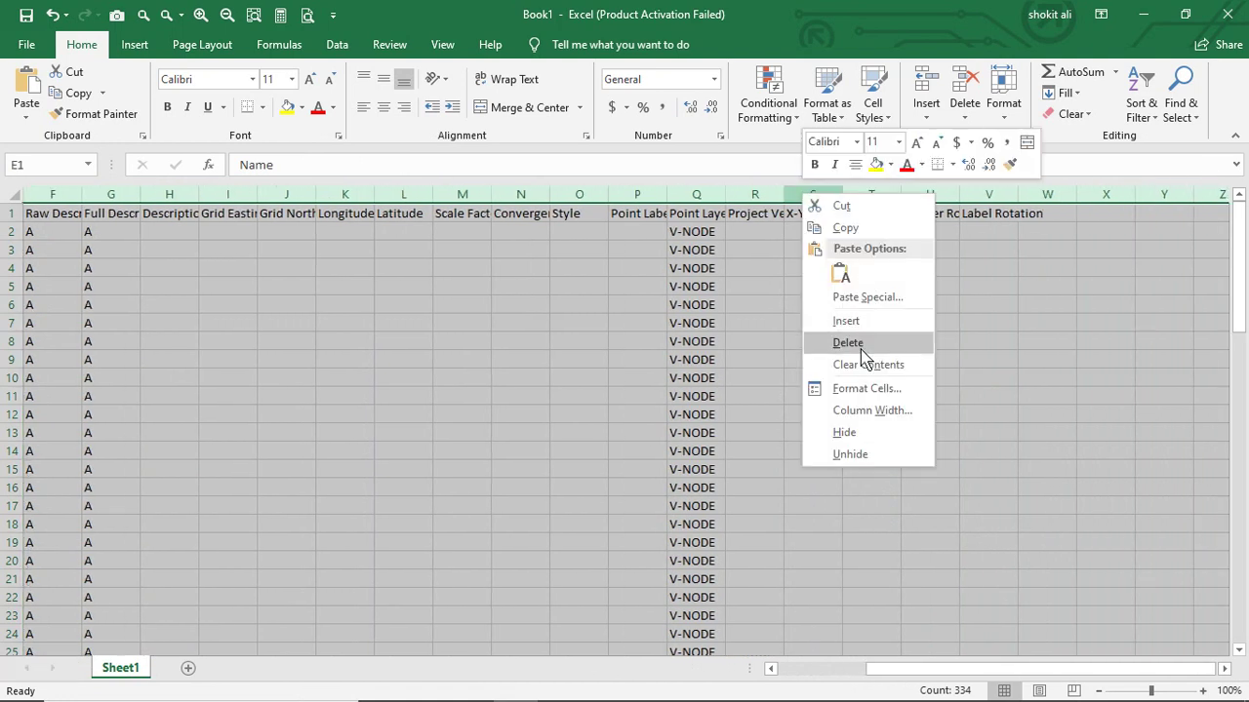
{"action": "left_click", "coordinate": [859, 344]}
{"action": "left_click", "coordinate": [532, 322]}
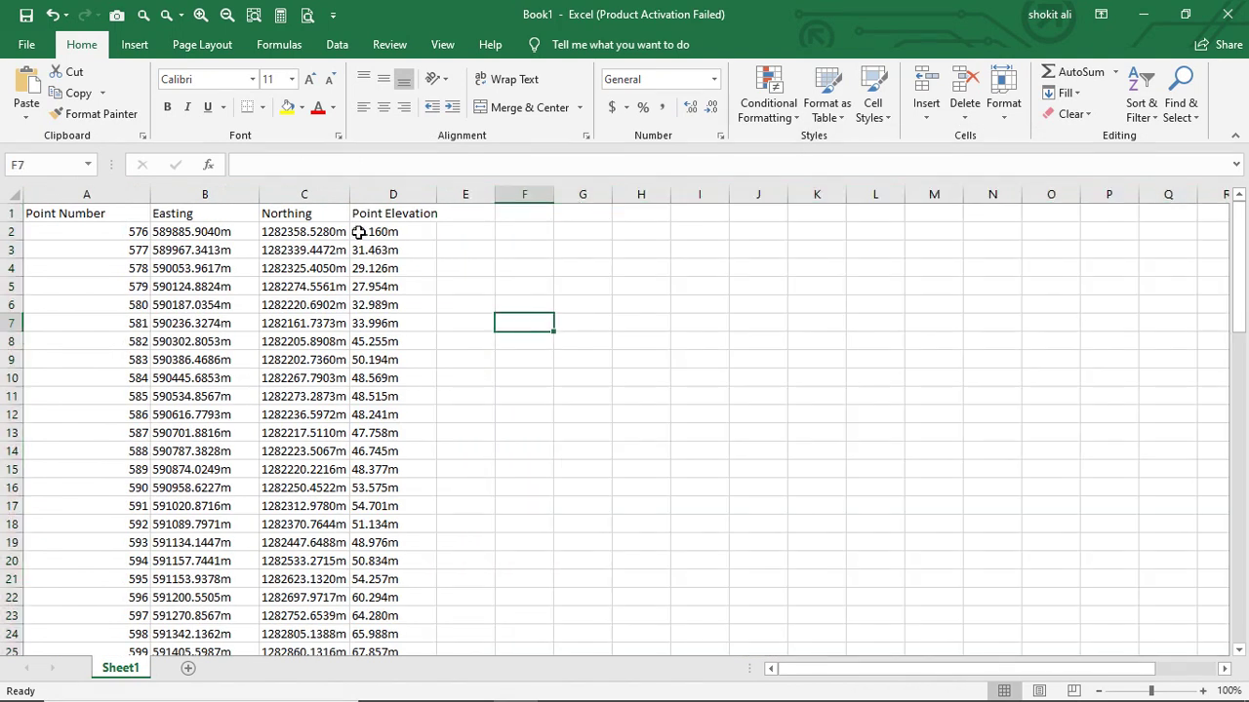
{"action": "left_click_drag", "start_coordinate": [348, 194], "coordinate": [371, 195]}
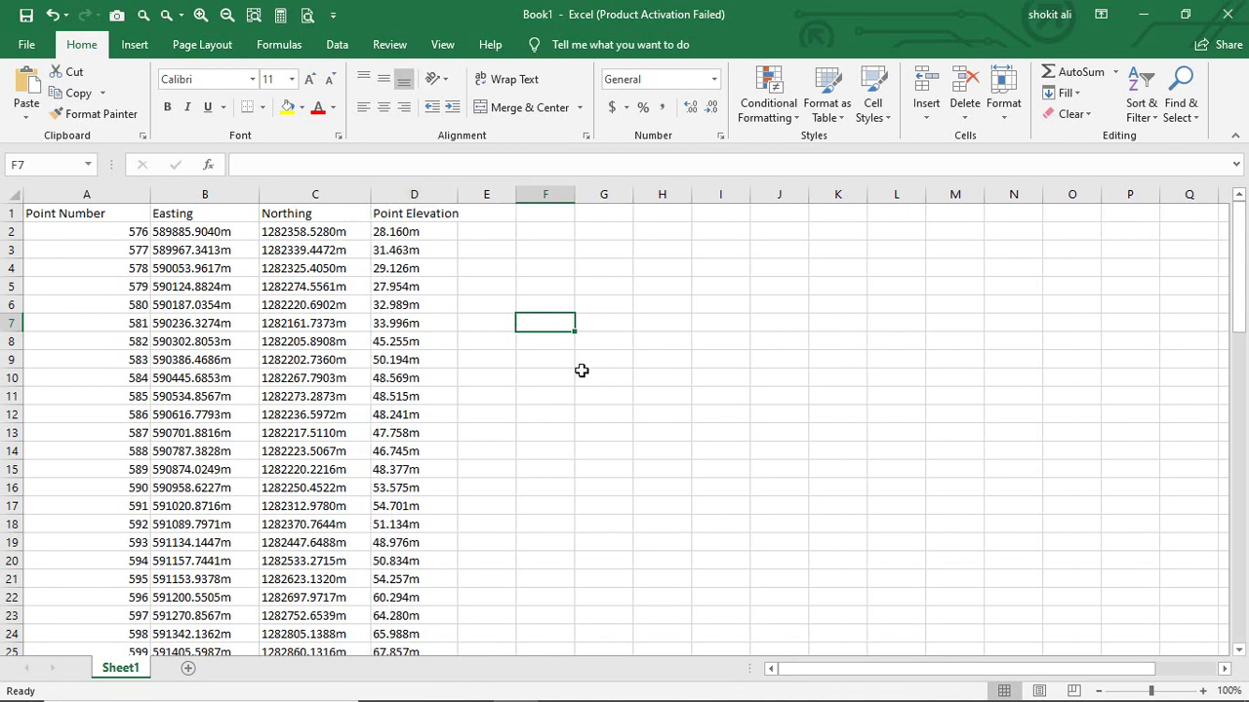
Step: Center the contents of columns A to D
{"action": "left_click_drag", "start_coordinate": [585, 378], "coordinate": [546, 377]}
{"action": "left_click_drag", "start_coordinate": [118, 195], "coordinate": [452, 186]}
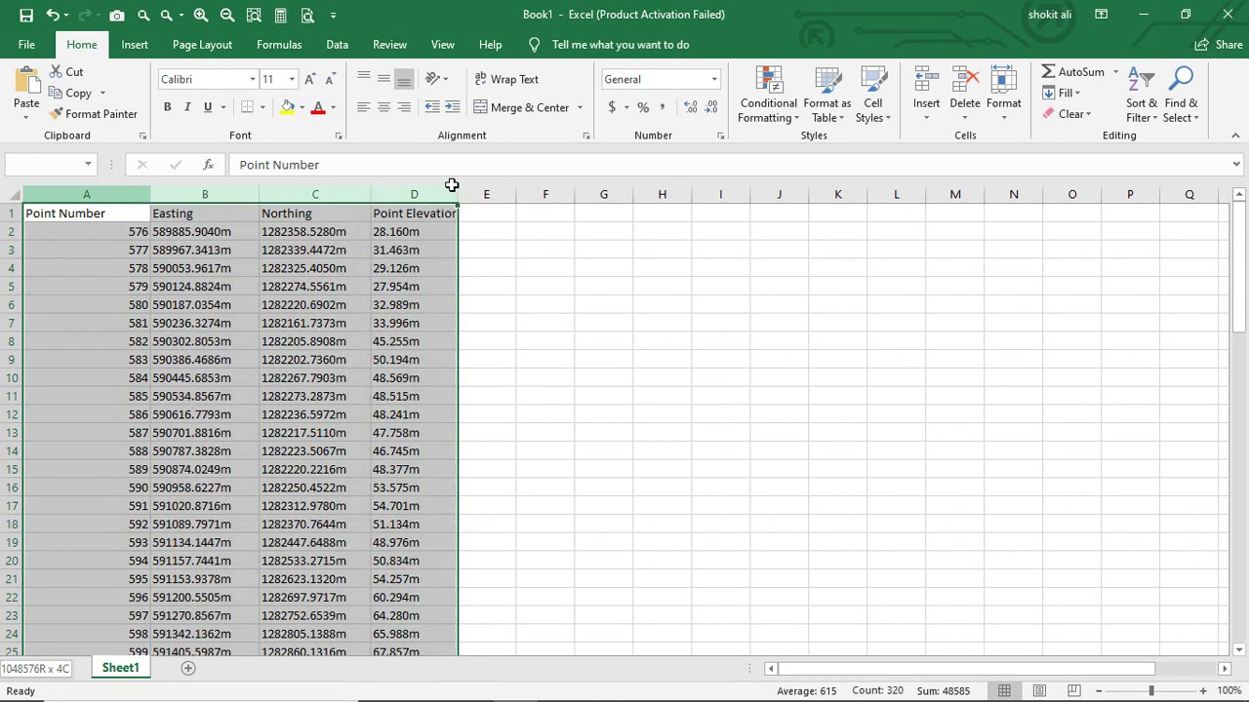
{"action": "left_click", "coordinate": [384, 107]}
{"action": "left_click_drag", "start_coordinate": [581, 322], "coordinate": [547, 322]}
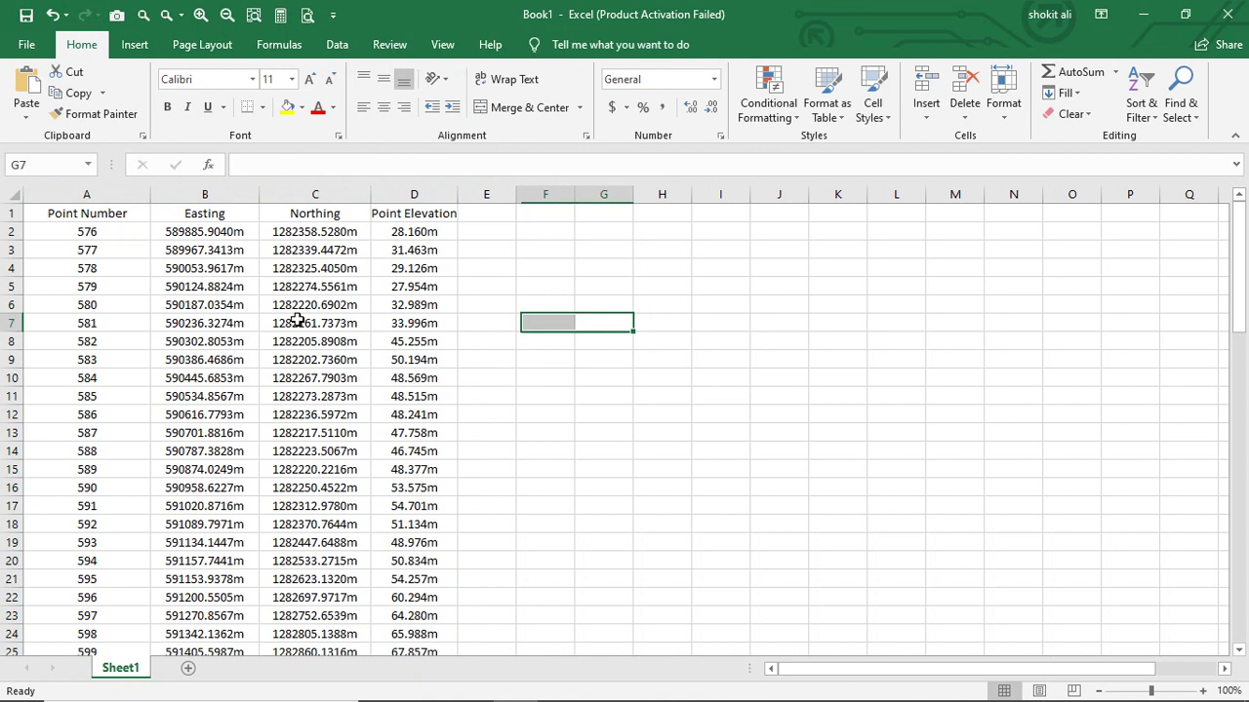
Step: Replace the first two point numbers with stations 0+00 in A2 and 0+09 in A3
{"action": "left_click", "coordinate": [109, 231]}
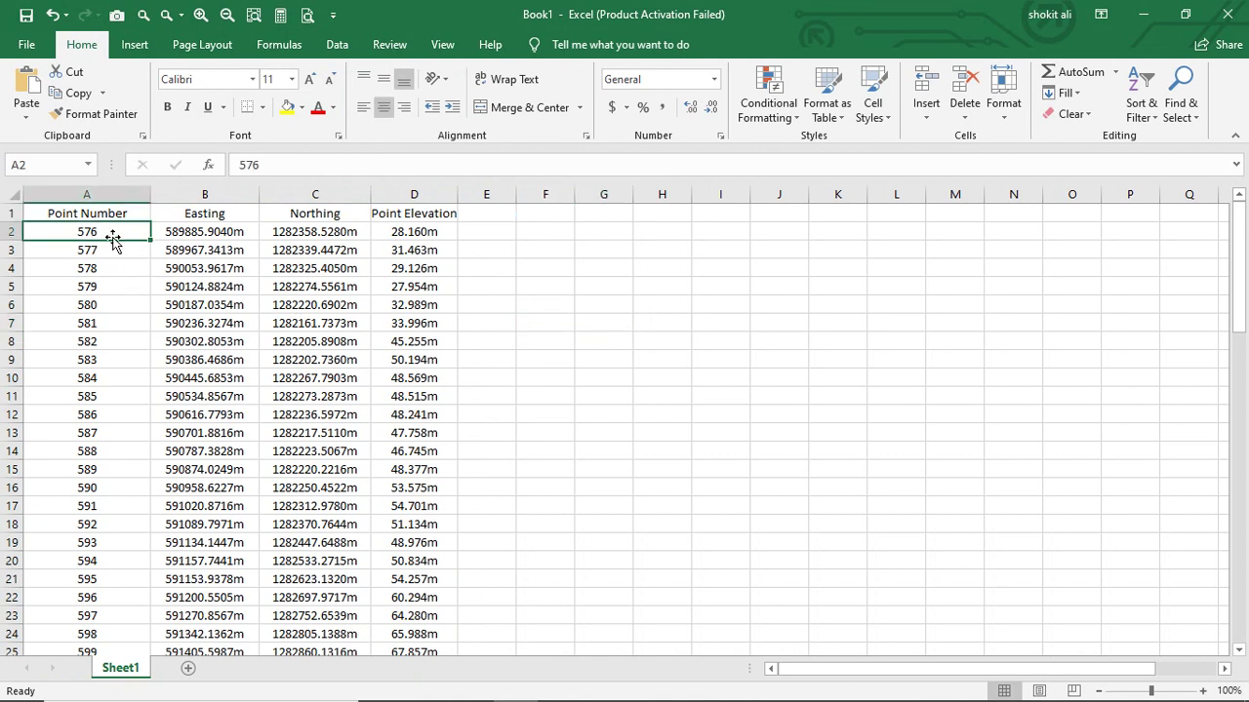
{"action": "type", "text": "0+"}
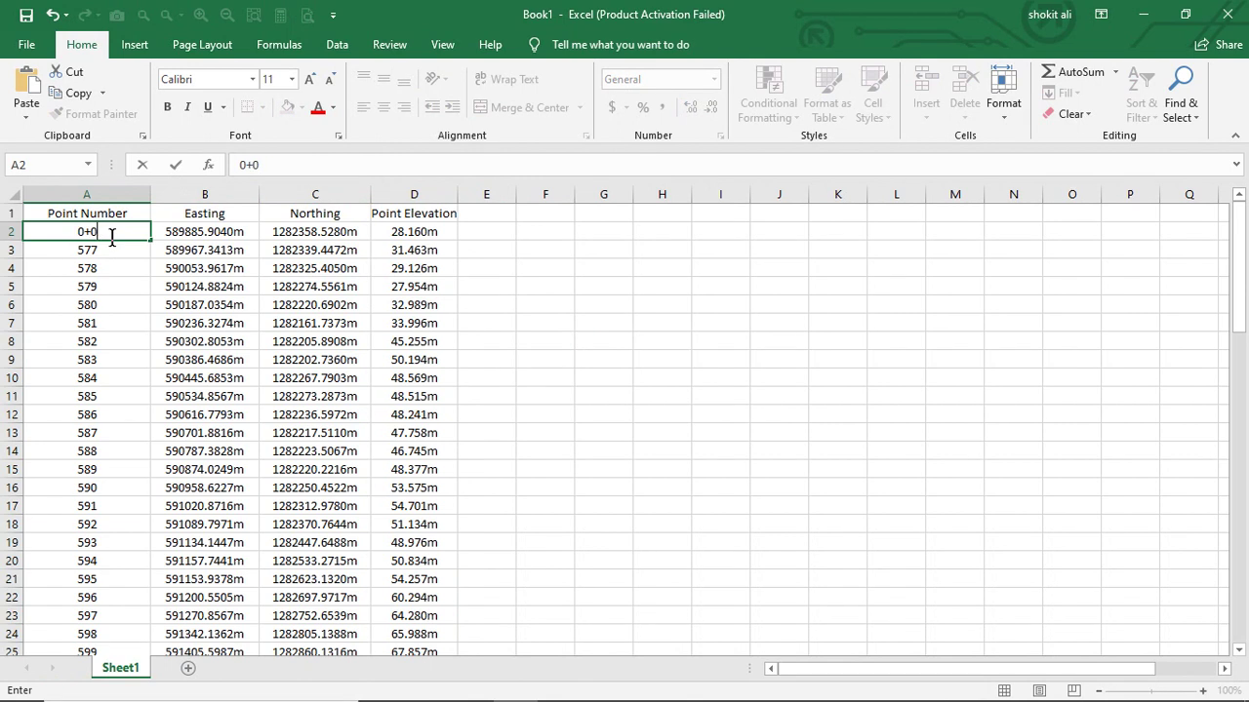
{"action": "type", "text": "00"}
{"action": "key", "text": "Return"}
{"action": "type", "text": "0"}
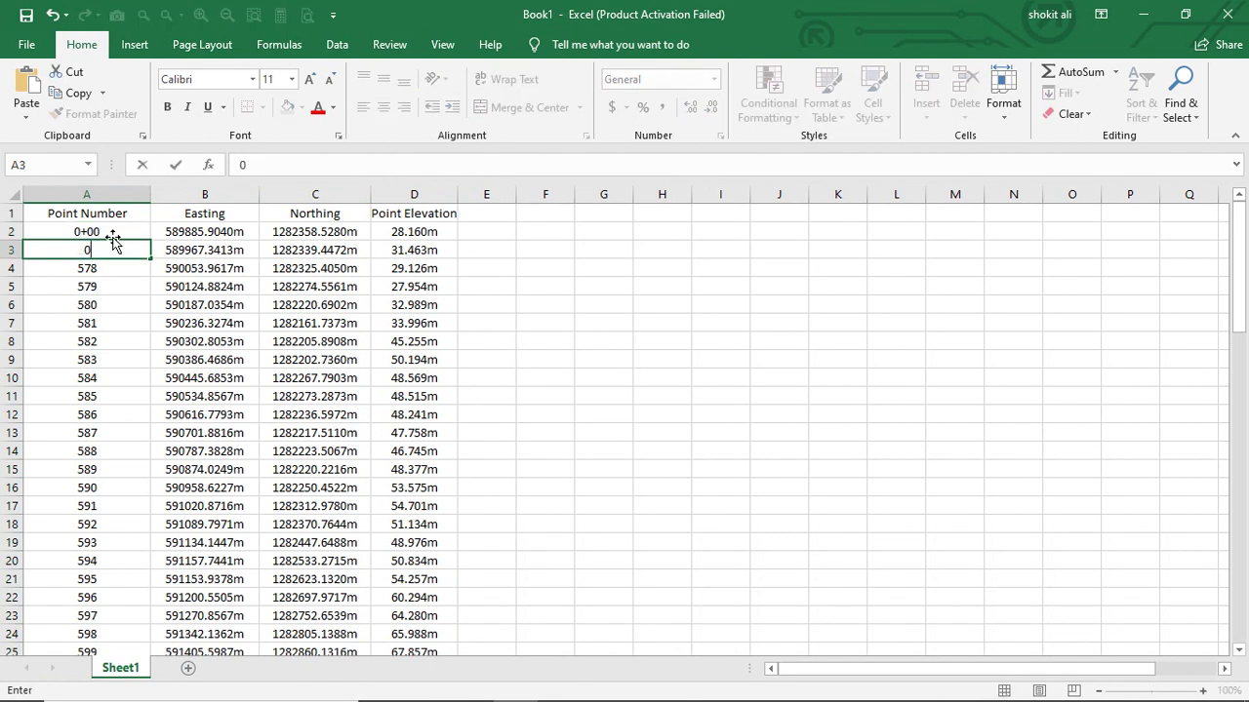
{"action": "type", "text": "+09"}
{"action": "key", "text": "Return"}
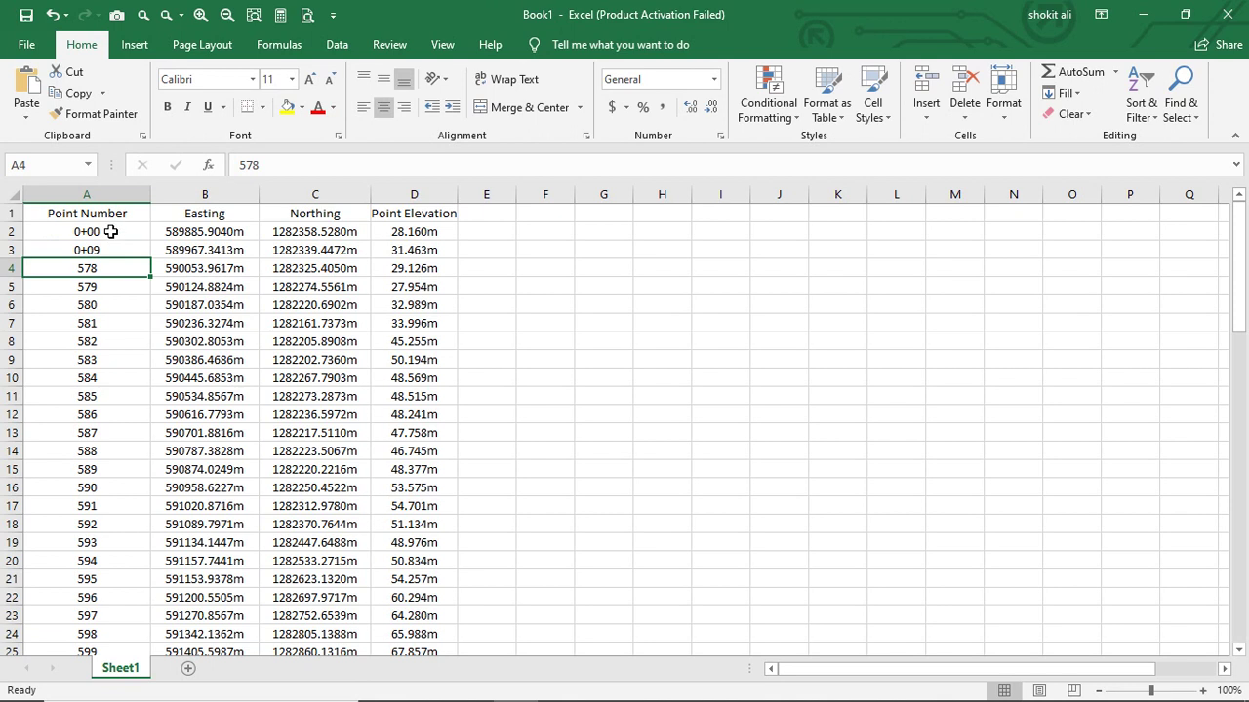
Step: Fill the station series from A2:A3 down the rest of the Point Number column and review the table's rows
{"action": "left_click_drag", "start_coordinate": [111, 232], "coordinate": [130, 253]}
{"action": "double_click", "coordinate": [148, 261]}
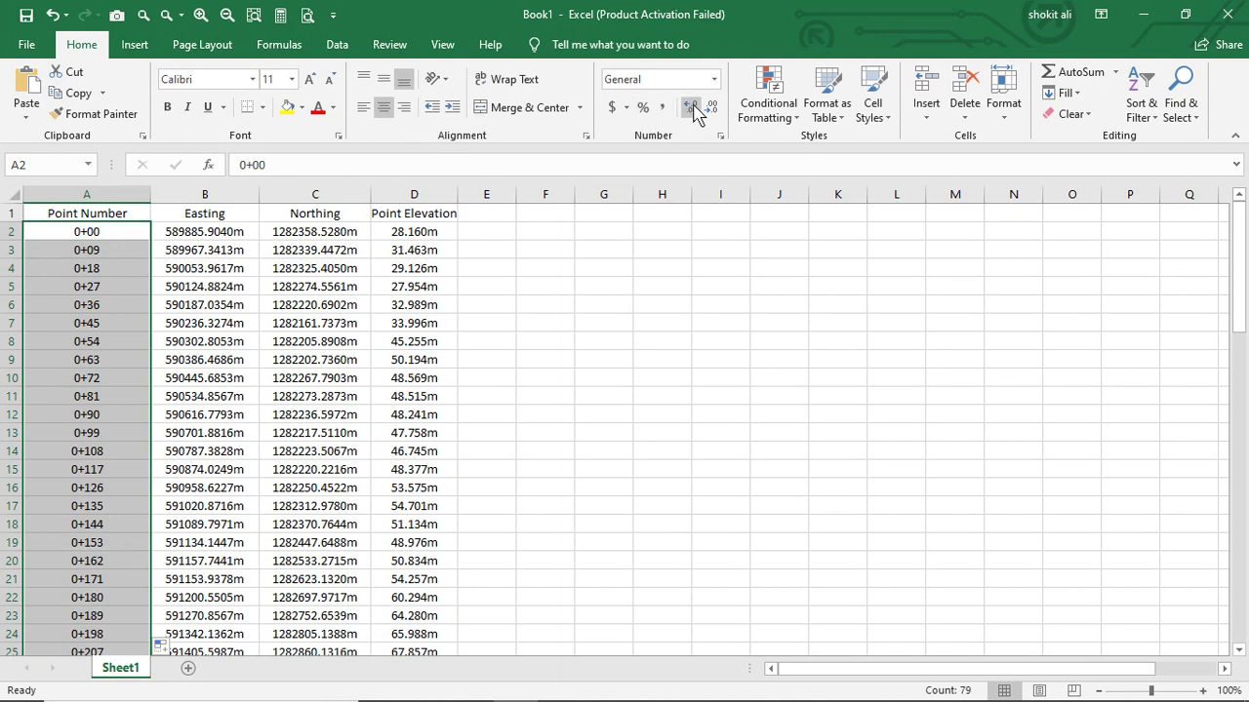
{"action": "left_click", "coordinate": [661, 377]}
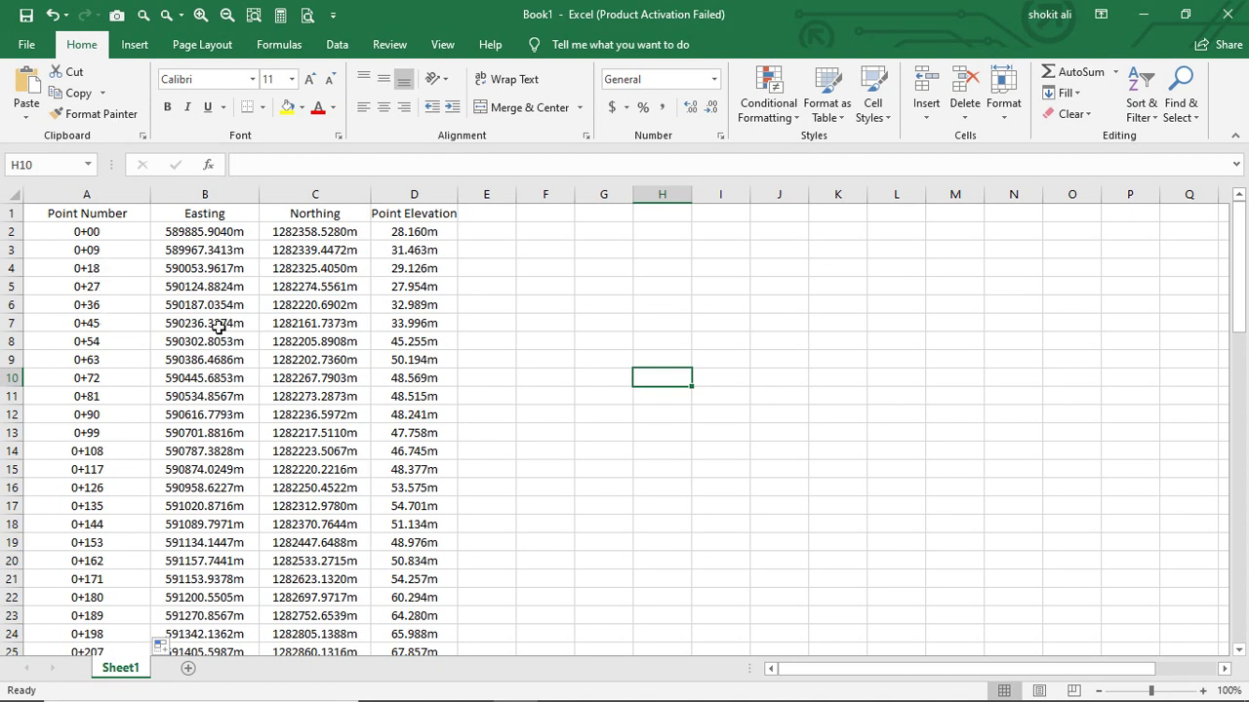
{"action": "scroll", "coordinate": [128, 351], "scroll_direction": "down", "scroll_amount": 7}
{"action": "scroll", "coordinate": [137, 354], "scroll_direction": "up", "scroll_amount": 7}
{"action": "scroll", "coordinate": [413, 359], "scroll_direction": "down", "scroll_amount": 20}
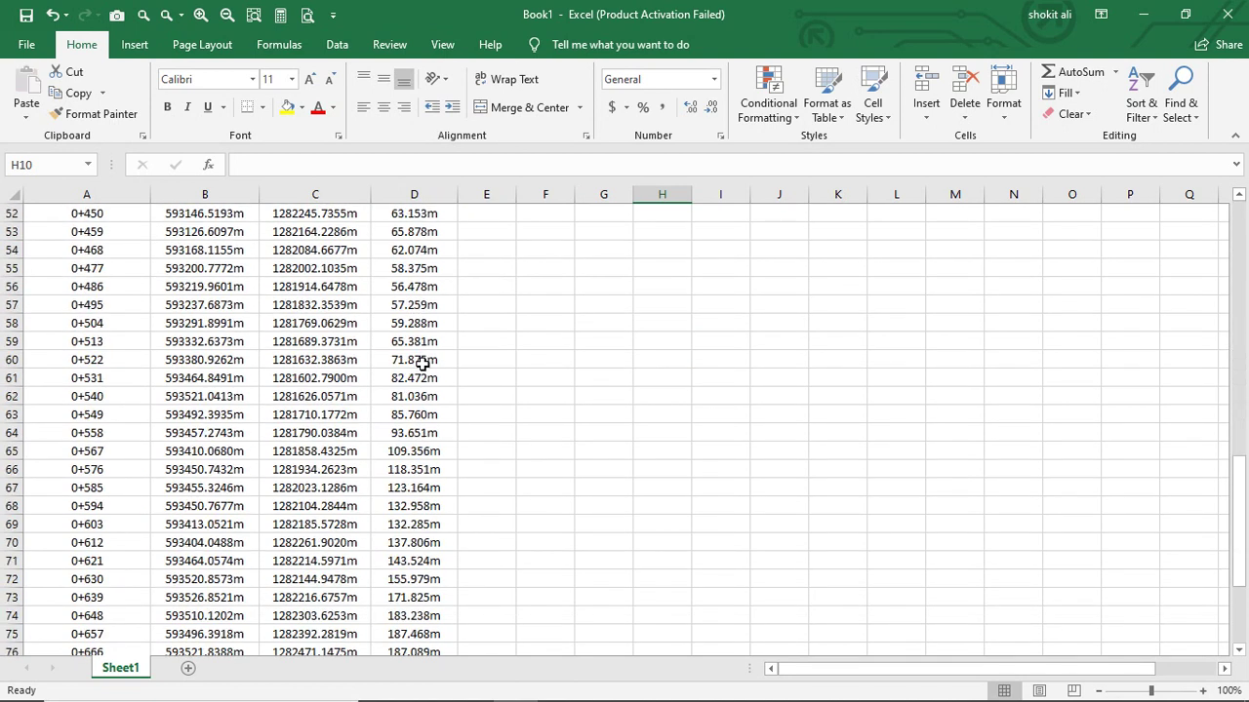
Step: Return from the Excel station table to the Civil 3D drawing, close the point group properties and clear the point selection
{"action": "scroll", "coordinate": [404, 365], "scroll_direction": "up", "scroll_amount": 14}
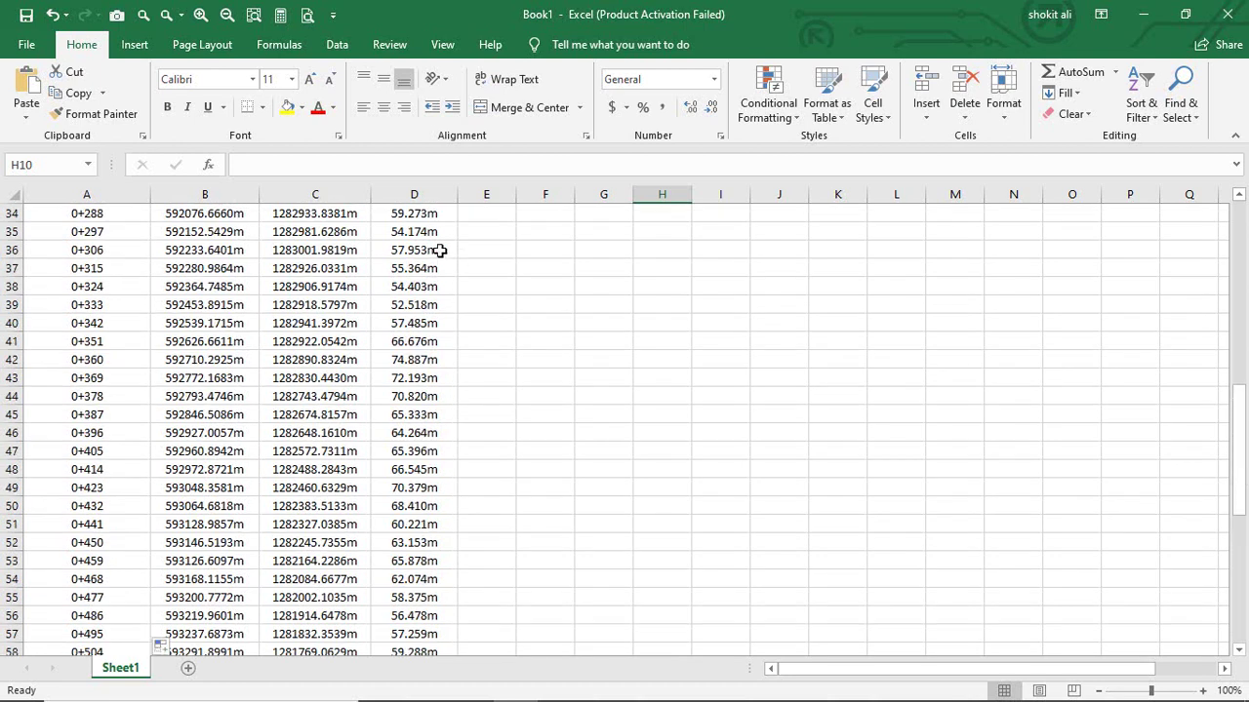
{"action": "left_click", "coordinate": [1142, 18]}
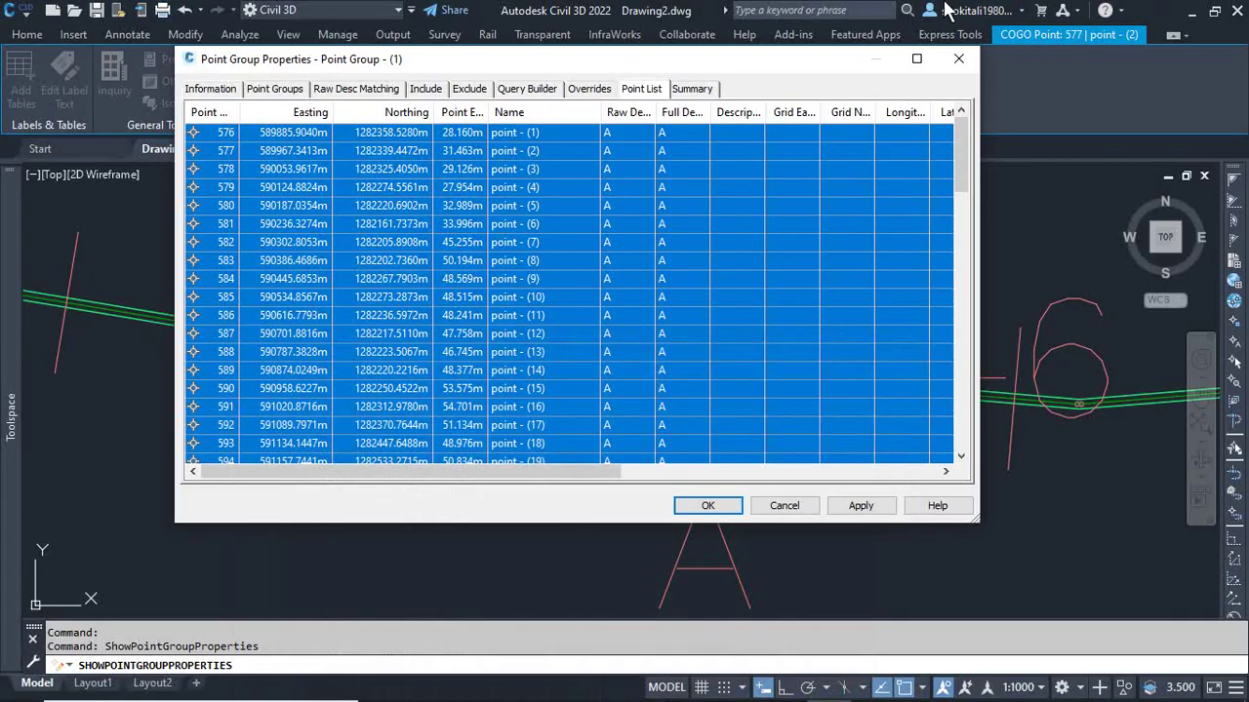
{"action": "left_click", "coordinate": [958, 59]}
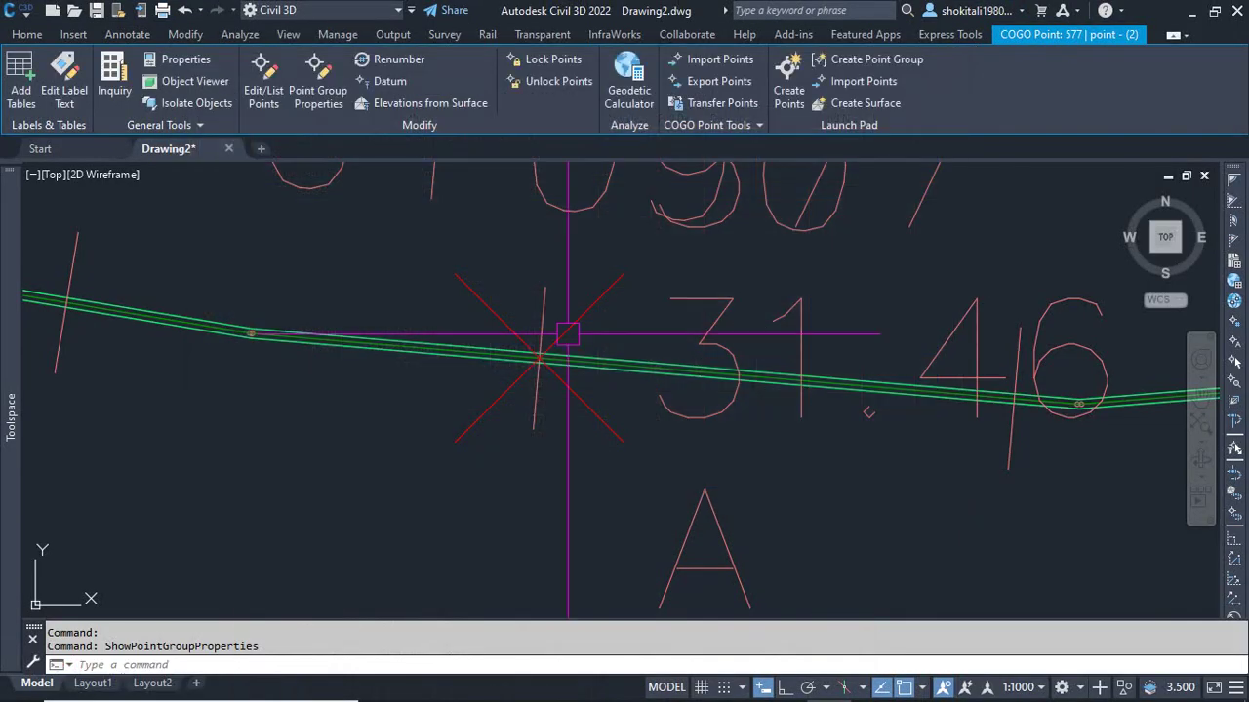
{"action": "key", "text": "Escape"}
Step: Select the alignment's profile view and start the Project Objects To Profile View command
{"action": "scroll", "coordinate": [568, 334], "scroll_direction": "down", "scroll_amount": 5}
{"action": "scroll", "coordinate": [570, 341], "scroll_direction": "up", "scroll_amount": 2}
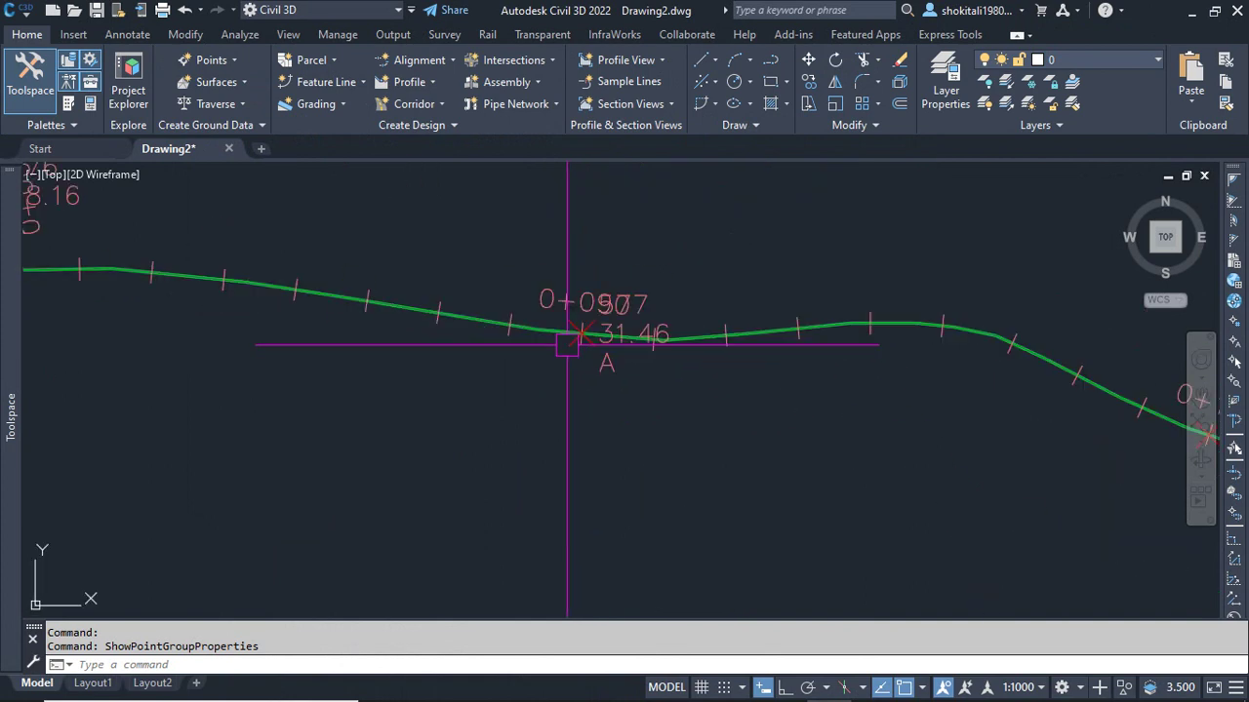
{"action": "scroll", "coordinate": [567, 342], "scroll_direction": "up", "scroll_amount": 3}
{"action": "scroll", "coordinate": [536, 346], "scroll_direction": "down", "scroll_amount": 6}
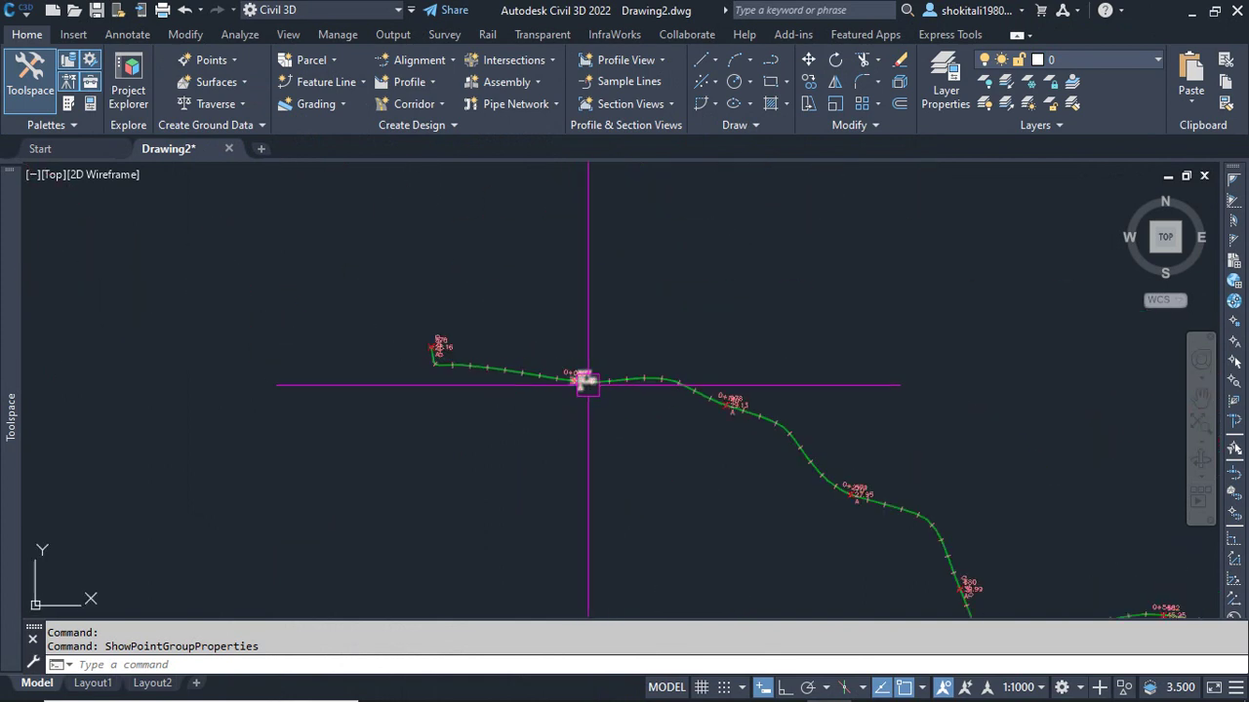
{"action": "scroll", "coordinate": [589, 386], "scroll_direction": "down", "scroll_amount": 6}
{"action": "middle_click_drag", "start_coordinate": [860, 248], "coordinate": [652, 367]}
{"action": "scroll", "coordinate": [674, 293], "scroll_direction": "up", "scroll_amount": 5}
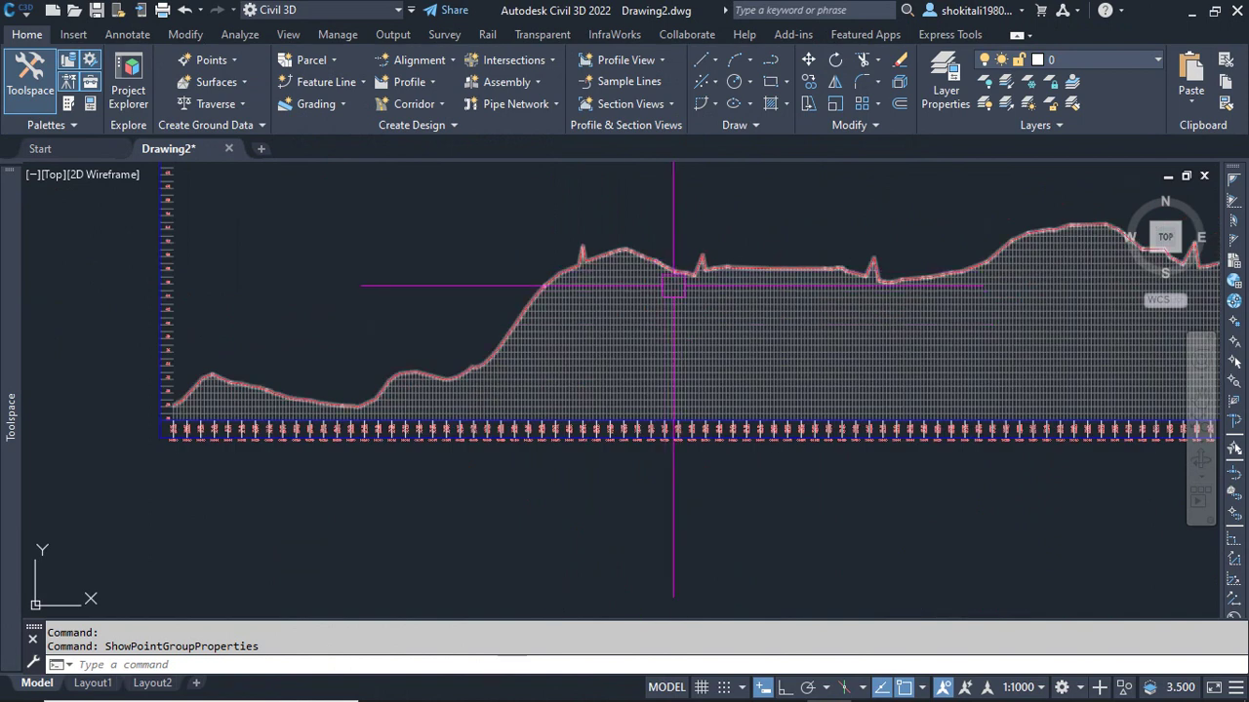
{"action": "left_click", "coordinate": [639, 329]}
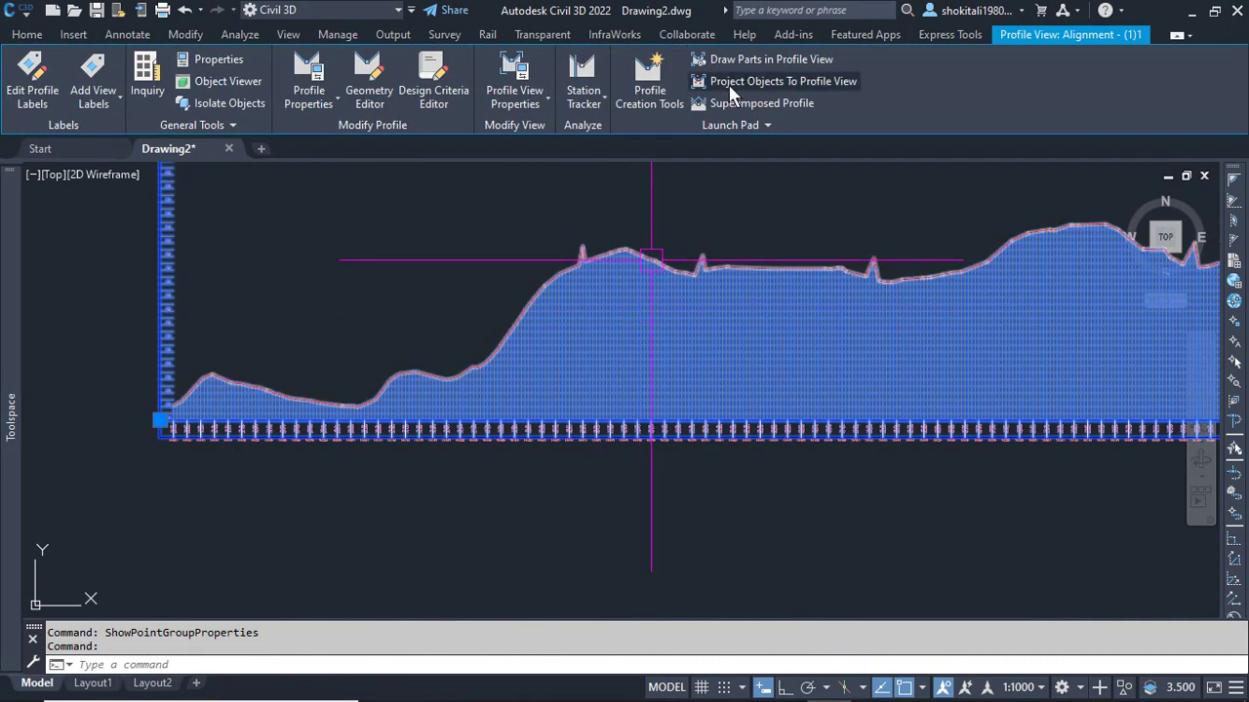
{"action": "key", "text": "Escape"}
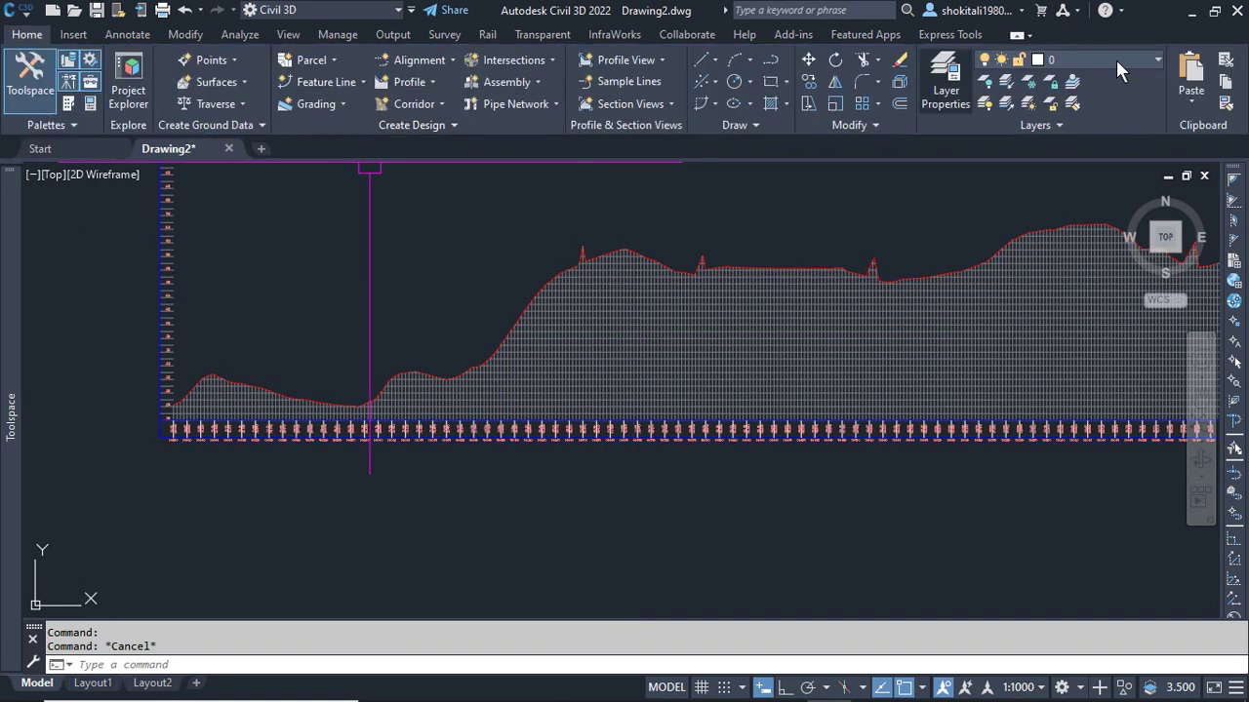
{"action": "left_click", "coordinate": [762, 348]}
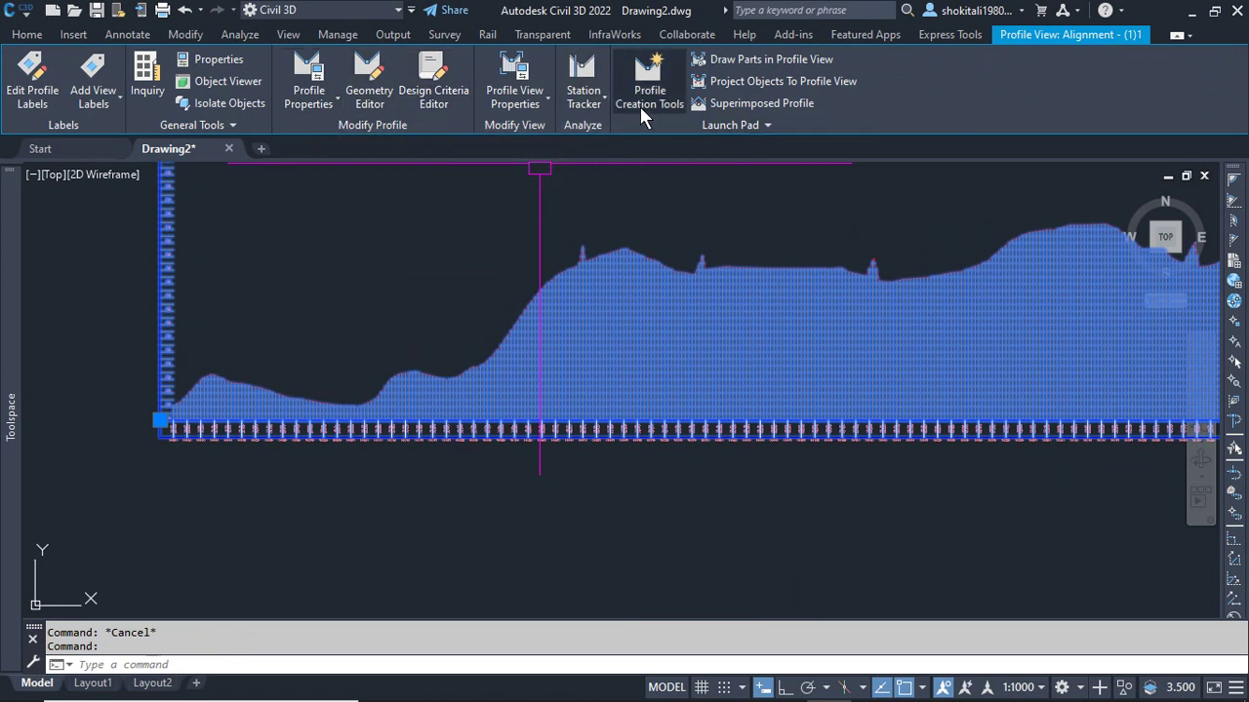
{"action": "left_click", "coordinate": [753, 83]}
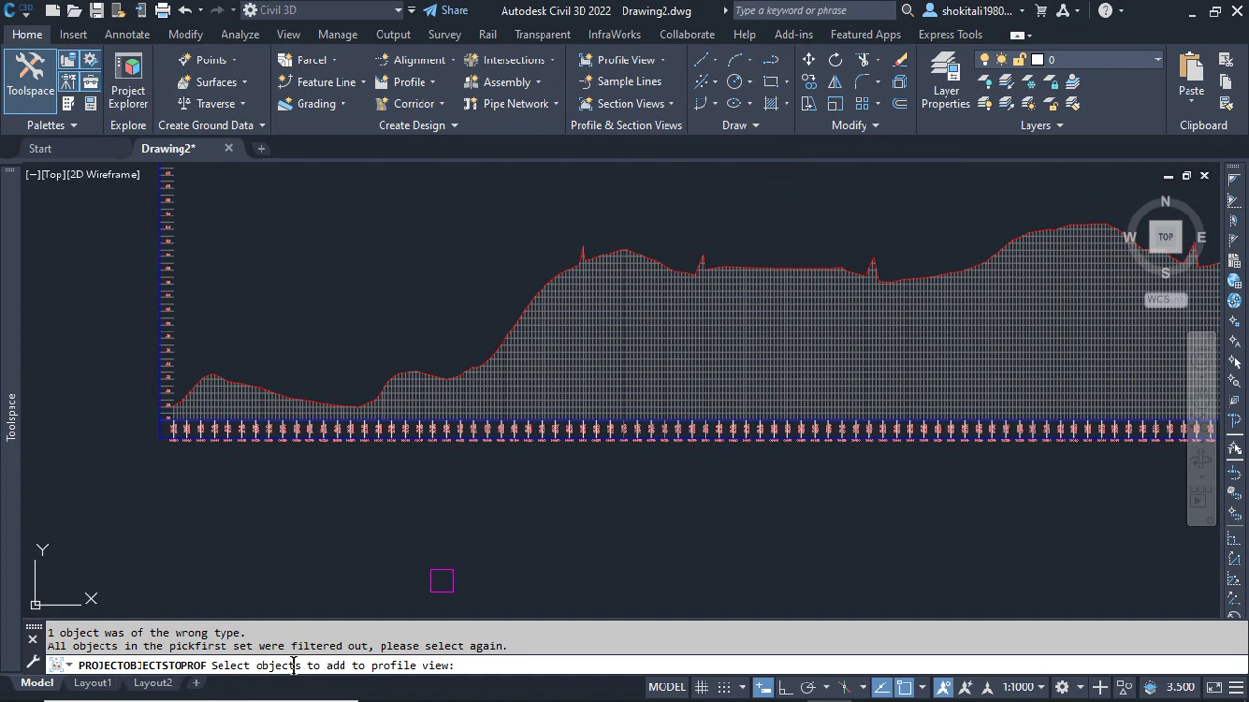
Step: Select the entire alignment together with all its COGO points as the objects to add to the profile view
{"action": "scroll", "coordinate": [518, 454], "scroll_direction": "down", "scroll_amount": 5}
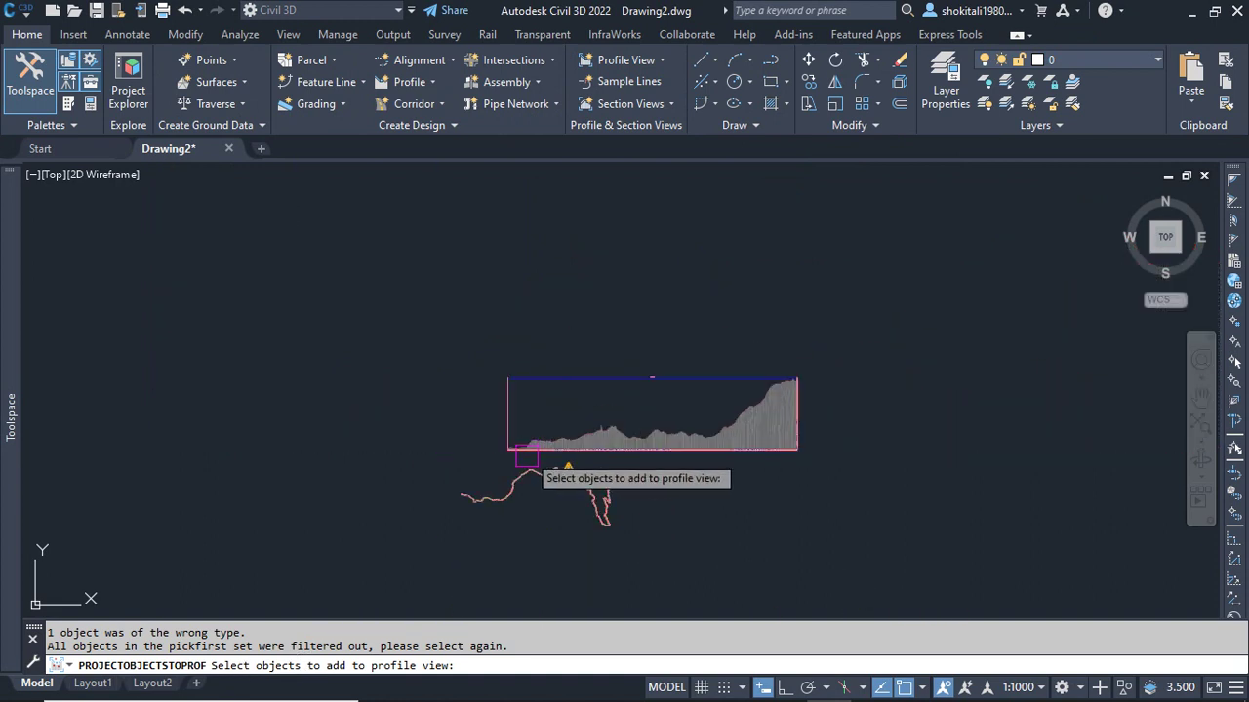
{"action": "scroll", "coordinate": [515, 430], "scroll_direction": "up", "scroll_amount": 5}
{"action": "scroll", "coordinate": [514, 431], "scroll_direction": "down", "scroll_amount": 5}
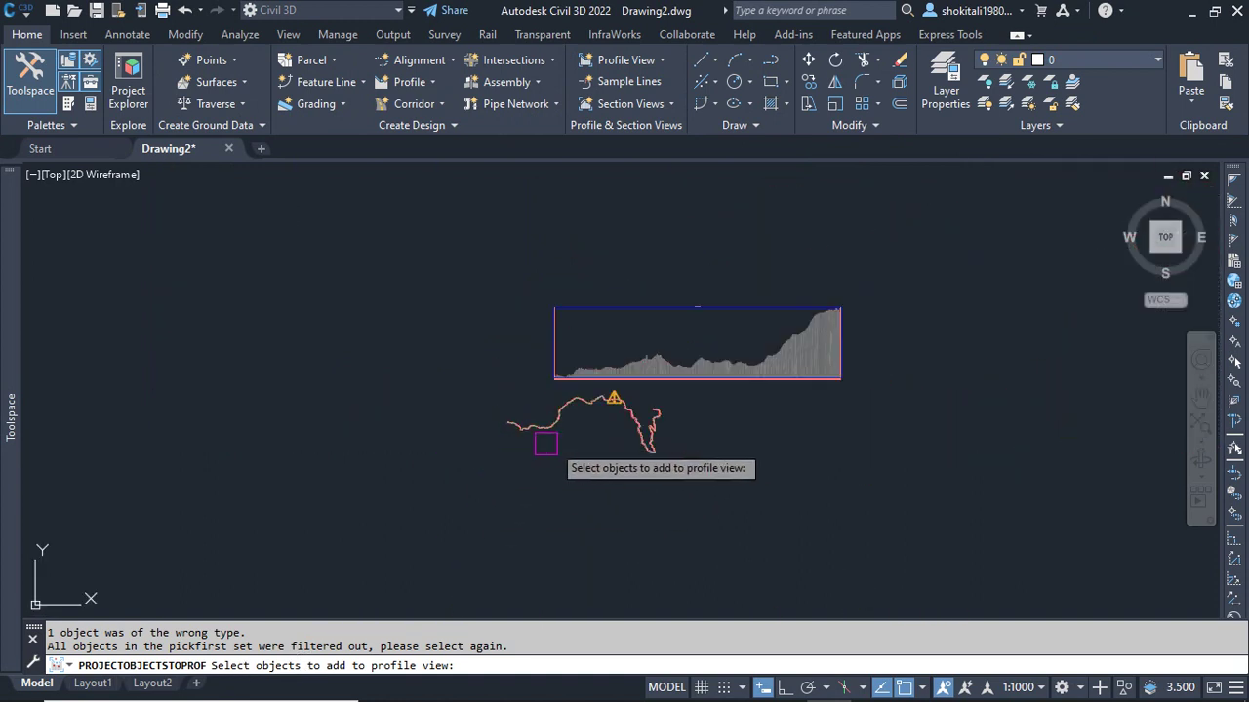
{"action": "left_click", "coordinate": [446, 381]}
{"action": "left_click", "coordinate": [678, 463]}
{"action": "scroll", "coordinate": [586, 423], "scroll_direction": "up", "scroll_amount": 6}
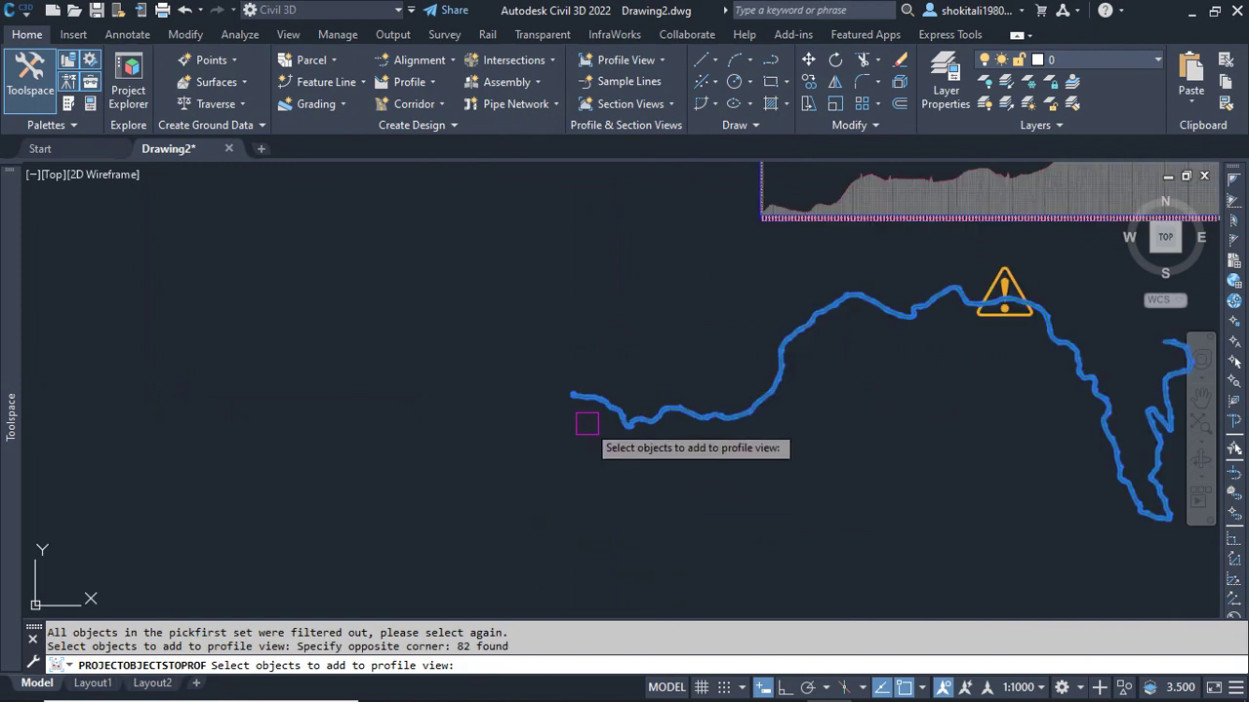
{"action": "scroll", "coordinate": [560, 321], "scroll_direction": "up", "scroll_amount": 5}
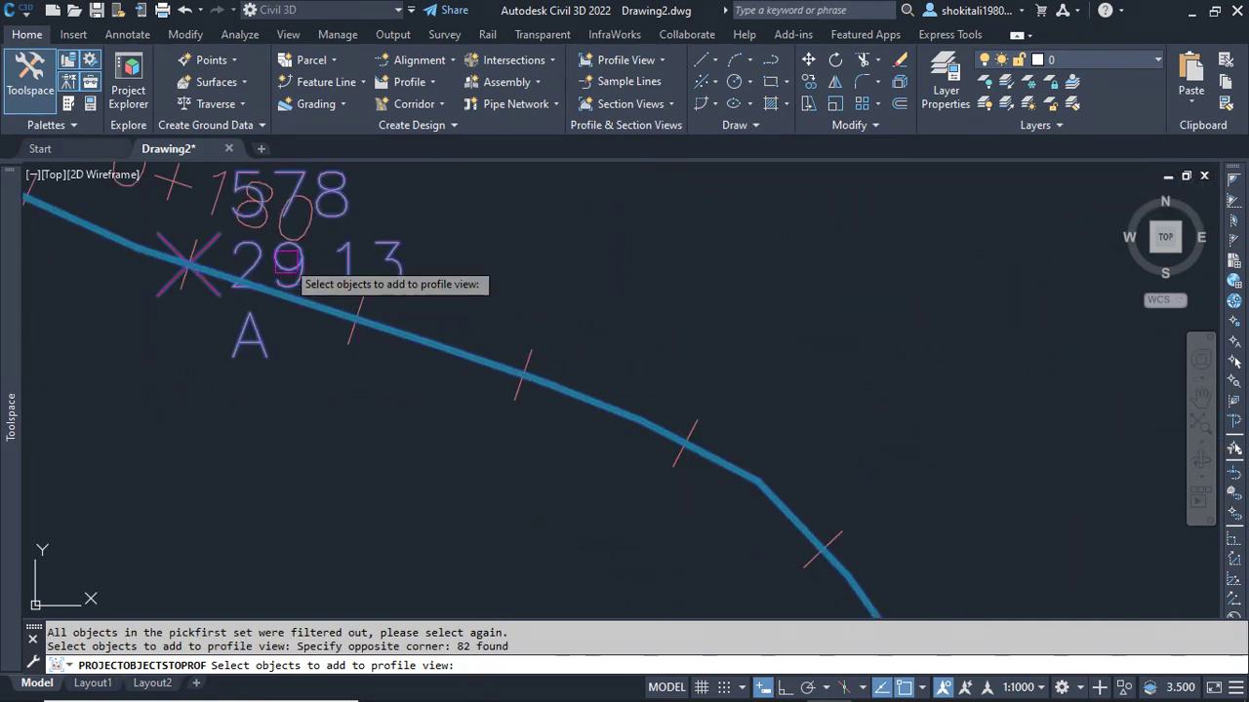
Step: Remove the alignment lines from the selection and project the COGO points with Basic style and labels, using their object elevations
{"action": "middle_click_drag", "start_coordinate": [461, 327], "coordinate": [468, 374]}
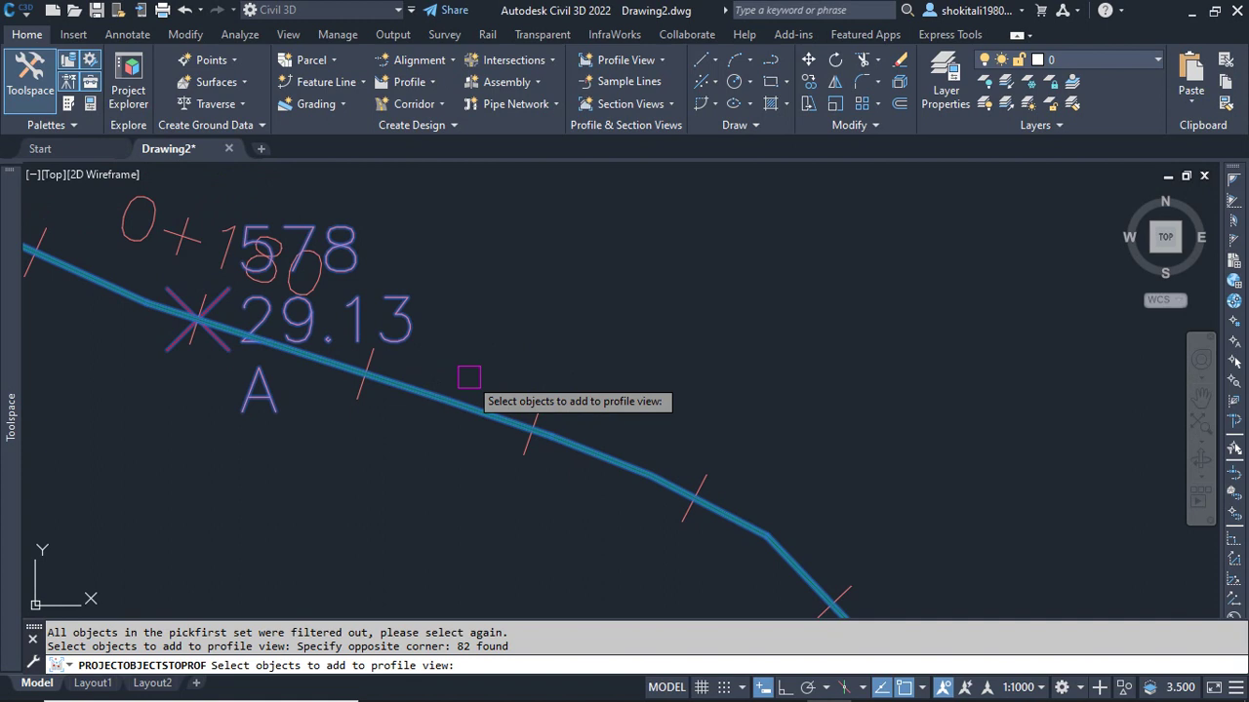
{"action": "left_click", "coordinate": [458, 464]}
{"action": "left_click", "coordinate": [437, 372]}
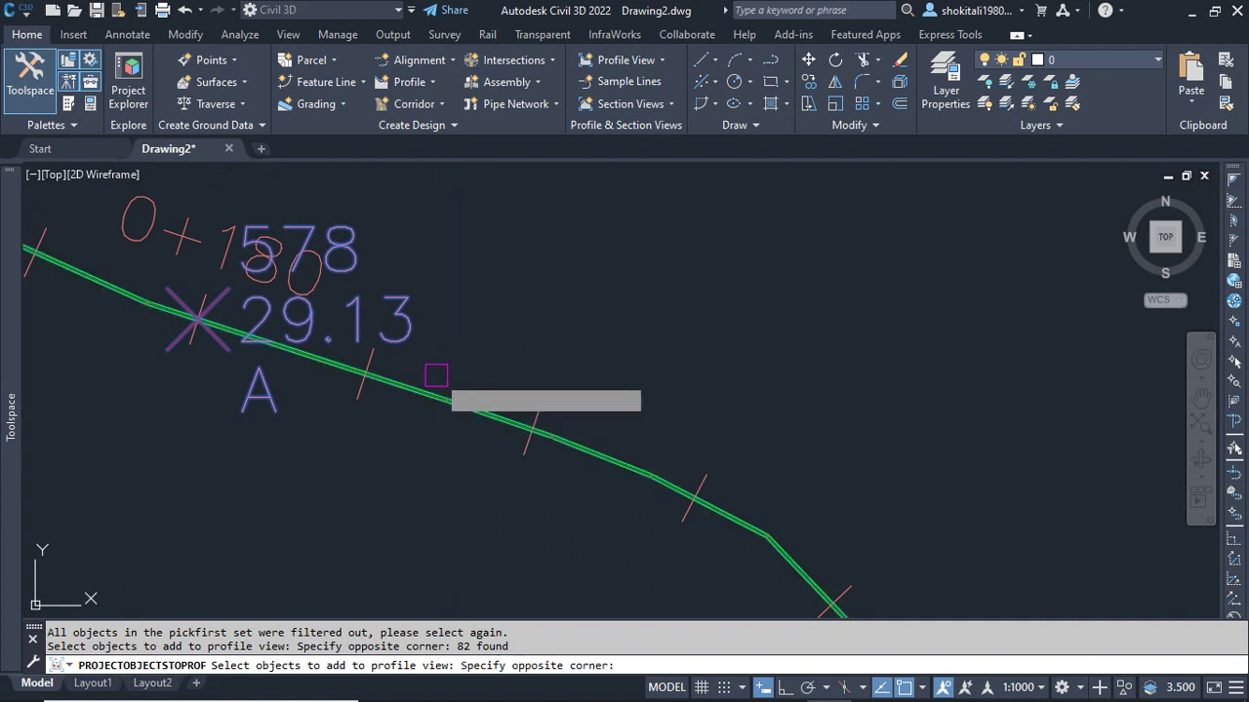
{"action": "scroll", "coordinate": [441, 378], "scroll_direction": "down", "scroll_amount": 6}
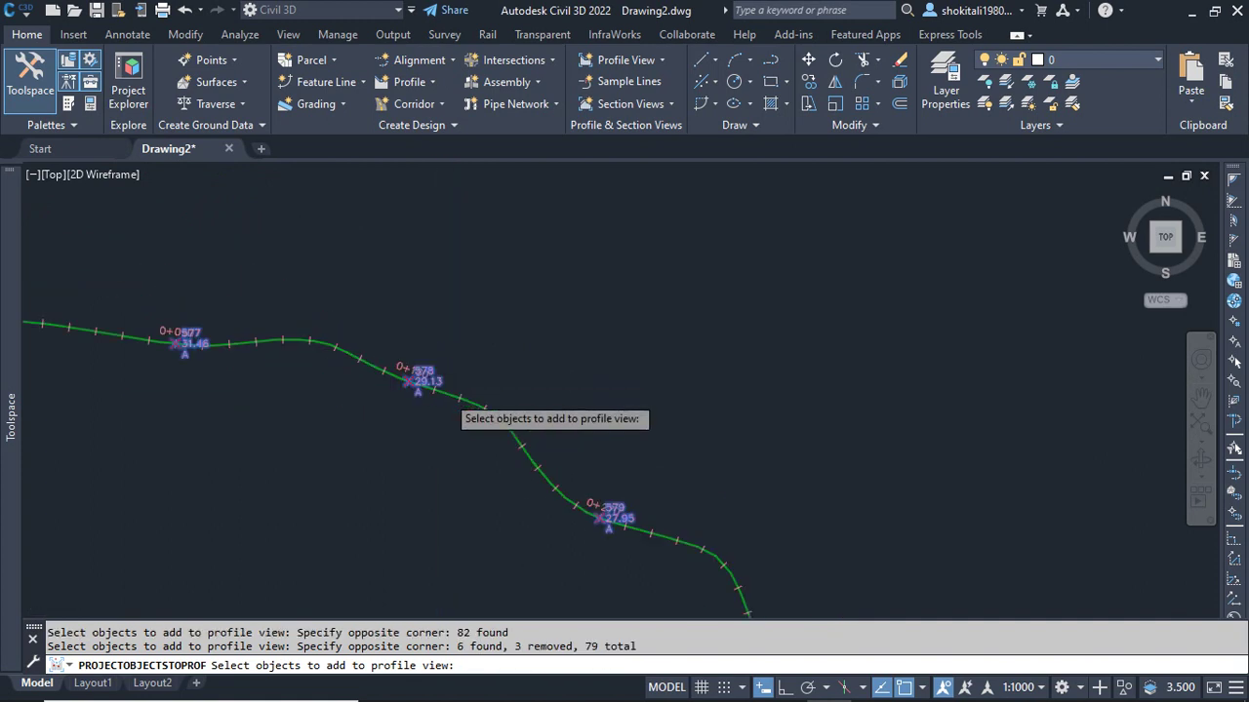
{"action": "key", "text": "Return"}
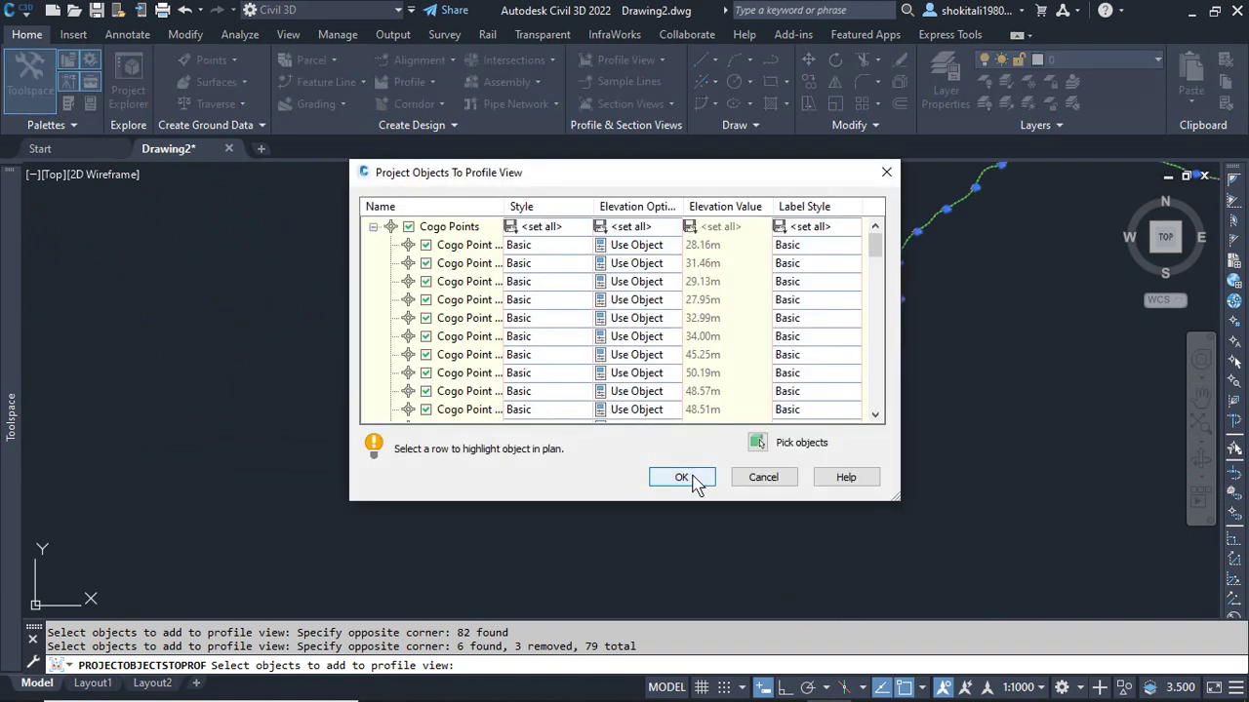
{"action": "left_click", "coordinate": [692, 476]}
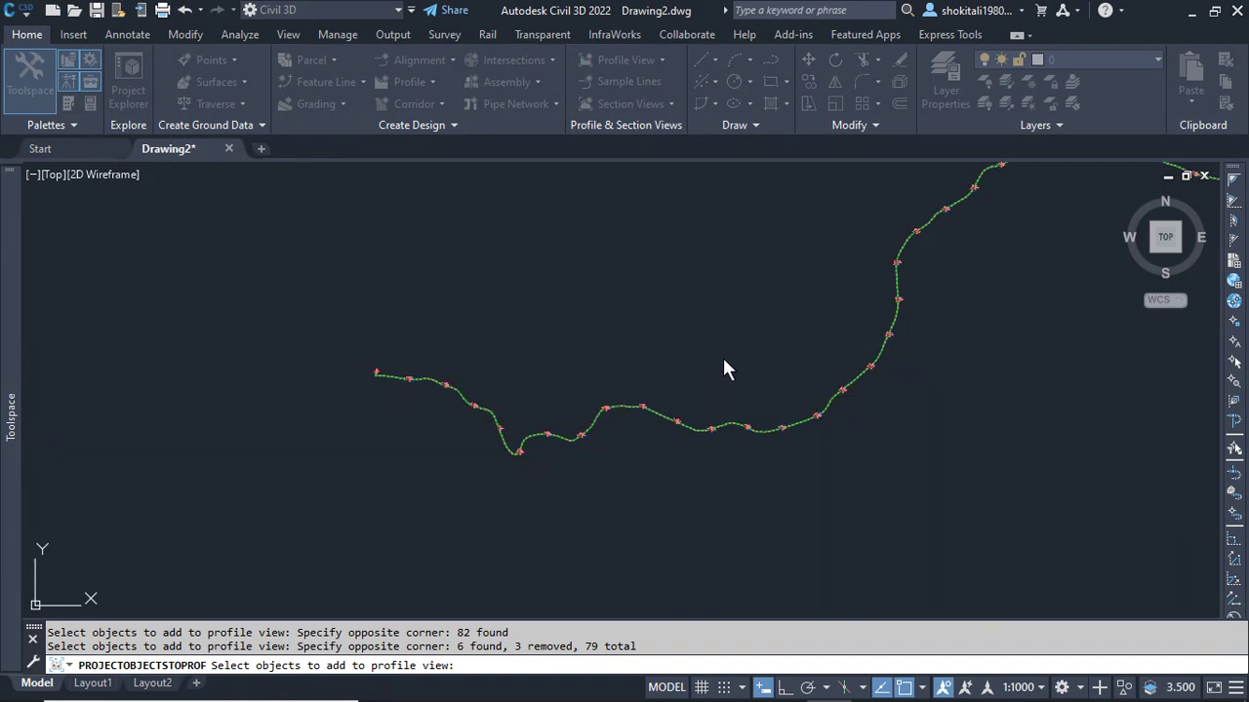
Step: Examine the projected points and their station and elevation labels at the beginning of the profile view
{"action": "scroll", "coordinate": [745, 361], "scroll_direction": "down", "scroll_amount": 2}
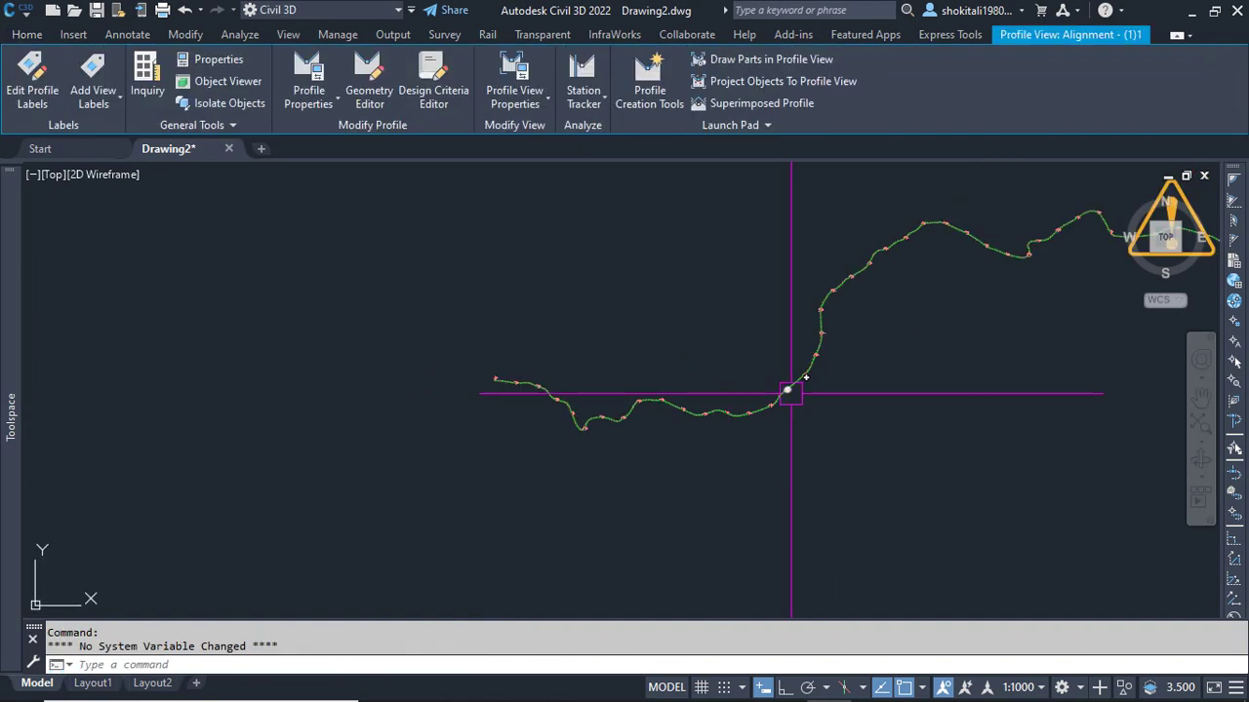
{"action": "scroll", "coordinate": [791, 394], "scroll_direction": "down", "scroll_amount": 9}
{"action": "scroll", "coordinate": [825, 369], "scroll_direction": "up", "scroll_amount": 8}
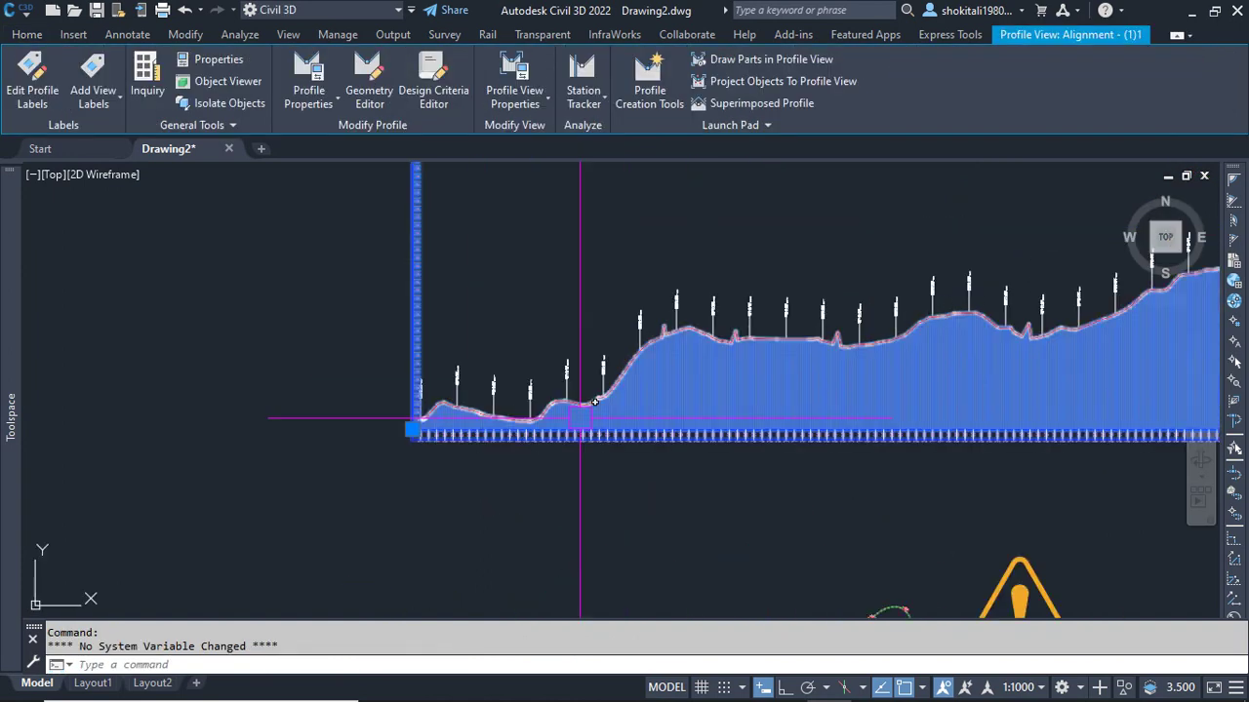
{"action": "key", "text": "Escape"}
{"action": "scroll", "coordinate": [426, 453], "scroll_direction": "up", "scroll_amount": 10}
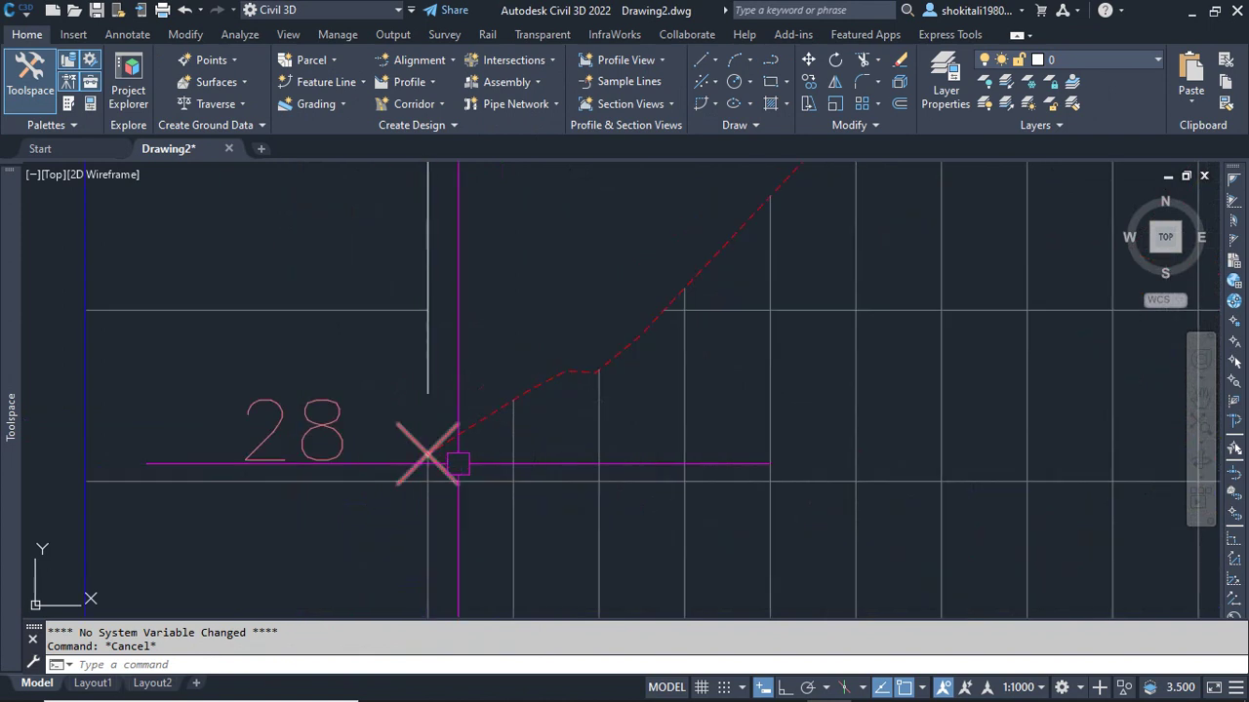
{"action": "scroll", "coordinate": [428, 455], "scroll_direction": "down", "scroll_amount": 6}
{"action": "scroll", "coordinate": [843, 351], "scroll_direction": "up", "scroll_amount": 6}
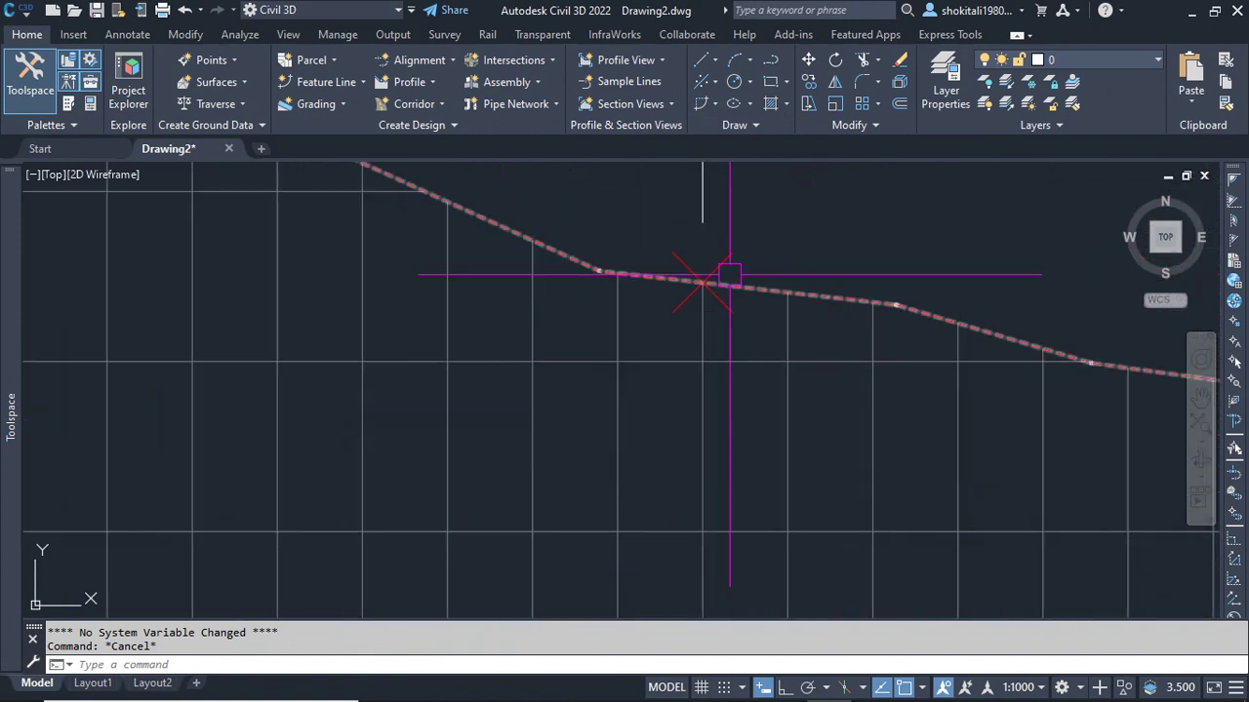
{"action": "scroll", "coordinate": [731, 274], "scroll_direction": "down", "scroll_amount": 8}
{"action": "middle_click_drag", "start_coordinate": [731, 234], "coordinate": [731, 262]}
{"action": "scroll", "coordinate": [711, 301], "scroll_direction": "down", "scroll_amount": 2}
{"action": "scroll", "coordinate": [731, 282], "scroll_direction": "up", "scroll_amount": 10}
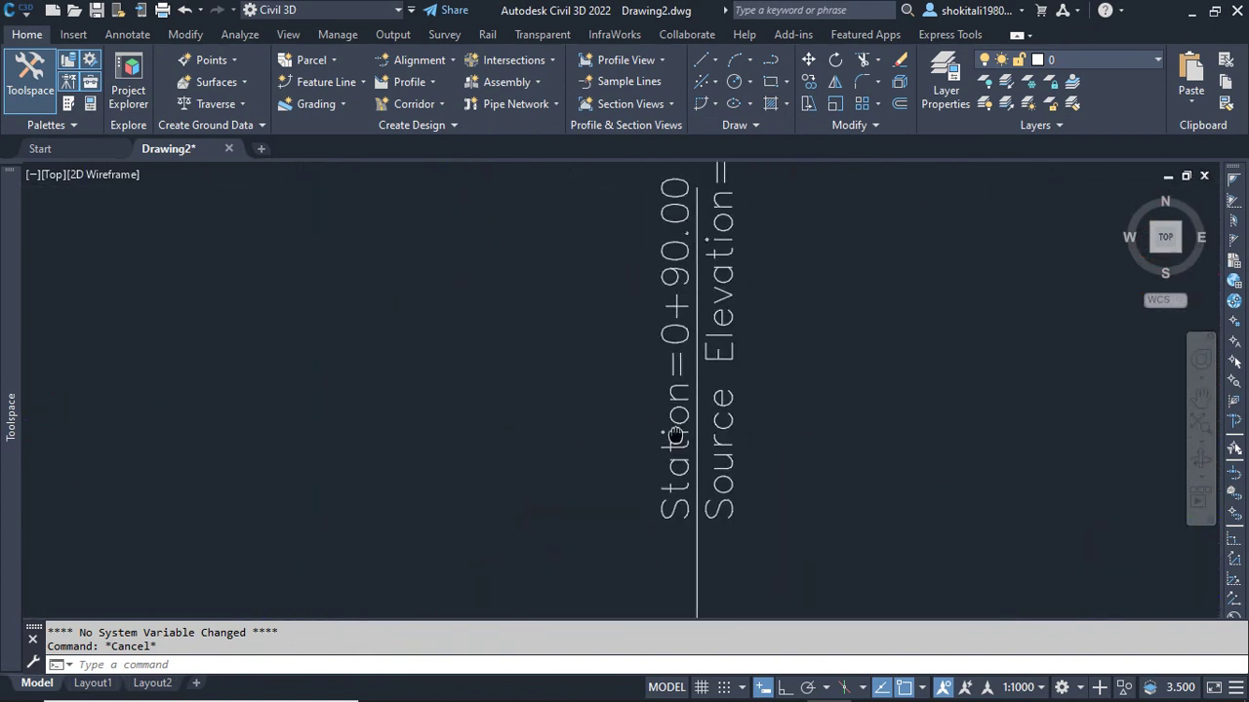
{"action": "scroll", "coordinate": [702, 403], "scroll_direction": "down", "scroll_amount": 12}
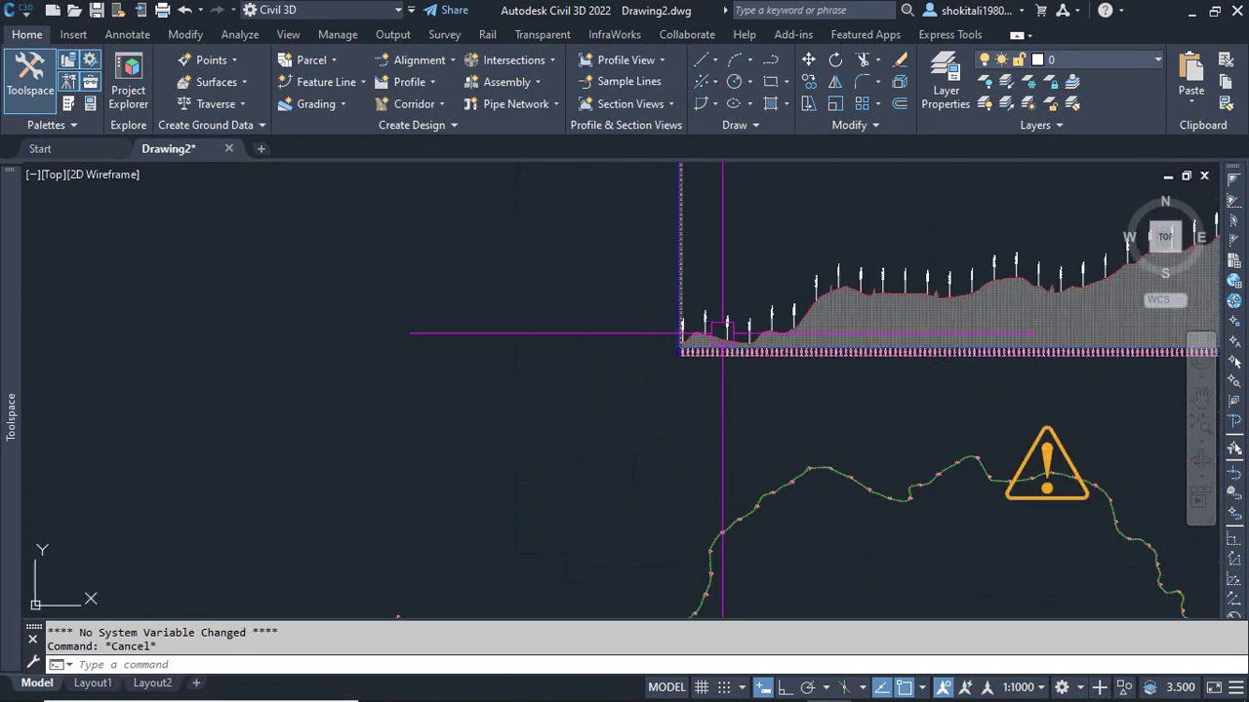
Step: Examine the projected points toward the high end of the profile, and view the complete profile together with the alignment
{"action": "middle_click_drag", "start_coordinate": [938, 324], "coordinate": [625, 366]}
{"action": "scroll", "coordinate": [884, 292], "scroll_direction": "up", "scroll_amount": 2}
{"action": "scroll", "coordinate": [597, 382], "scroll_direction": "up", "scroll_amount": 3}
{"action": "scroll", "coordinate": [926, 262], "scroll_direction": "up", "scroll_amount": 2}
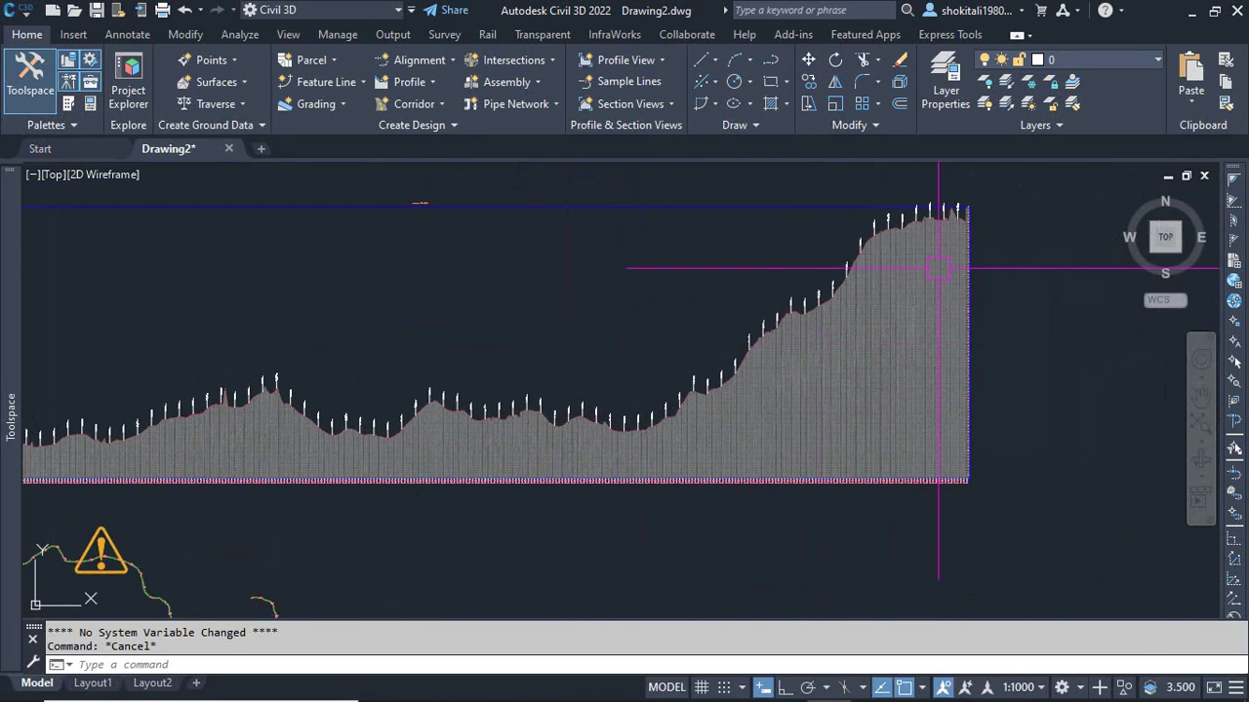
{"action": "scroll", "coordinate": [841, 229], "scroll_direction": "up", "scroll_amount": 4}
{"action": "scroll", "coordinate": [973, 229], "scroll_direction": "up", "scroll_amount": 5}
{"action": "scroll", "coordinate": [863, 276], "scroll_direction": "down", "scroll_amount": 10}
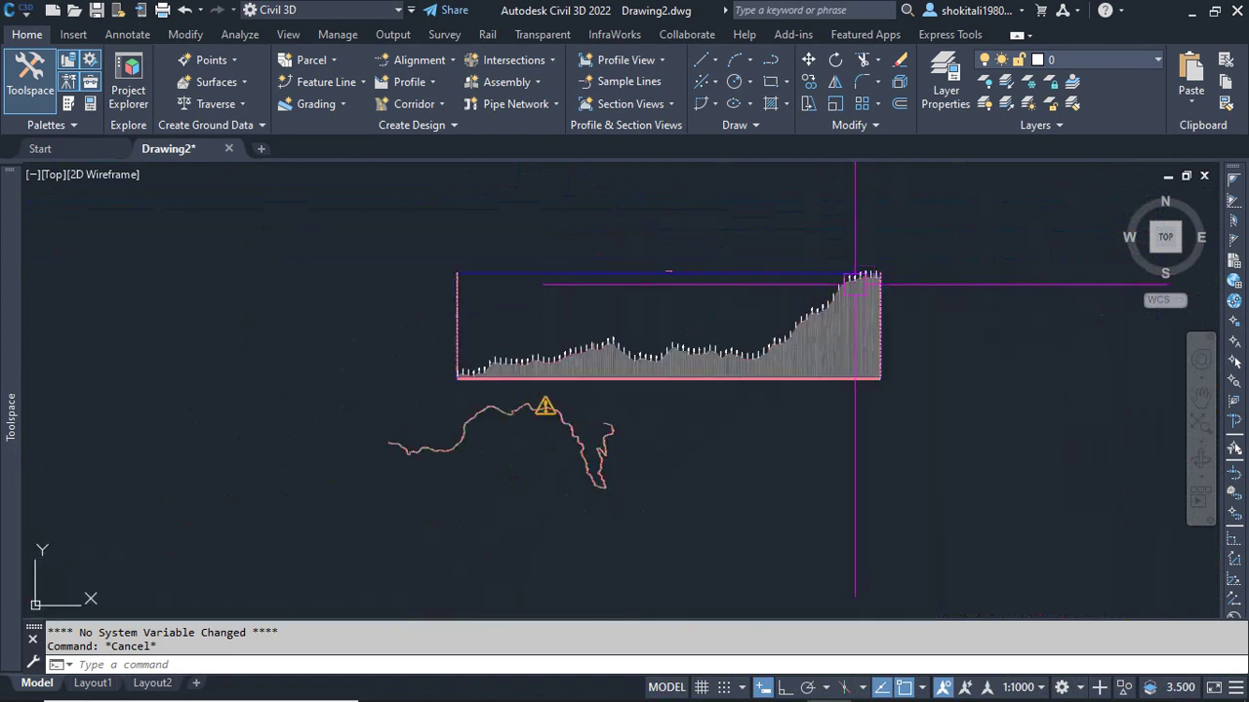
{"action": "middle_click_drag", "start_coordinate": [540, 443], "coordinate": [600, 433]}
{"action": "scroll", "coordinate": [645, 357], "scroll_direction": "up", "scroll_amount": 2}
{"action": "middle_click_drag", "start_coordinate": [787, 318], "coordinate": [719, 357]}
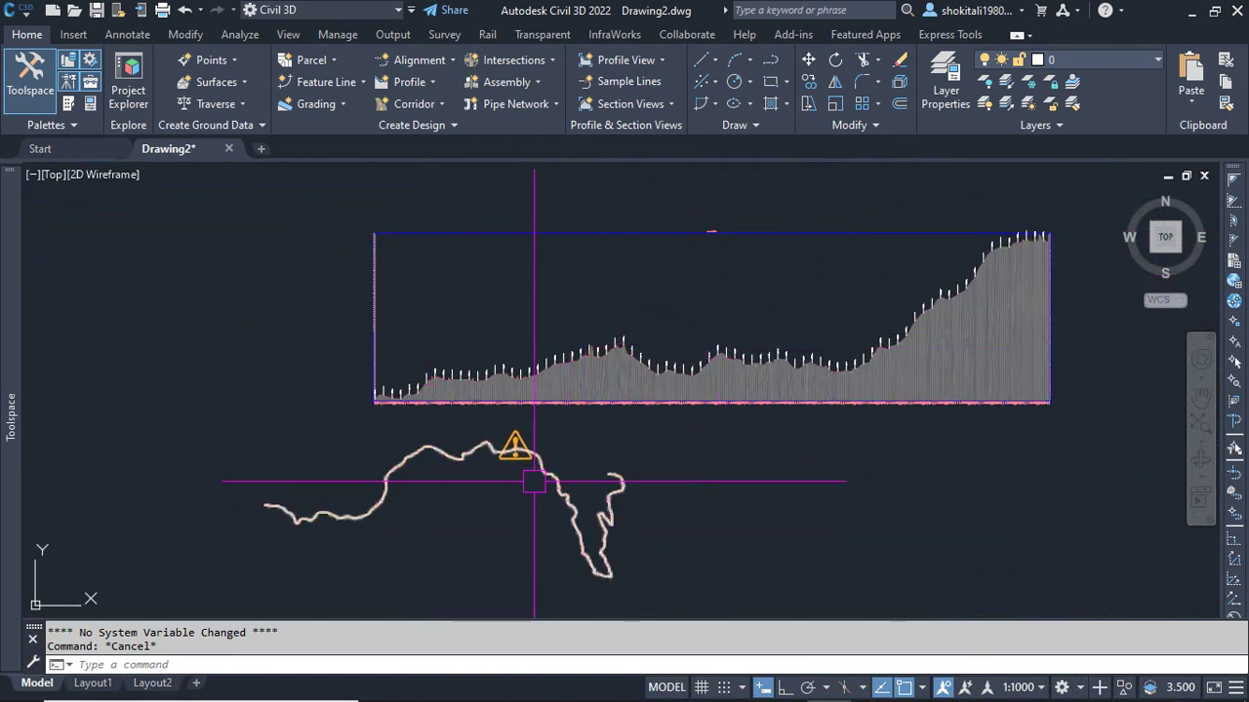
{"action": "mouse_move", "coordinate": [534, 481]}
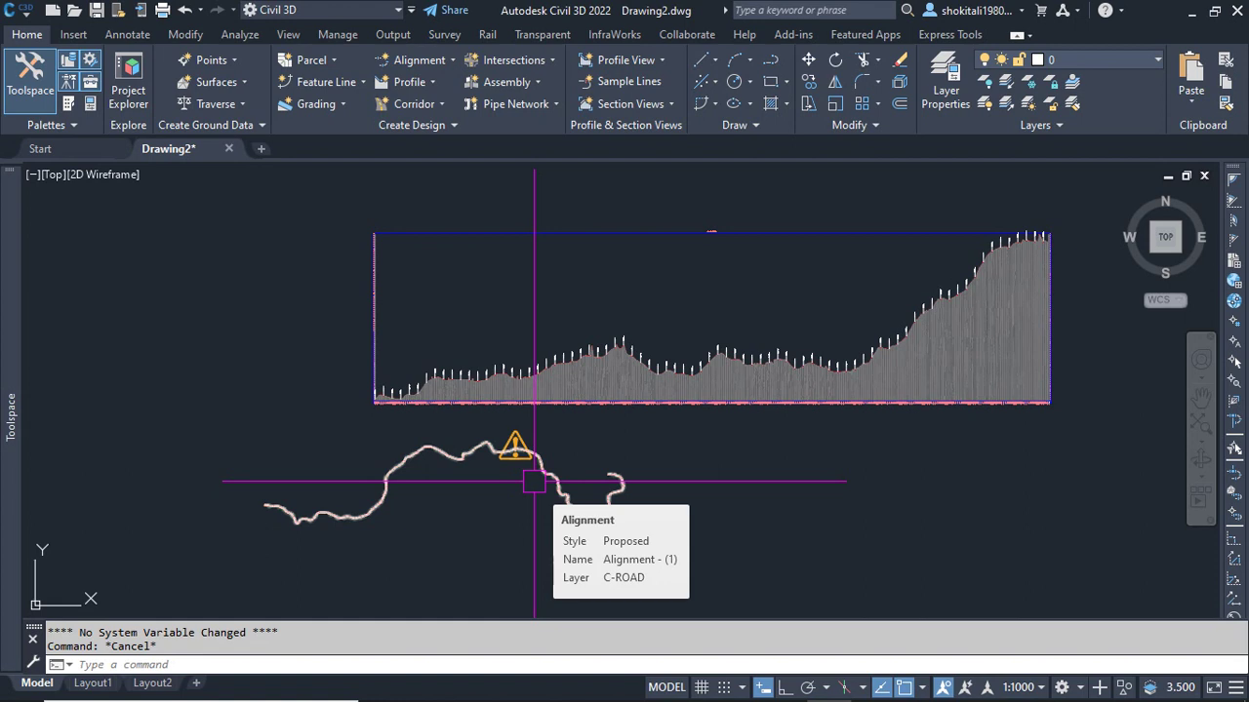
{"action": "mouse_move", "coordinate": [572, 695]}
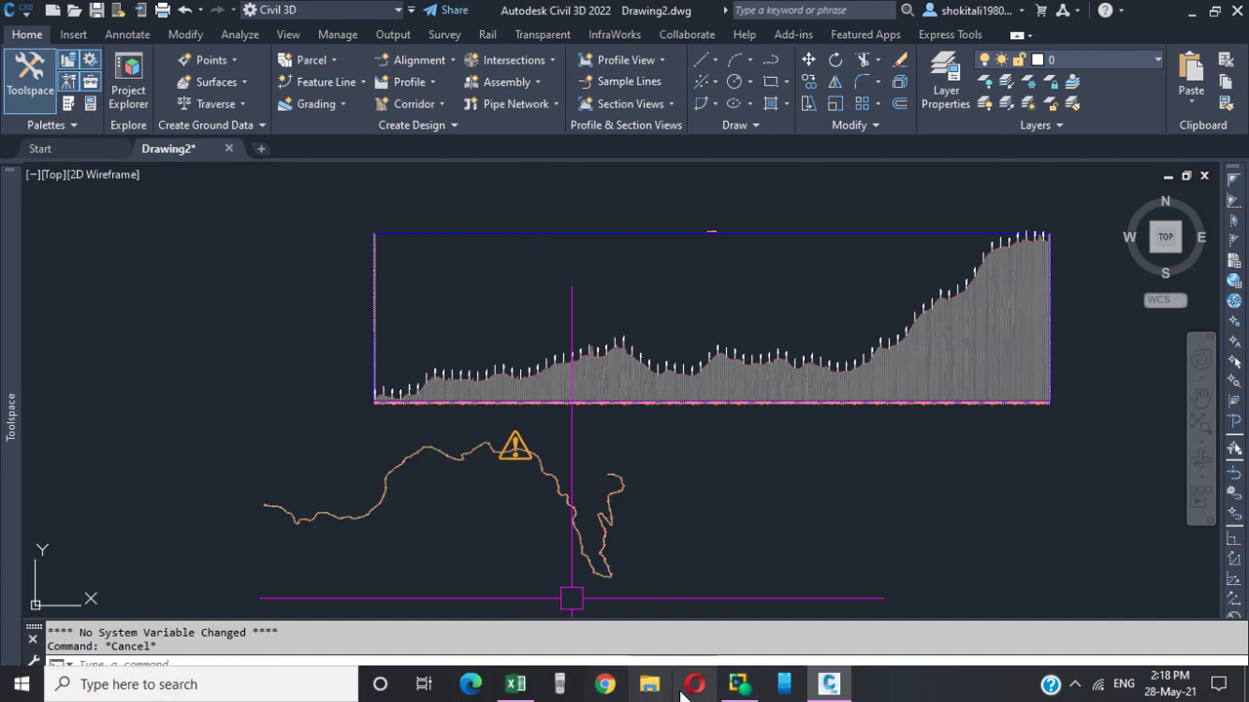
{"action": "left_click", "coordinate": [738, 684]}
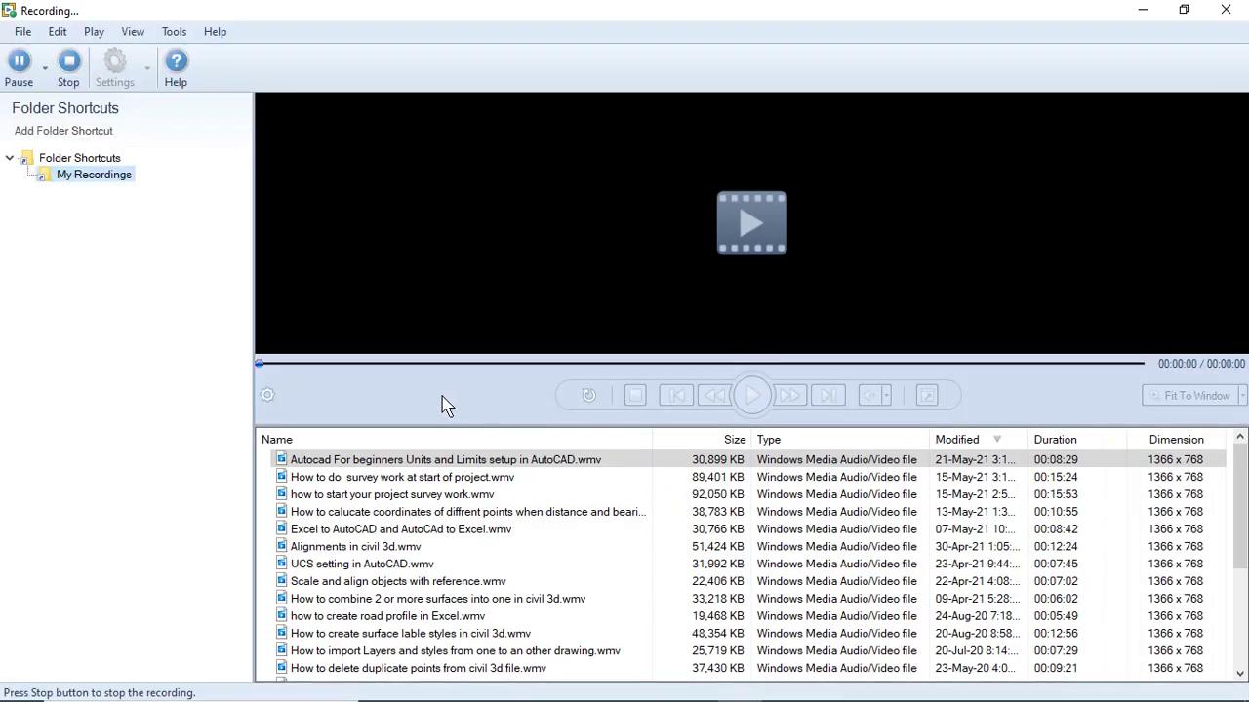